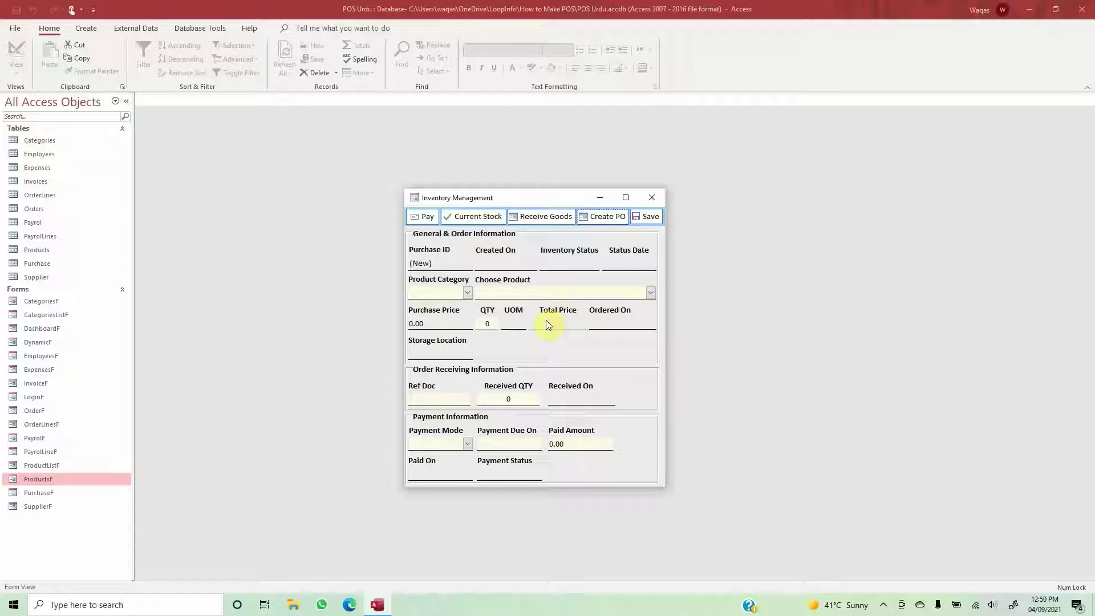
{"action": "left_click", "coordinate": [605, 217]}
{"action": "left_click", "coordinate": [542, 219]}
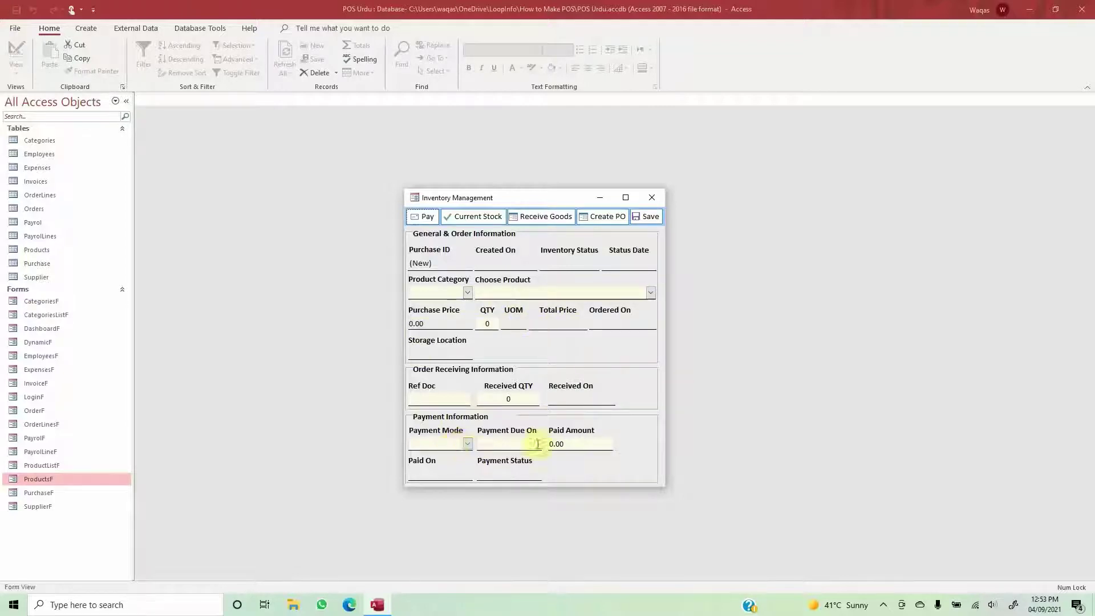
{"action": "left_click", "coordinate": [556, 443]}
{"action": "left_click", "coordinate": [523, 443]}
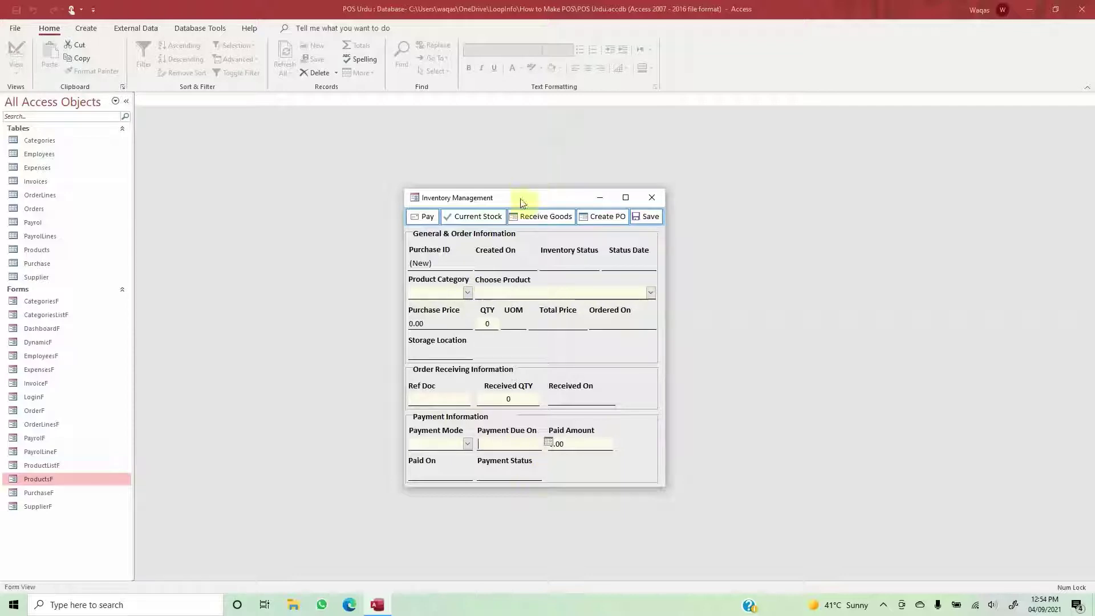
- Switch the Inventory Management form to Design view and back to Form view, then reposition its window
{"action": "left_click_drag", "start_coordinate": [521, 203], "coordinate": [507, 182]}
{"action": "right_click", "coordinate": [505, 176]}
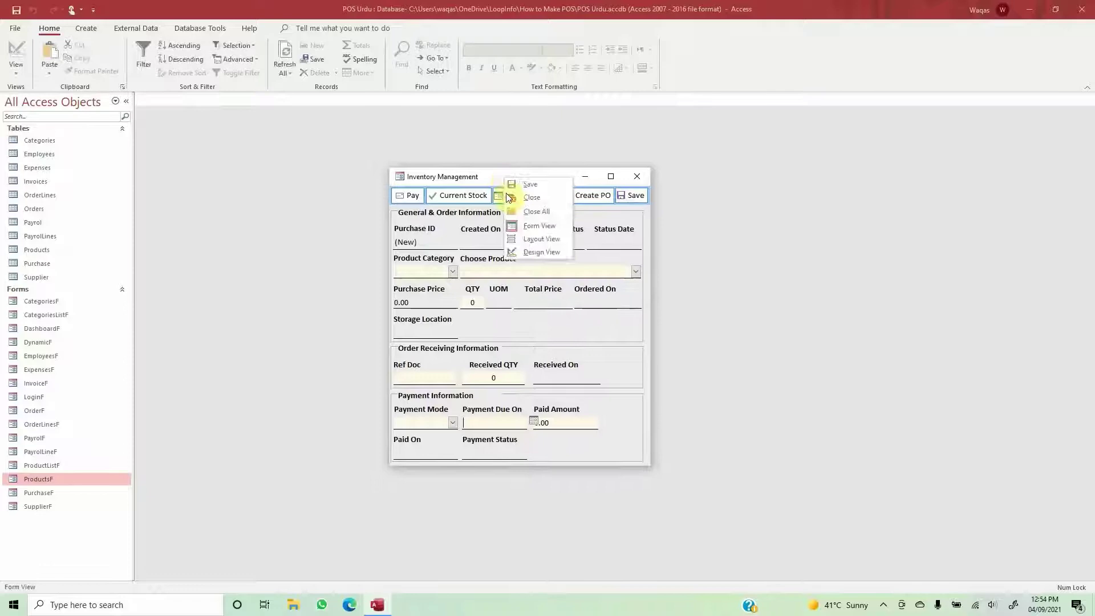
{"action": "left_click", "coordinate": [531, 252]}
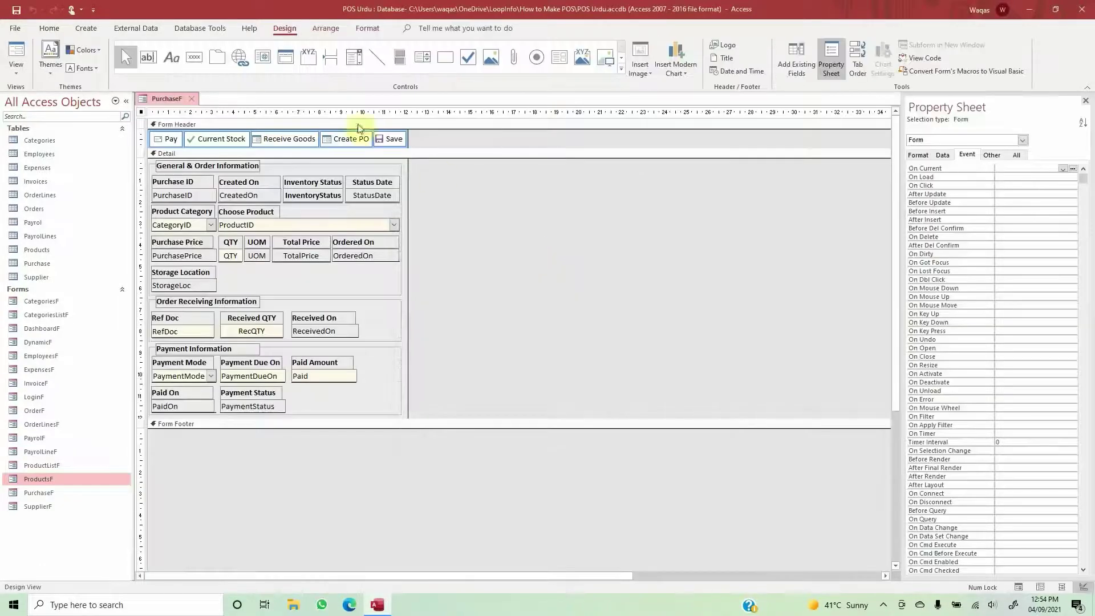
{"action": "right_click", "coordinate": [171, 108]}
{"action": "right_click", "coordinate": [171, 108]}
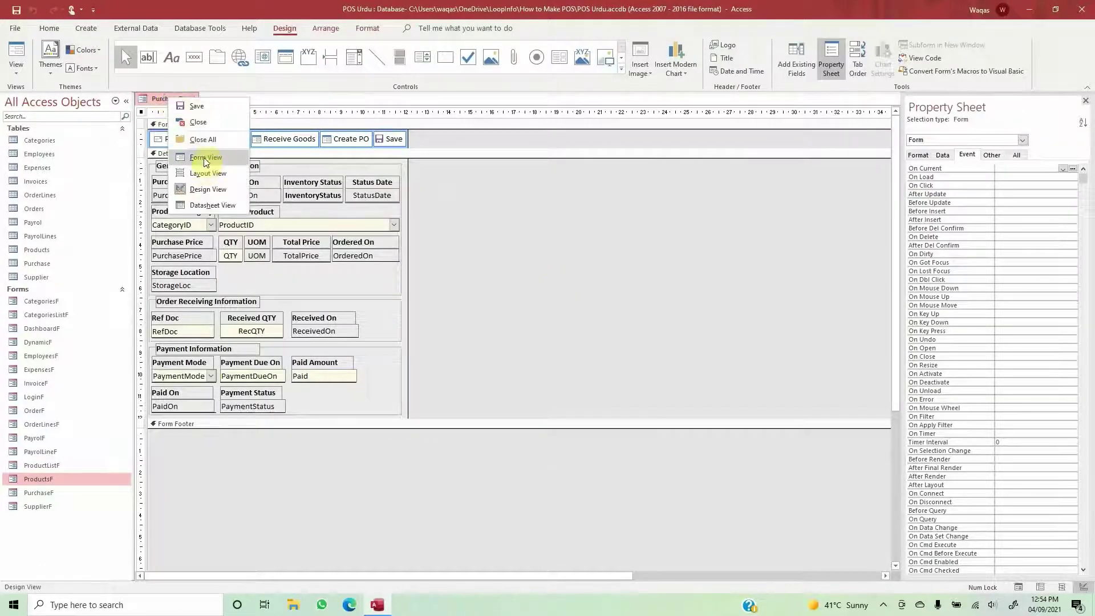
{"action": "left_click", "coordinate": [207, 160]}
{"action": "left_click_drag", "start_coordinate": [276, 117], "coordinate": [489, 176]}
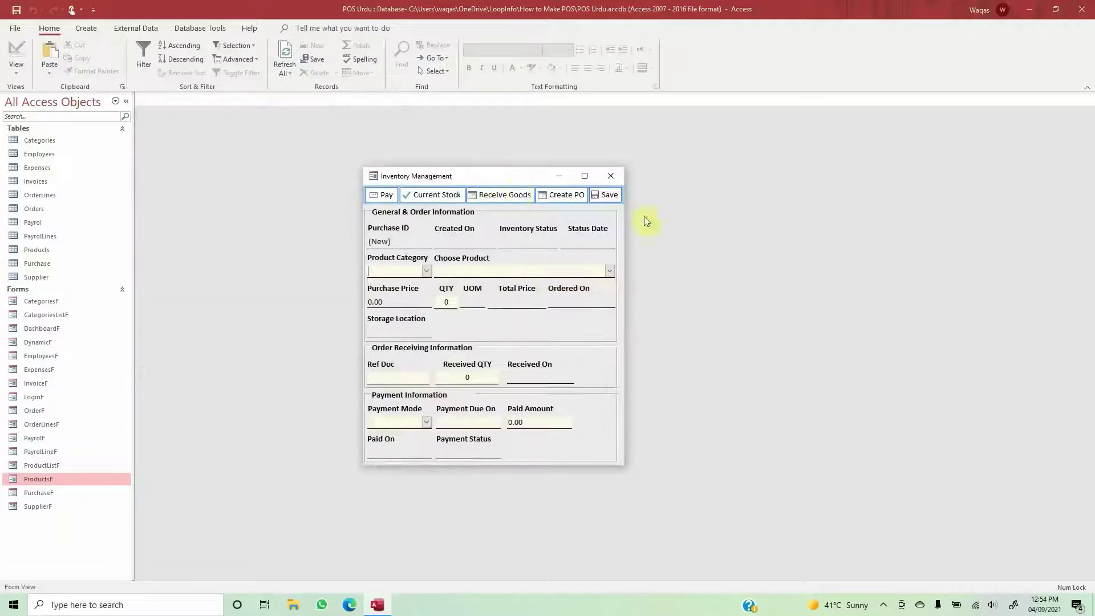
{"action": "left_click", "coordinate": [608, 196]}
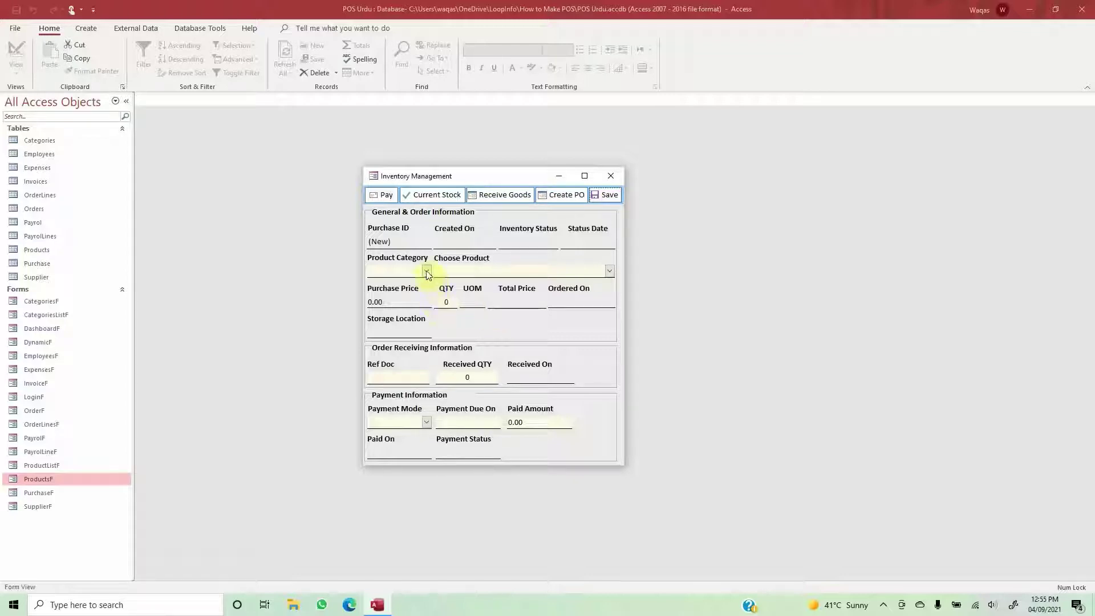
{"action": "double_click", "coordinate": [446, 301]}
{"action": "left_click", "coordinate": [609, 195]}
- Open the purchase form in Design view and create a VBA On Click event procedure for the Save button
{"action": "right_click", "coordinate": [523, 177]}
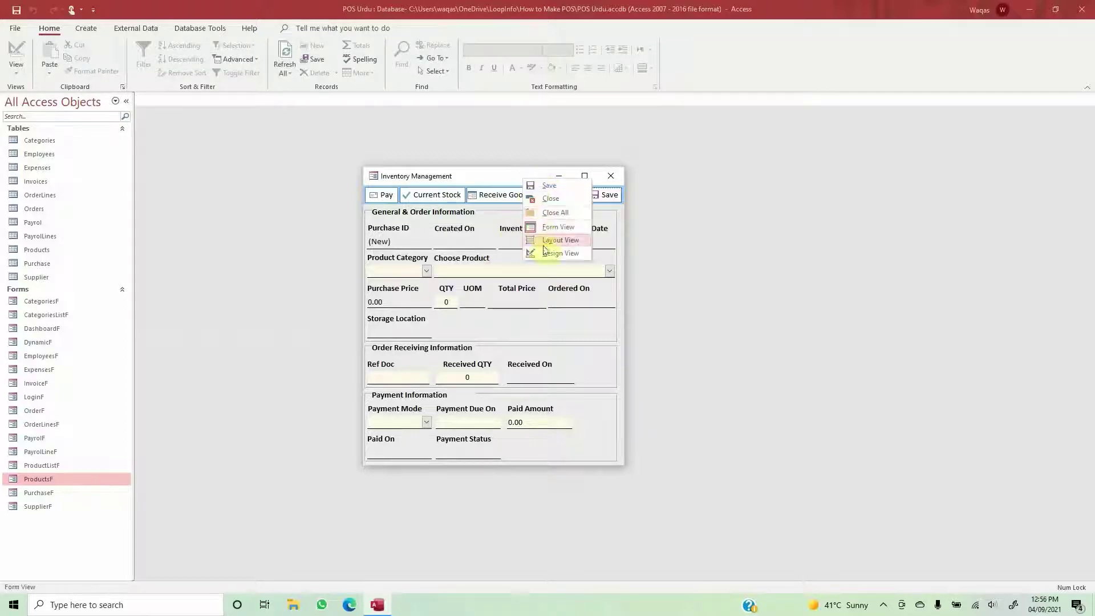
{"action": "left_click", "coordinate": [546, 254]}
{"action": "left_click", "coordinate": [392, 139]}
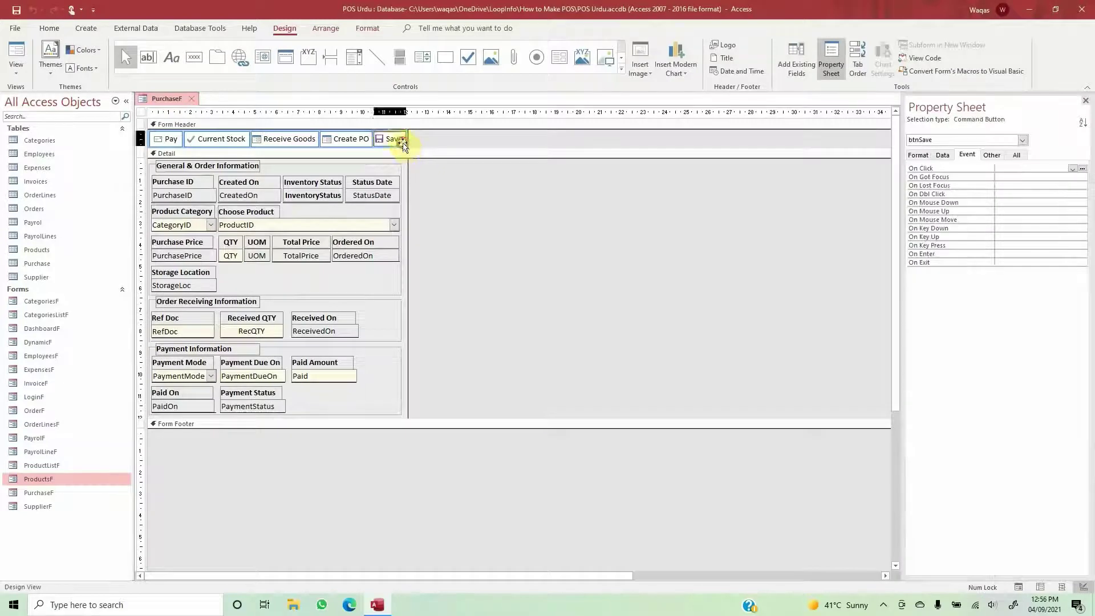
{"action": "left_click", "coordinate": [967, 155]}
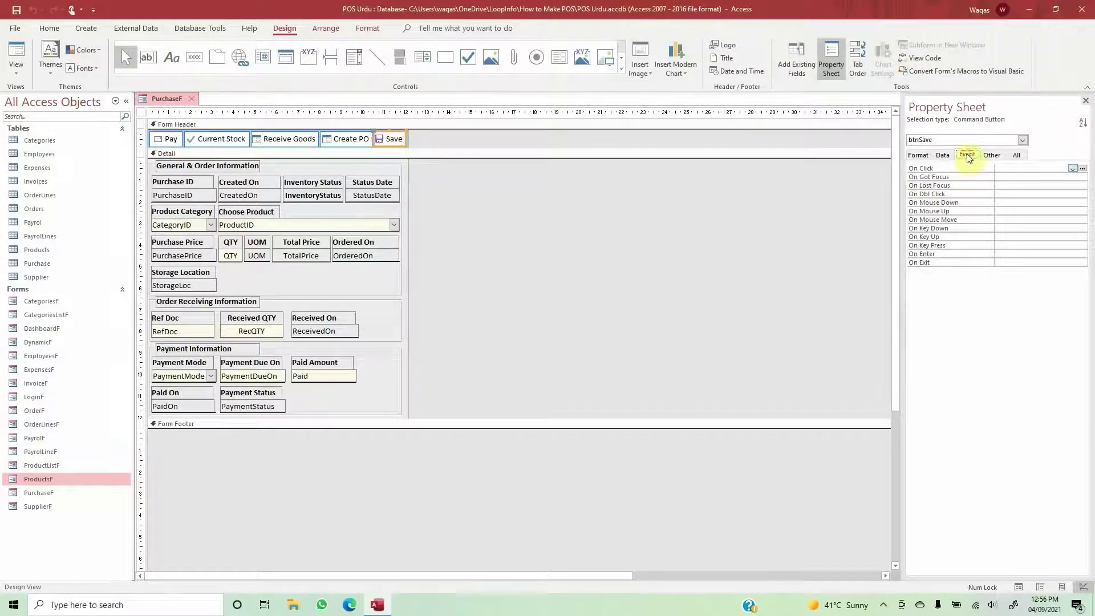
{"action": "left_click", "coordinate": [1083, 168]}
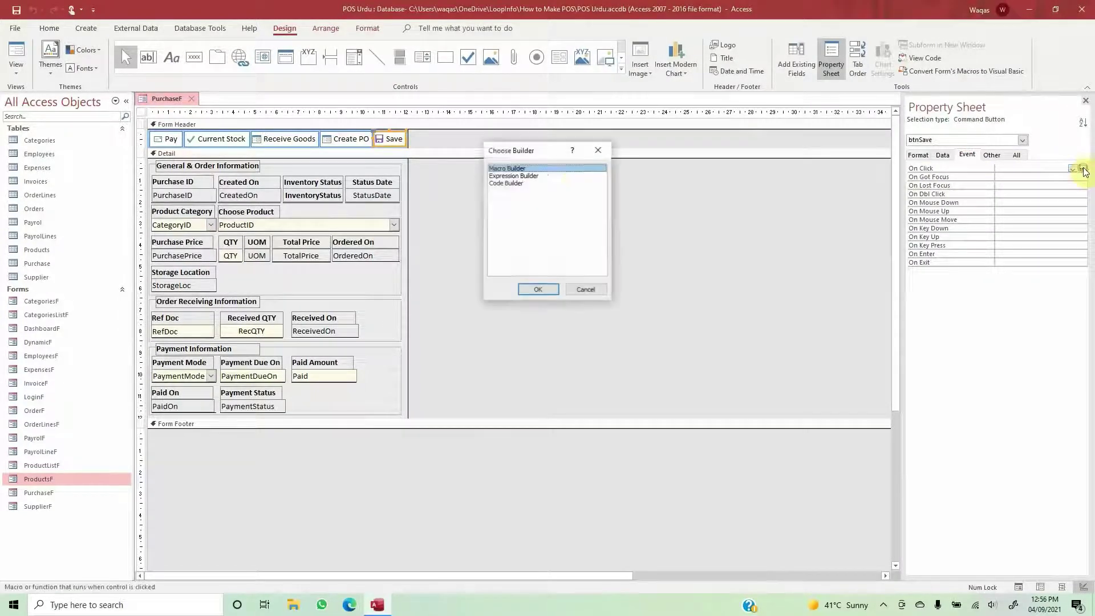
{"action": "left_click", "coordinate": [514, 183]}
{"action": "double_click", "coordinate": [514, 183]}
- Add the "Contact Support" error message block for Err <> 0, ending with On Error GoTo 0, below blank lines in btnSave_Click
{"action": "key", "text": "Return"}
{"action": "key", "text": "Return"}
{"action": "key", "text": "Return"}
{"action": "key", "text": "Return"}
{"action": "key", "text": "Return"}
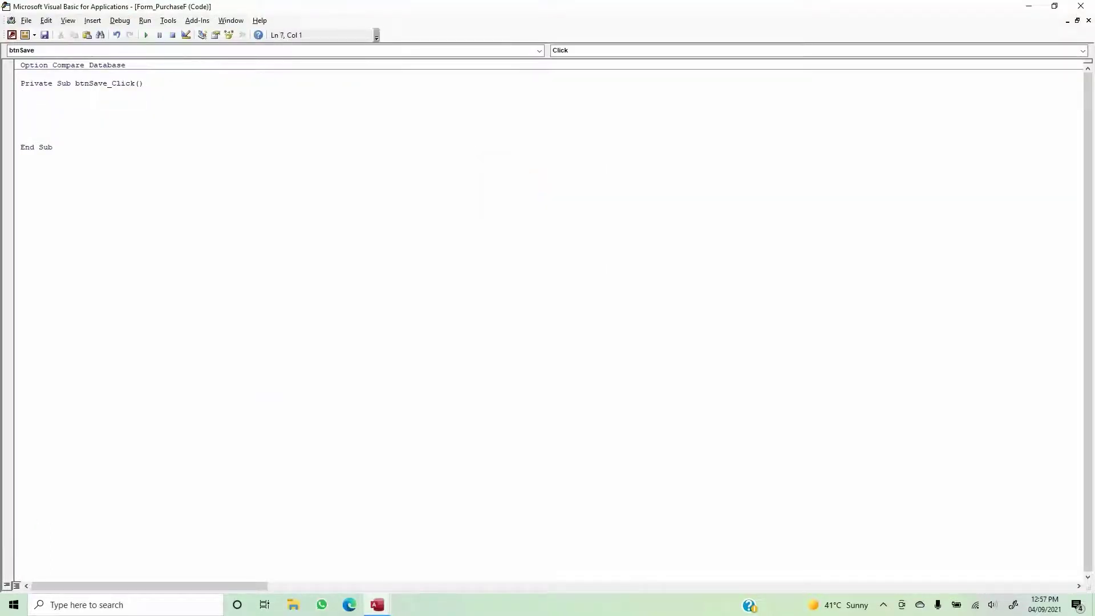
{"action": "type", "text": "If Err <> 0 Then MsgBox \"Contact Support, Err No: \" & Err & \",\" & Err.Description, vbCritical, \"Oops! Error Occured\" End If  On Error GoTo 0"}
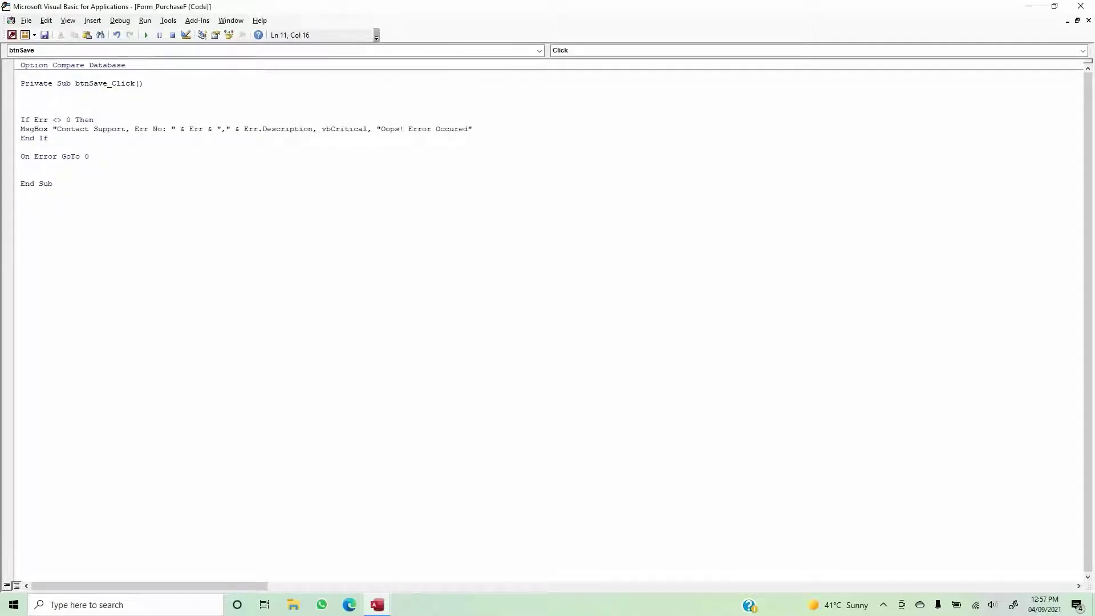
- Insert the statement On Error Resume Next above the error message block, leaving blank lines after it
{"action": "left_click", "coordinate": [21, 110]}
{"action": "left_click", "coordinate": [21, 101]}
{"action": "type", "text": "on"}
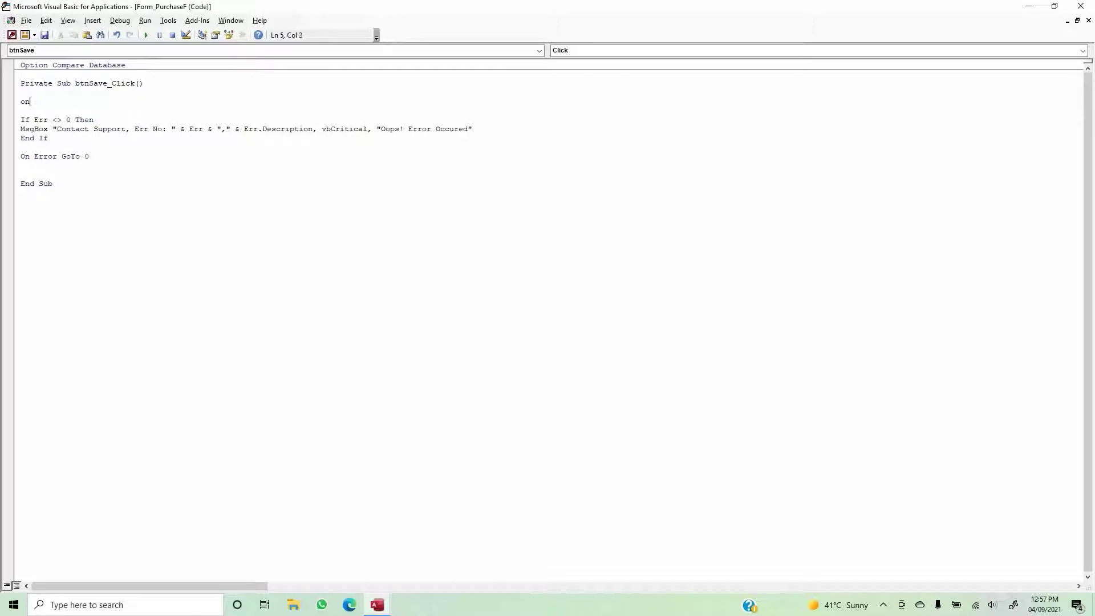
{"action": "type", "text": " error resu"}
{"action": "type", "text": "e"}
{"action": "type", "text": "e next"}
{"action": "key", "text": "Return"}
{"action": "key", "text": "Return"}
{"action": "key", "text": "Return"}
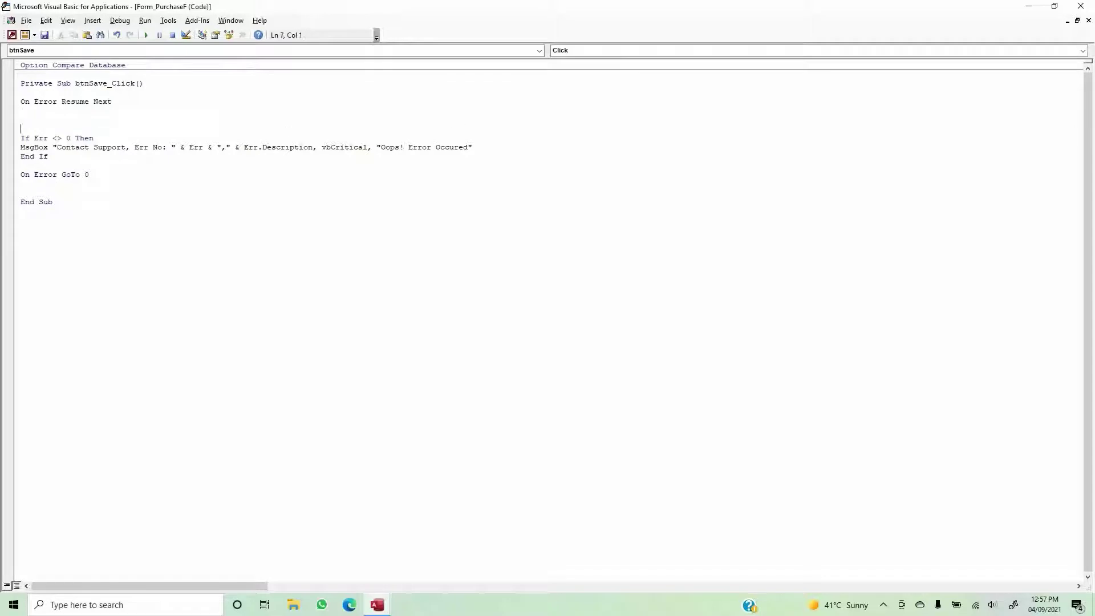
- Review the error-handling code from On Error Resume Next through On Error GoTo 0
{"action": "key", "text": "Down"}
{"action": "key", "text": "shift+Down"}
{"action": "key", "text": "shift+Down"}
{"action": "key", "text": "shift+Down"}
{"action": "key", "text": "shift+Down"}
{"action": "key", "text": "shift+Down"}
{"action": "key", "text": "shift+Down"}
{"action": "key", "text": "shift+Down"}
{"action": "key", "text": "shift+Down"}
{"action": "key", "text": "shift+Down"}
{"action": "key", "text": "shift+Down"}
{"action": "key", "text": "shift+Down"}
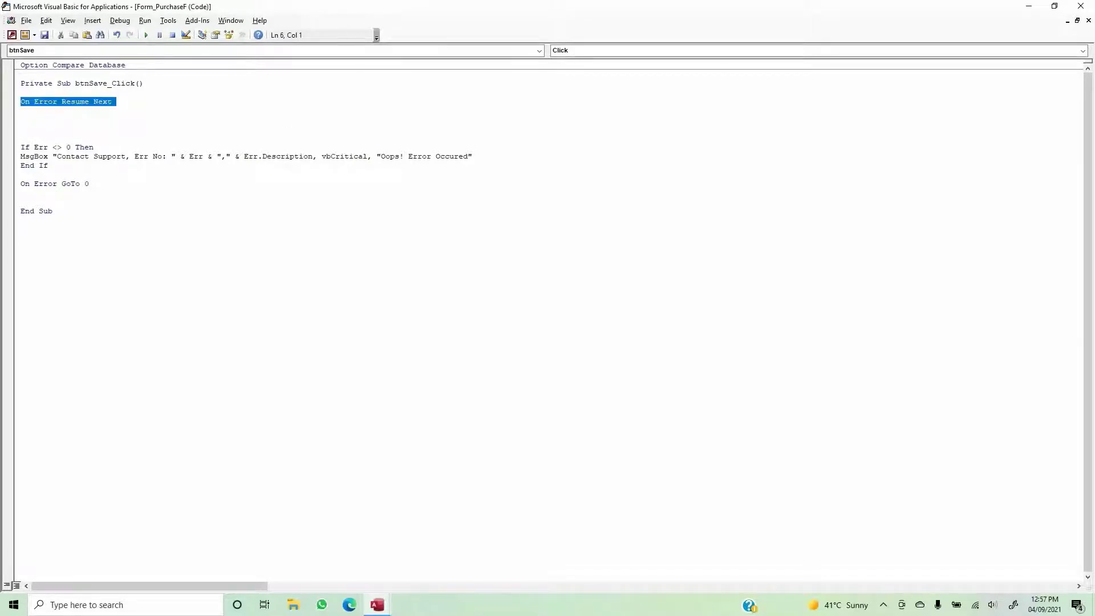
{"action": "key", "text": "shift+Up"}
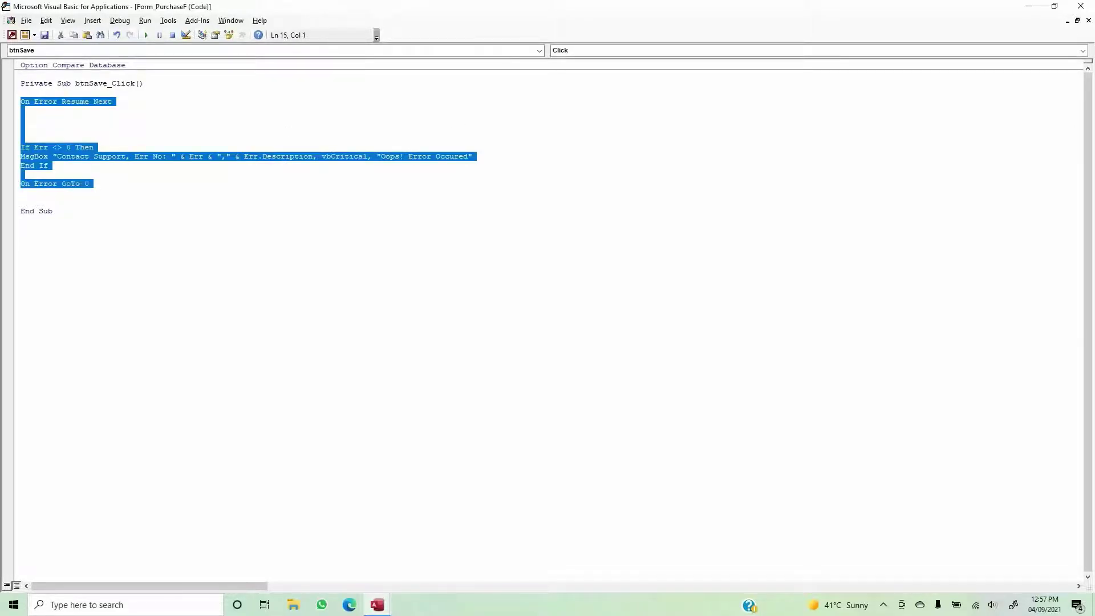
{"action": "left_click", "coordinate": [22, 92]}
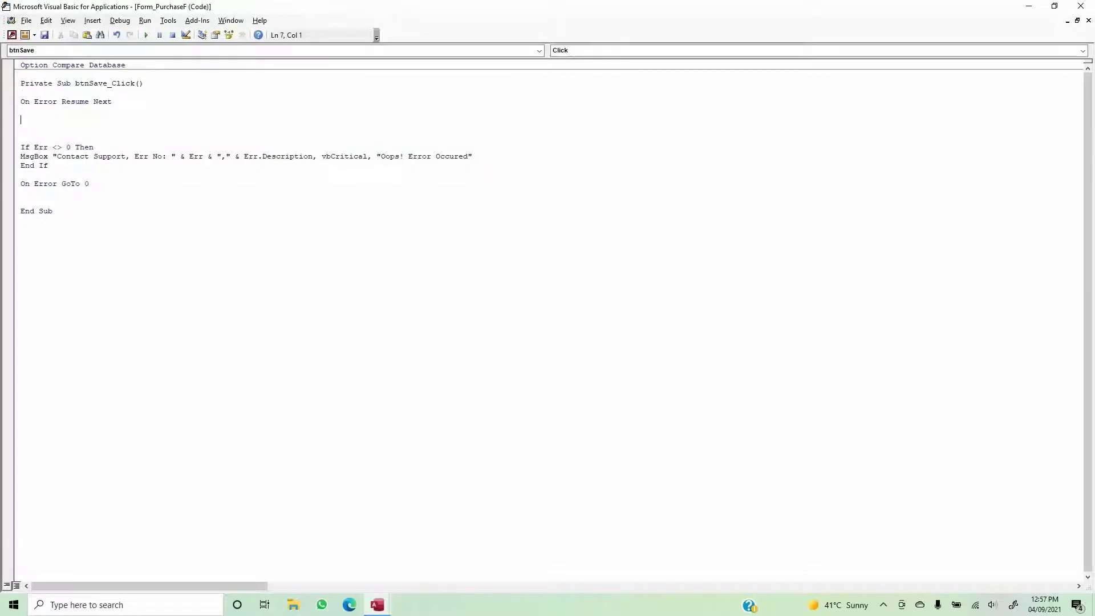
- Make room below On Error Resume Next and add the condition If IsNull(Me.PurchaseID.Value) = True Then
{"action": "key", "text": "Return"}
{"action": "key", "text": "Return"}
{"action": "key", "text": "Return"}
{"action": "key", "text": "Return"}
{"action": "key", "text": "Return"}
{"action": "key", "text": "Up"}
{"action": "key", "text": "Up"}
{"action": "key", "text": "Up"}
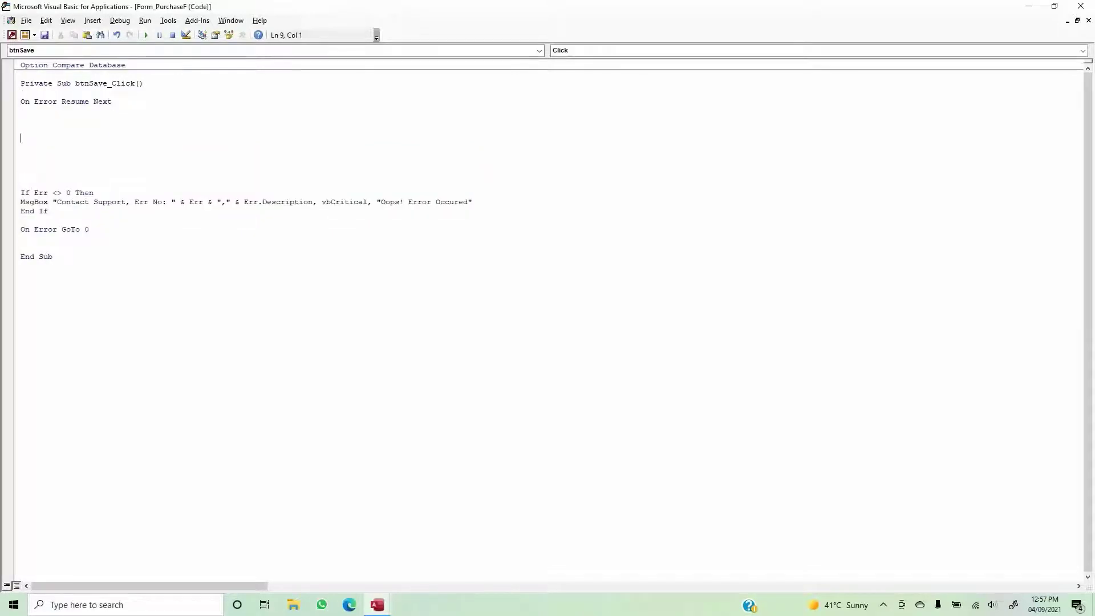
{"action": "key", "text": "Up"}
{"action": "type", "text": "if isnull (m"}
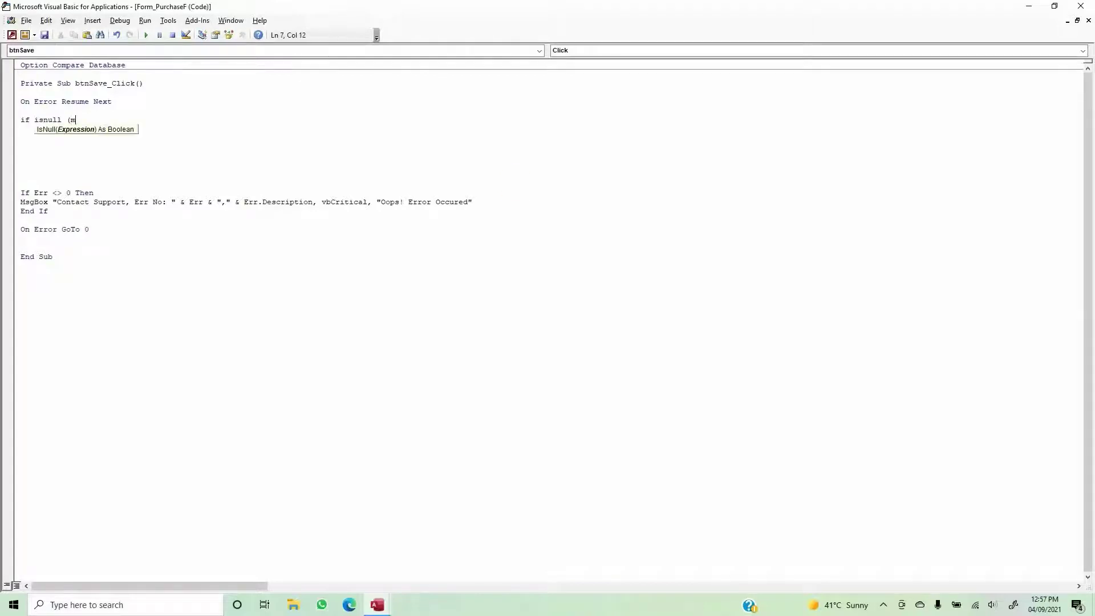
{"action": "type", "text": "e.pur"}
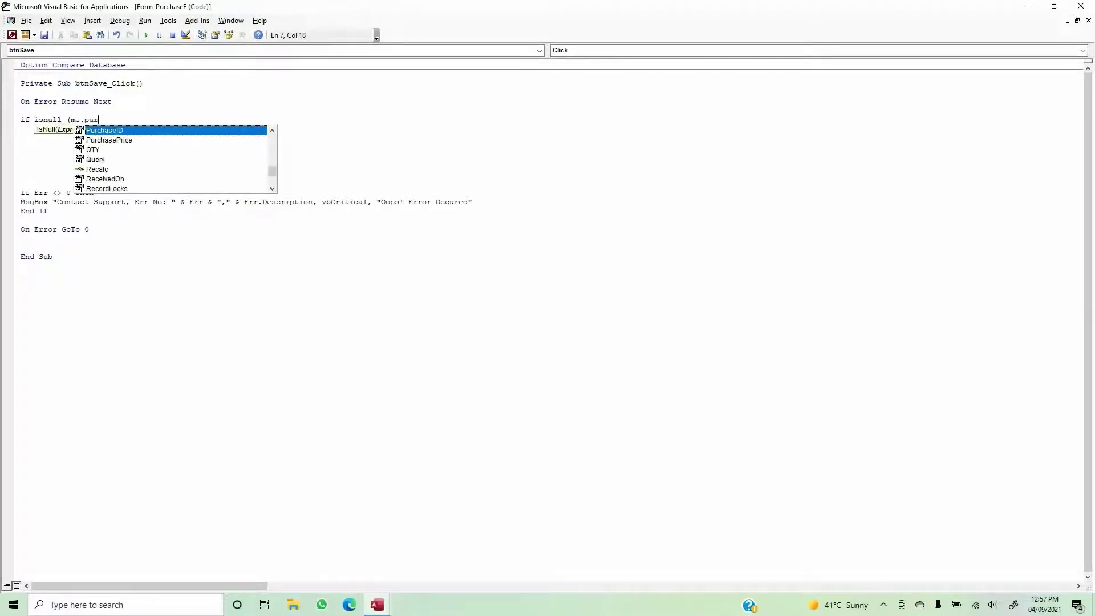
{"action": "key", "text": "Tab"}
{"action": "type", "text": ".value) =True tyh"}
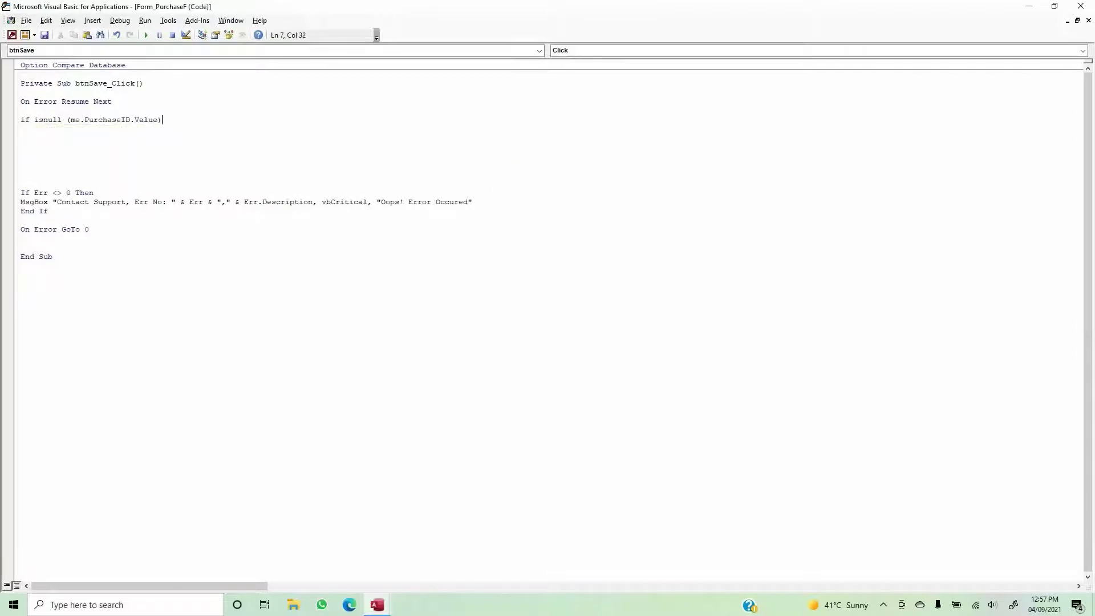
{"action": "key", "text": "BackSpace"}
{"action": "key", "text": "BackSpace"}
{"action": "type", "text": "hen"}
{"action": "key", "text": "Return"}
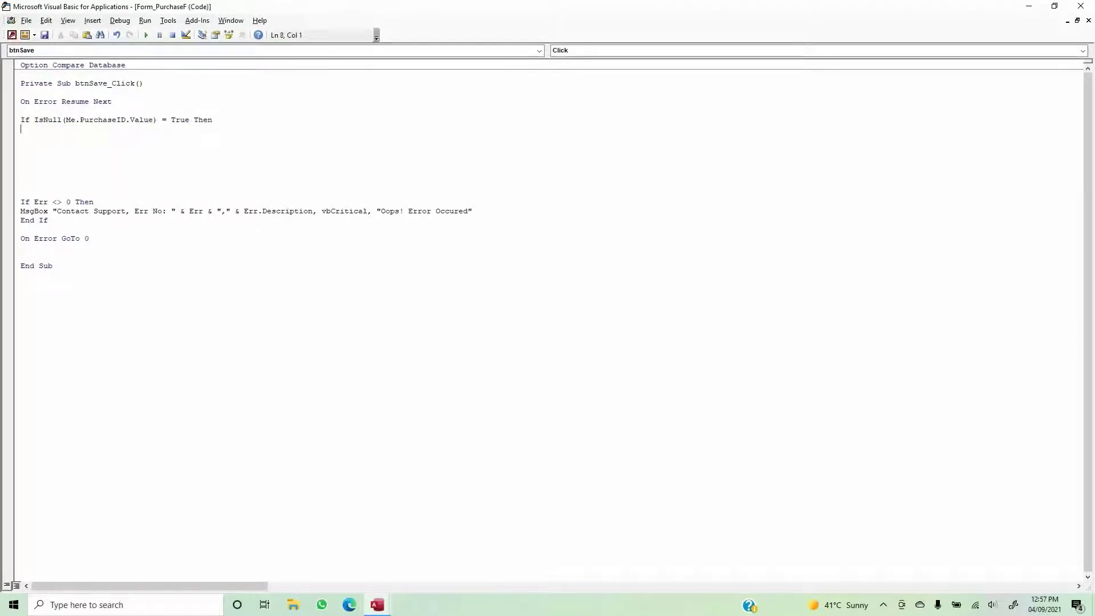
- Inside the null check, add DoCmd.Beep and a vbCritical MsgBox "Please select a purchase record to proceed further." titled "Information"
{"action": "type", "text": "docmd.bnb"}
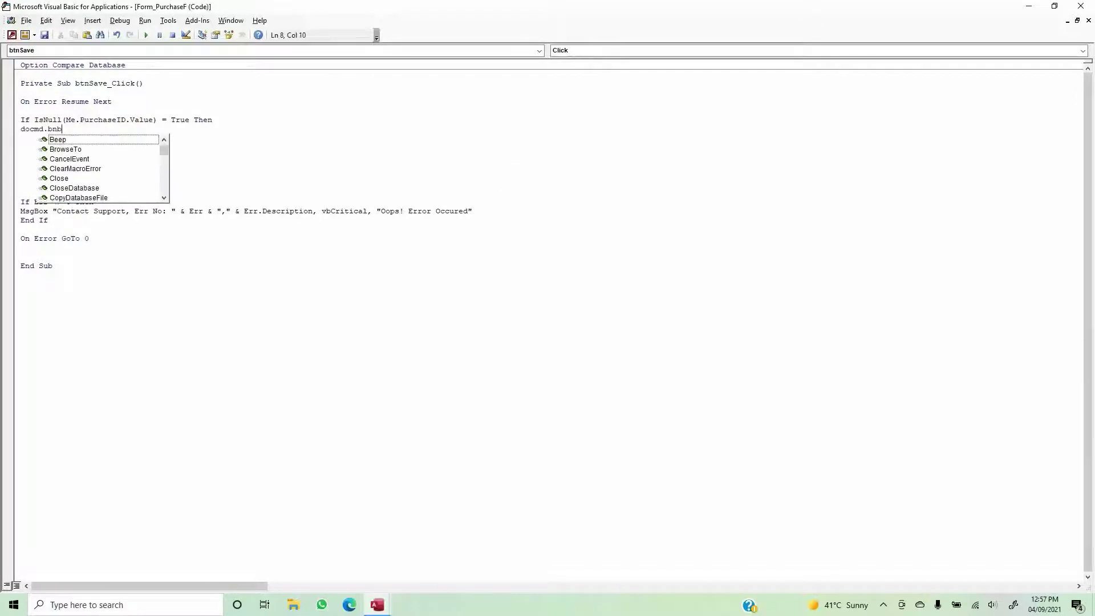
{"action": "key", "text": "Tab"}
{"action": "key", "text": "Return"}
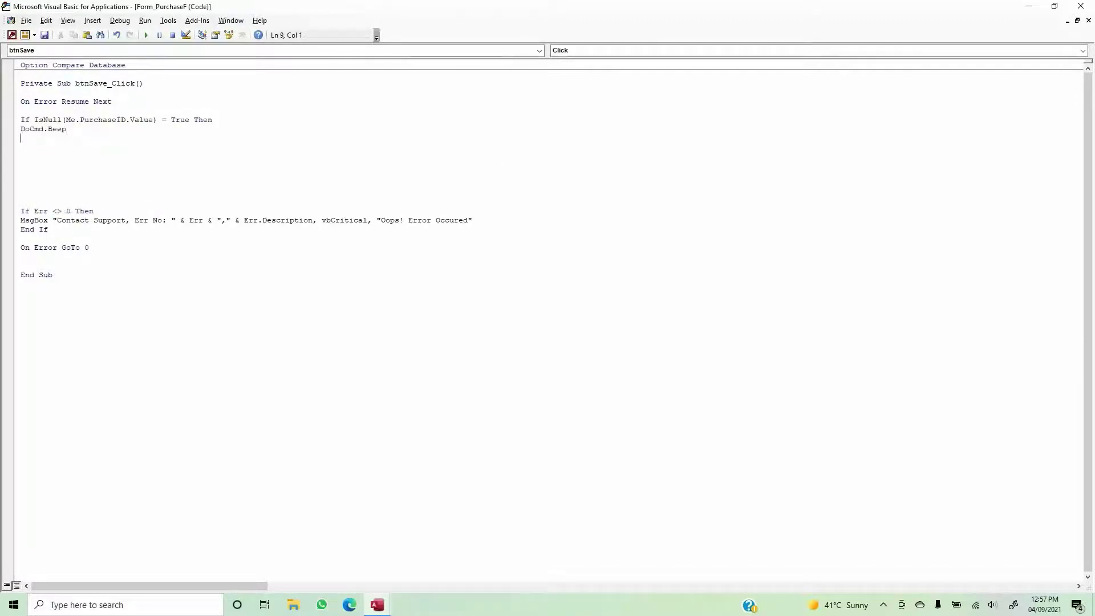
{"action": "type", "text": "msgbox \""}
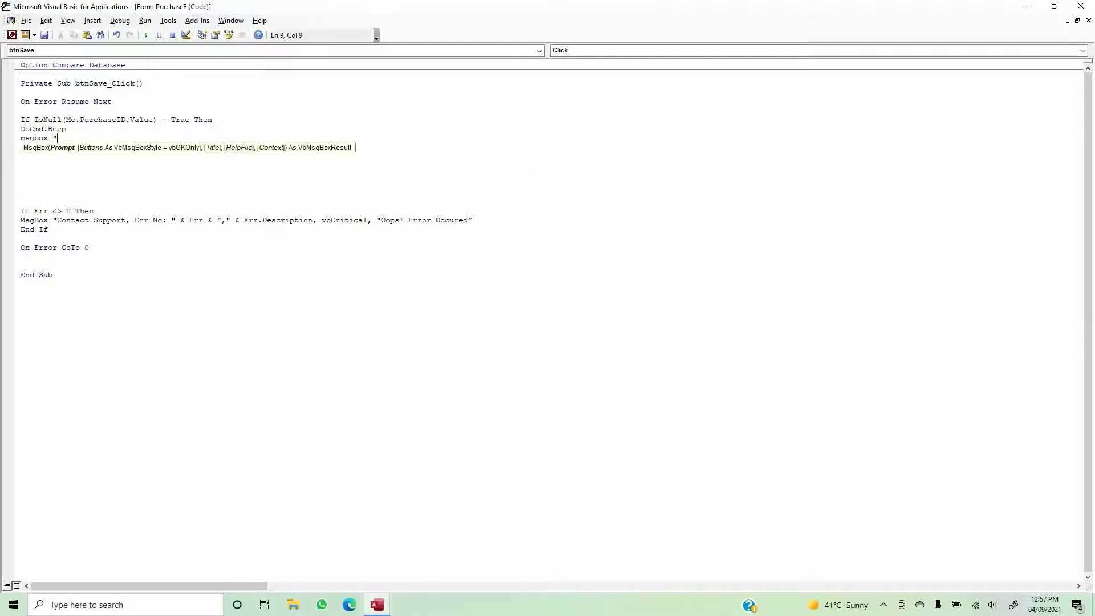
{"action": "type", "text": "Please select a p"}
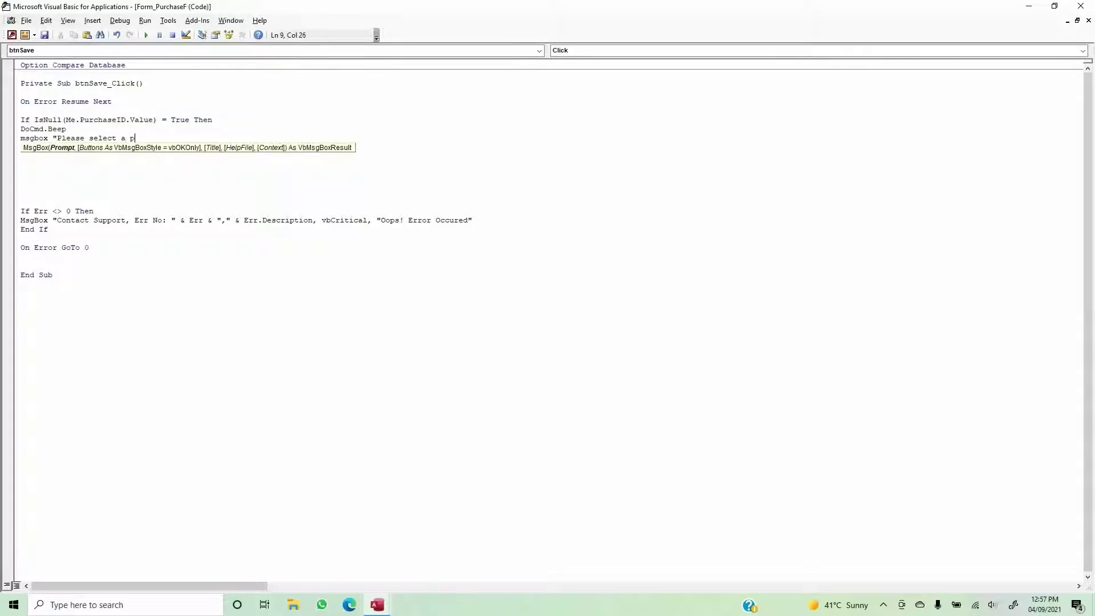
{"action": "type", "text": "urchase record to proceed further"}
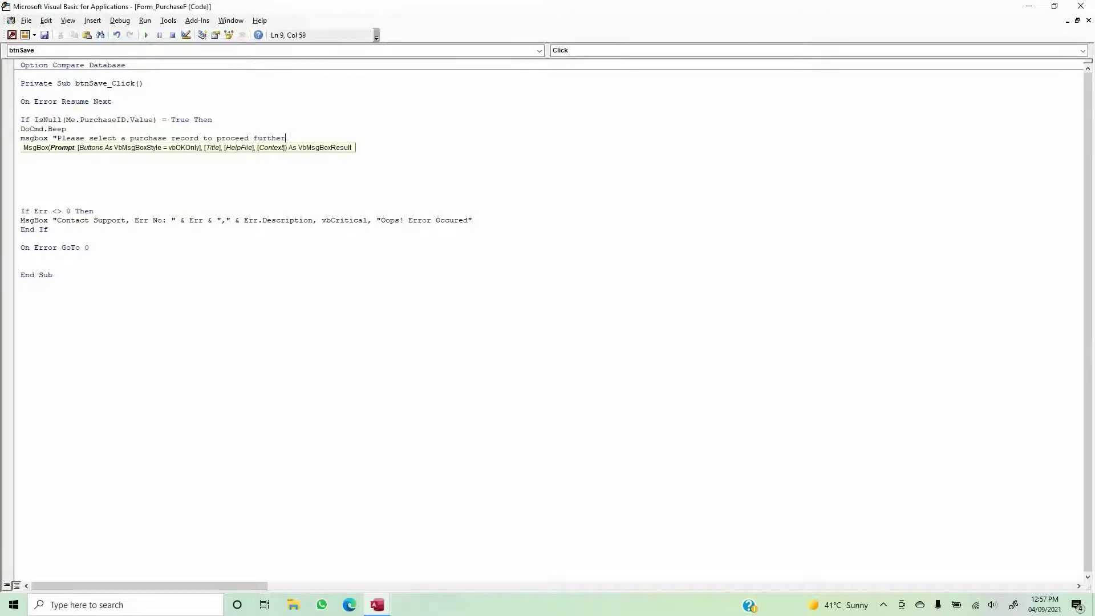
{"action": "type", "text": ".\""}
{"action": "type", "text": ","}
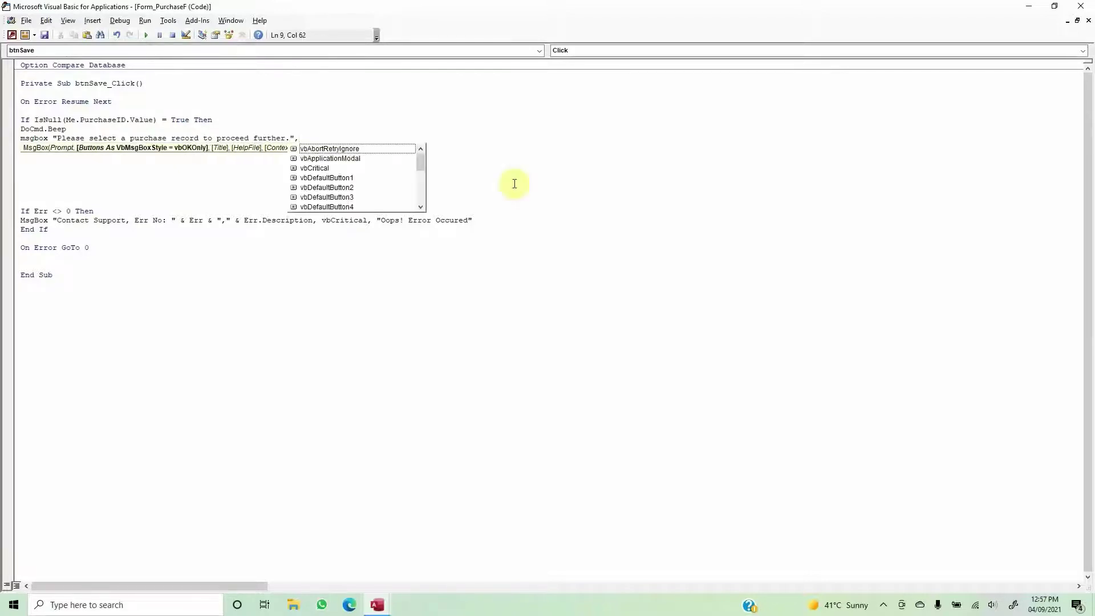
{"action": "type", "text": "vbCritical, \""}
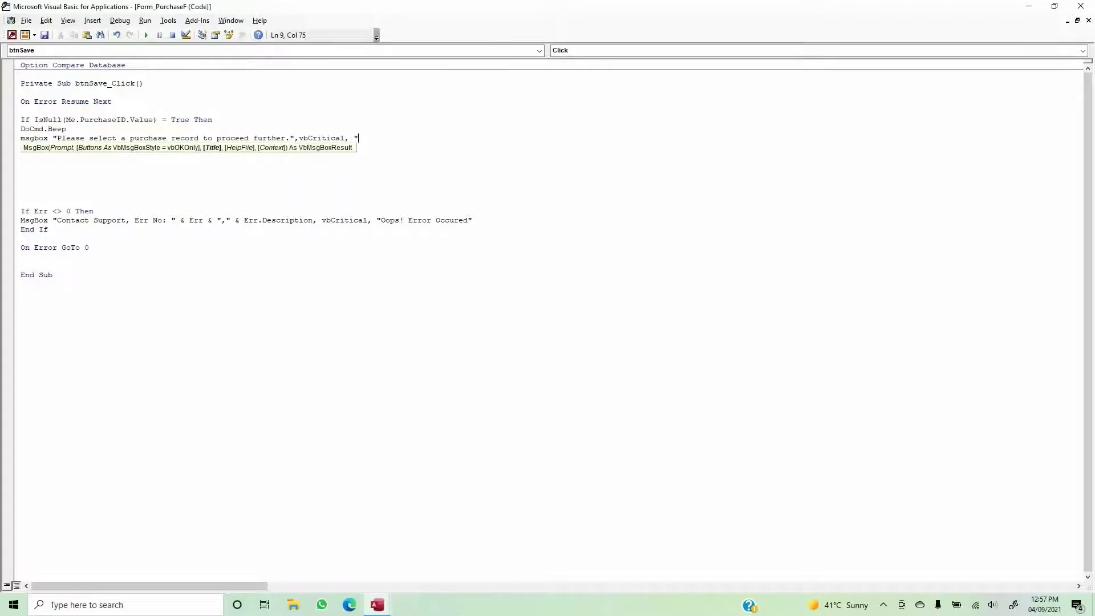
{"action": "type", "text": "Information\""}
{"action": "key", "text": "Return"}
{"action": "key", "text": "Down"}
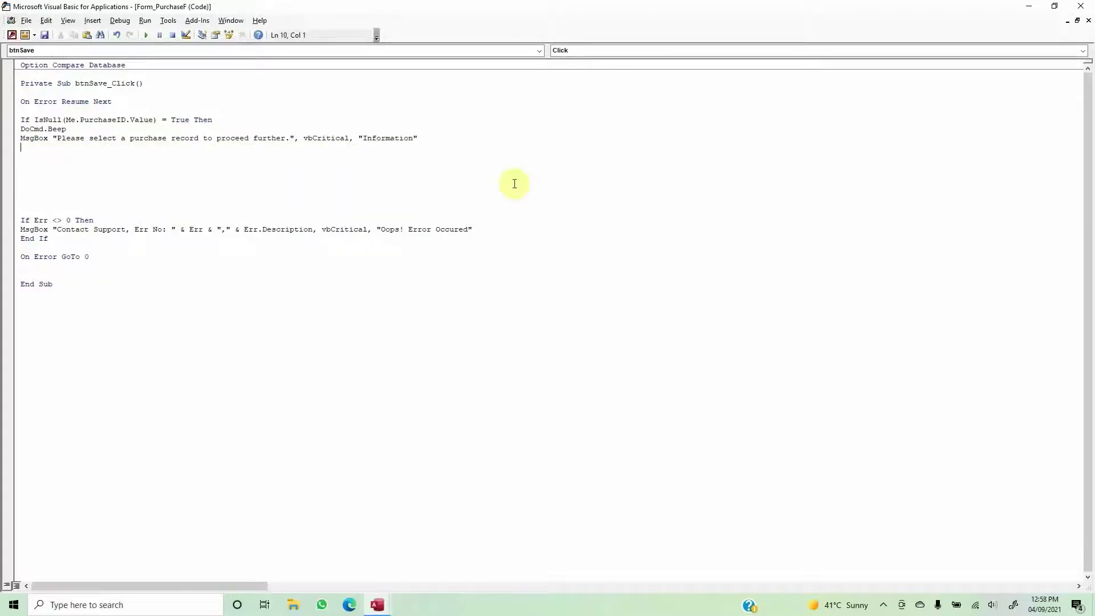
- Below the null-check message, start an ElseIf condition testing whether Me.InventoryStatus.Value = "PO Created"
{"action": "key", "text": "Up"}
{"action": "key", "text": "Up"}
{"action": "key", "text": "Down"}
{"action": "key", "text": "Down"}
{"action": "key", "text": "Down"}
{"action": "key", "text": "alt+F11"}
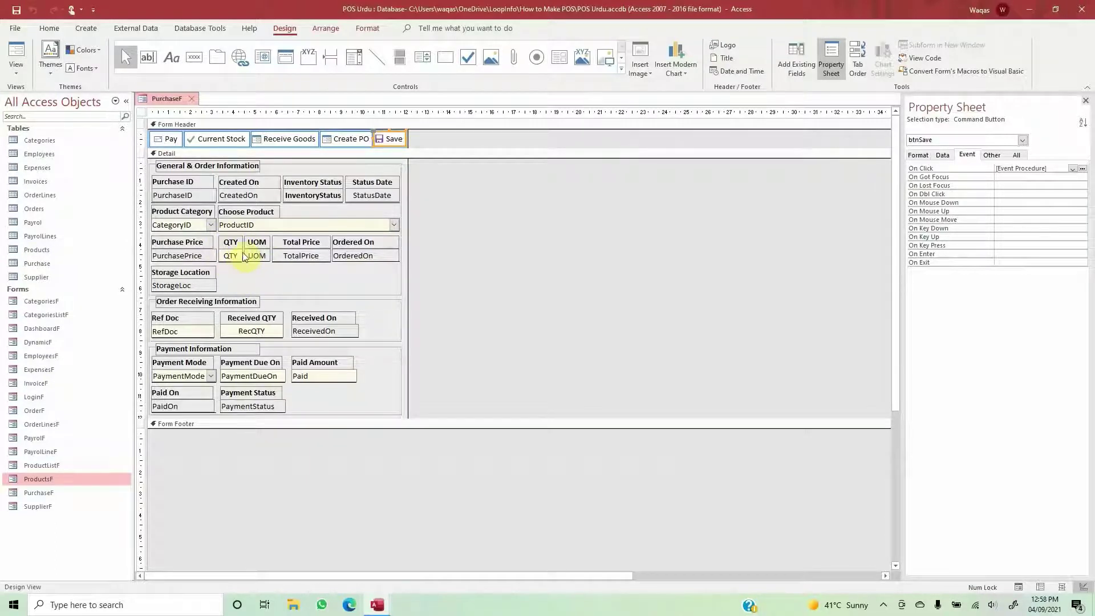
{"action": "key", "text": "alt+F11"}
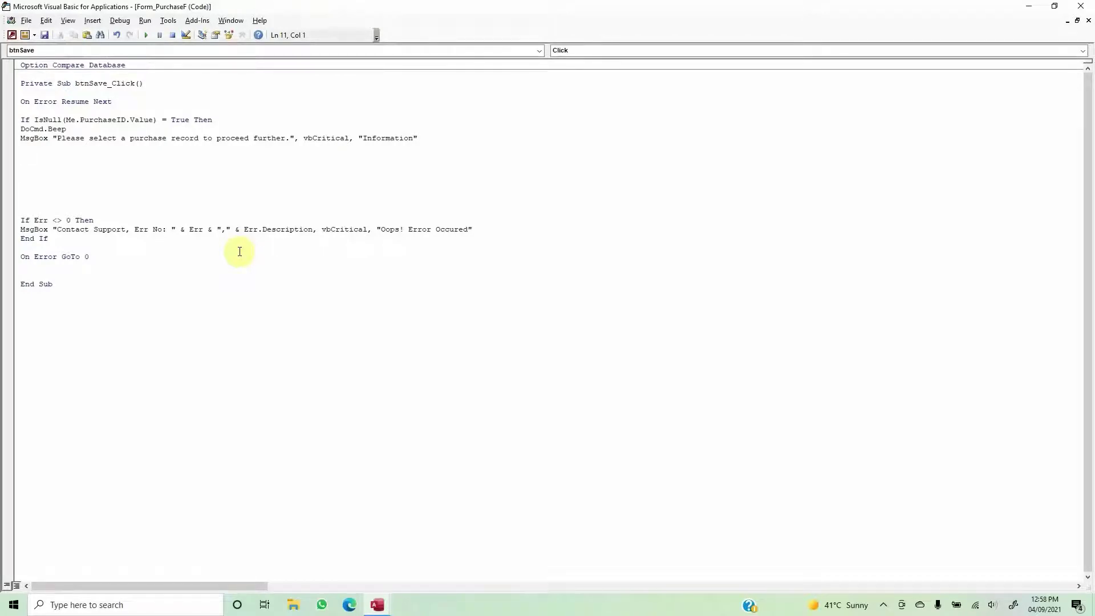
{"action": "type", "text": "elseif me.inventoryStatus.Value ="}
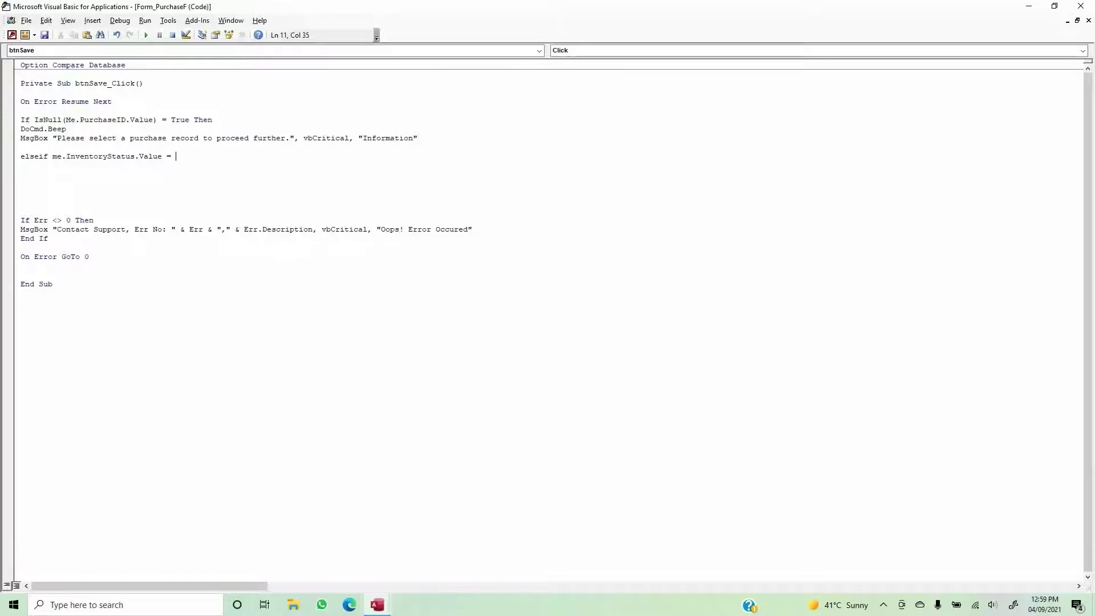
{"action": "type", "text": "PO Created"}
{"action": "key", "text": "BackSpace"}
{"action": "key", "text": "BackSpace"}
{"action": "key", "text": "BackSpace"}
{"action": "key", "text": "BackSpace"}
{"action": "key", "text": "BackSpace"}
{"action": "key", "text": "BackSpace"}
{"action": "key", "text": "BackSpace"}
{"action": "key", "text": "BackSpace"}
{"action": "key", "text": "BackSpace"}
{"action": "key", "text": "BackSpace"}
{"action": "type", "text": "\"\"PO Created"}
{"action": "key", "text": "Right"}
- Extend the ElseIf condition with Or tests of Me.InventoryStatus.Value against "GRN" and "Current Stock"
{"action": "type", "text": "or me."}
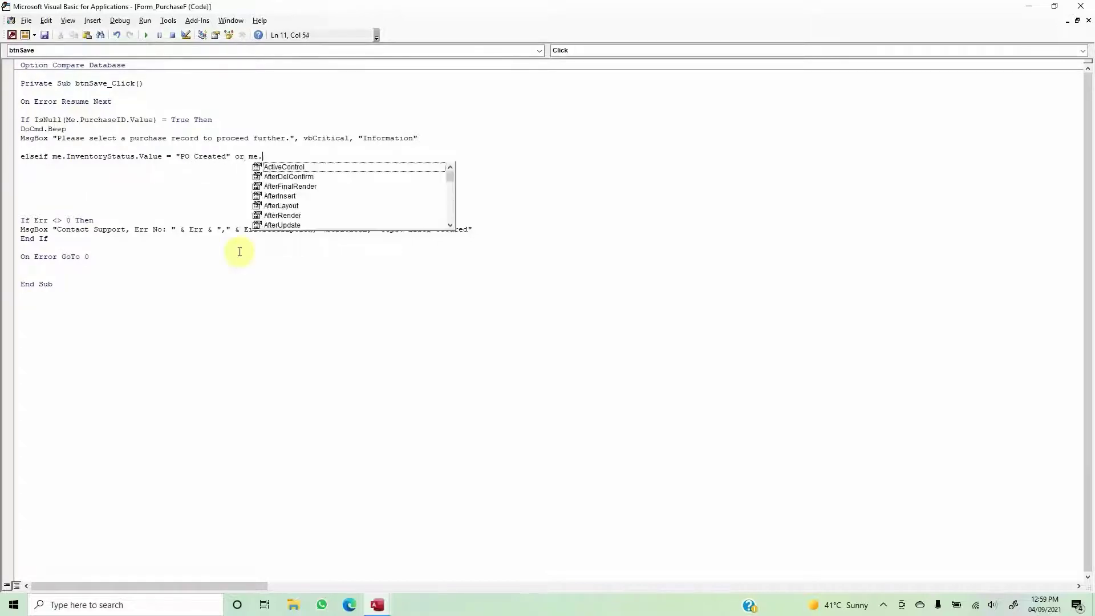
{"action": "type", "text": "inventoryStatus.Value ="}
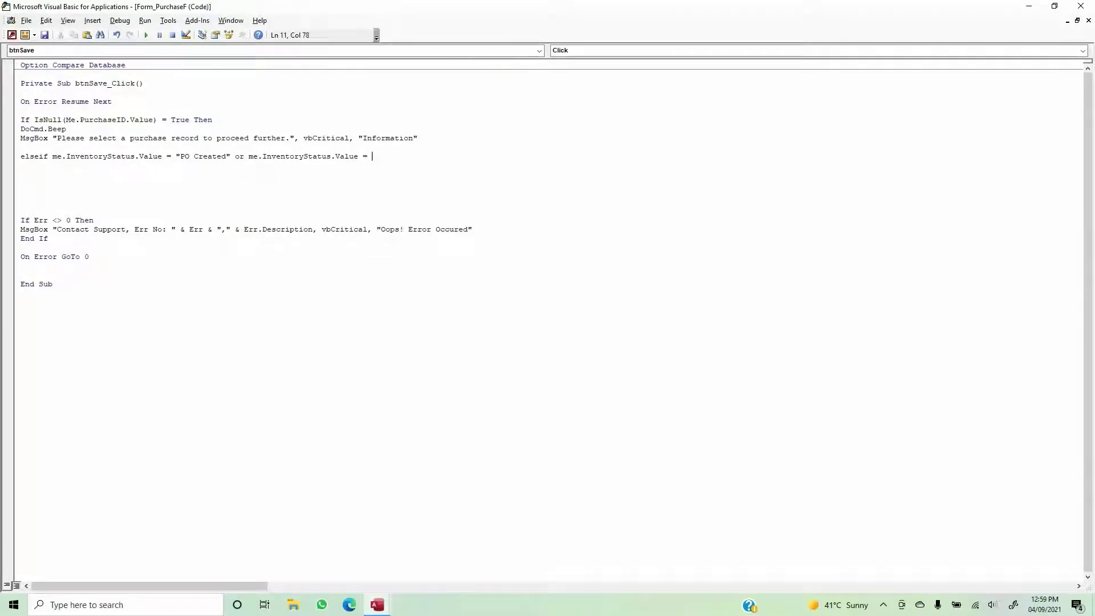
{"action": "key", "text": "alt+F11"}
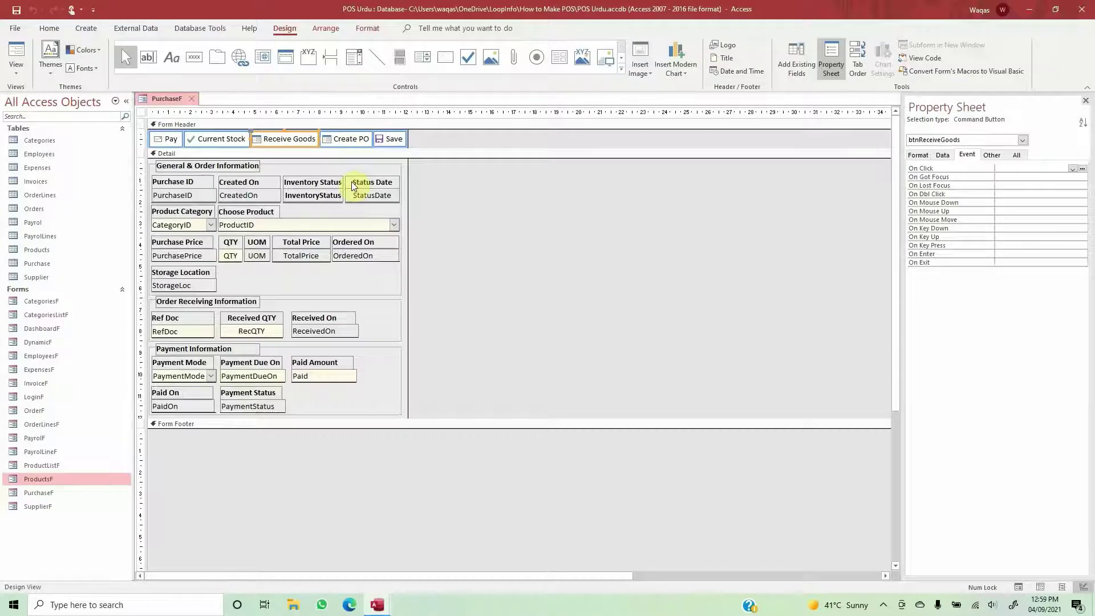
{"action": "key", "text": "alt+F11"}
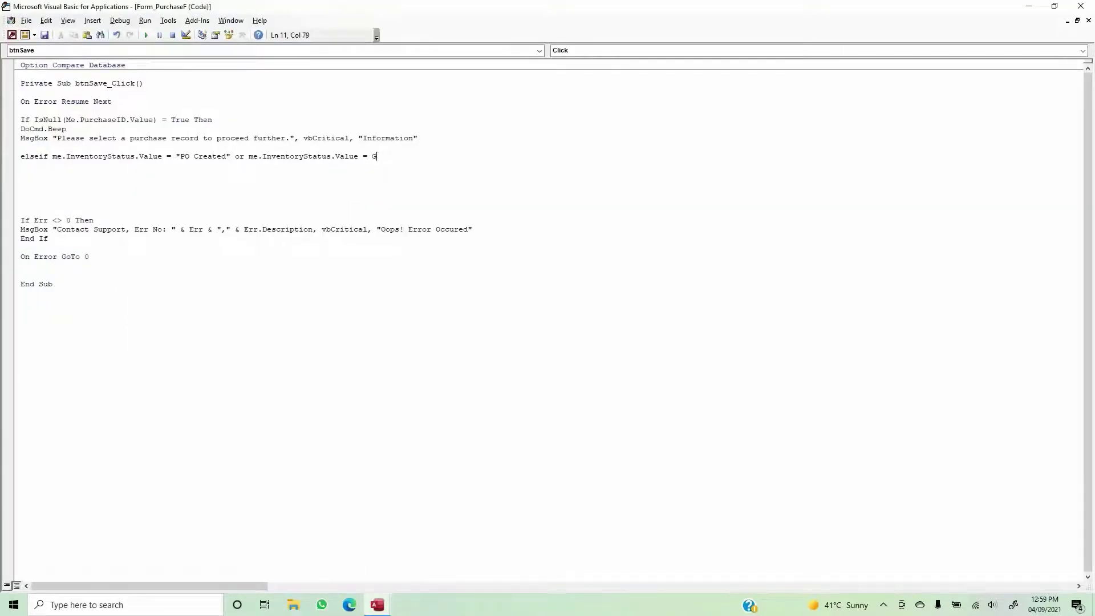
{"action": "type", "text": "\"GRN\" or me.inven"}
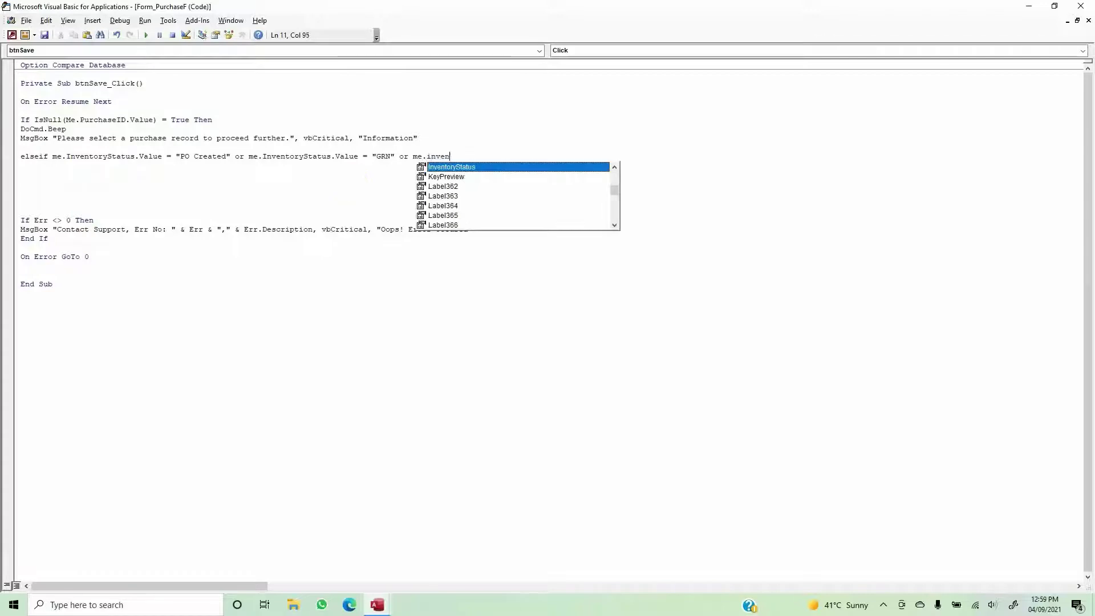
{"action": "key", "text": "Tab"}
{"action": "type", "text": ".value"}
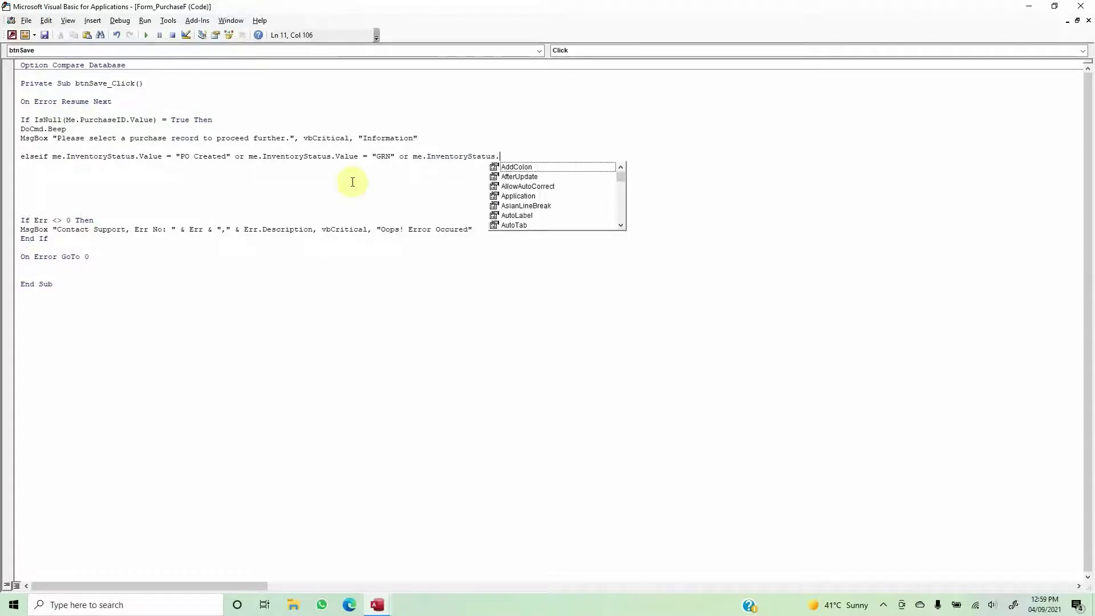
{"action": "type", "text": " = \"Cu"}
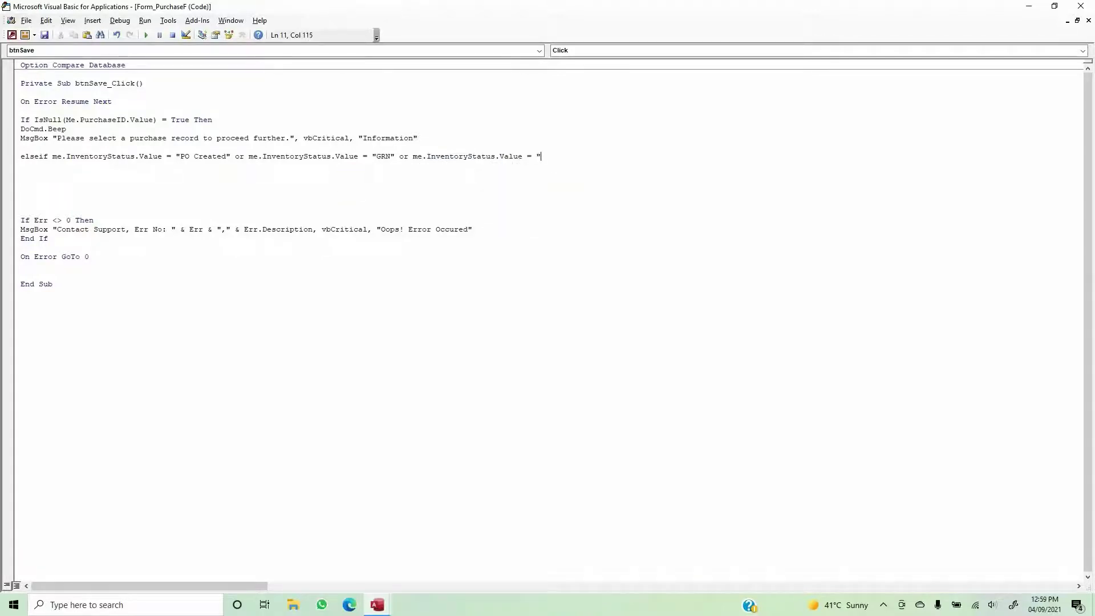
{"action": "type", "text": "rrent Stock\" or me."}
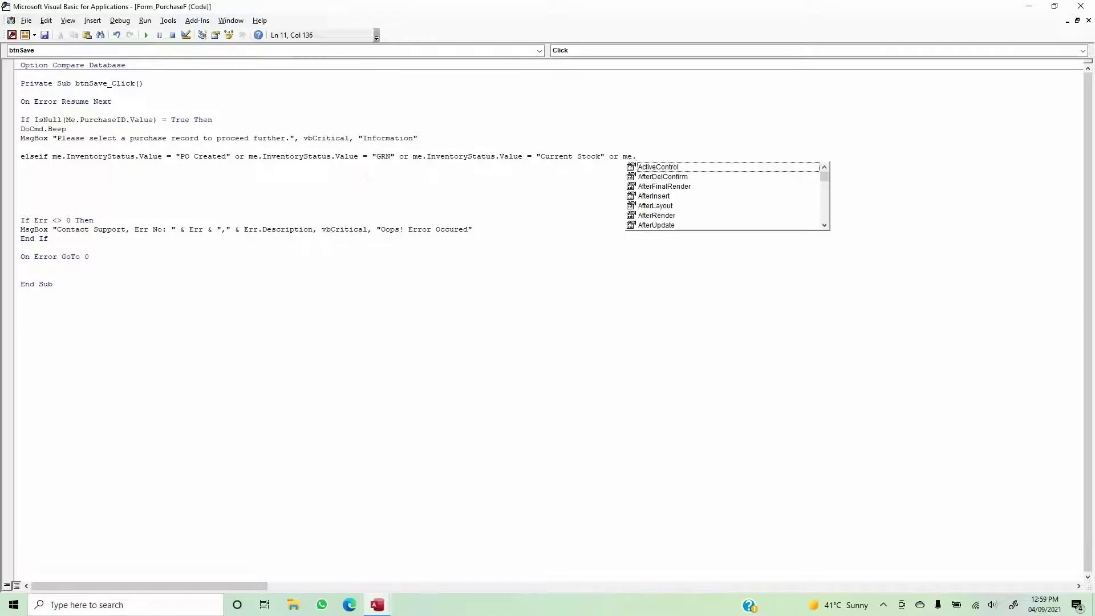
- Add a further Or test to the ElseIf condition comparing Me.InventoryStatus.Value with "Fully Paid"
{"action": "type", "text": "InventoryStatus.v"}
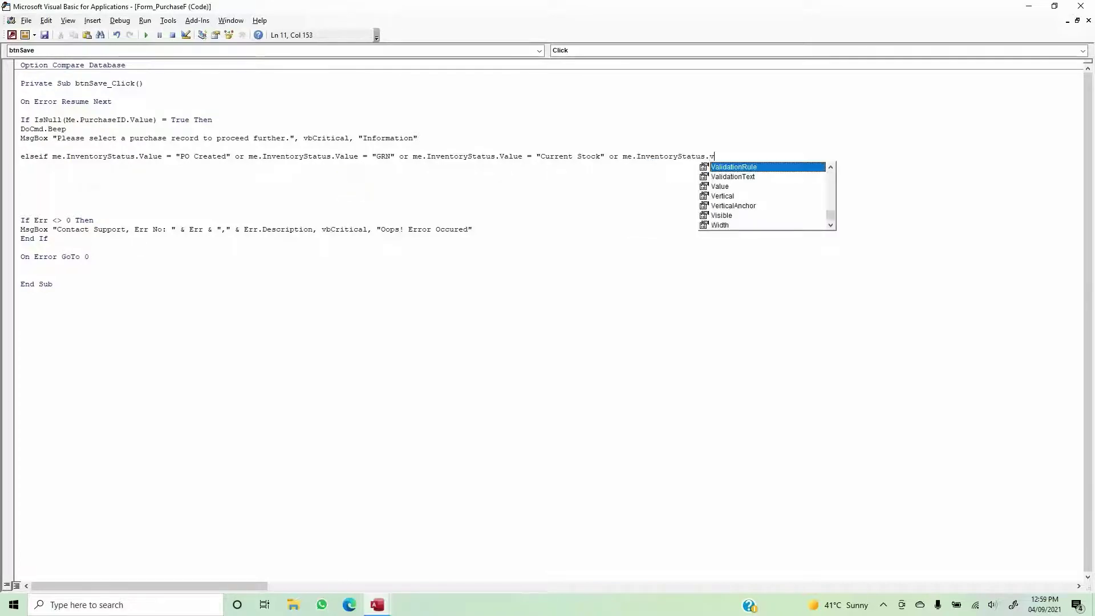
{"action": "type", "text": "alue "}
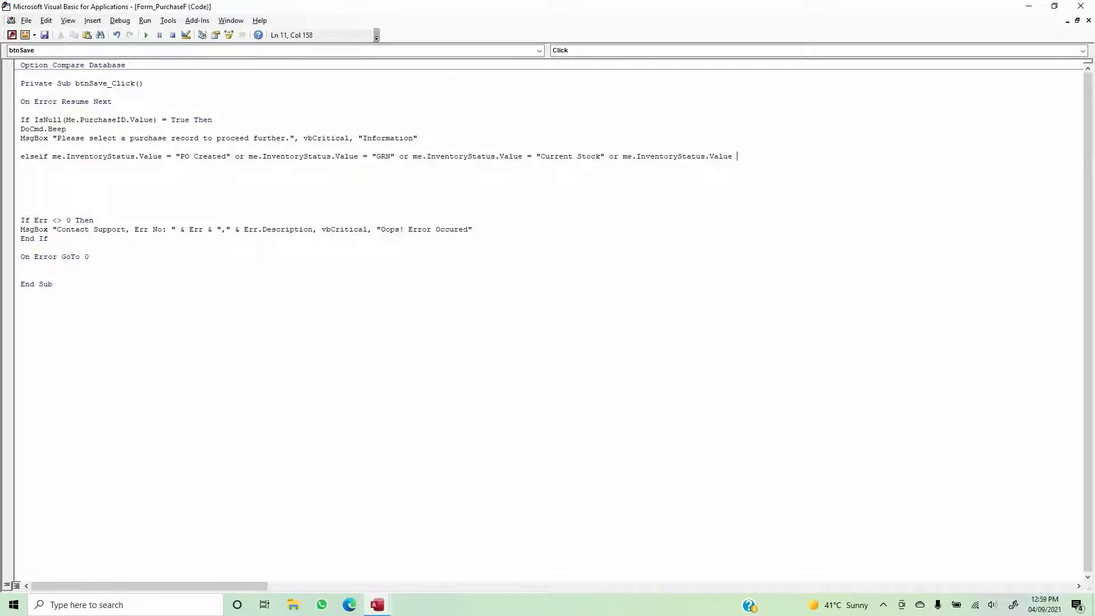
{"action": "type", "text": "= \""}
{"action": "key", "text": "alt+F11"}
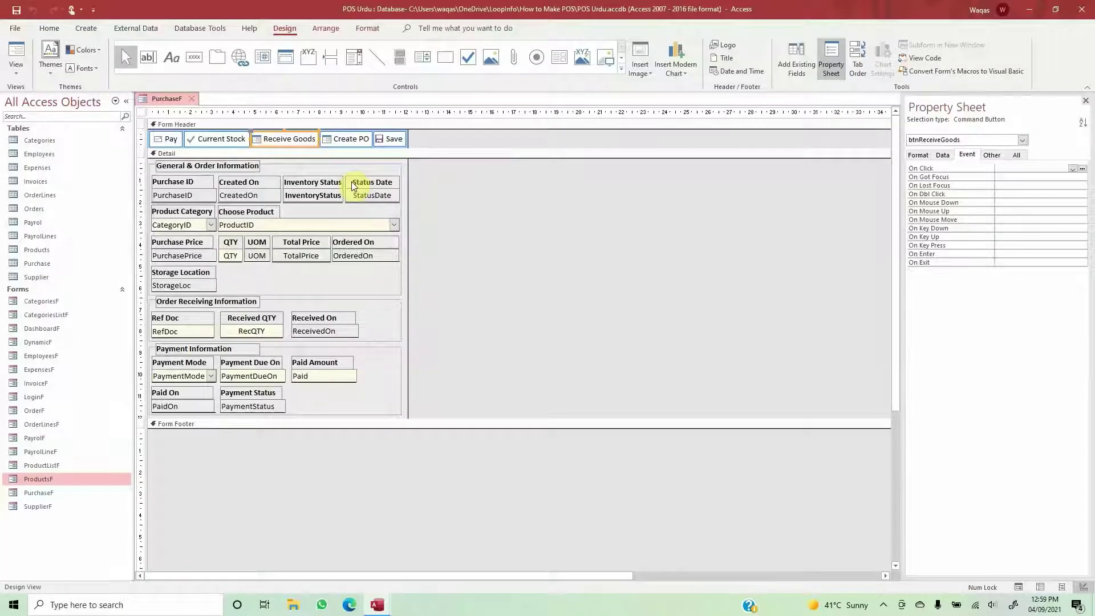
{"action": "key", "text": "alt+F11"}
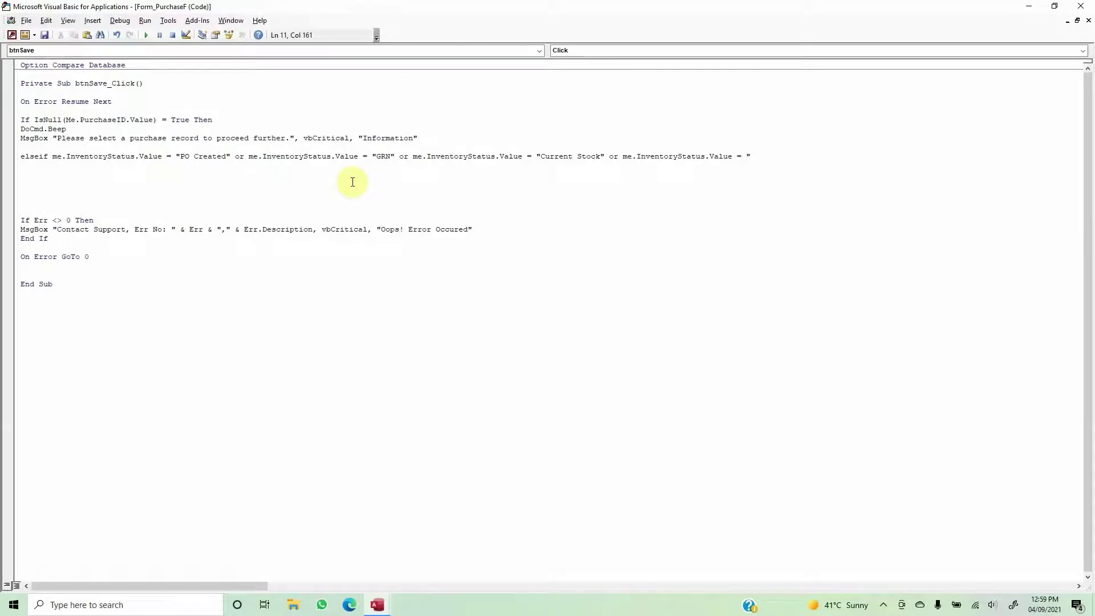
{"action": "type", "text": "Fully"}
{"action": "type", "text": " Paid\""}
- Finish the ElseIf line with Or Me.InventoryStatus.Value = "Partially Paid" Then
{"action": "type", "text": " ort "}
{"action": "type", "text": " me."}
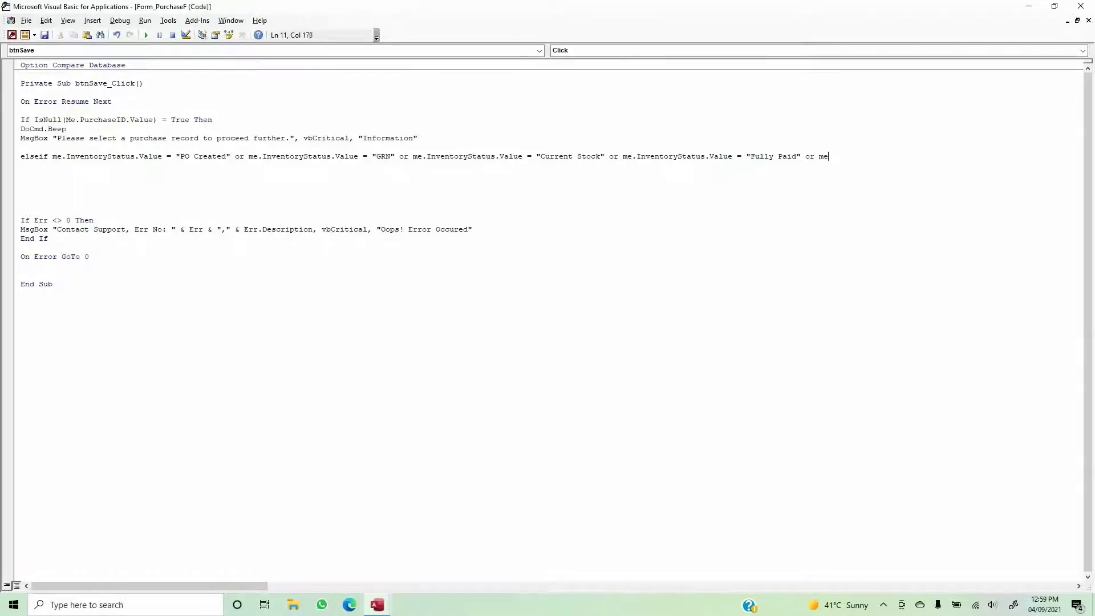
{"action": "type", "text": "InventoryStatus."}
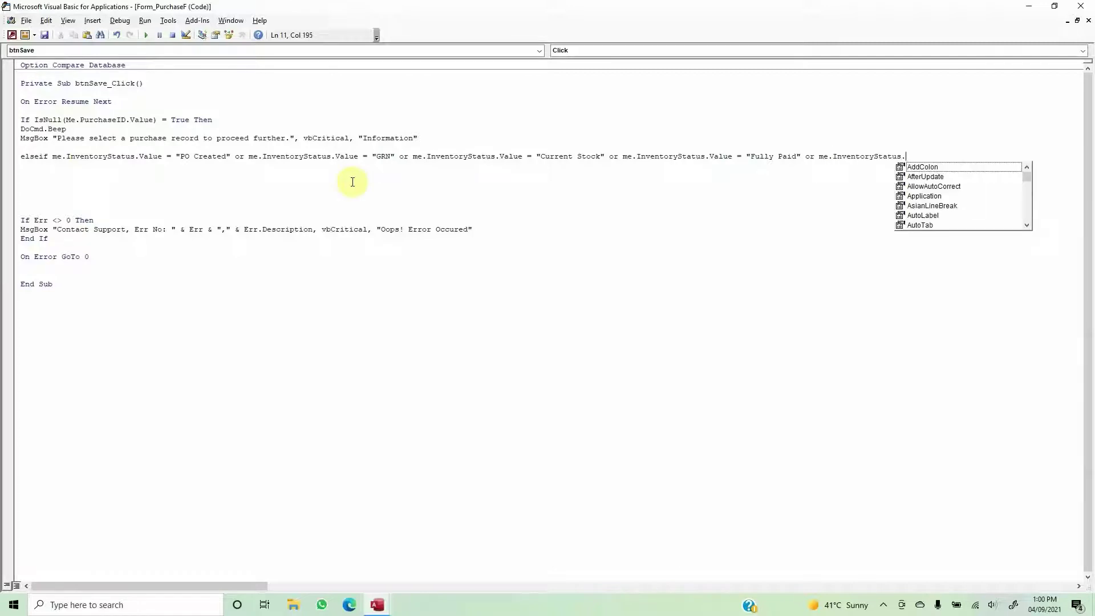
{"action": "type", "text": "val"}
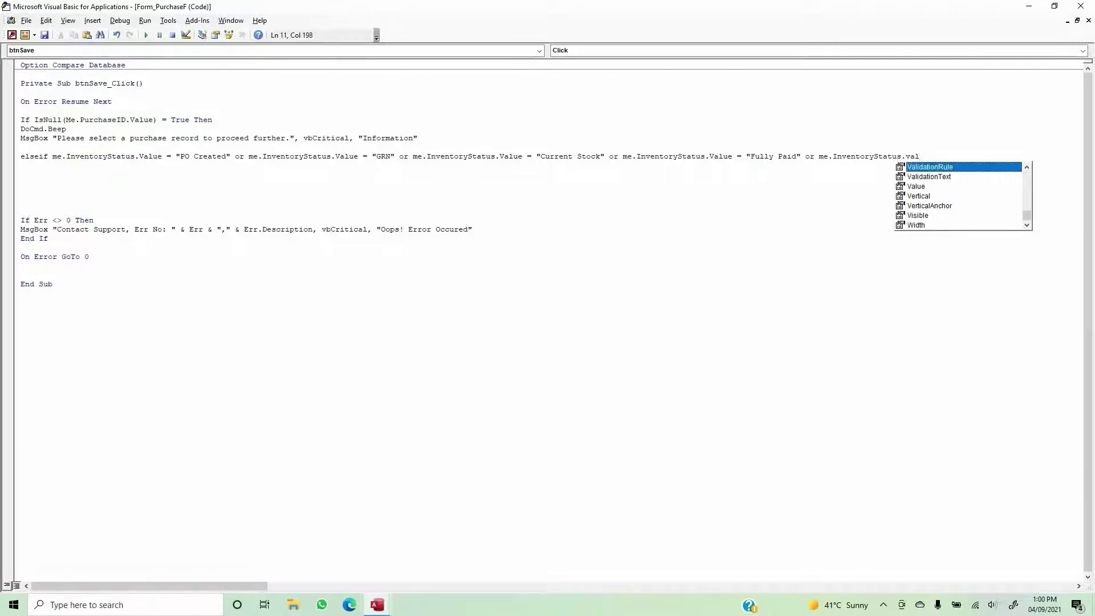
{"action": "type", "text": "u"}
{"action": "key", "text": "Tab"}
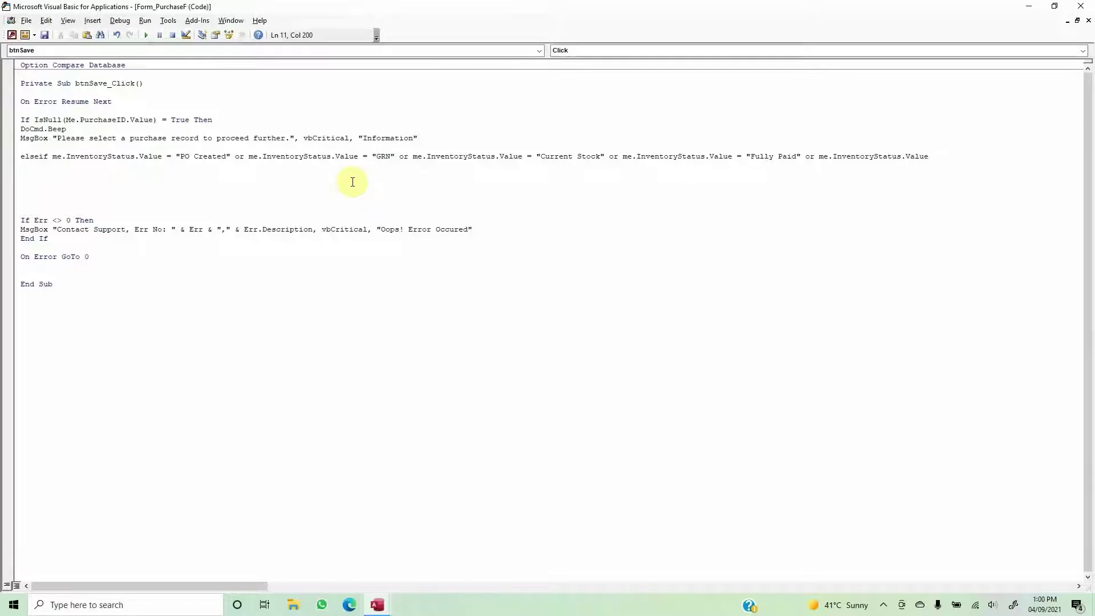
{"action": "type", "text": "= \"Partially\" Paid"}
{"action": "key", "text": "alt+F11"}
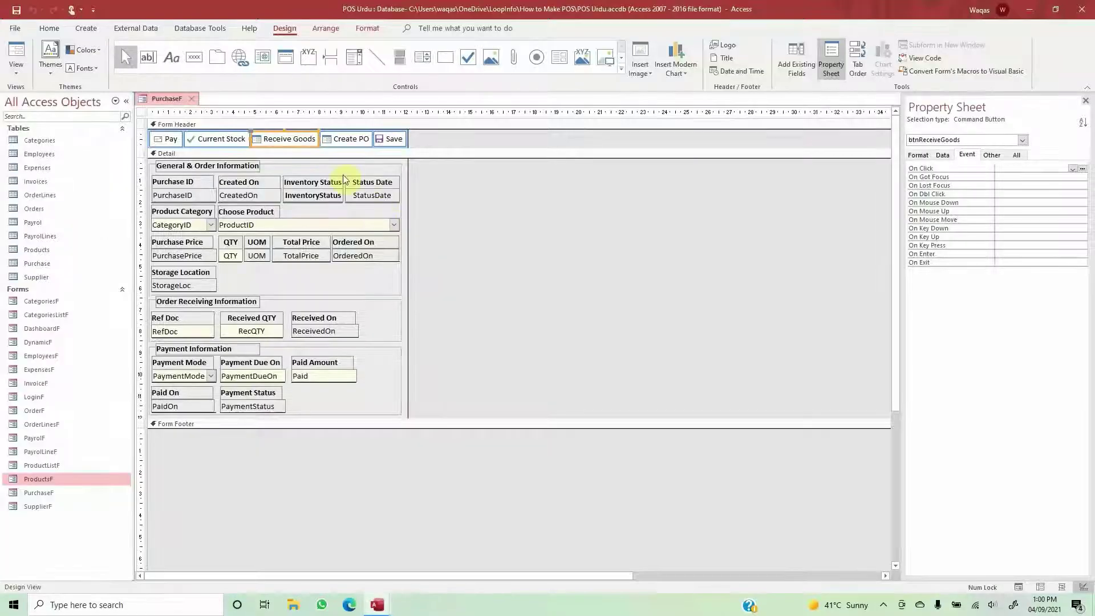
{"action": "key", "text": "alt+F11"}
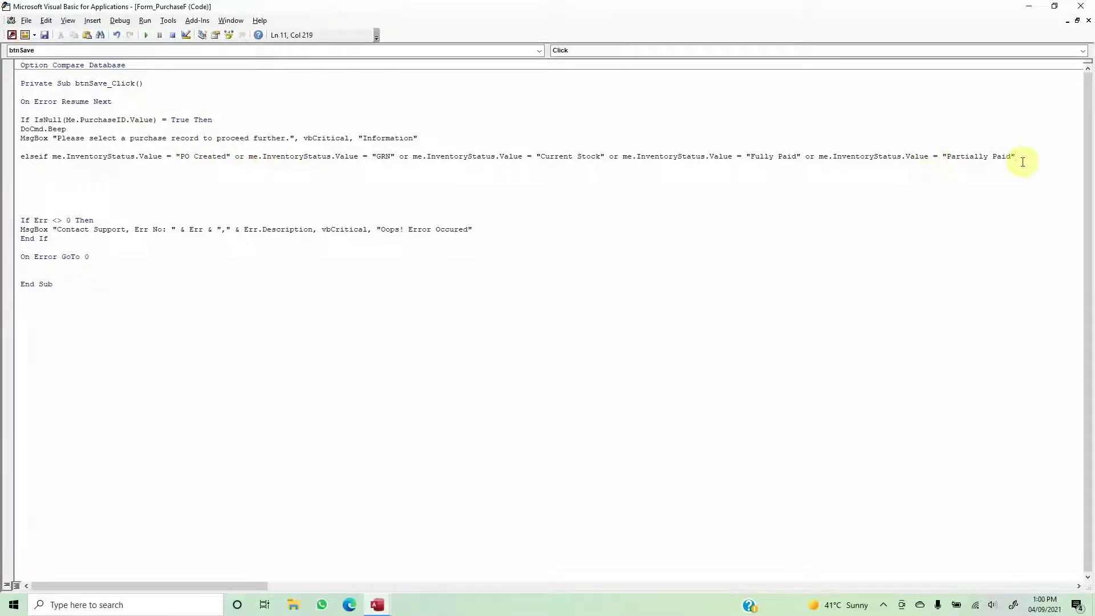
{"action": "type", "text": "Then"}
{"action": "key", "text": "Return"}
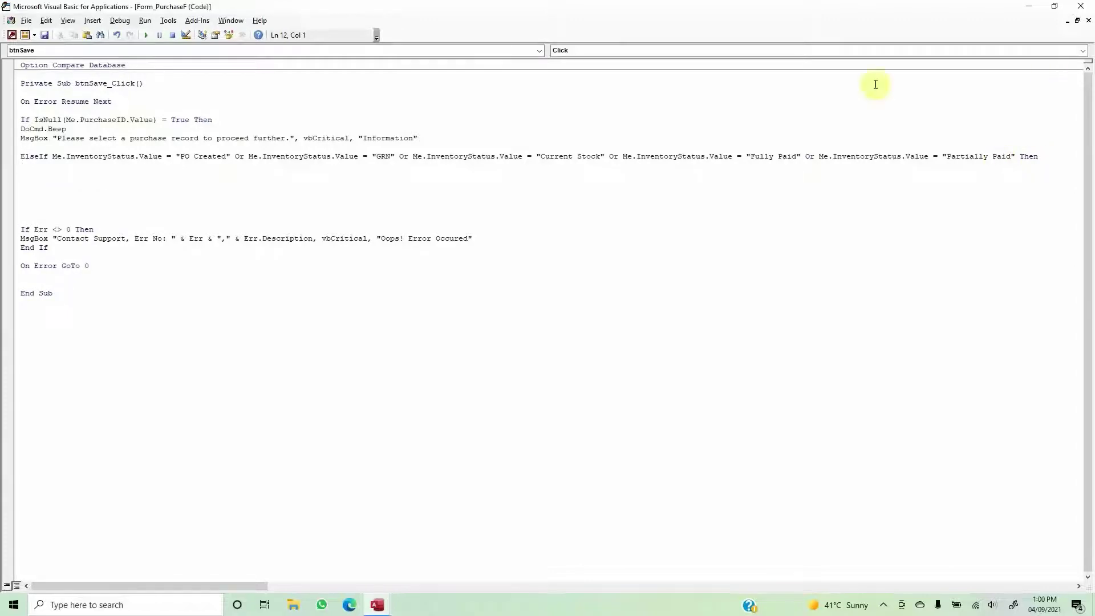
- Copy the DoCmd.Beep and MsgBox lines from the null check into the ElseIf branch
{"action": "left_click_drag", "start_coordinate": [441, 137], "coordinate": [2, 131]}
{"action": "key", "text": "ctrl+c"}
{"action": "left_click", "coordinate": [57, 165]}
{"action": "key", "text": "ctrl+v"}
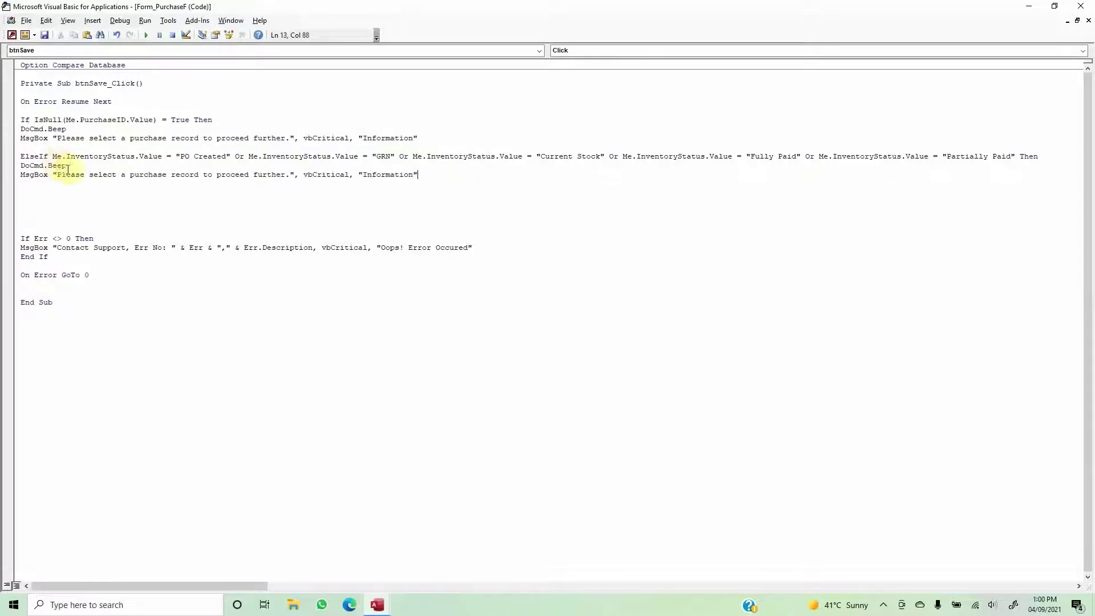
- Change the message text in the ElseIf branch to "This action can not be peformed."
{"action": "left_click_drag", "start_coordinate": [57, 175], "coordinate": [288, 175]}
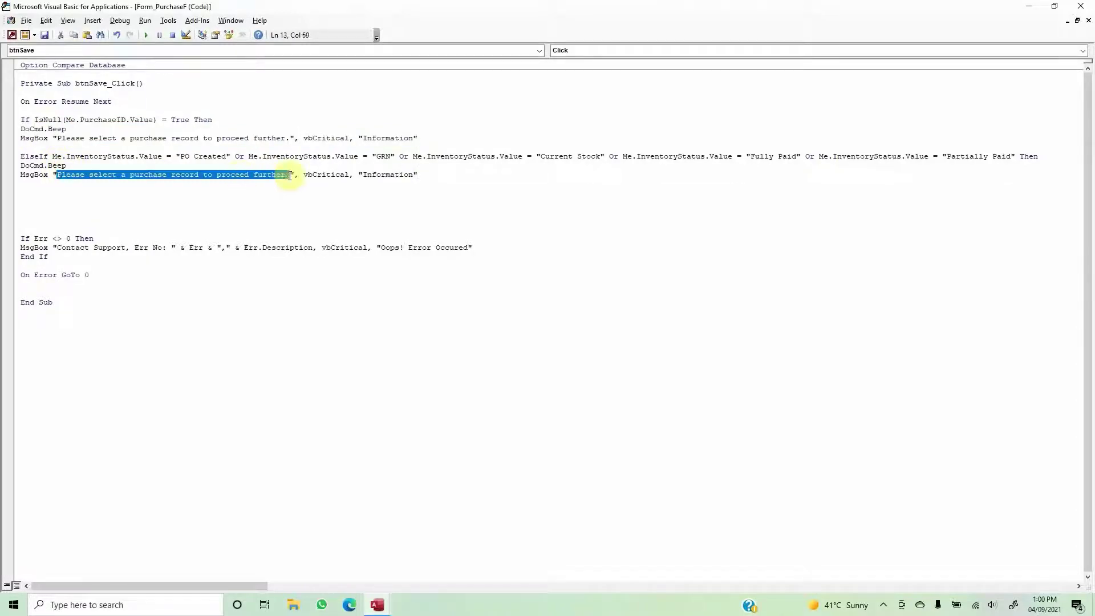
{"action": "type", "text": "This action can "}
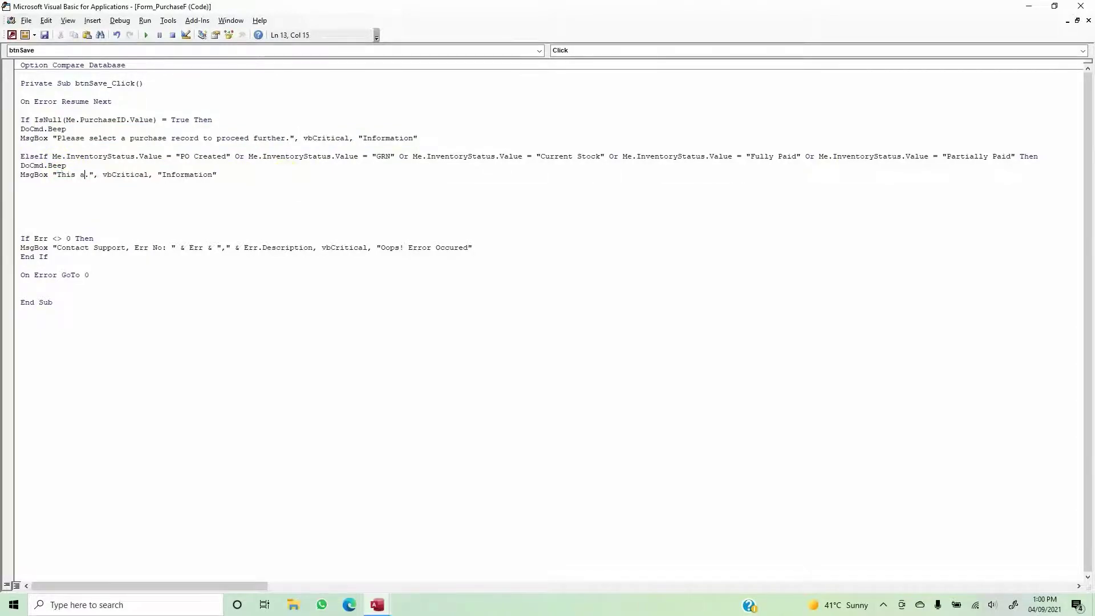
{"action": "type", "text": "not be oer"}
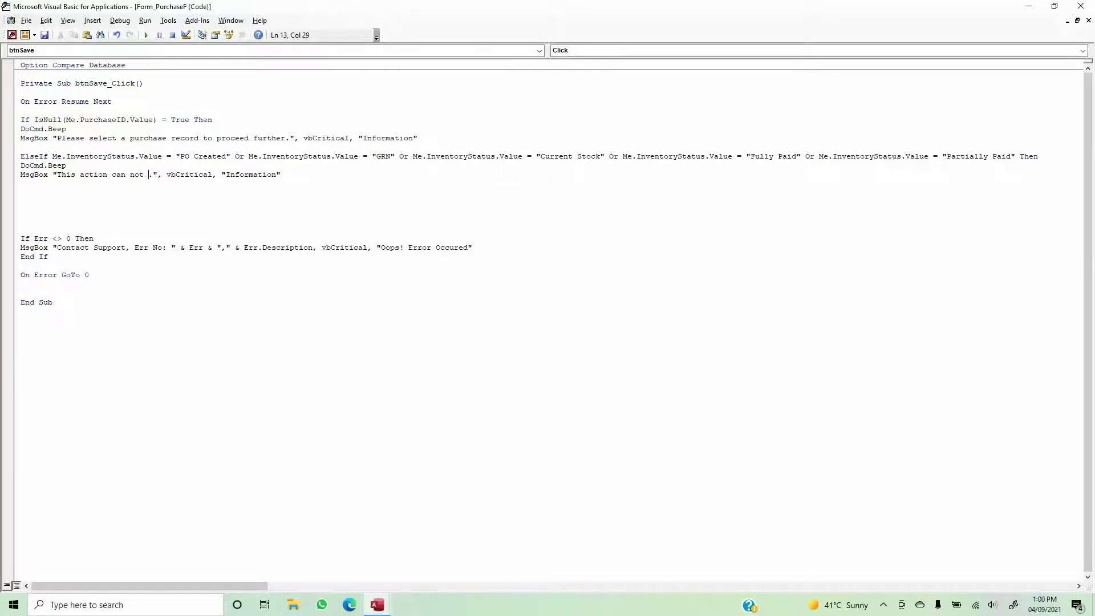
{"action": "key", "text": "BackSpace"}
{"action": "key", "text": "BackSpace"}
{"action": "key", "text": "BackSpace"}
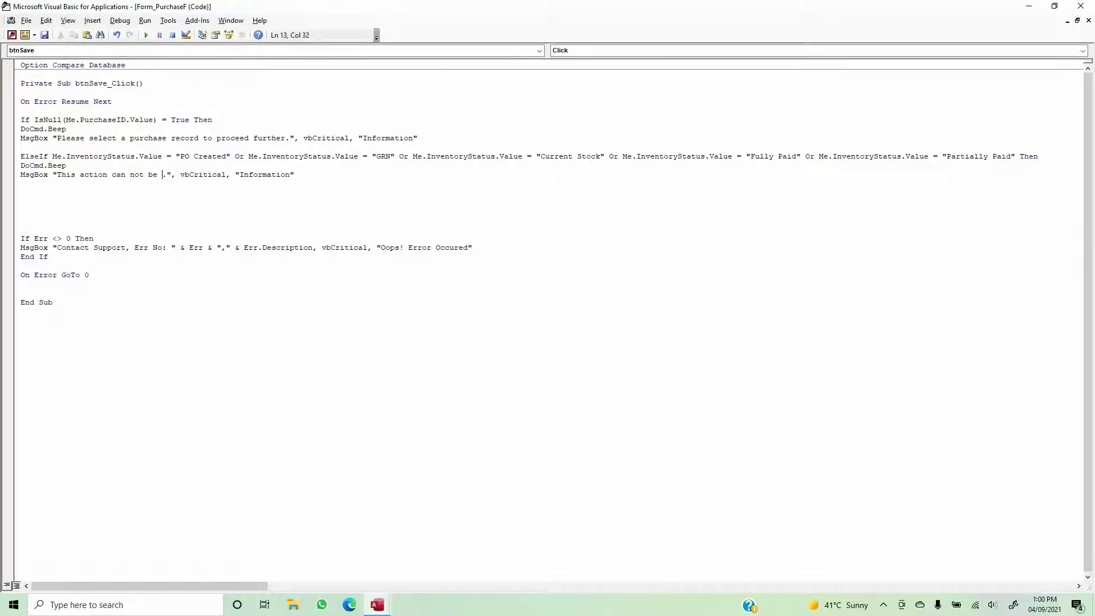
{"action": "type", "text": "peformed"}
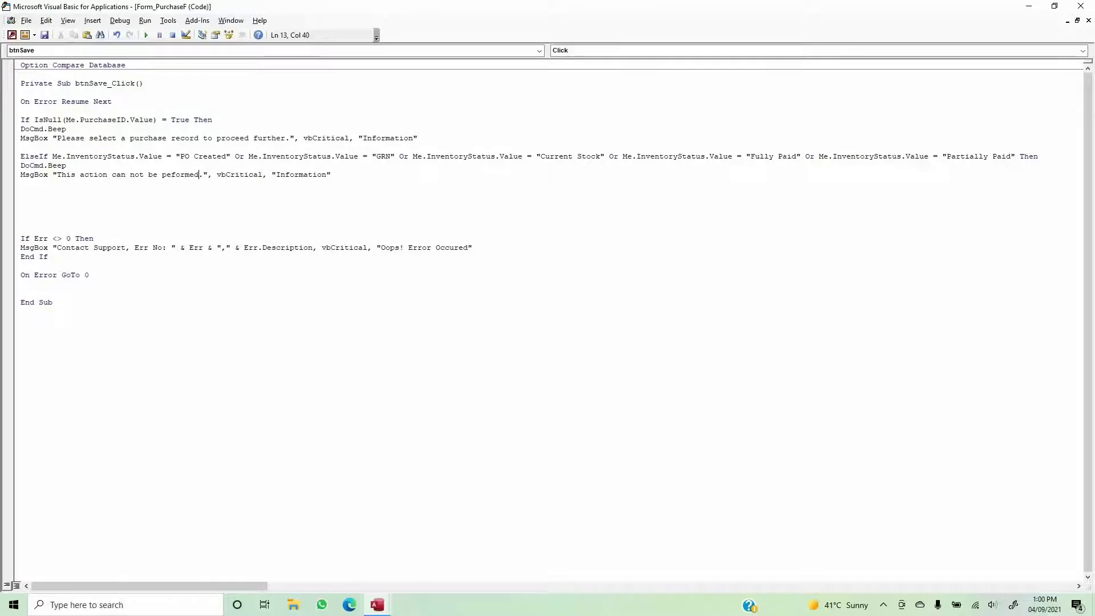
- Insert blank lines below the ElseIf branch's message line and check the Save button on the purchase form in Access
{"action": "left_click", "coordinate": [21, 183]}
{"action": "key", "text": "Return"}
{"action": "key", "text": "Return"}
{"action": "key", "text": "Return"}
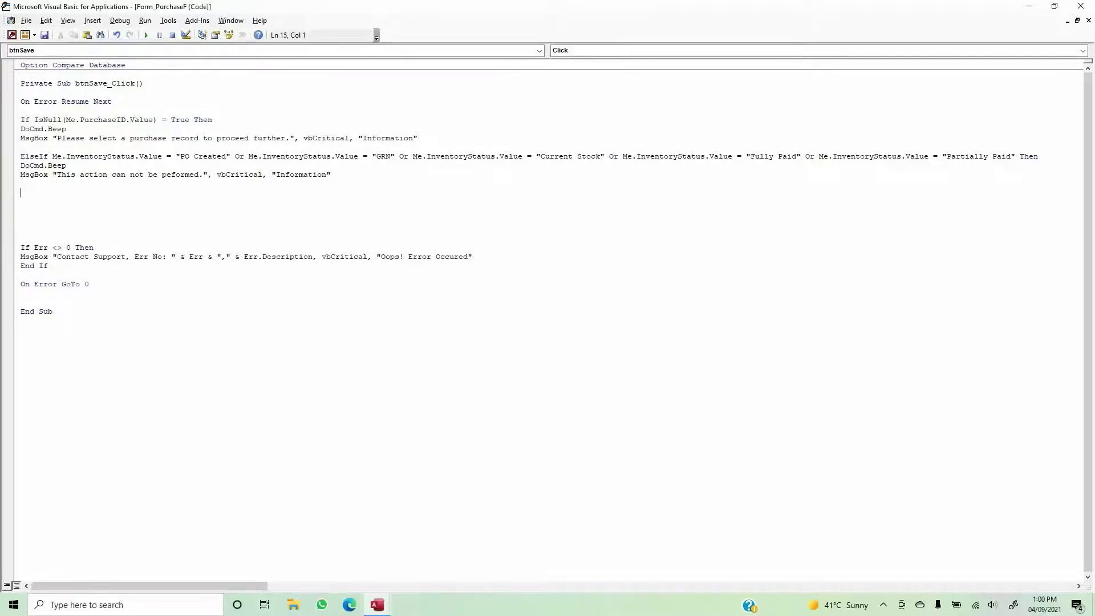
{"action": "key", "text": "alt+F11"}
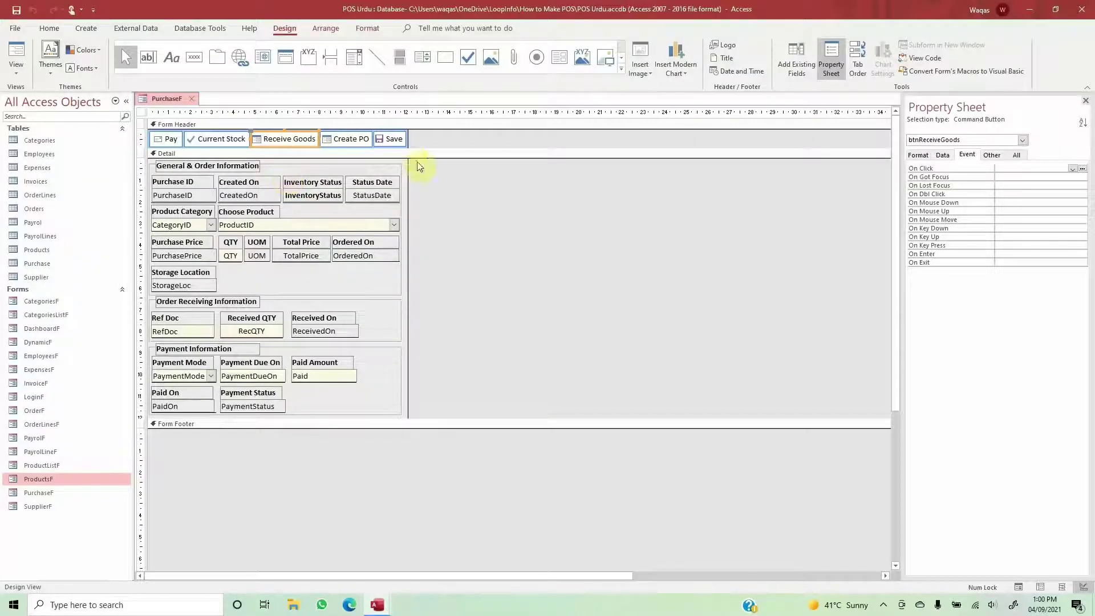
{"action": "left_click", "coordinate": [398, 141]}
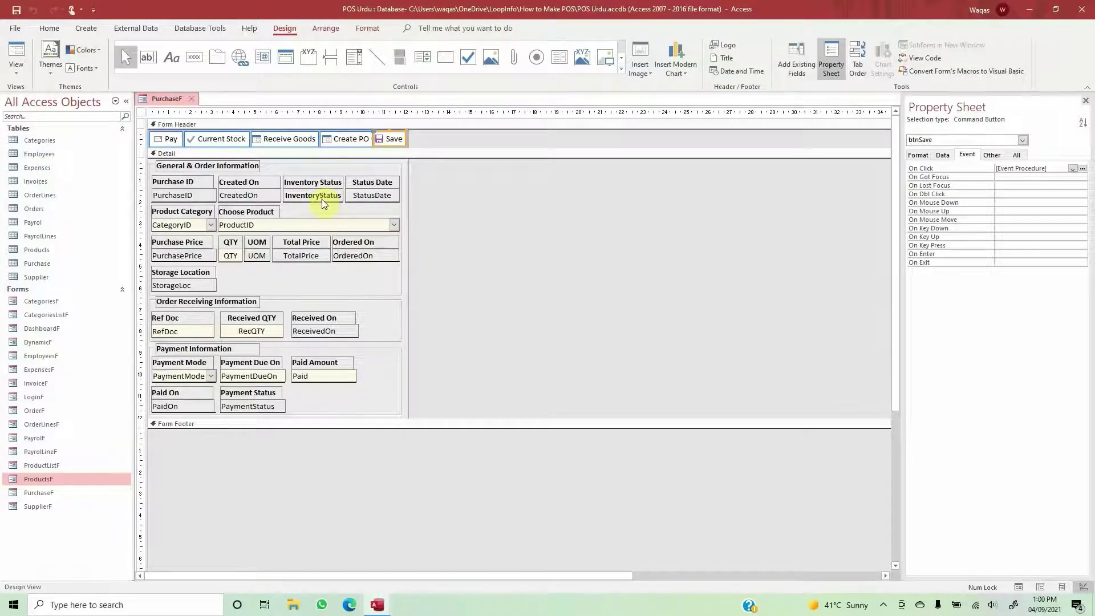
{"action": "key", "text": "alt+F11"}
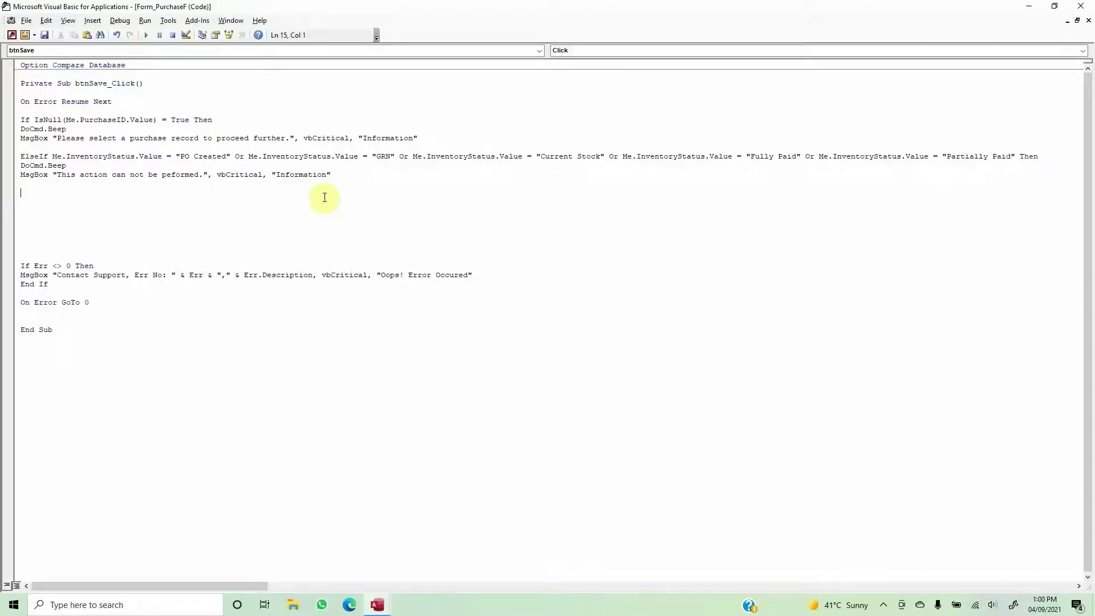
- Add a second ElseIf condition that tests Me.InventoryStatus.Value = "PO Initiated" Then
{"action": "type", "text": "elseif me.inve"}
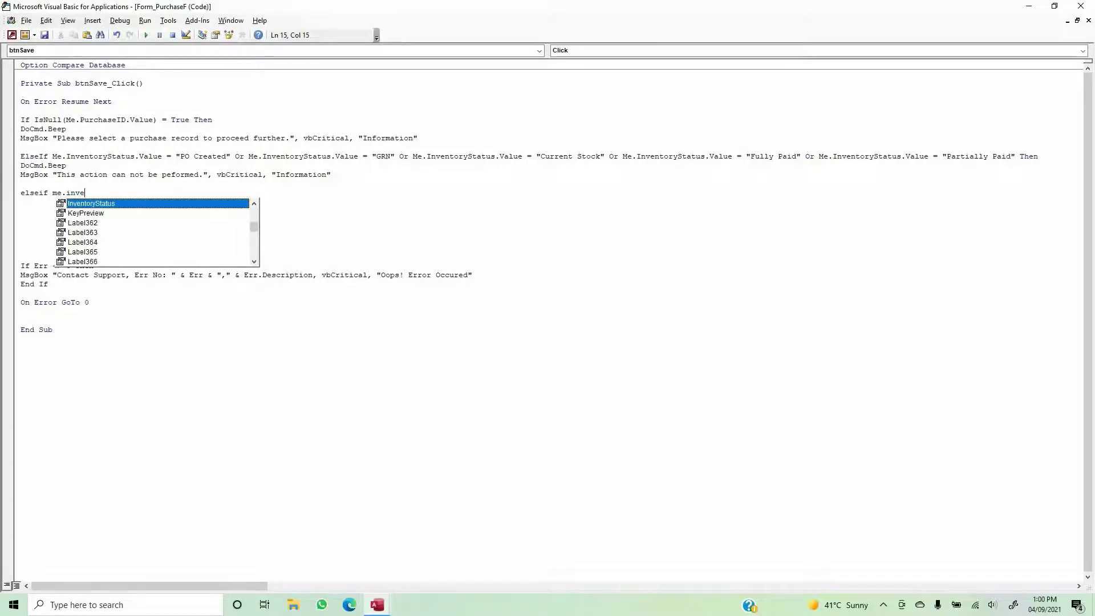
{"action": "key", "text": "Tab"}
{"action": "type", "text": "."}
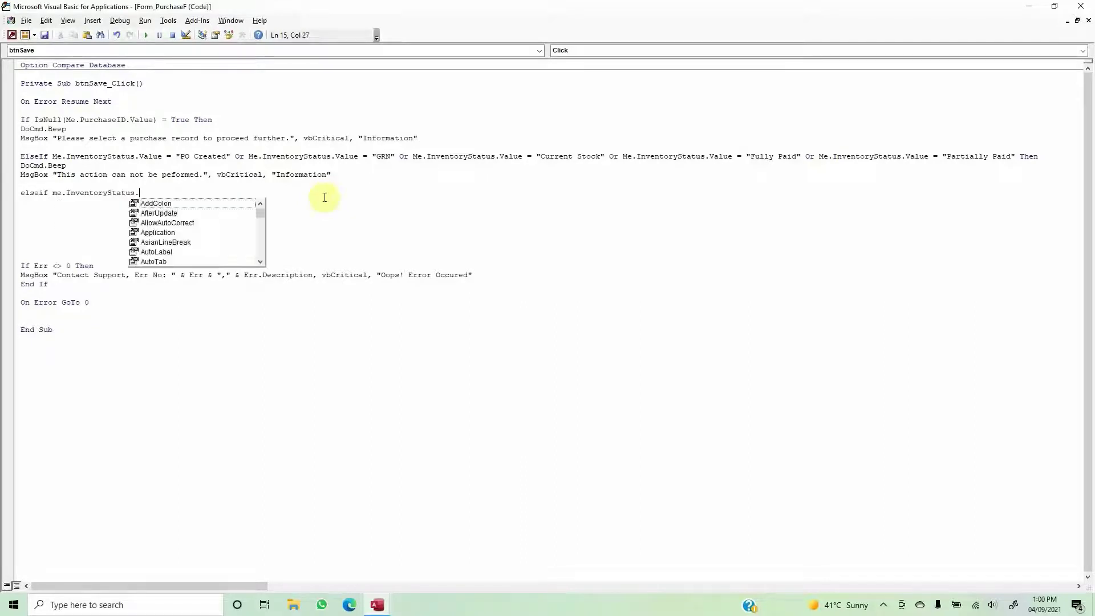
{"action": "type", "text": "Value = \""}
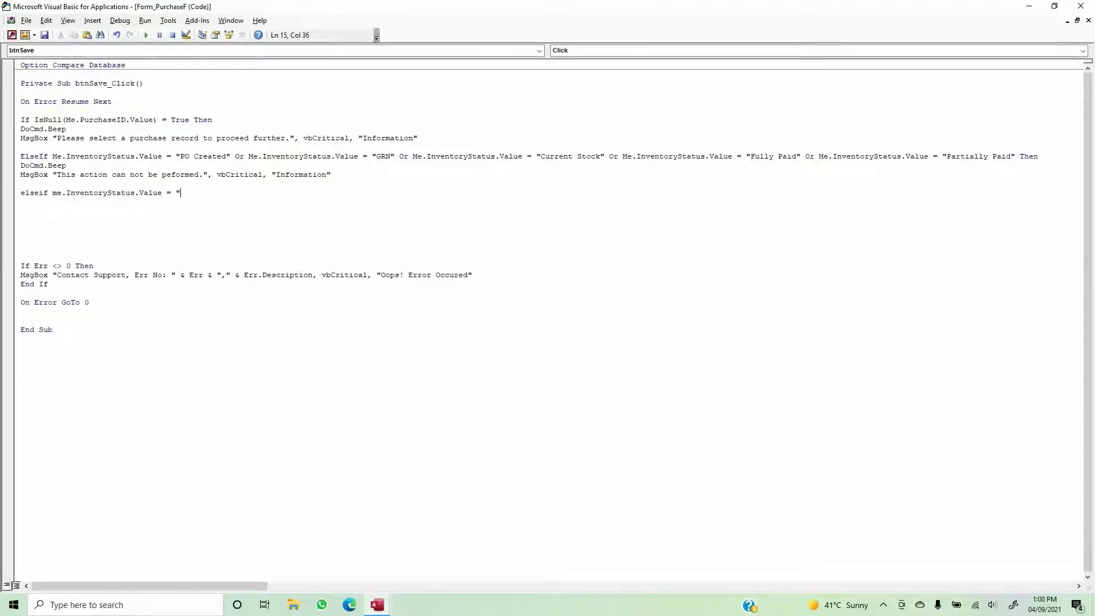
{"action": "type", "text": "PO Ini"}
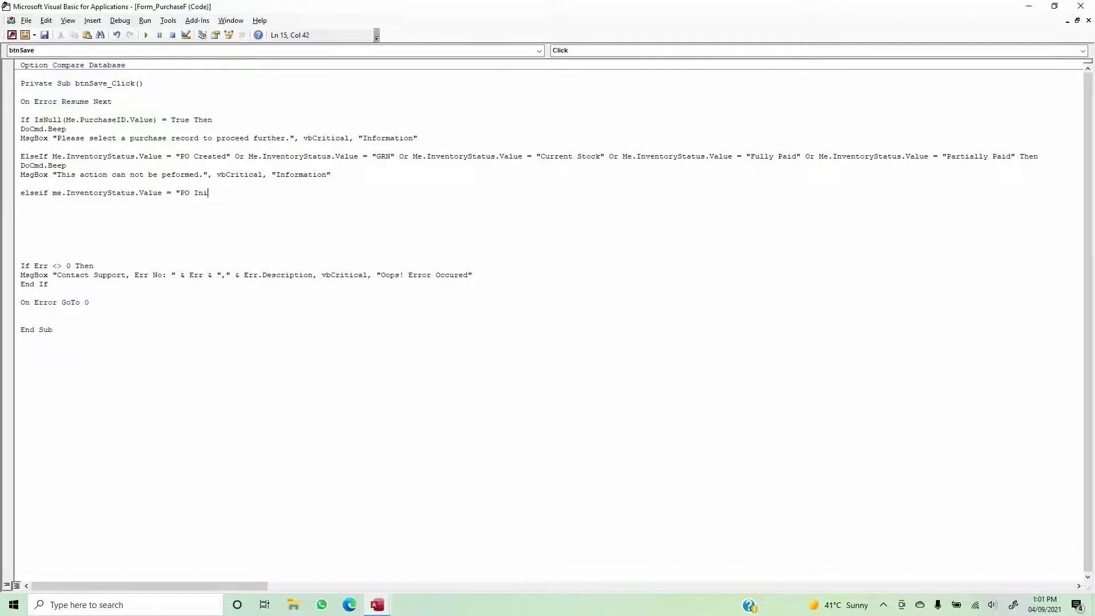
{"action": "type", "text": "tiated\" Then"}
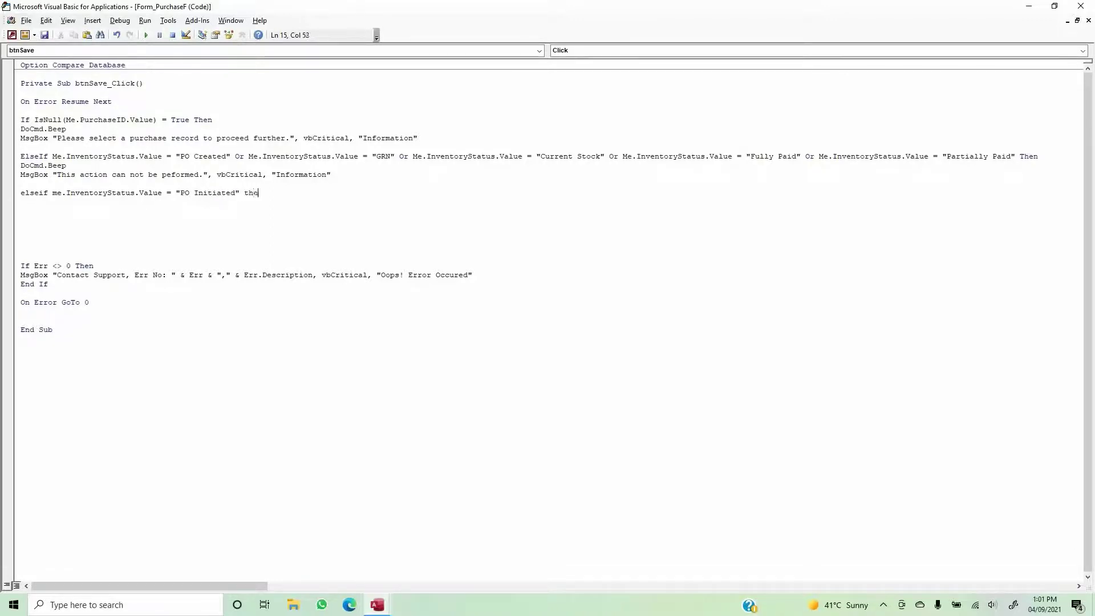
- Add DoCmd.Save and DoCmd.Beep lines to the "PO Initiated" branch
{"action": "key", "text": "Return"}
{"action": "type", "text": "doc"}
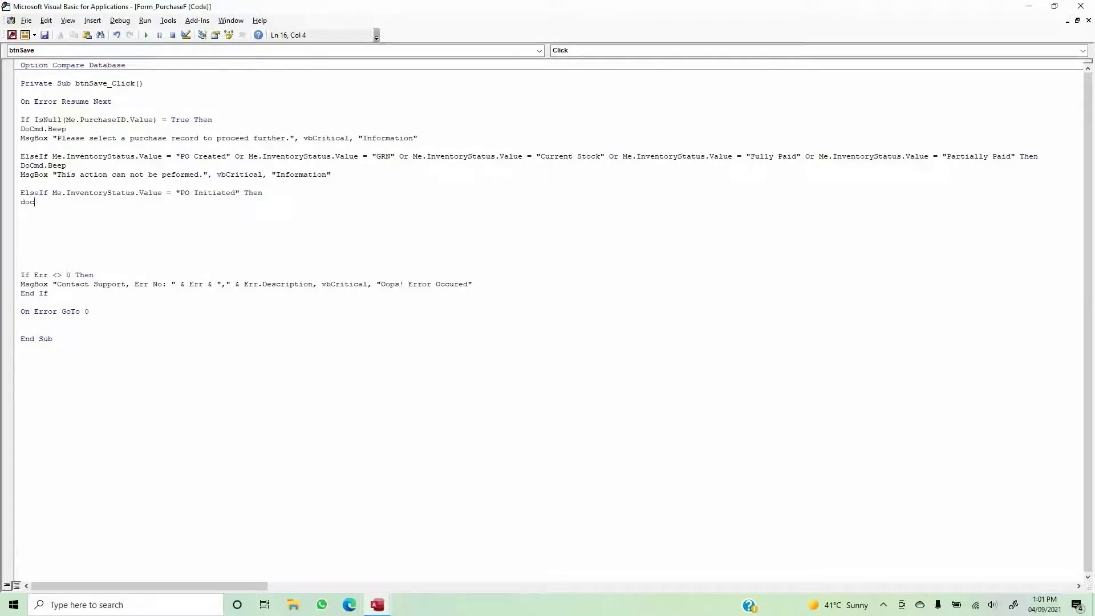
{"action": "type", "text": "md.save"}
{"action": "key", "text": "Return"}
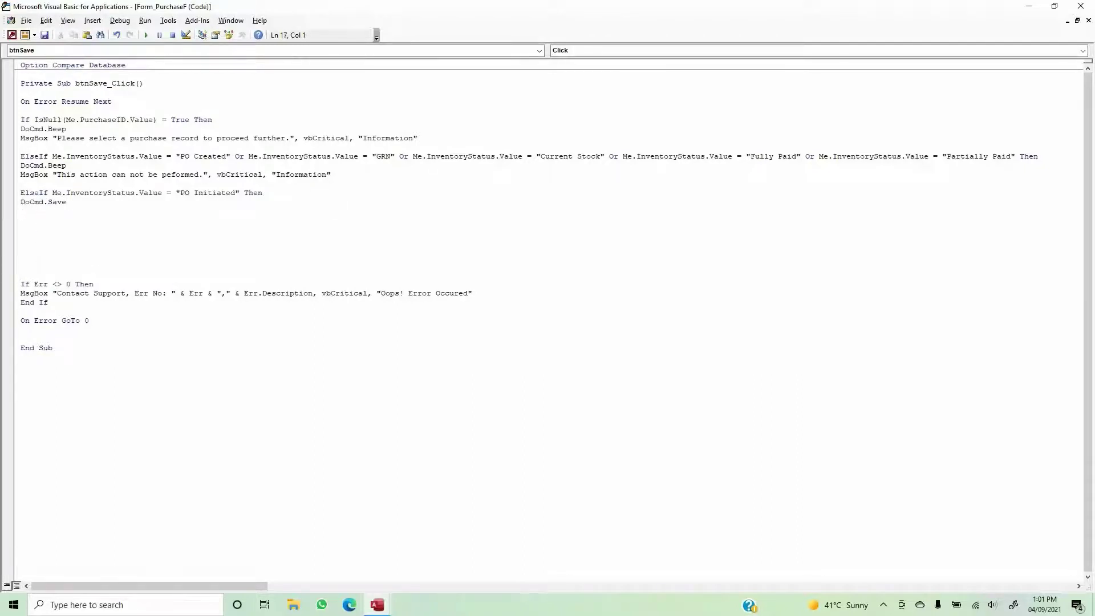
{"action": "type", "text": "docmd.be"}
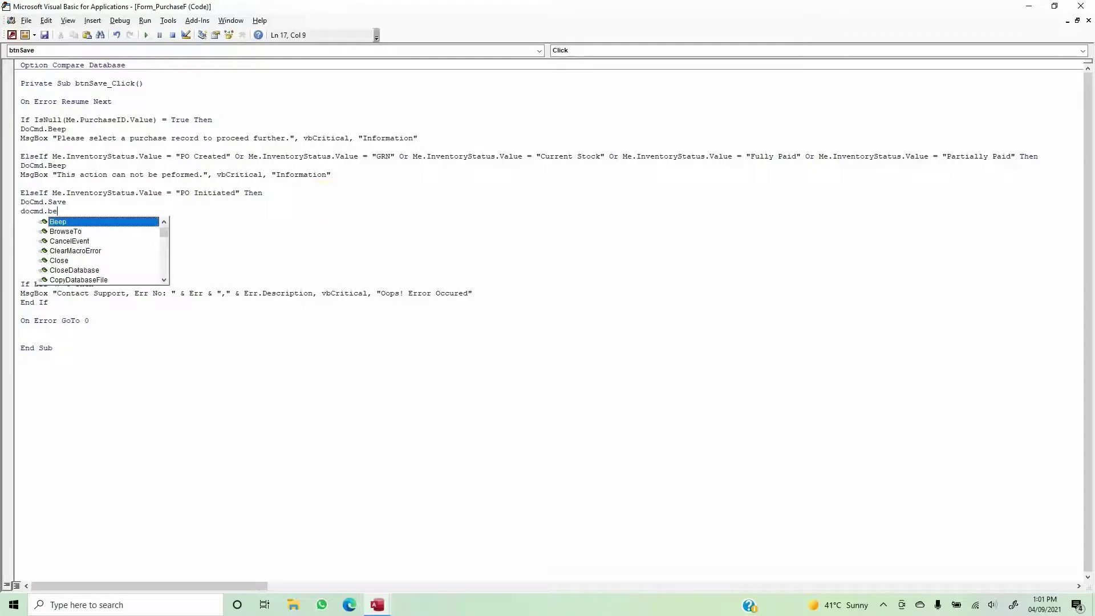
{"action": "key", "text": "Return"}
- Add a MsgBox reading "The updates to the purchase record are successfully made." with vbInformation and the title "Information" to the "PO Initiated" branch
{"action": "type", "text": "msgbox "}
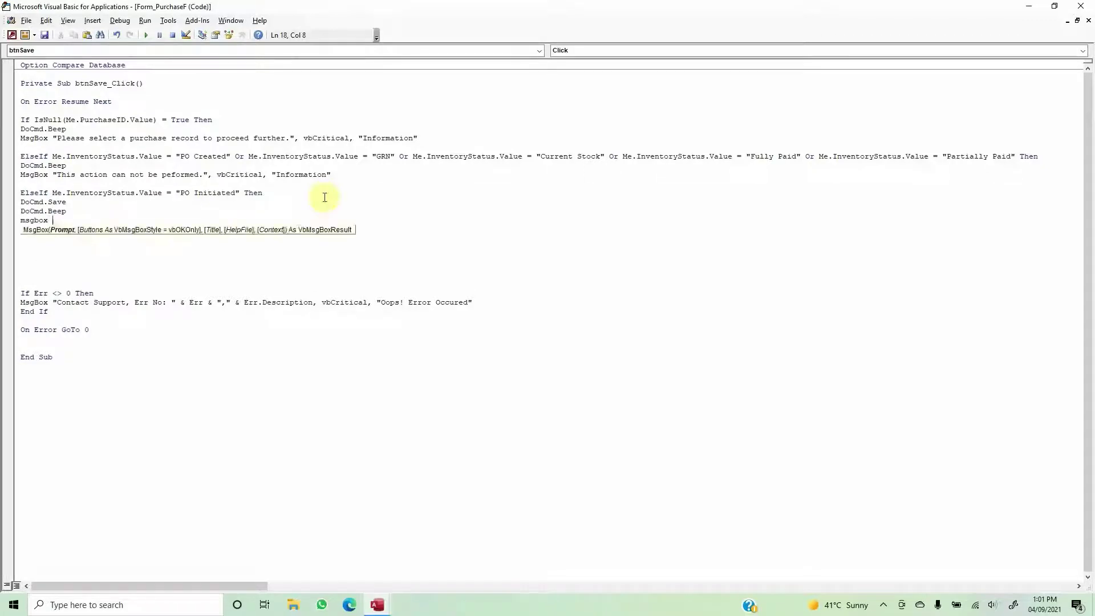
{"action": "type", "text": "\"The u"}
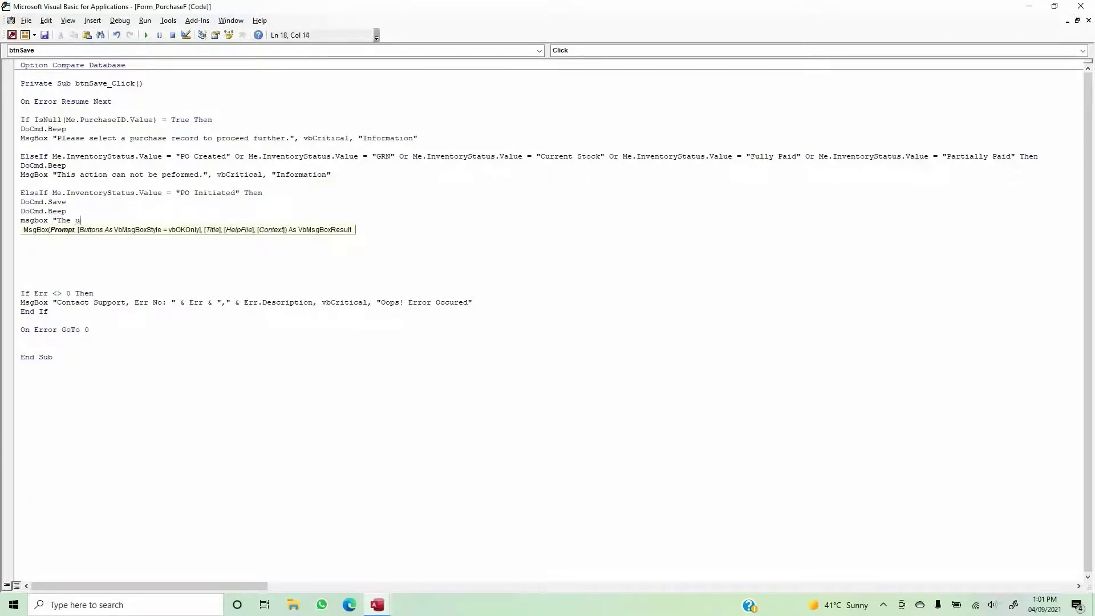
{"action": "type", "text": "pdates to the purchase recordare success"}
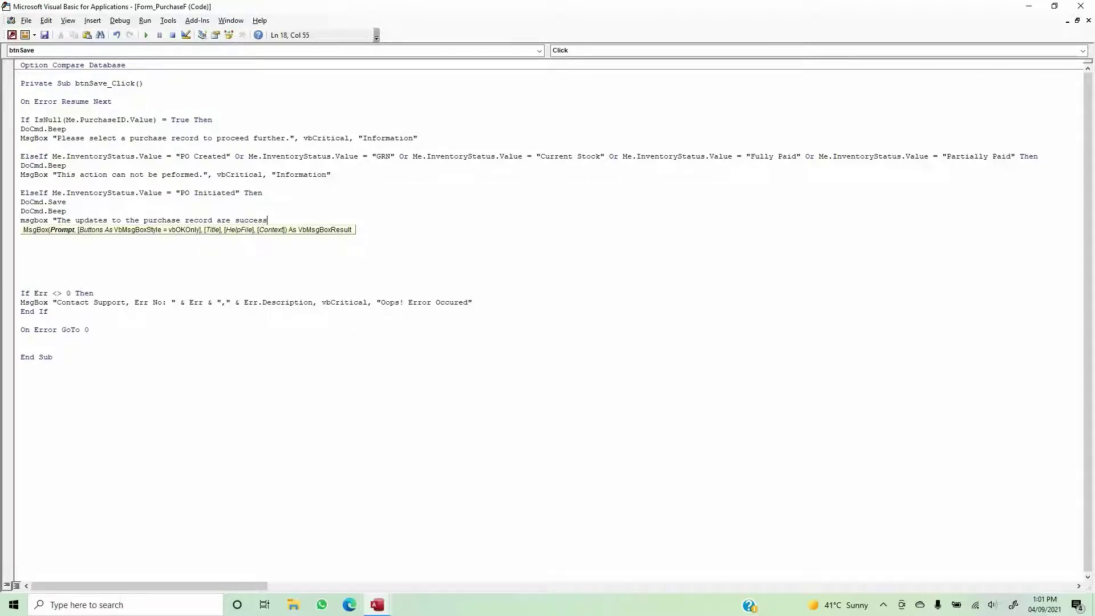
{"action": "type", "text": "fully made.\","}
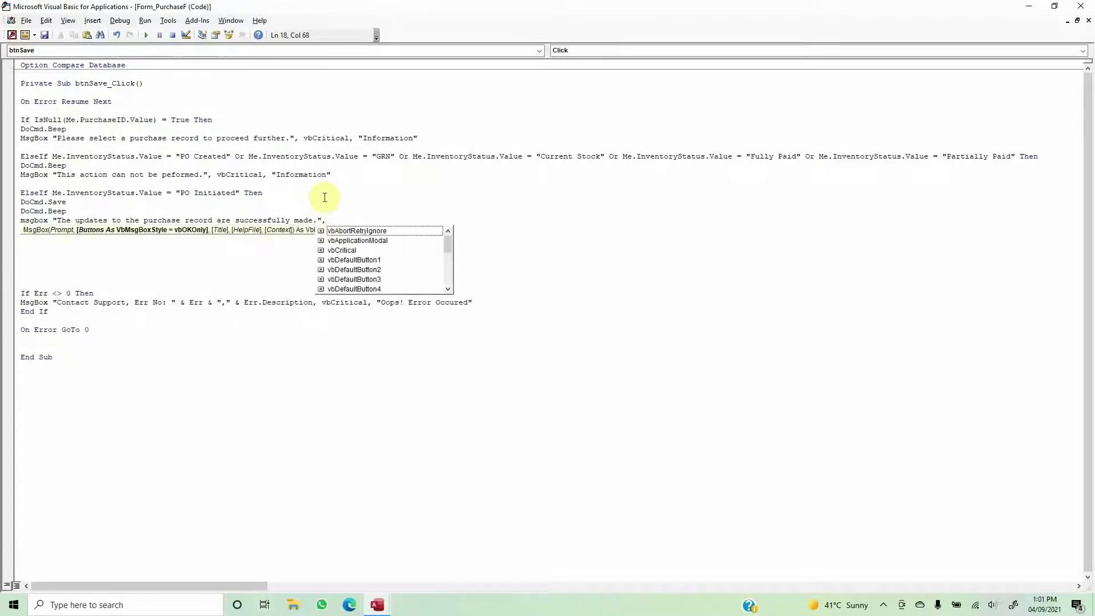
{"action": "type", "text": "vbInformation"}
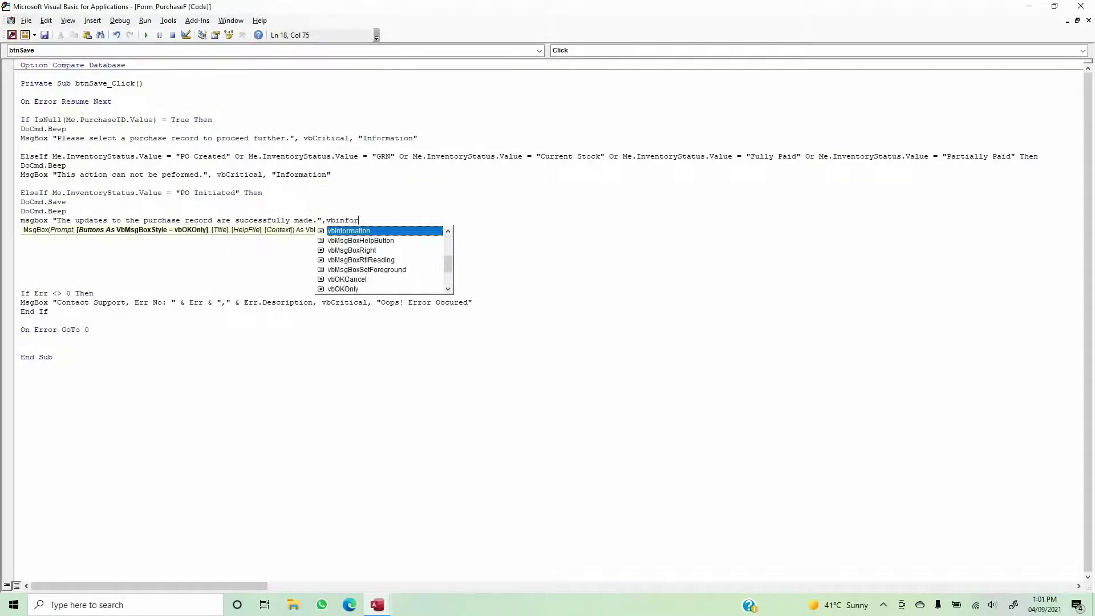
{"action": "type", "text": ","}
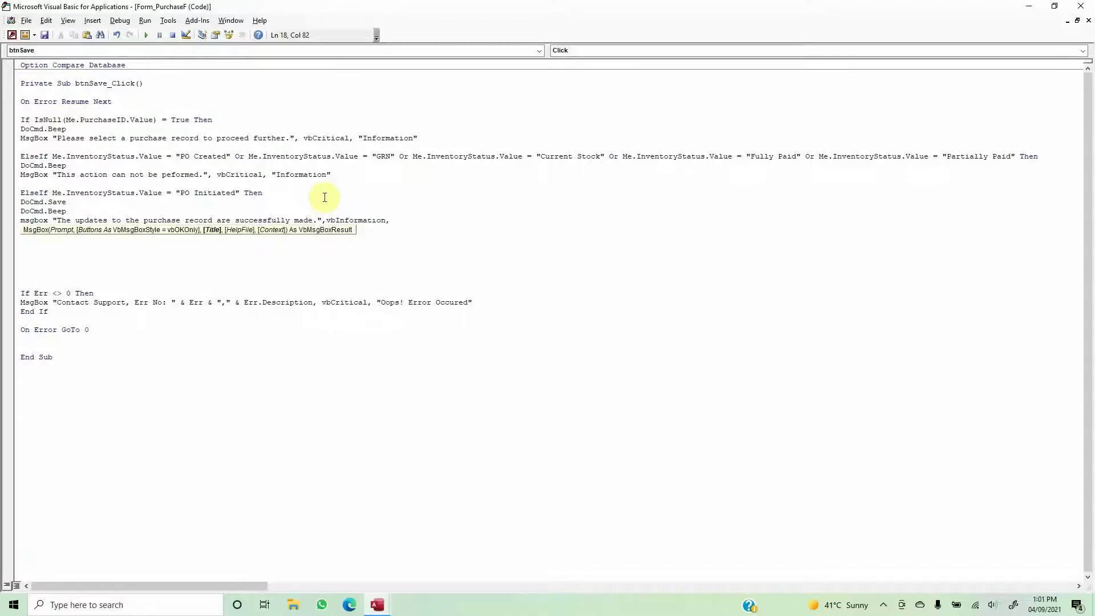
{"action": "type", "text": "\"Information"}
{"action": "key", "text": "Return"}
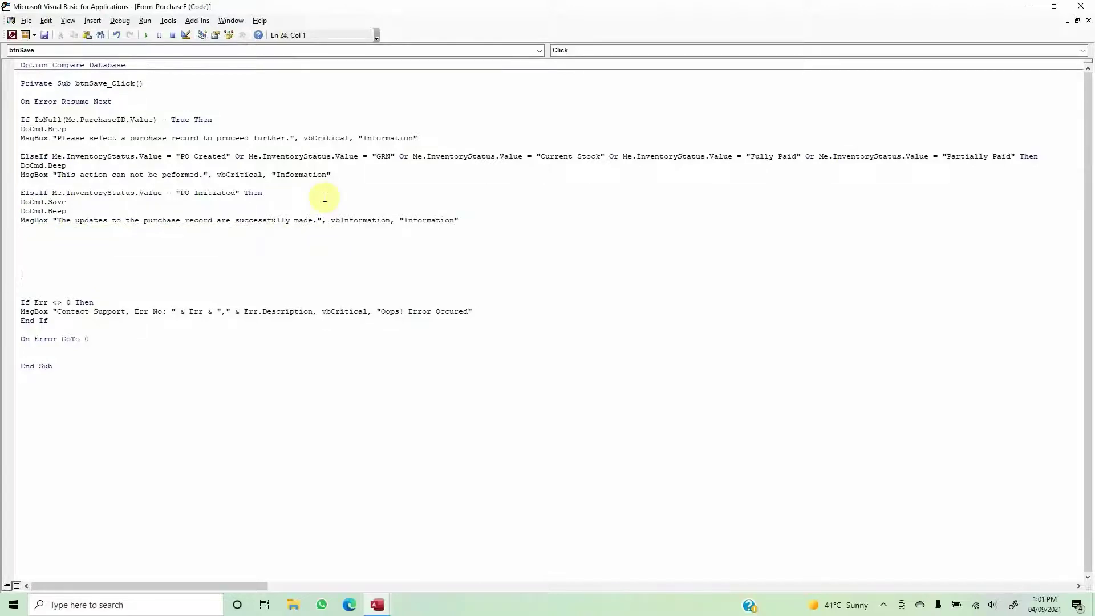
- Close the purchase and inventory status checks with End If above the error-handling block
{"action": "key", "text": "Return"}
{"action": "type", "text": "endif"}
{"action": "left_click", "coordinate": [22, 274]}
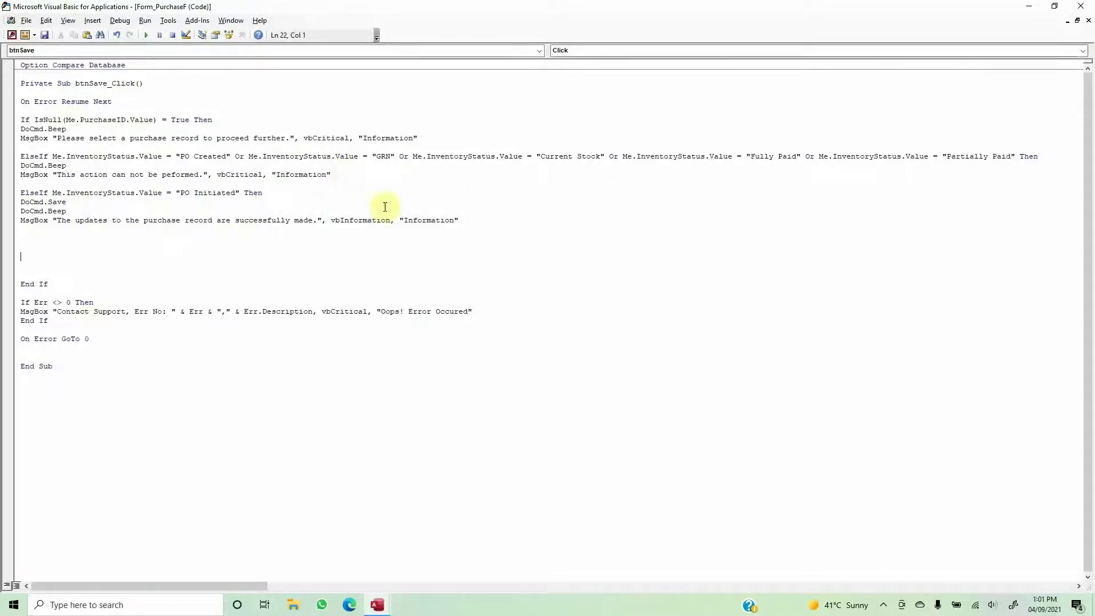
- Switch to the purchase form in Access and view the data properties of the CategoryID combo box
{"action": "key", "text": "alt+F11"}
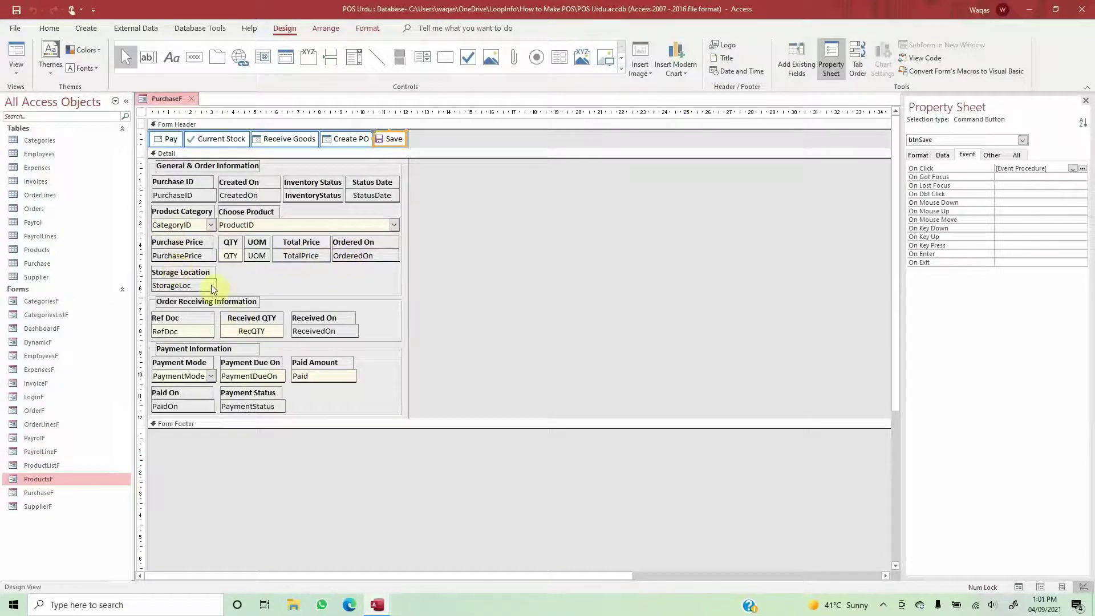
{"action": "left_click", "coordinate": [170, 228]}
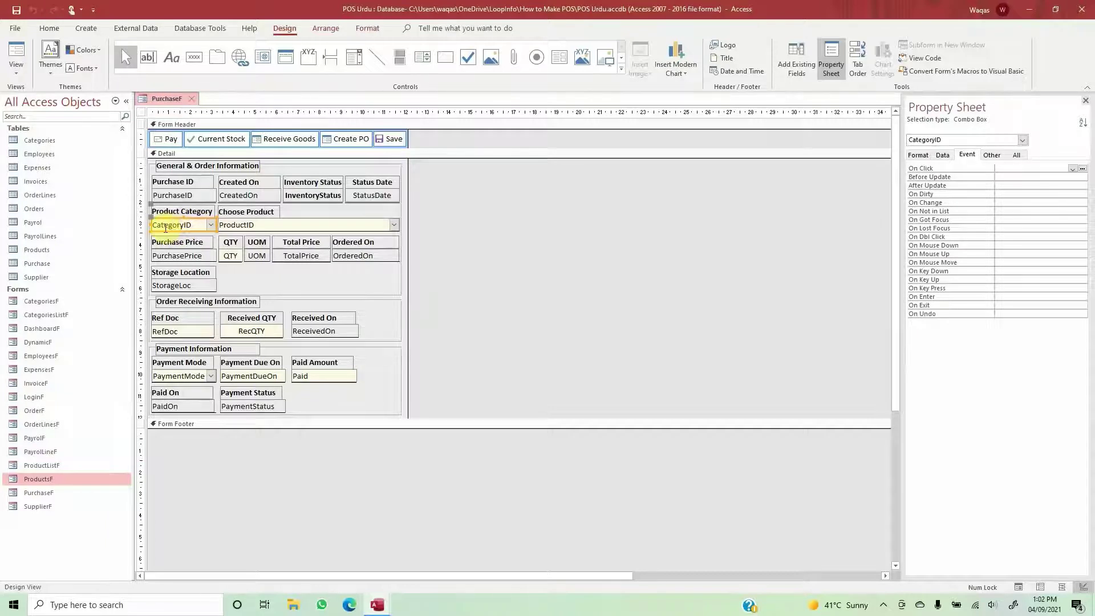
{"action": "left_click", "coordinate": [938, 158]}
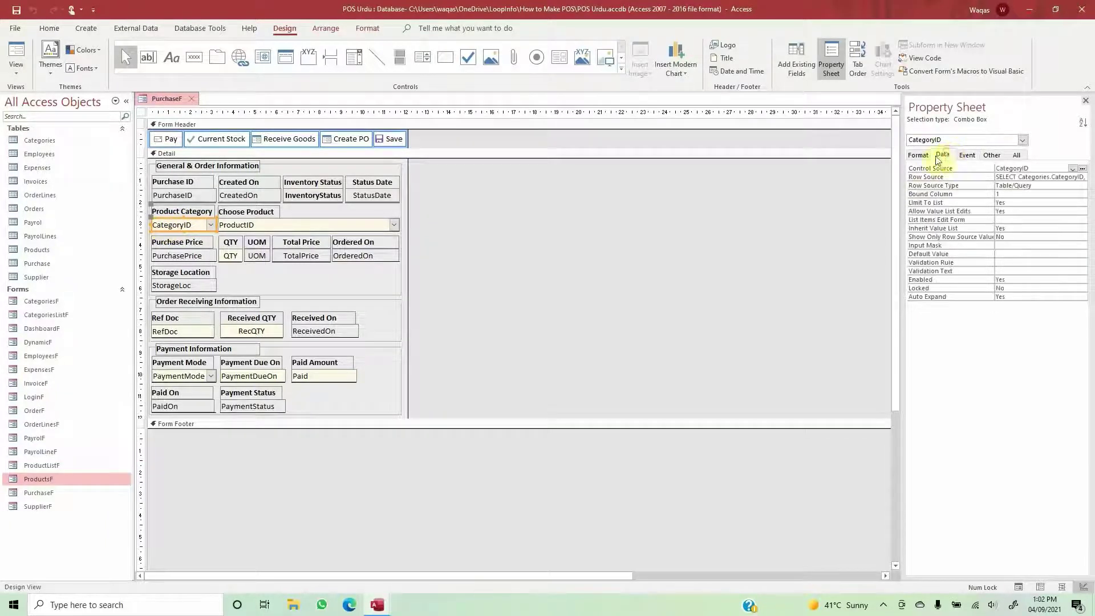
- Inspect the ProductID combo box's row source query, enlarging the design grid and Category criteria column, and close the query
{"action": "left_click", "coordinate": [335, 227]}
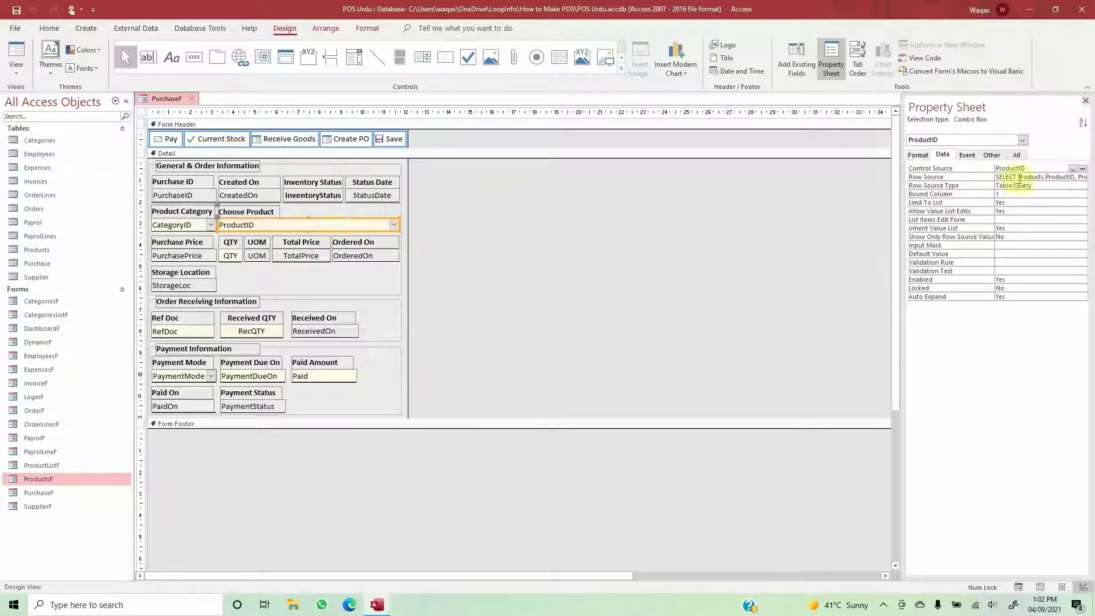
{"action": "left_click", "coordinate": [1062, 177]}
{"action": "left_click", "coordinate": [1083, 177]}
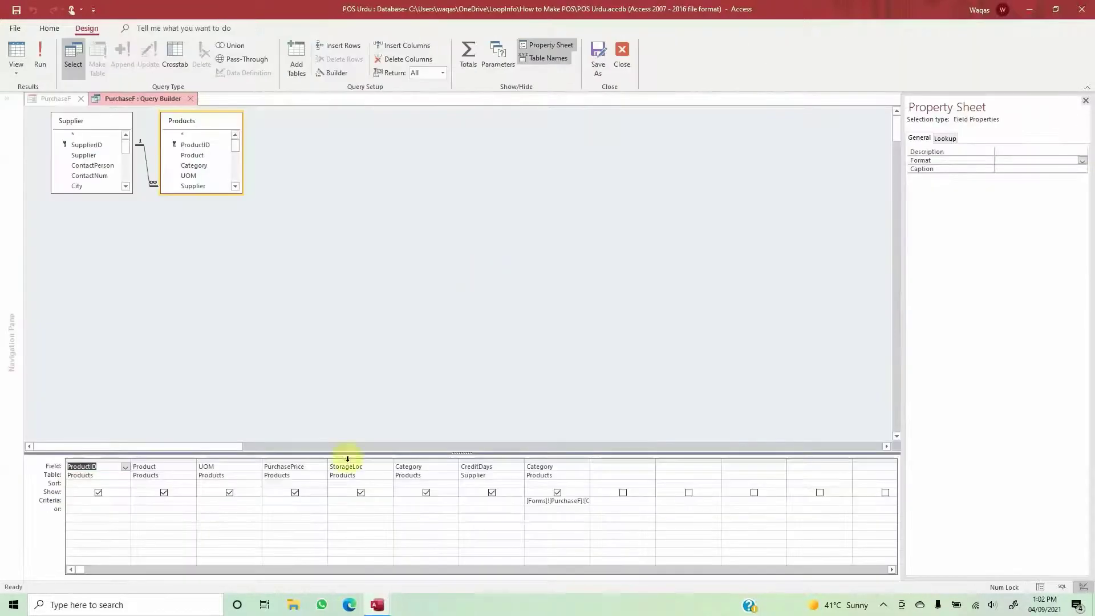
{"action": "left_click_drag", "start_coordinate": [589, 434], "coordinate": [569, 394]}
{"action": "double_click", "coordinate": [590, 439]}
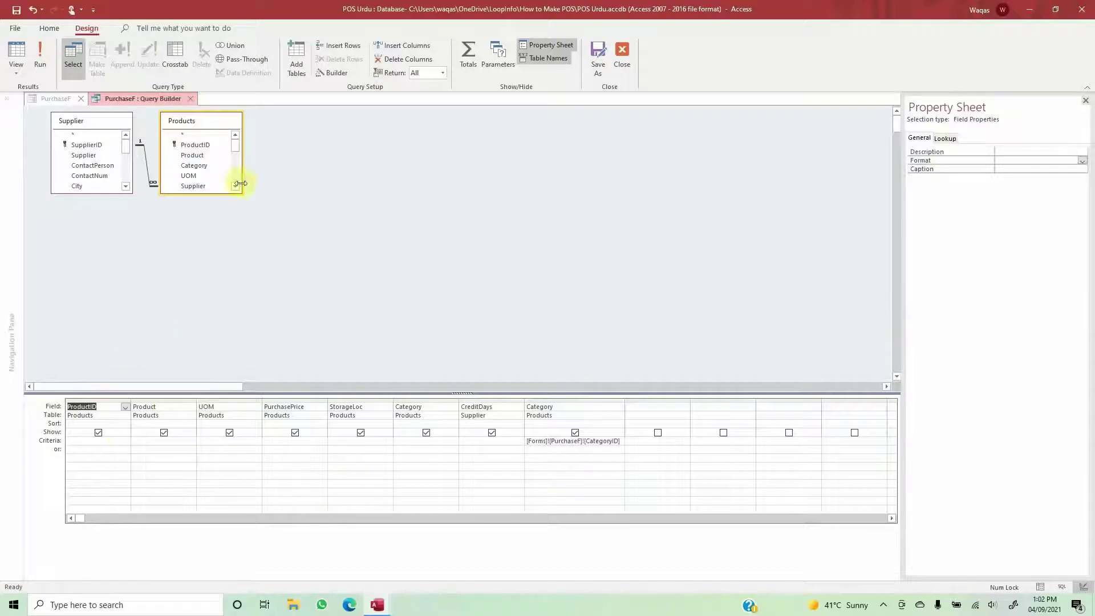
{"action": "left_click", "coordinate": [190, 99]}
{"action": "left_click", "coordinate": [513, 348]}
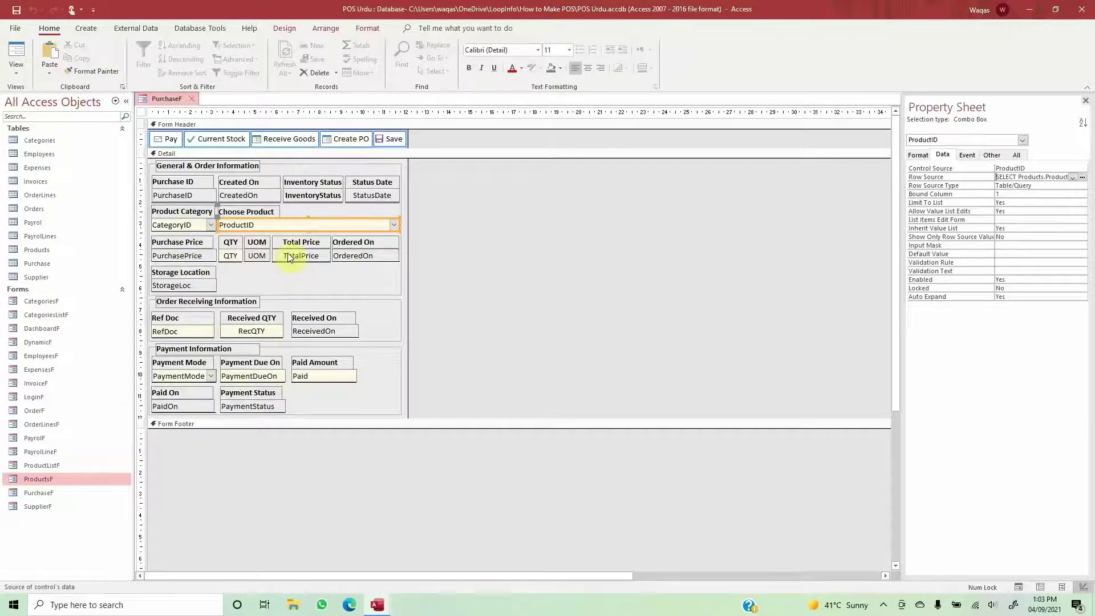
- Compare the data properties of the CategoryID and ProductID combo boxes on the purchase form
{"action": "left_click", "coordinate": [196, 224]}
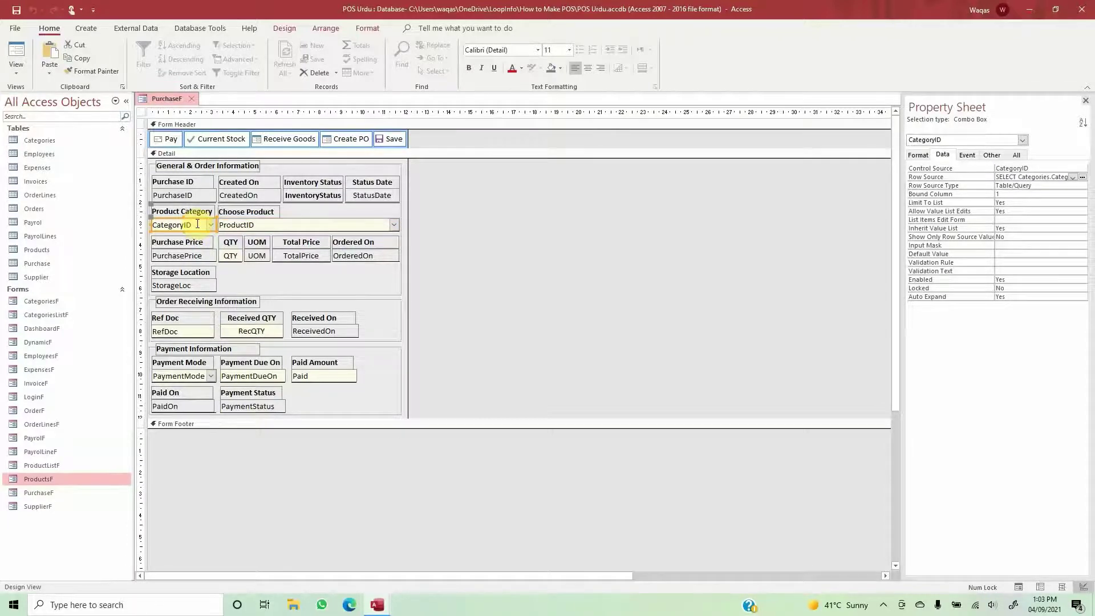
{"action": "left_click", "coordinate": [267, 224]}
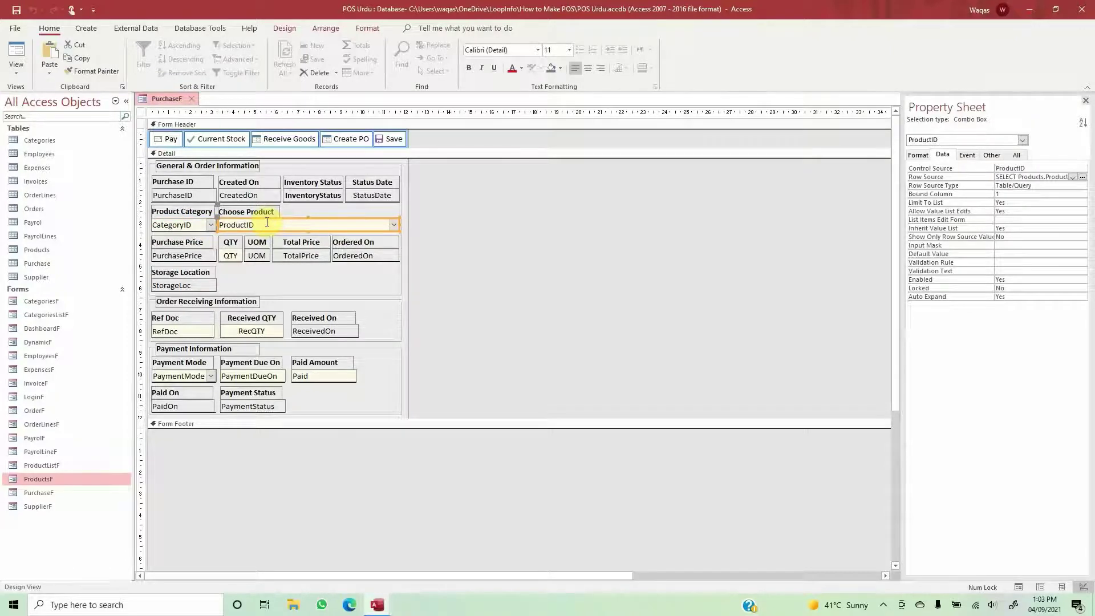
{"action": "left_click", "coordinate": [199, 225]}
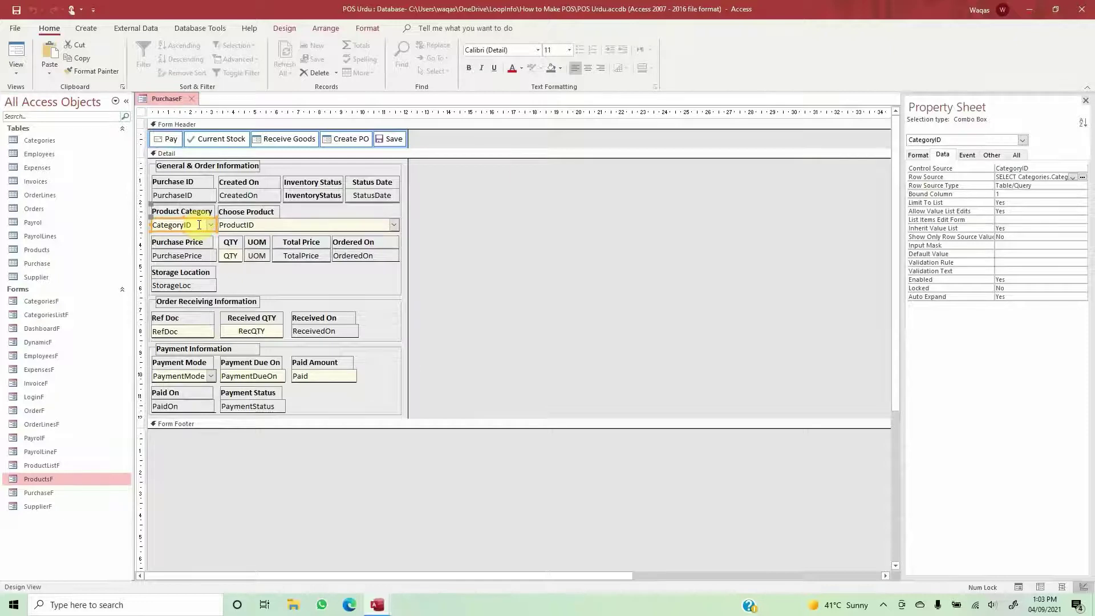
- Reopen the ProductID row source query and enlarge its design grid, Category criteria column and Products field list to examine the fields
{"action": "left_click", "coordinate": [285, 223]}
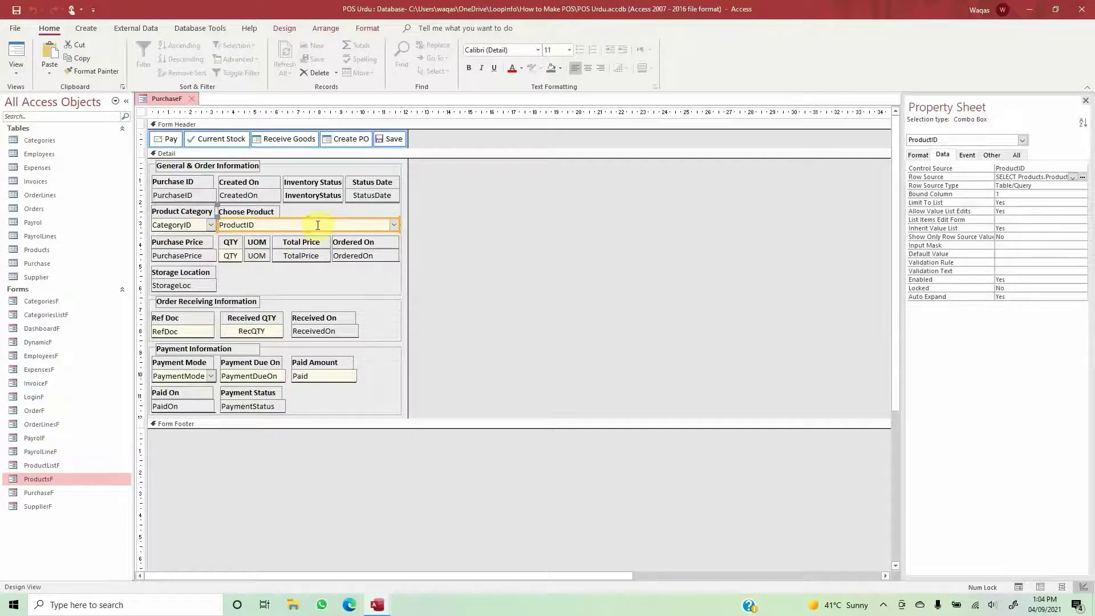
{"action": "left_click", "coordinate": [941, 159]}
{"action": "left_click", "coordinate": [1082, 177]}
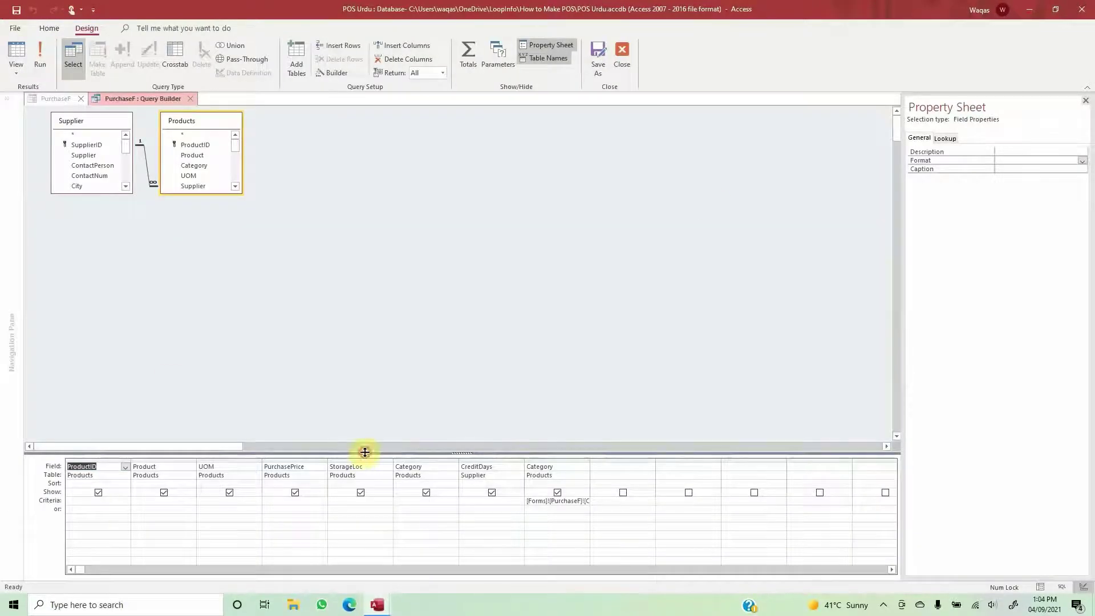
{"action": "left_click_drag", "start_coordinate": [365, 452], "coordinate": [358, 411]}
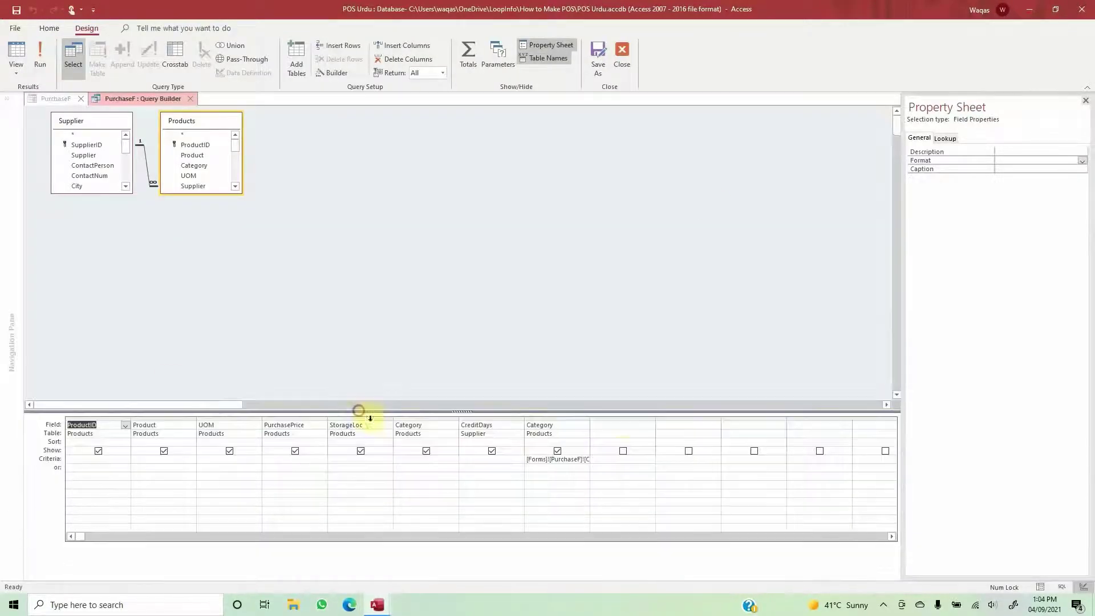
{"action": "double_click", "coordinate": [587, 418]}
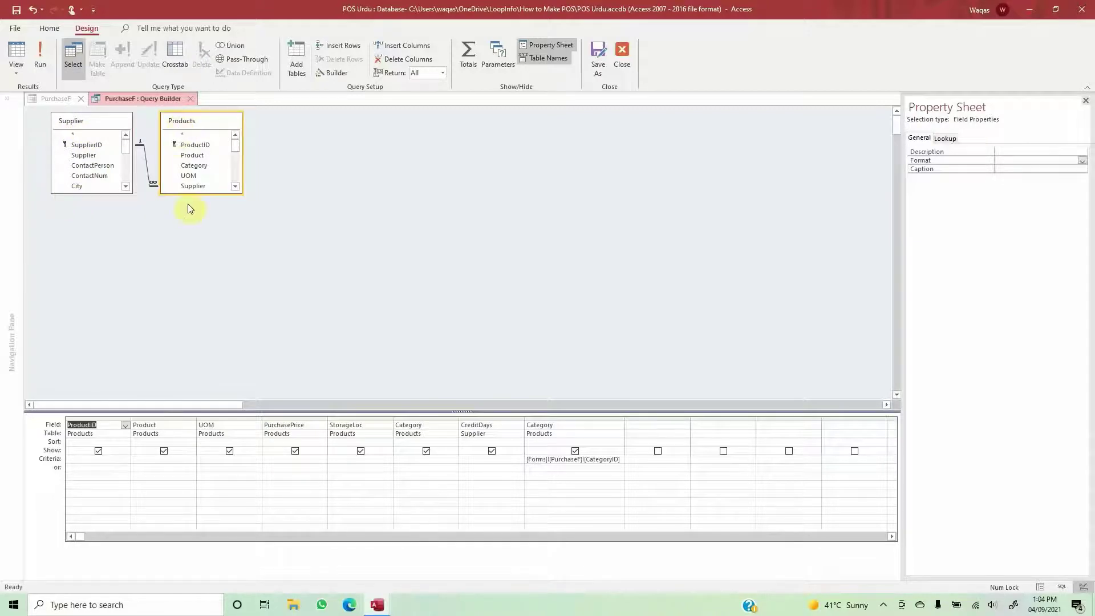
{"action": "left_click_drag", "start_coordinate": [192, 196], "coordinate": [207, 331]}
{"action": "left_click", "coordinate": [167, 258]}
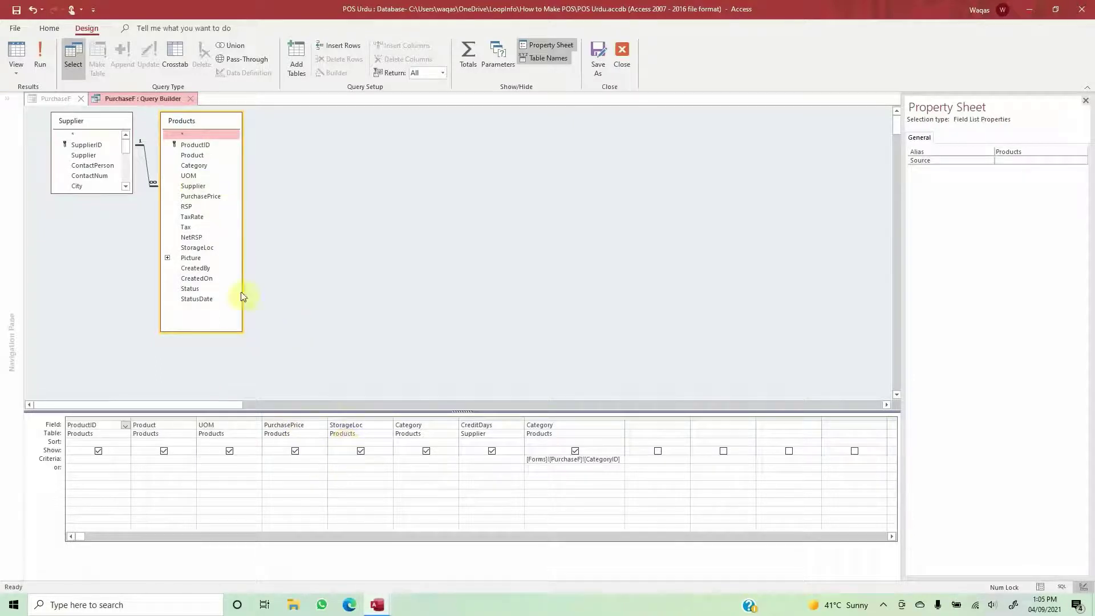
- Delete the Category column between StorageLoc and CreditDays from the ProductID row source query, keeping the Category column with the form criteria
{"action": "left_click", "coordinate": [419, 418]}
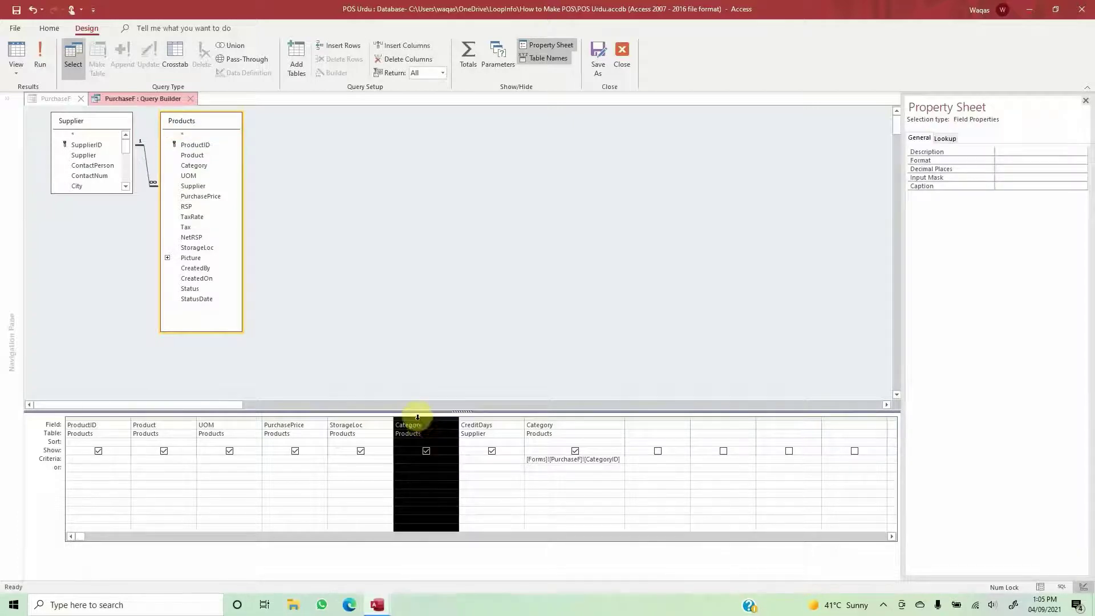
{"action": "key", "text": "Delete"}
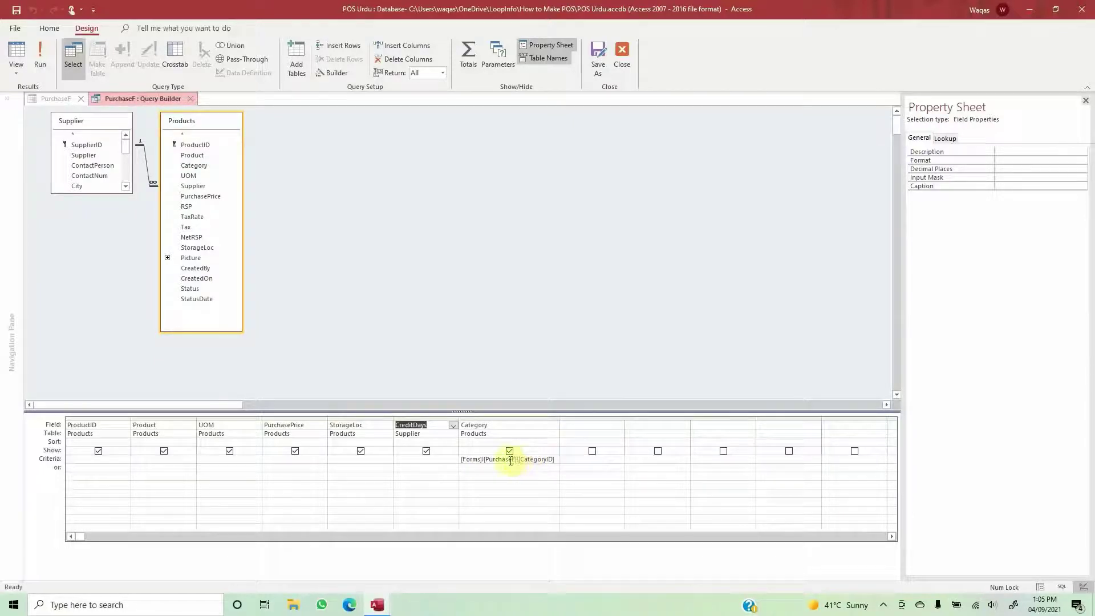
{"action": "left_click", "coordinate": [52, 100]}
{"action": "left_click", "coordinate": [349, 340]}
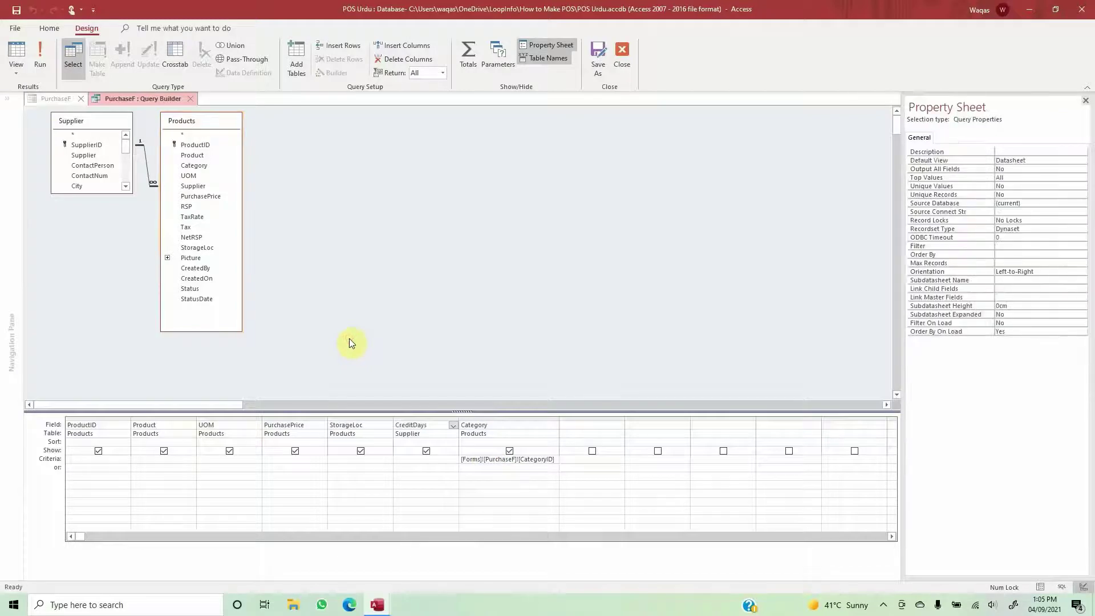
- Open Snipping Tool and capture the query's design grid from the ProductID column through the Category criteria column
{"action": "left_click", "coordinate": [15, 607]}
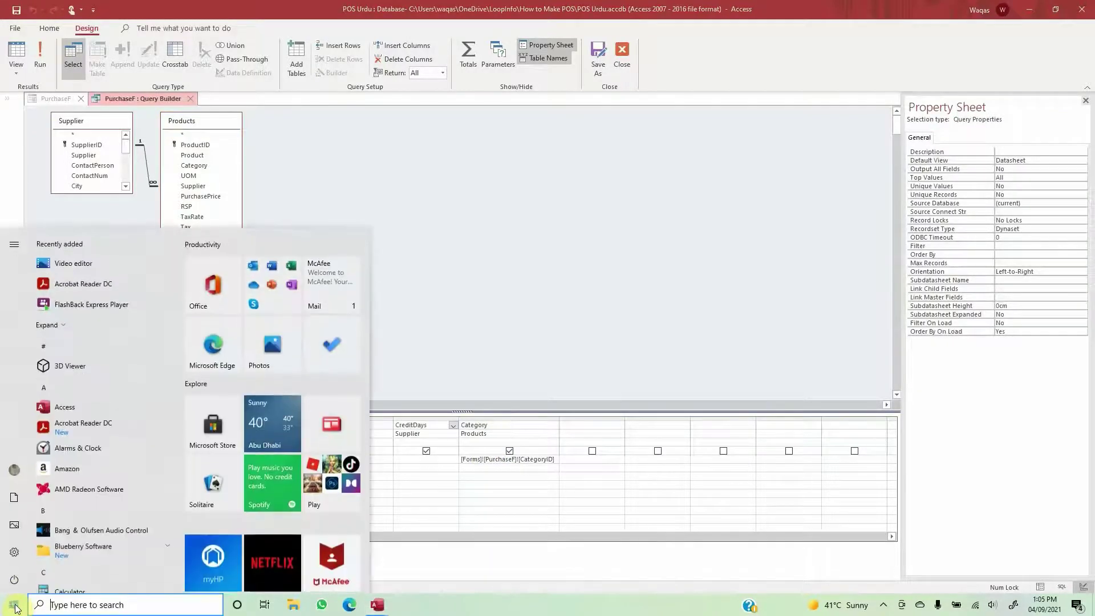
{"action": "type", "text": "snip"}
{"action": "key", "text": "Return"}
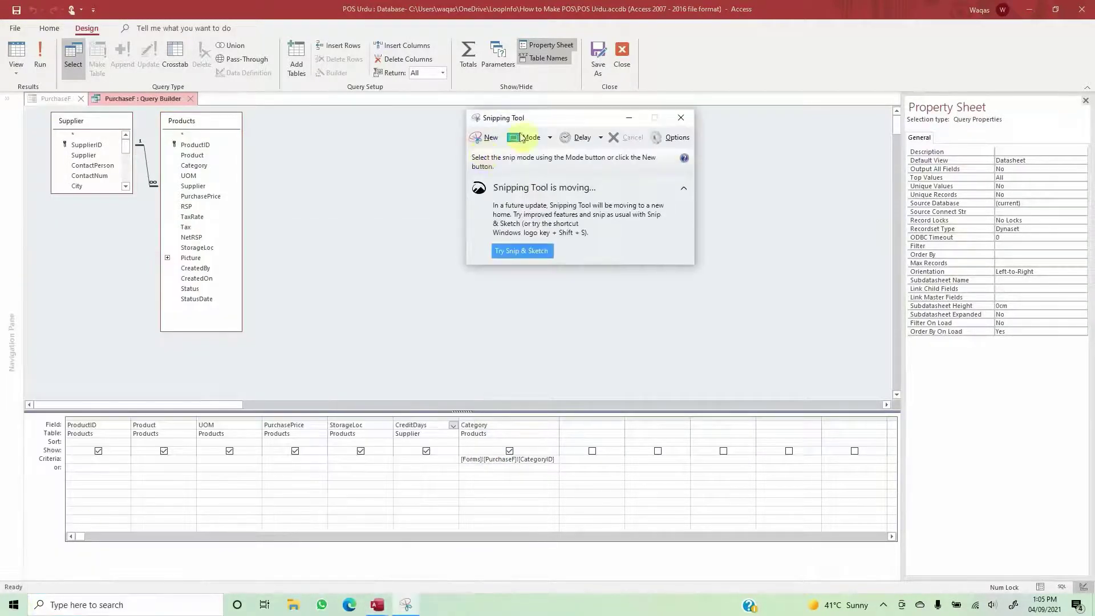
{"action": "left_click", "coordinate": [479, 138]}
{"action": "left_click_drag", "start_coordinate": [51, 395], "coordinate": [563, 480]}
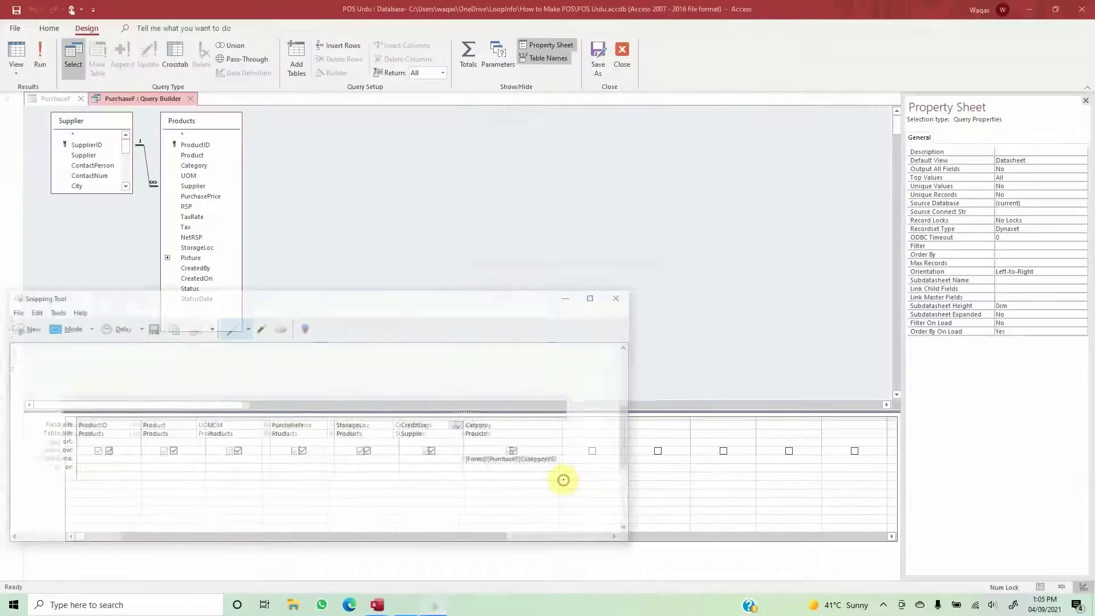
- Close the ProductID row source query and save its changes
{"action": "left_click", "coordinate": [187, 98]}
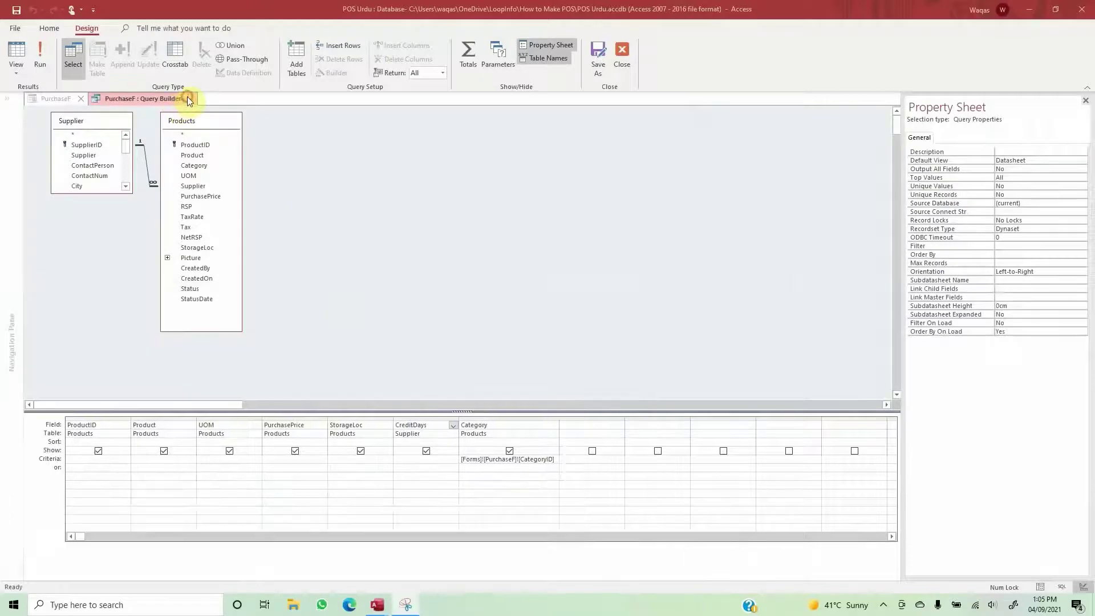
{"action": "left_click", "coordinate": [189, 100]}
{"action": "left_click", "coordinate": [507, 343]}
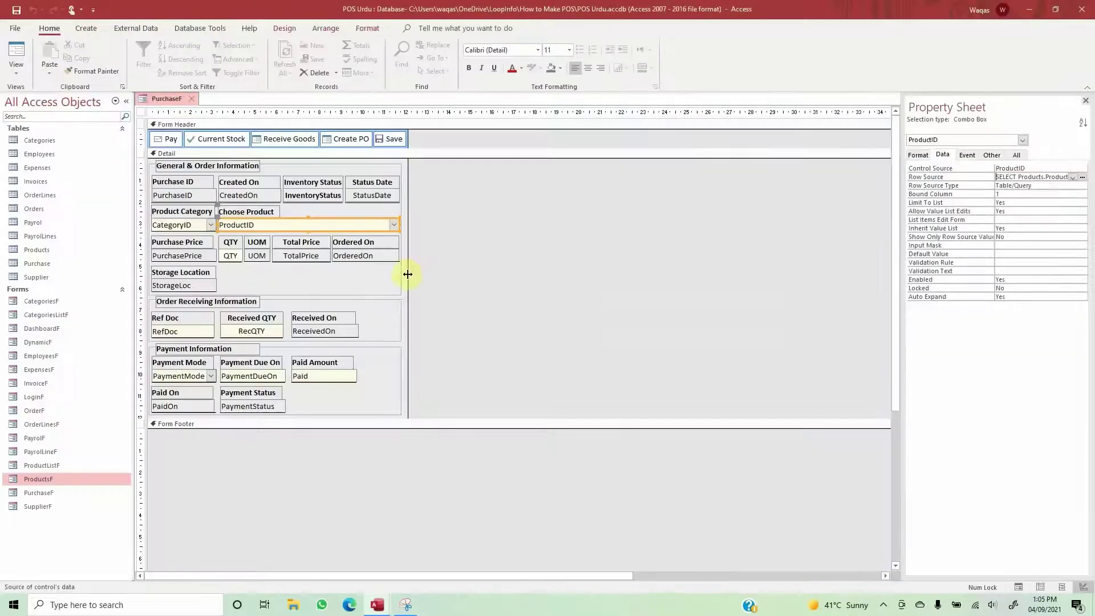
- Move the captured grid beside the purchase form, number its columns 0 to 6 by pen from ProductID to Category, and return to Access
{"action": "left_click", "coordinate": [406, 605]}
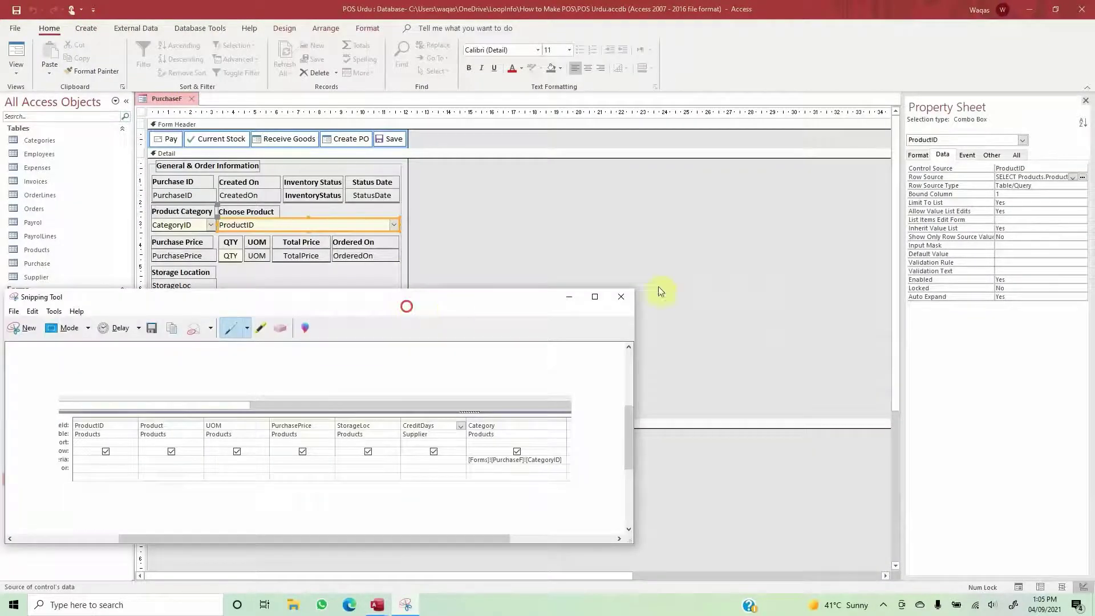
{"action": "left_click_drag", "start_coordinate": [449, 297], "coordinate": [845, 148]}
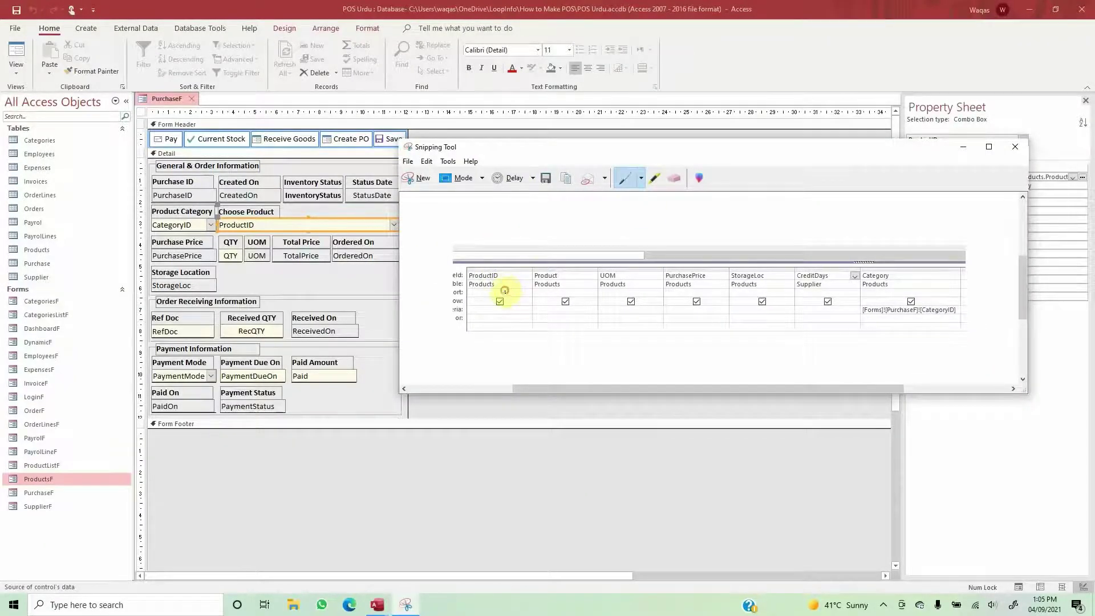
{"action": "mouse_move", "coordinate": [503, 290]}
{"action": "left_mouse_down"}
{"action": "mouse_move", "coordinate": [668, 298]}
{"action": "mouse_move", "coordinate": [662, 304]}
{"action": "left_mouse_up"}
{"action": "left_click_drag", "start_coordinate": [734, 293], "coordinate": [738, 307]}
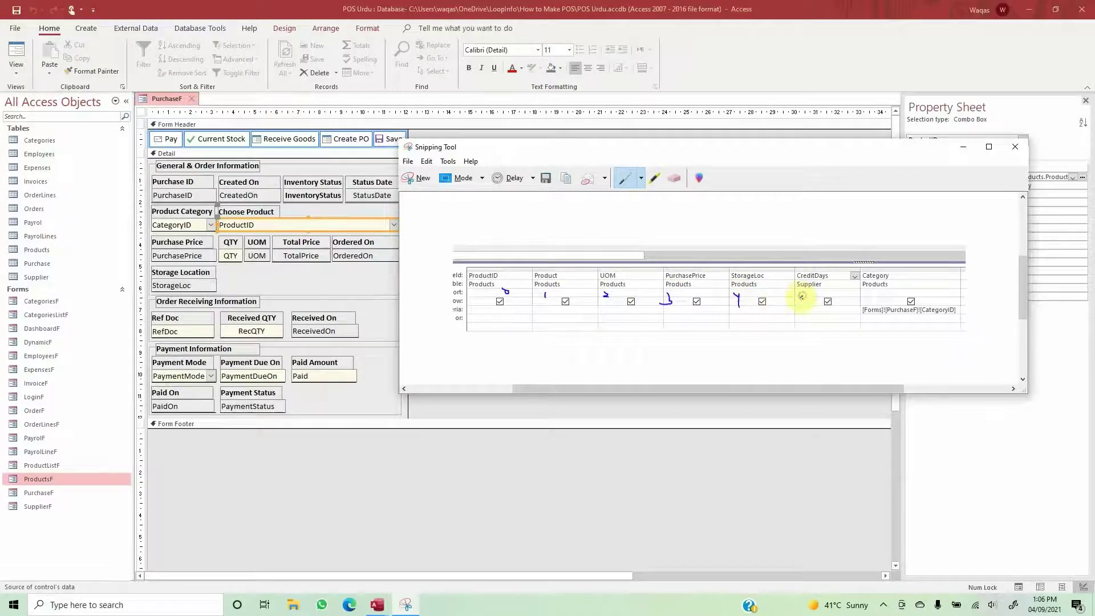
{"action": "left_click_drag", "start_coordinate": [807, 294], "coordinate": [877, 298]}
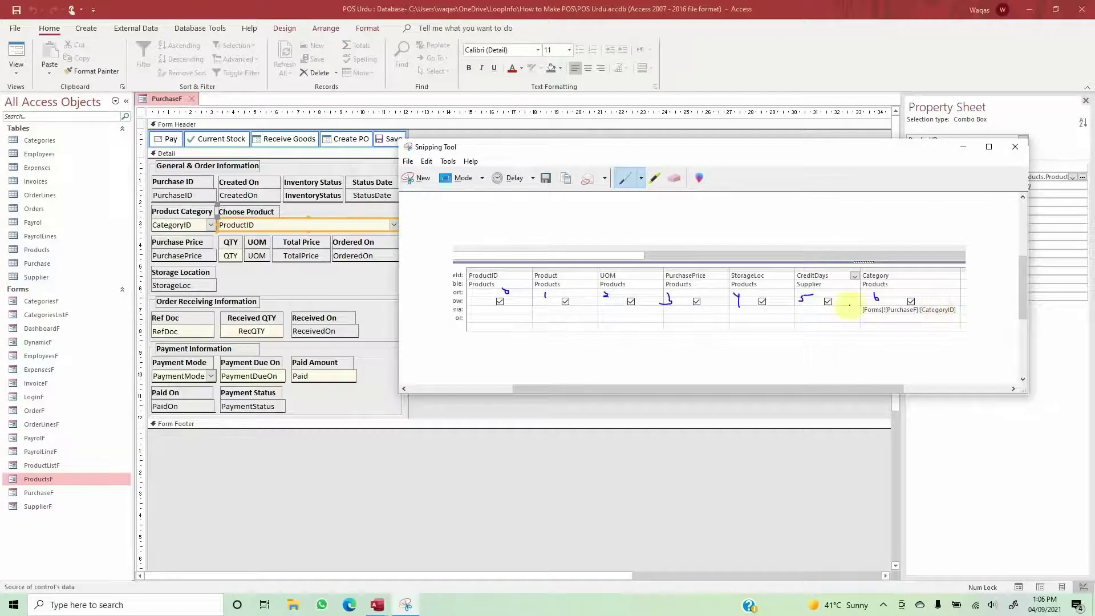
{"action": "left_click", "coordinate": [632, 408]}
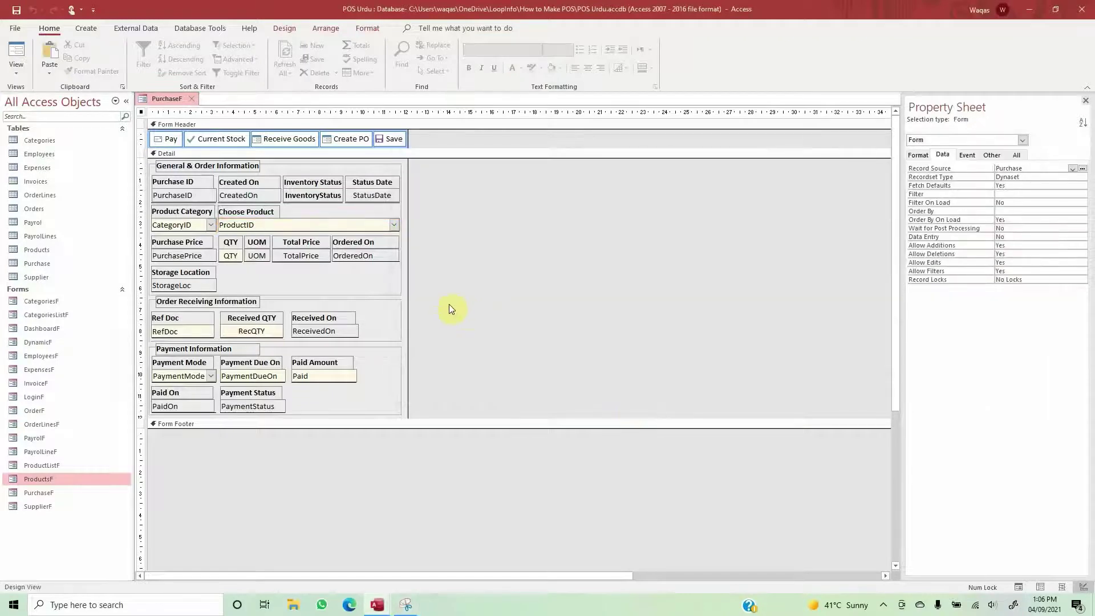
- Create an After Update event procedure in VBA code for the CategoryID combo box
{"action": "left_click", "coordinate": [266, 229]}
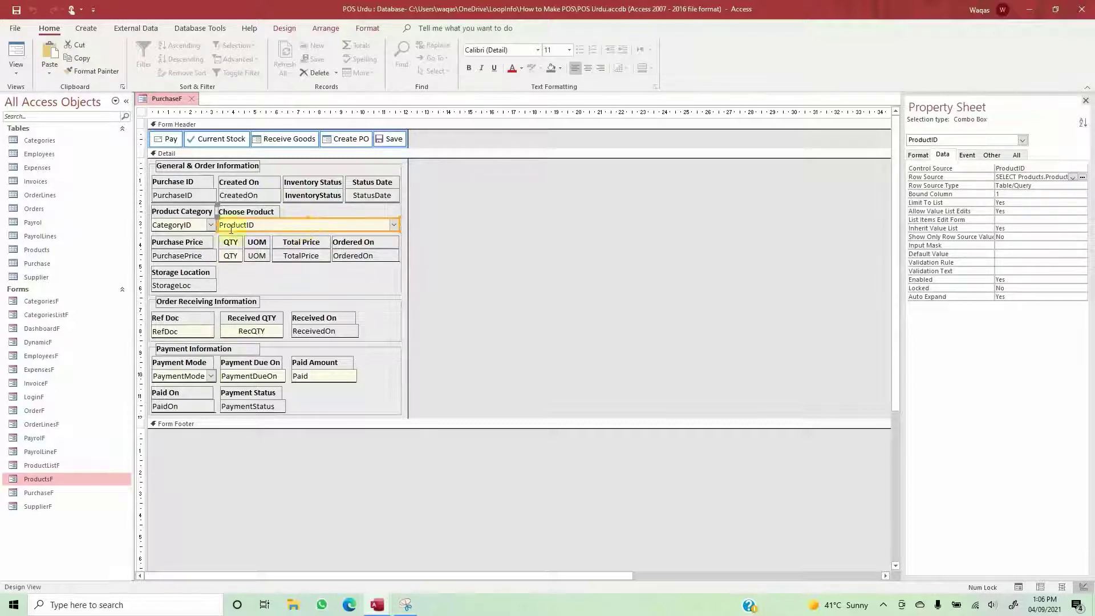
{"action": "left_click", "coordinate": [184, 228]}
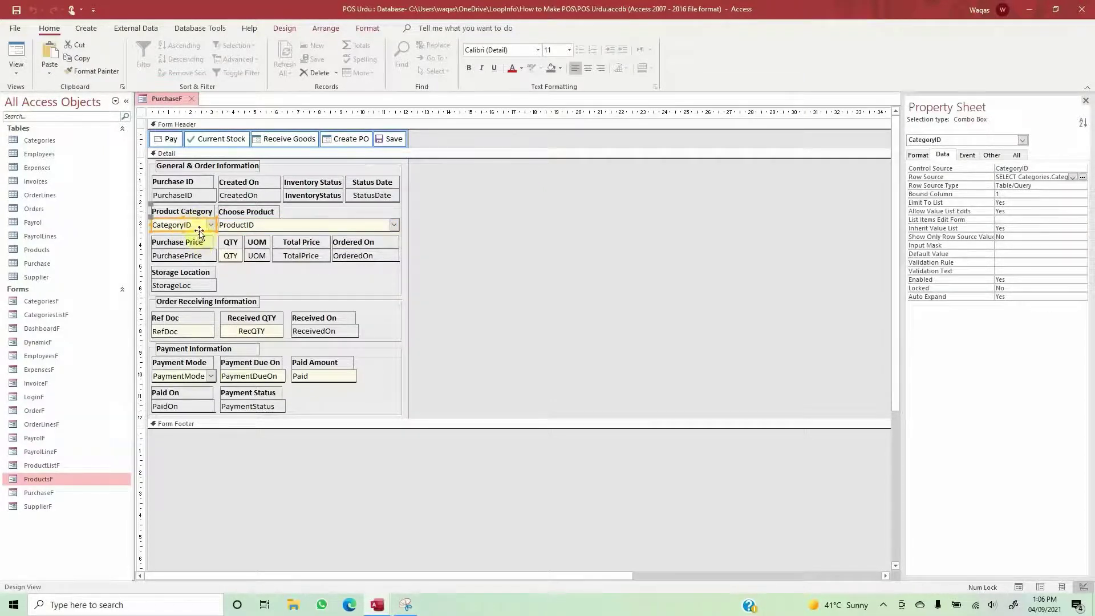
{"action": "left_click", "coordinate": [966, 154]}
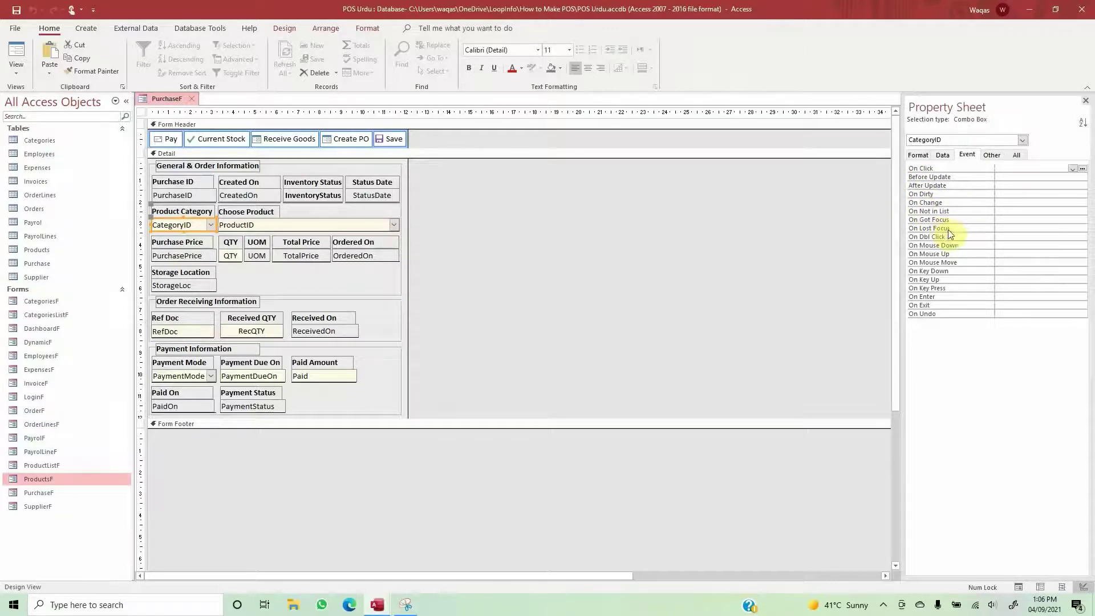
{"action": "left_click", "coordinate": [946, 187]}
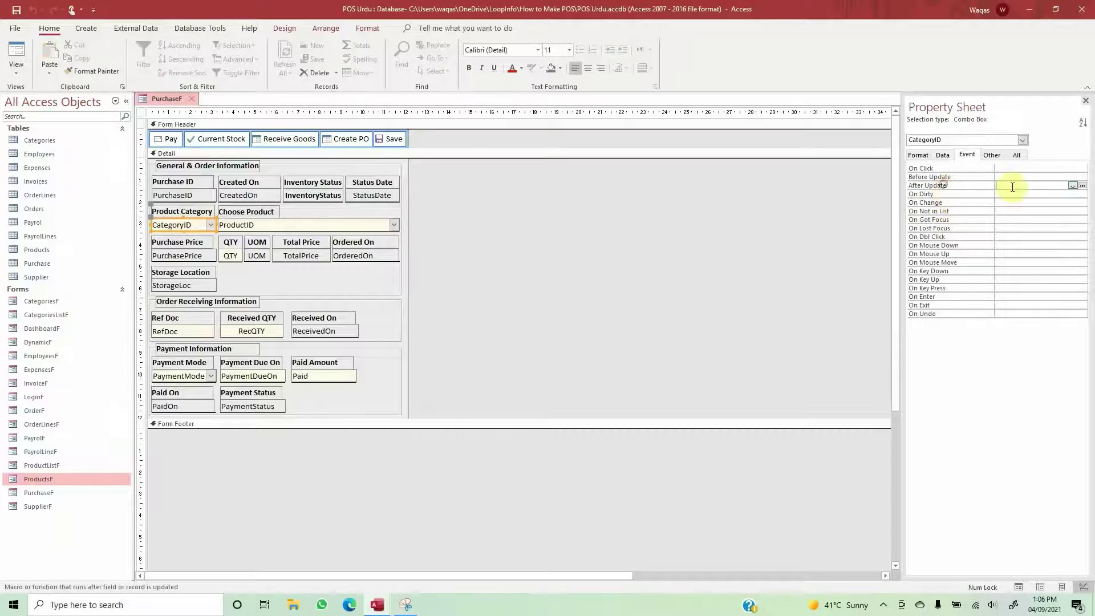
{"action": "left_click", "coordinate": [1082, 188]}
{"action": "double_click", "coordinate": [502, 189]}
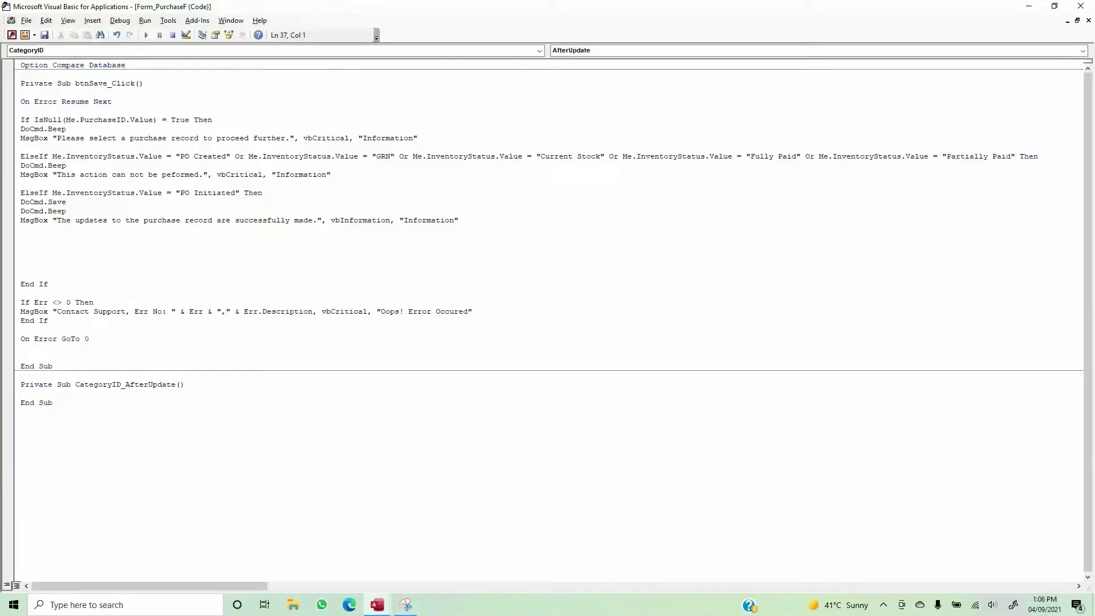
- Copy the If Err <> 0 error message block with On Error GoTo 0 from btnSave_Click into CategoryID_AfterUpdate
{"action": "key", "text": "Return"}
{"action": "key", "text": "Return"}
{"action": "key", "text": "Return"}
{"action": "key", "text": "Return"}
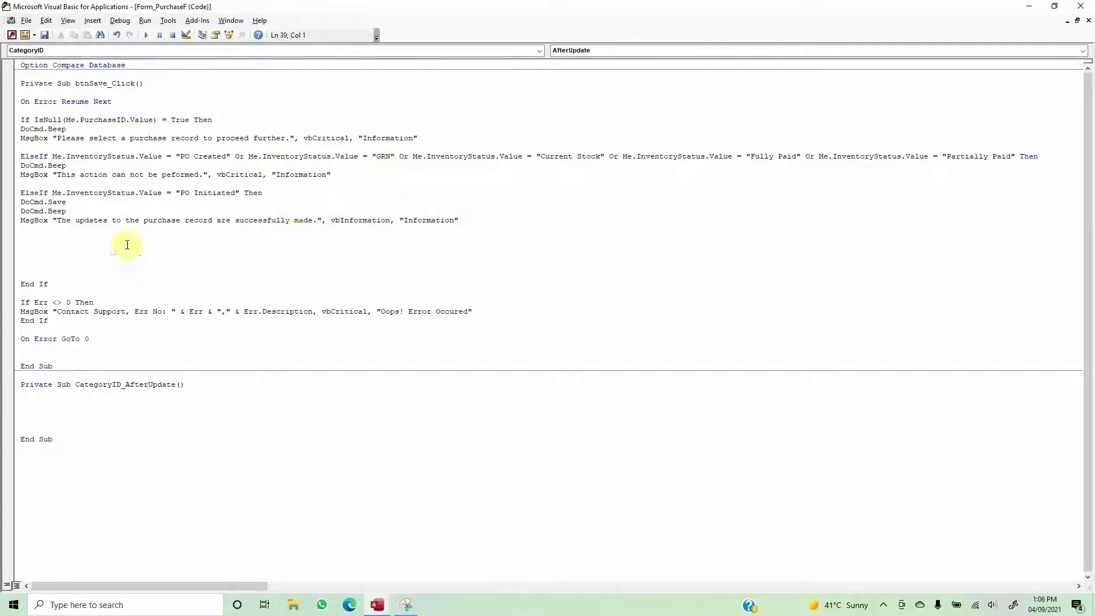
{"action": "left_click", "coordinate": [105, 339]}
{"action": "key", "text": "shift+Up"}
{"action": "key", "text": "shift+Up"}
{"action": "key", "text": "shift+Up"}
{"action": "key", "text": "shift+Up"}
{"action": "key", "text": "shift+Home"}
{"action": "key", "text": "ctrl+c"}
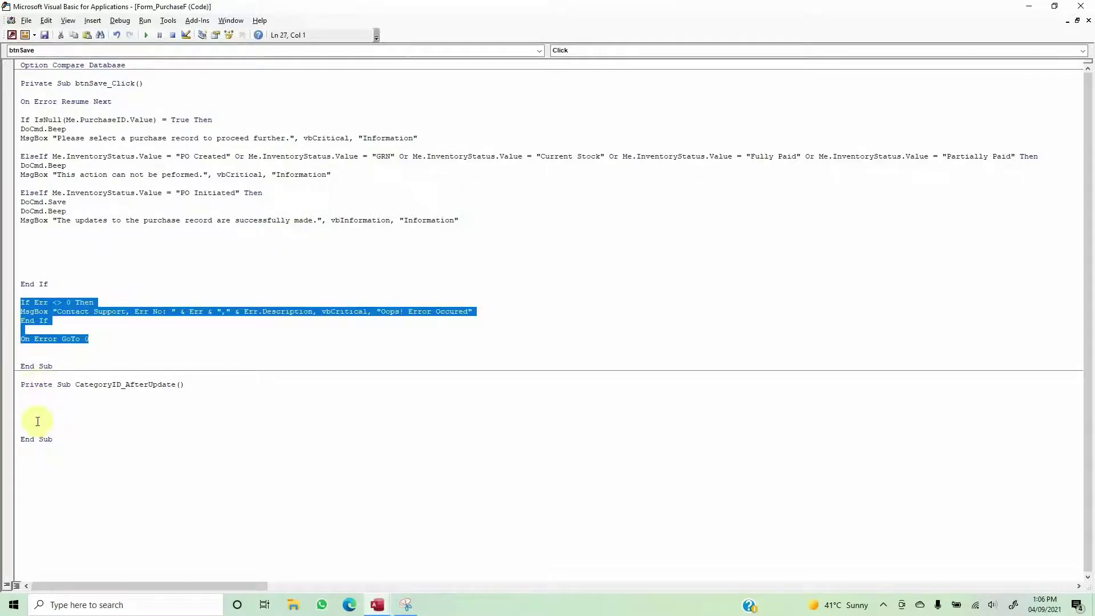
{"action": "left_click", "coordinate": [36, 421]}
{"action": "key", "text": "ctrl+v"}
{"action": "left_click", "coordinate": [36, 403]}
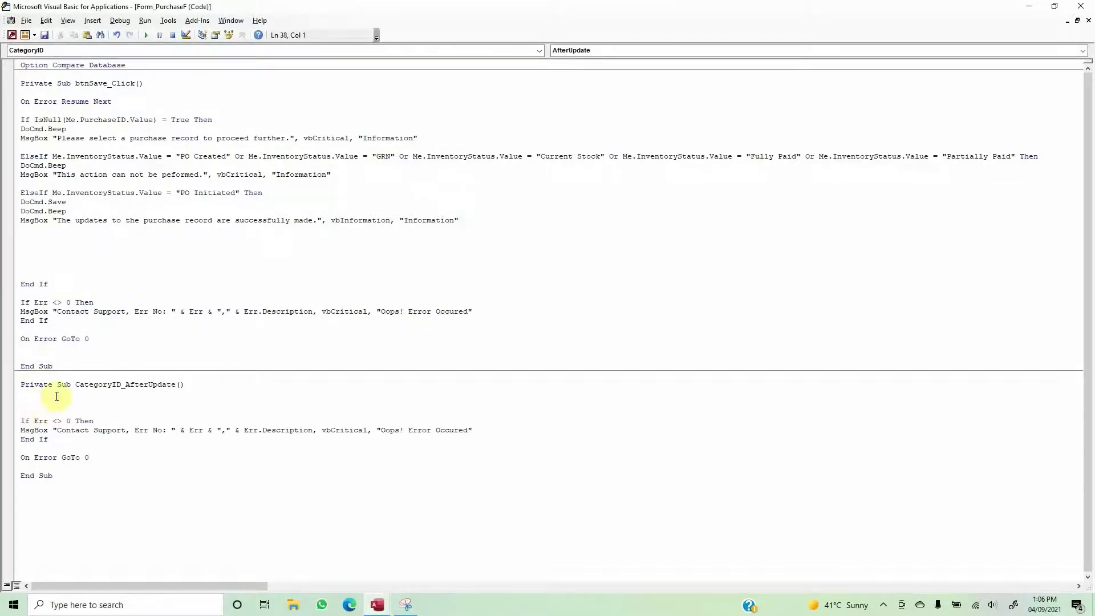
- Add On Error Resume Next at the start of CategoryID_AfterUpdate, above the error message block
{"action": "type", "text": "on error resume nes"}
{"action": "key", "text": "BackSpace"}
{"action": "key", "text": "BackSpace"}
{"action": "key", "text": "Return"}
{"action": "key", "text": "Return"}
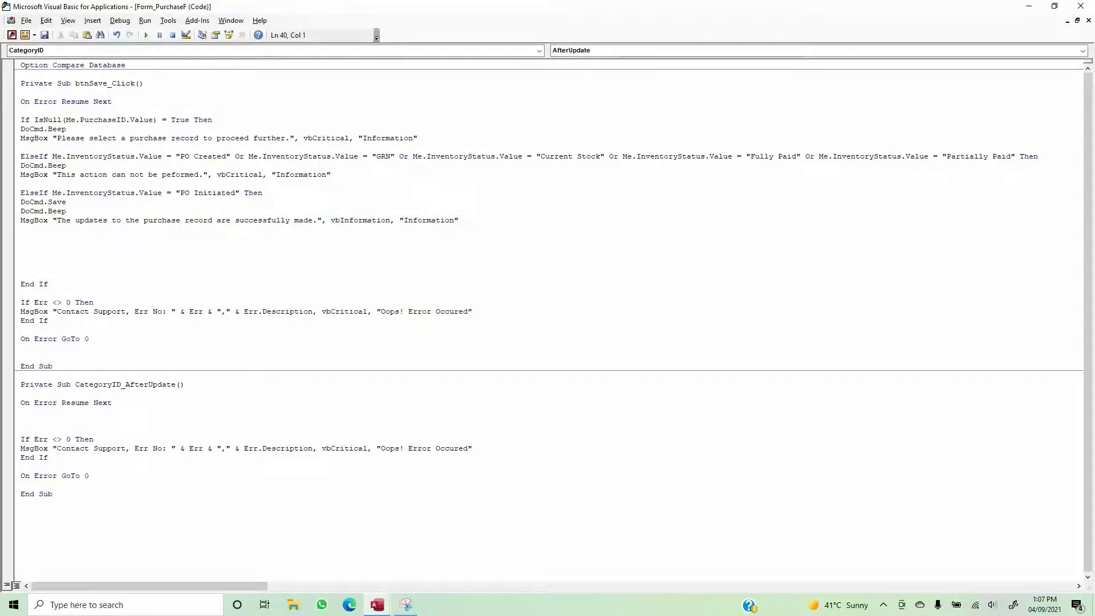
- Add the line Me.ProductID.Requery below On Error Resume Next in CategoryID_AfterUpdate and save the code
{"action": "type", "text": "me."}
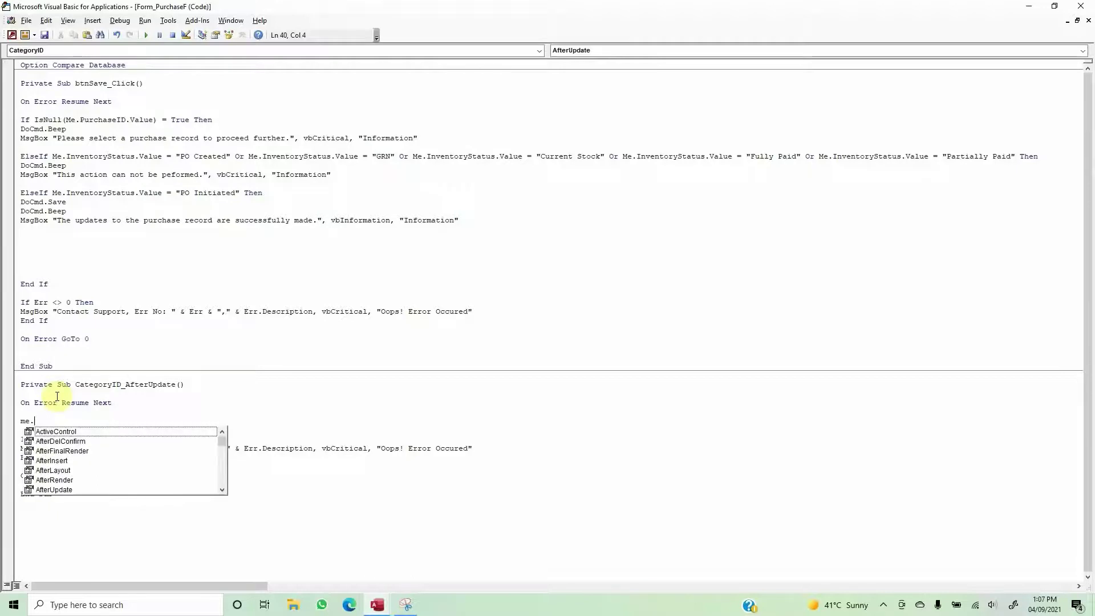
{"action": "type", "text": "ProductID."}
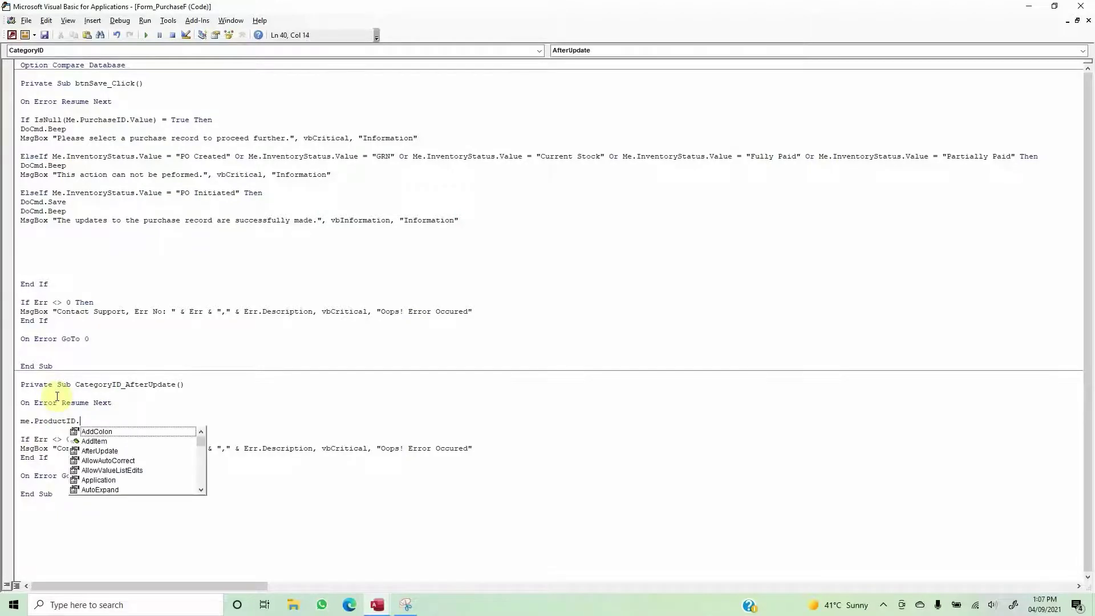
{"action": "type", "text": "re"}
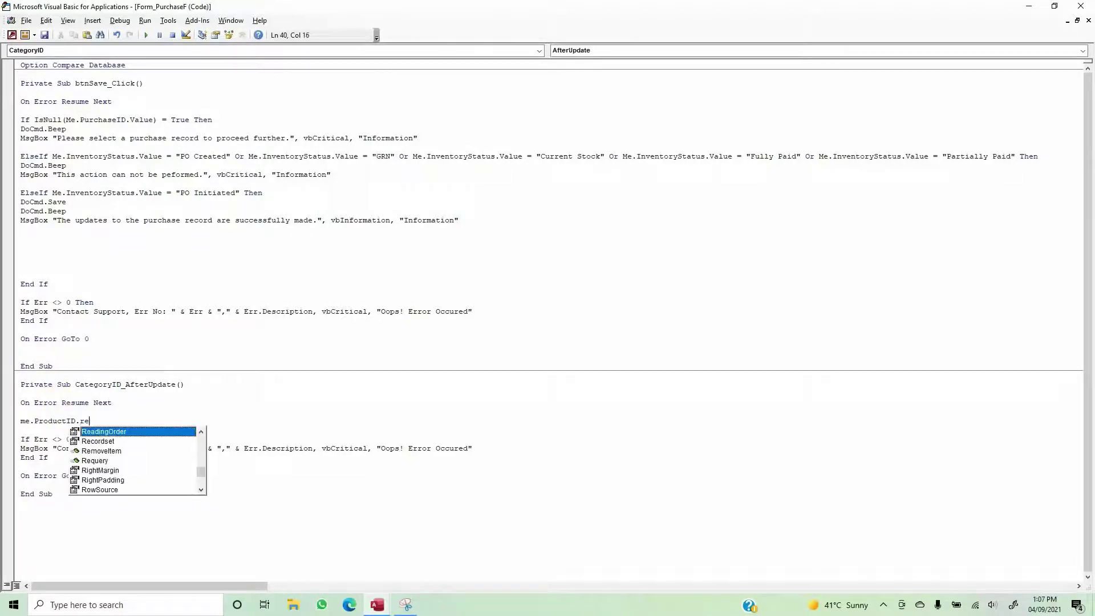
{"action": "key", "text": "Down"}
{"action": "key", "text": "Down"}
{"action": "key", "text": "Down"}
{"action": "key", "text": "Tab"}
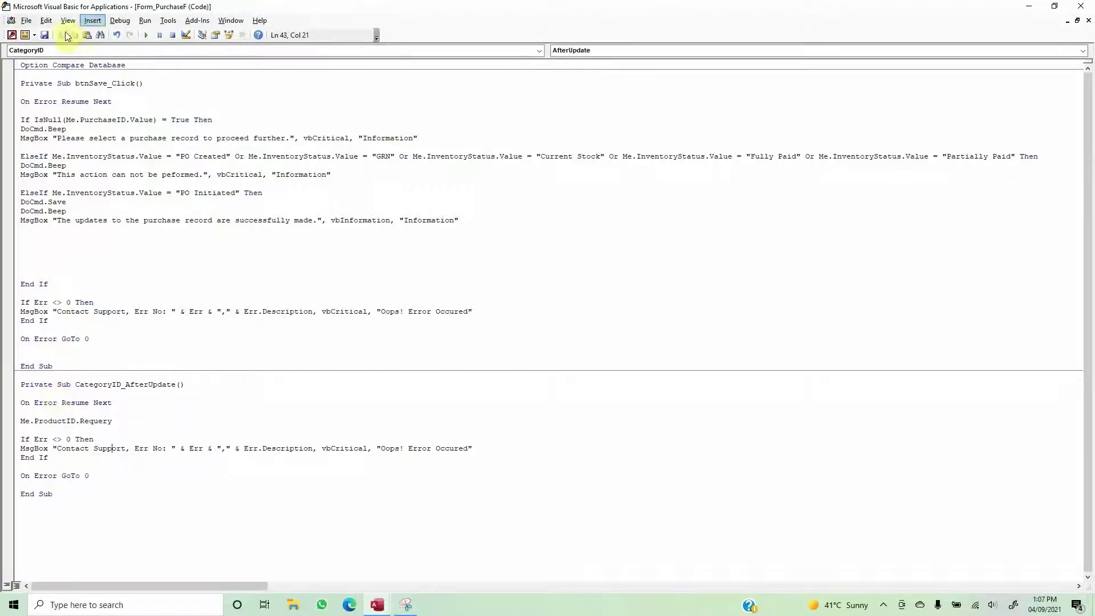
{"action": "left_click", "coordinate": [48, 35]}
- Show the purchase form in Form view and check the Product Category and Choose Product drop-down lists
{"action": "key", "text": "alt+F11"}
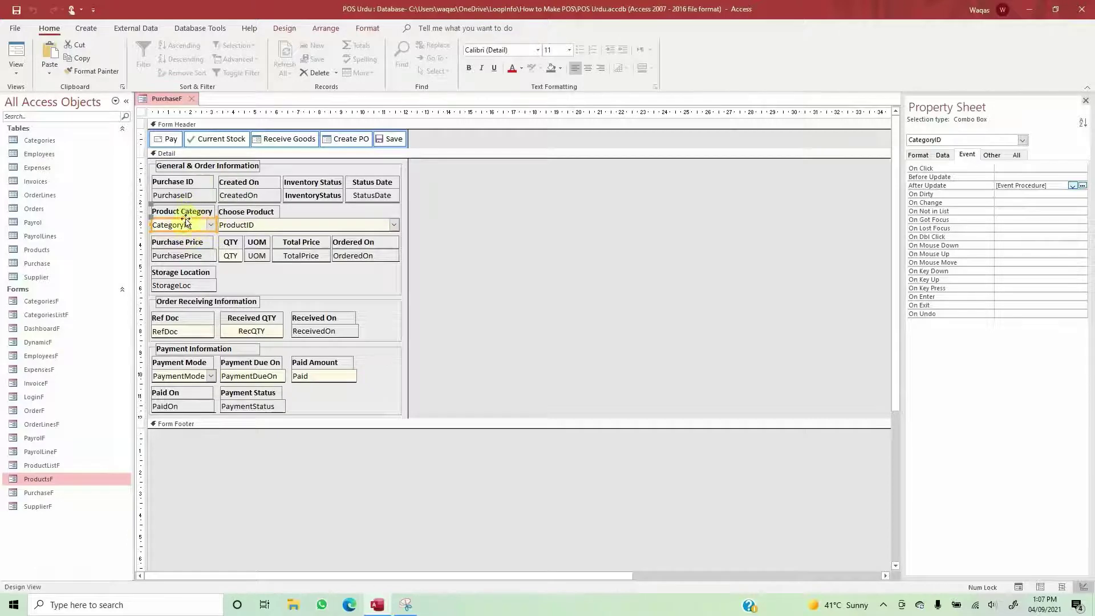
{"action": "right_click", "coordinate": [166, 98]}
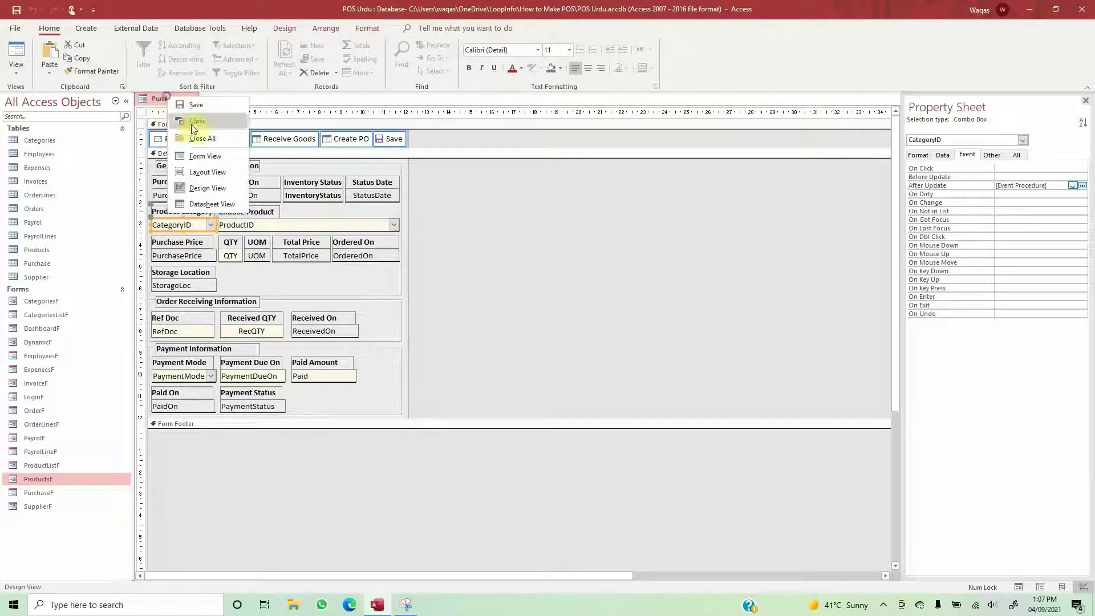
{"action": "left_click", "coordinate": [205, 156]}
{"action": "left_click_drag", "start_coordinate": [245, 115], "coordinate": [412, 145]}
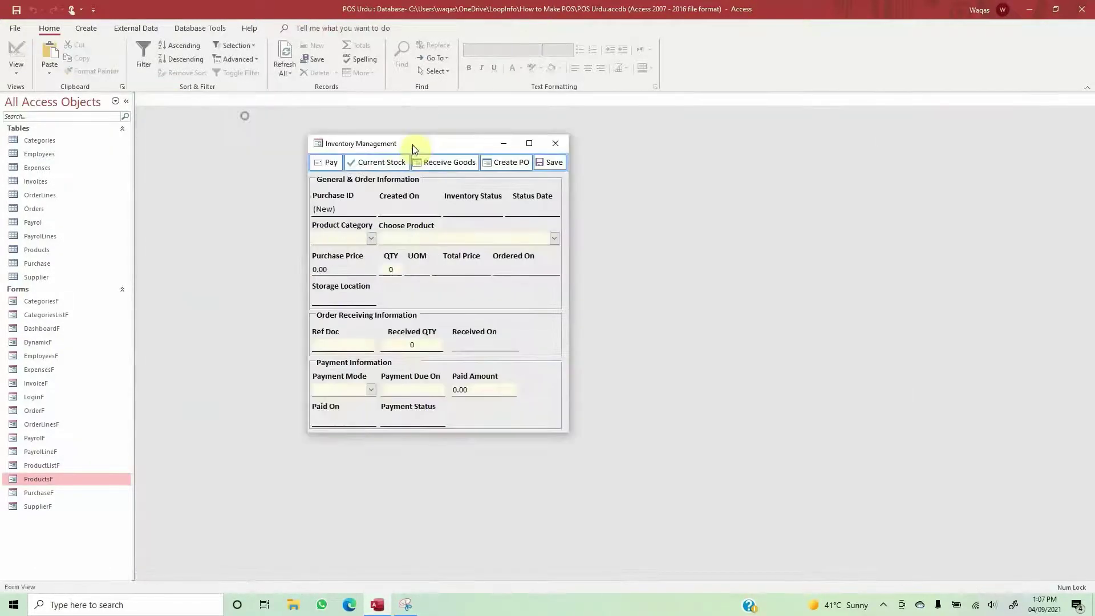
{"action": "left_click", "coordinate": [372, 238]}
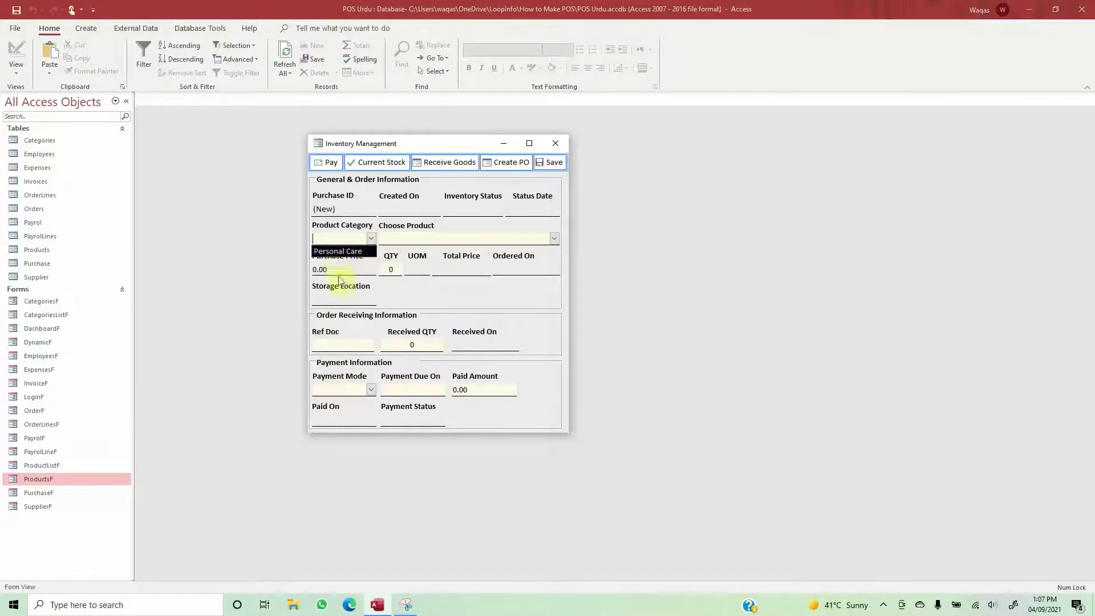
{"action": "left_click", "coordinate": [428, 239]}
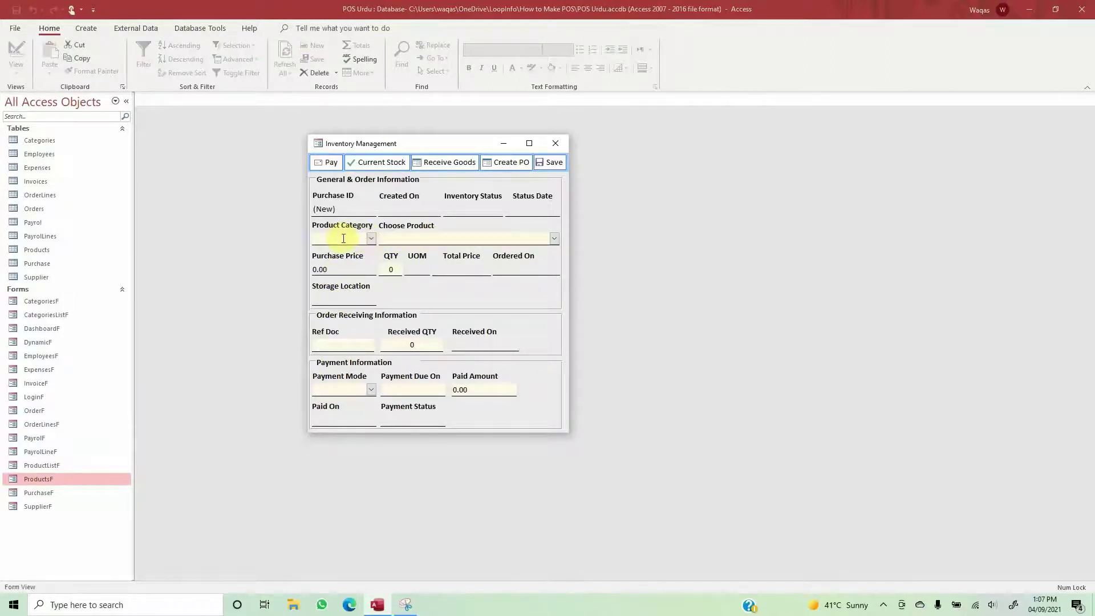
{"action": "left_click", "coordinate": [553, 239]}
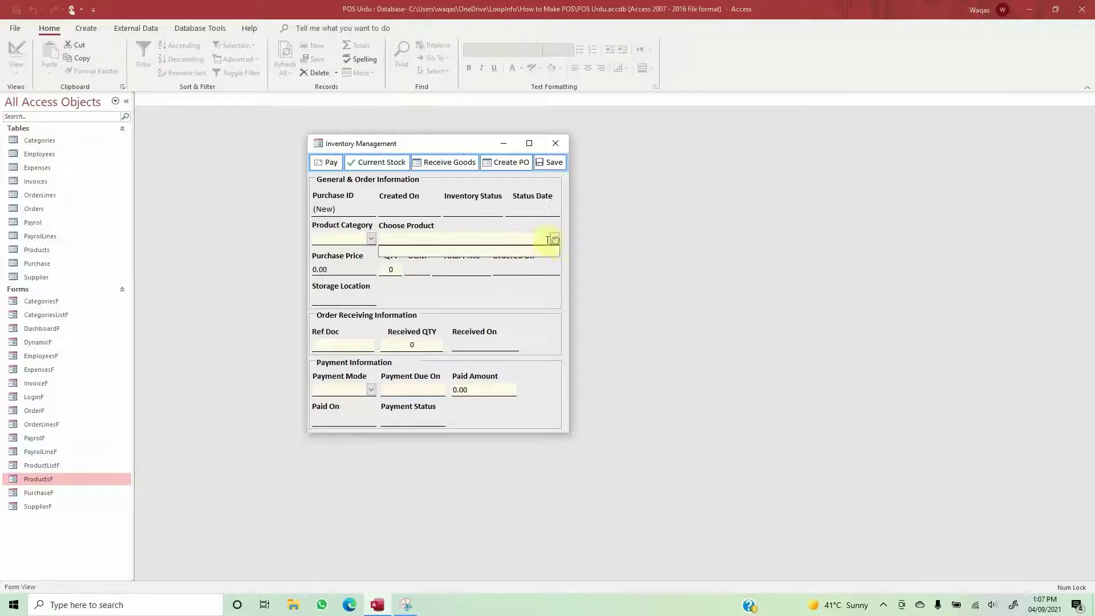
{"action": "left_click", "coordinate": [450, 307]}
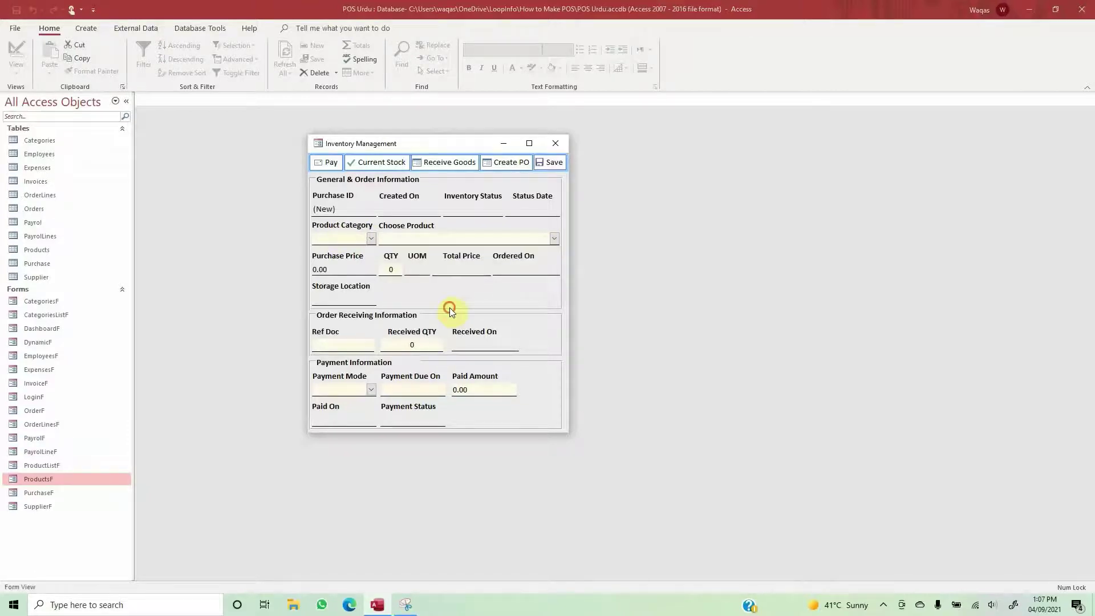
- Return the purchase form to Design view and open the Save button's On Click event code
{"action": "right_click", "coordinate": [443, 144]}
{"action": "left_click", "coordinate": [453, 221]}
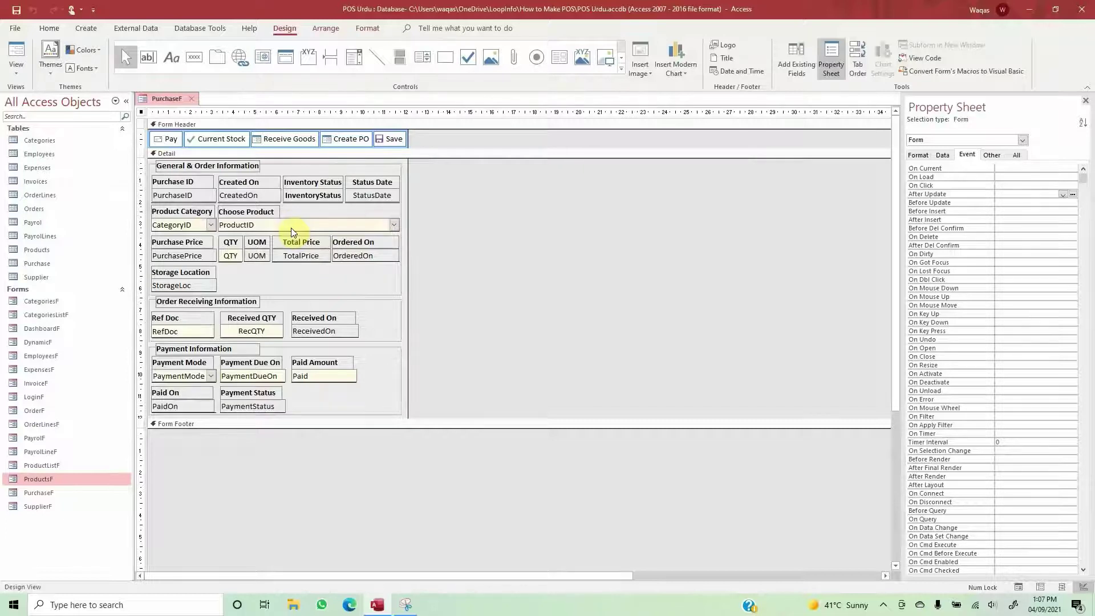
{"action": "left_click", "coordinate": [246, 227]}
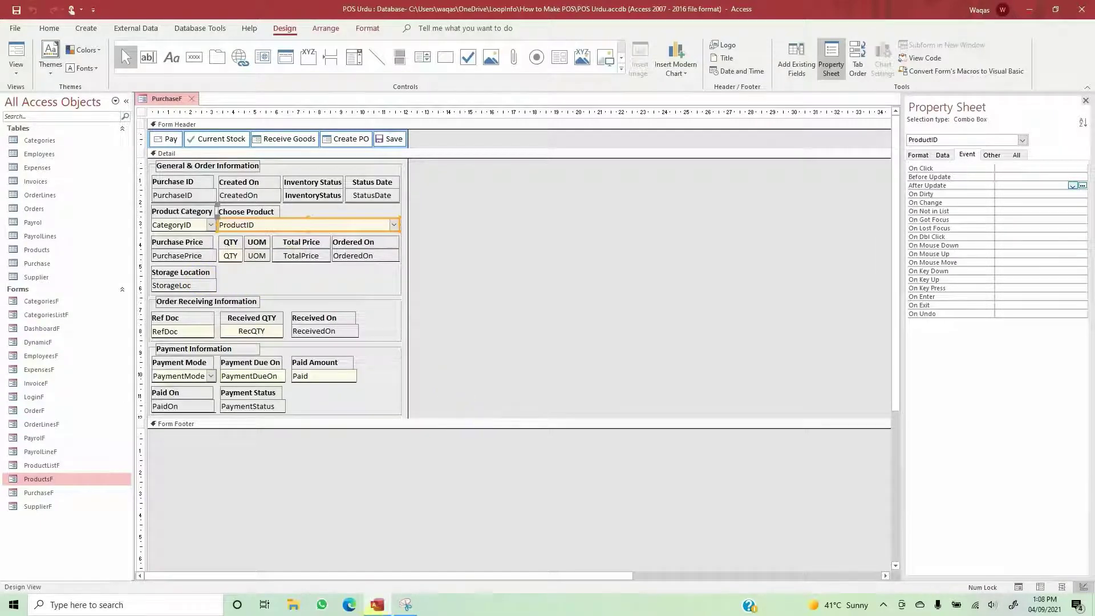
{"action": "left_click", "coordinate": [376, 606]}
{"action": "left_click", "coordinate": [377, 605]}
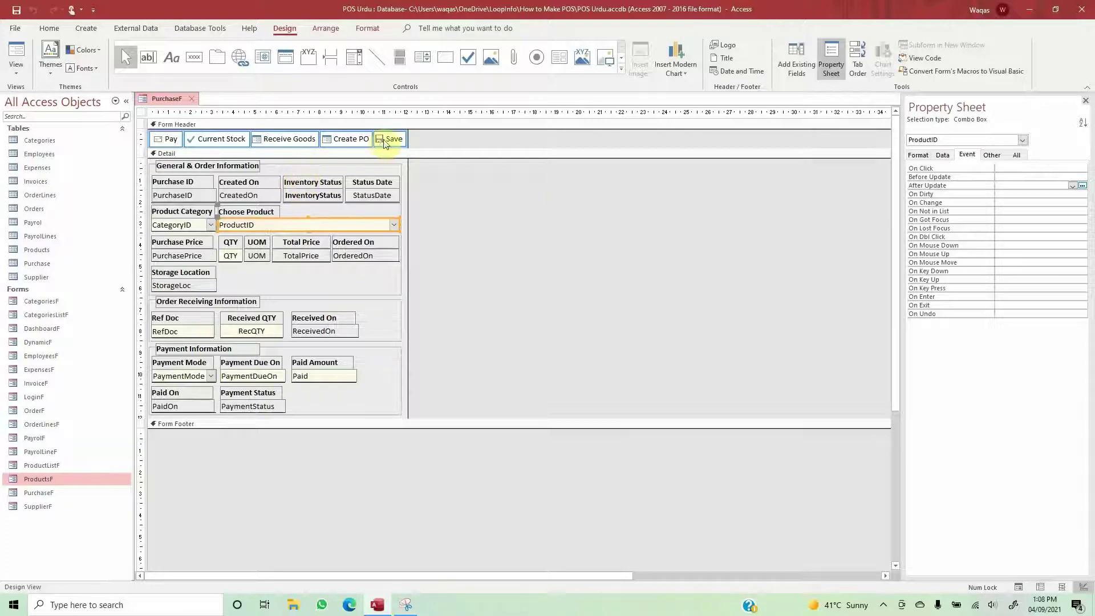
{"action": "left_click", "coordinate": [392, 139]}
{"action": "left_click", "coordinate": [1083, 169]}
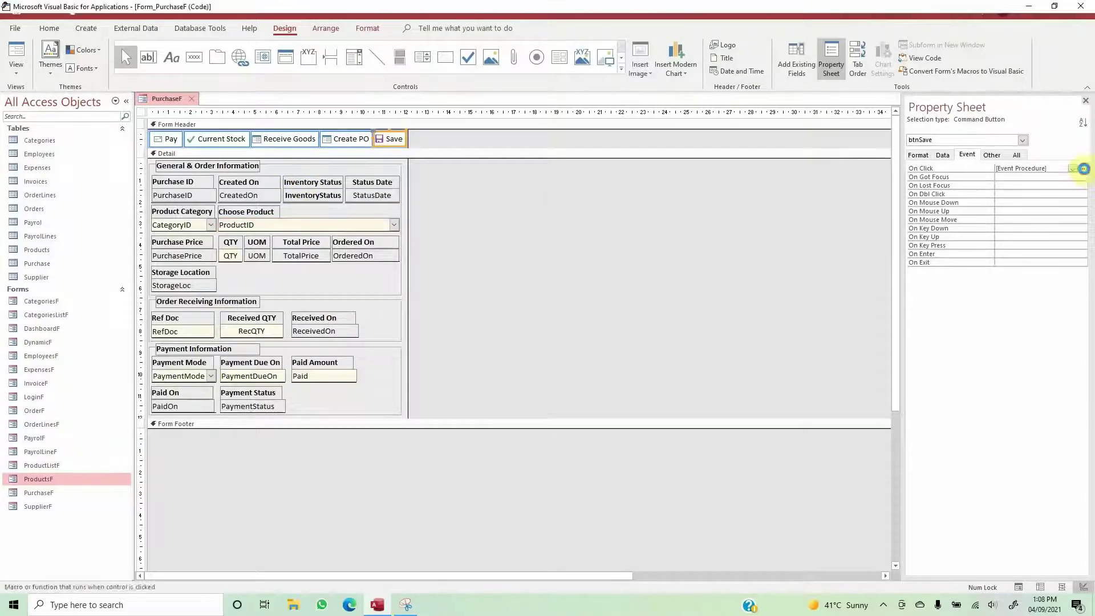
- Add the line ElseIf IsNull(Me.CategoryID.Value) = True Then below the PO Initiated branch in btnSave_Click
{"action": "left_click", "coordinate": [103, 232]}
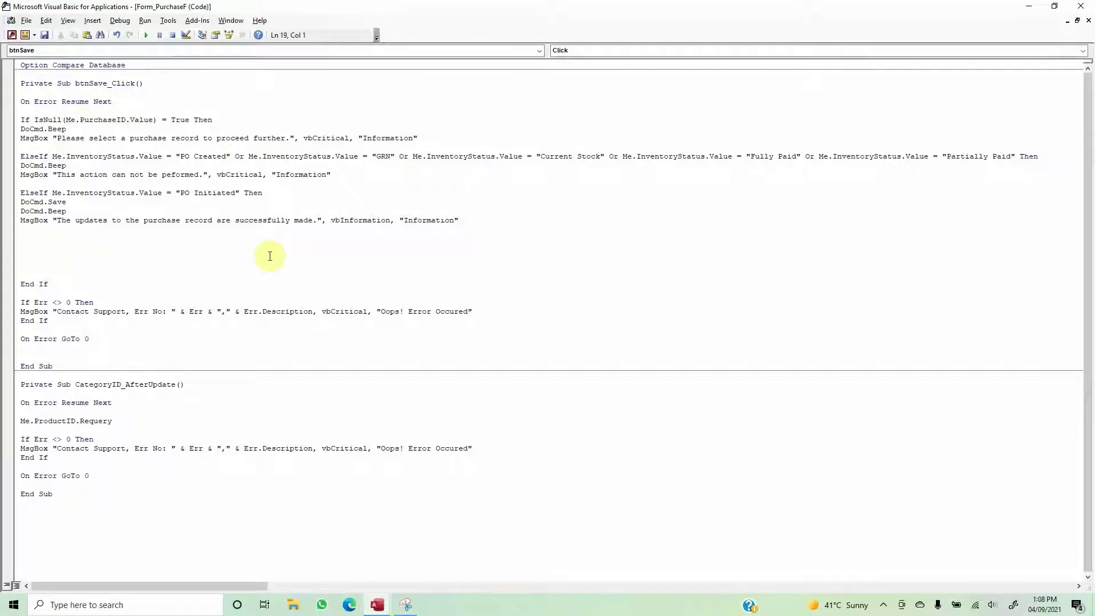
{"action": "key", "text": "alt+F11"}
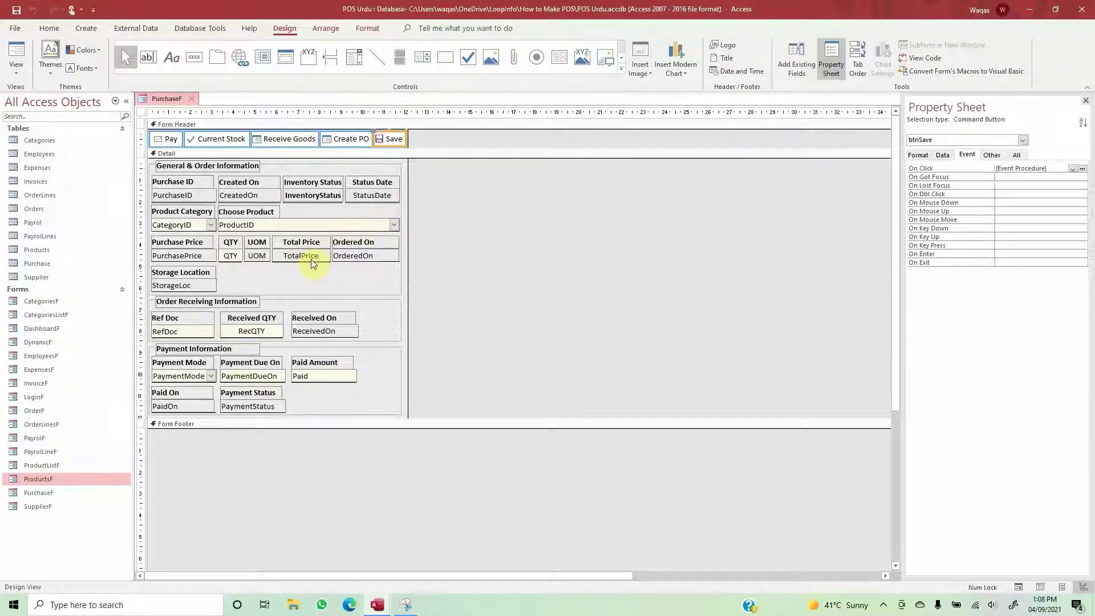
{"action": "key", "text": "alt+F11"}
{"action": "key", "text": "Up"}
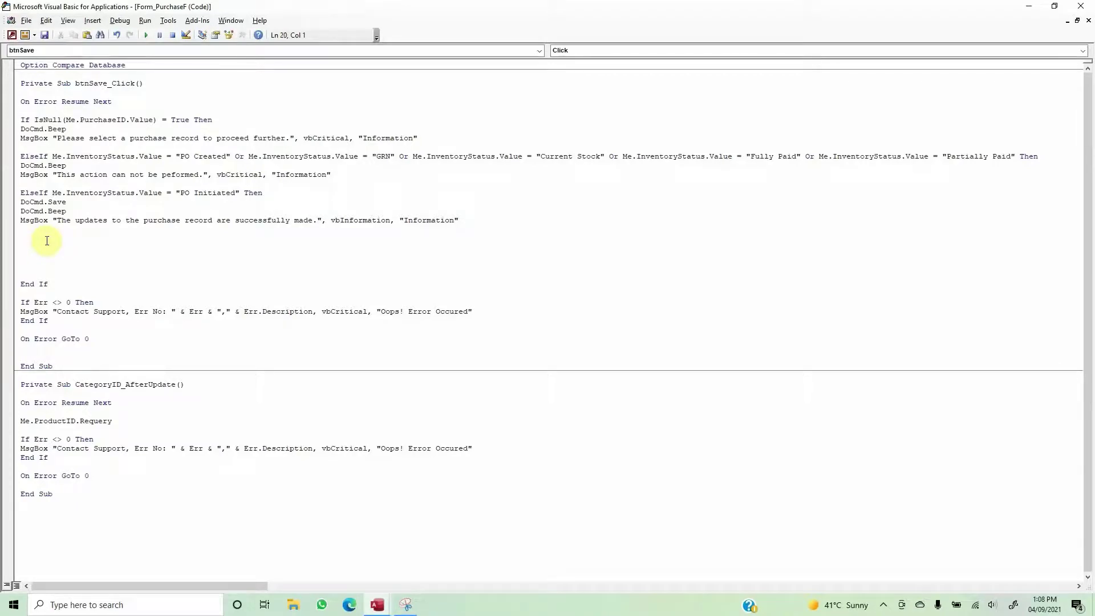
{"action": "type", "text": "elseif isnull ("}
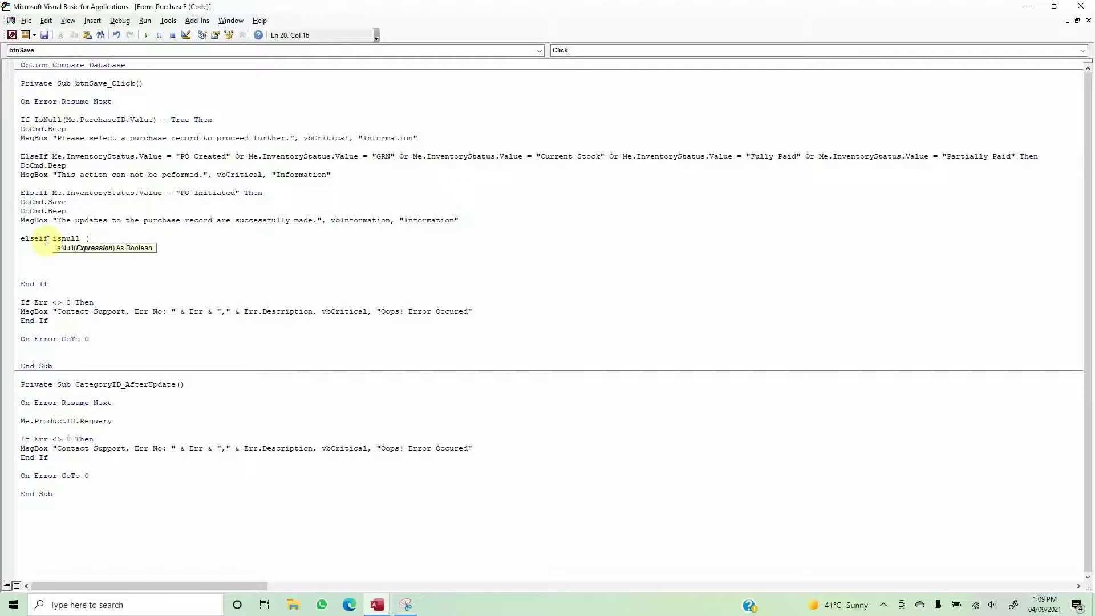
{"action": "type", "text": "me."}
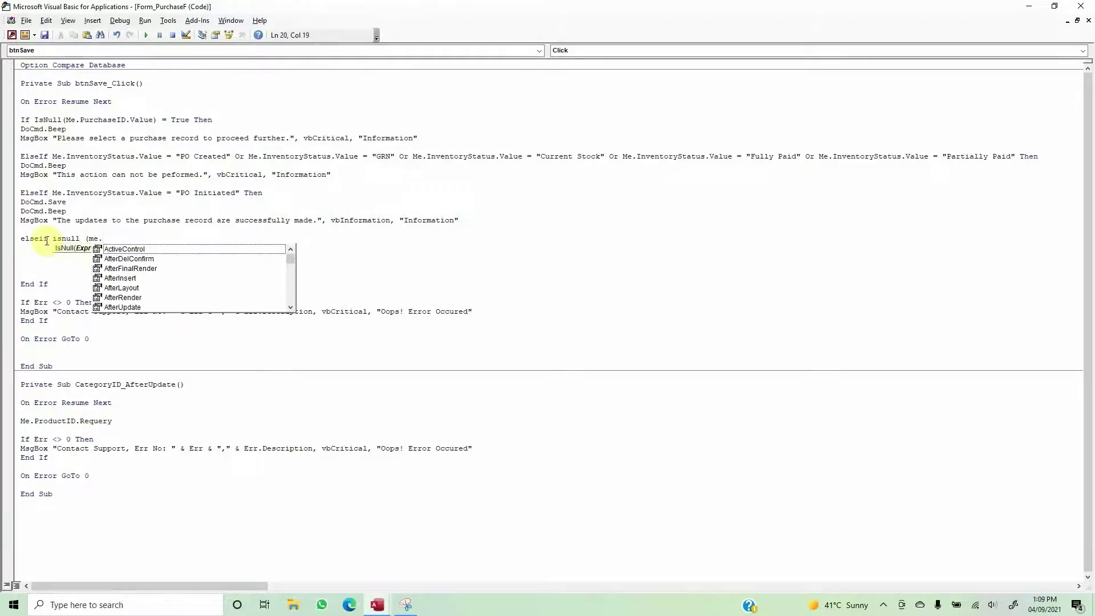
{"action": "type", "text": "categoryID/"}
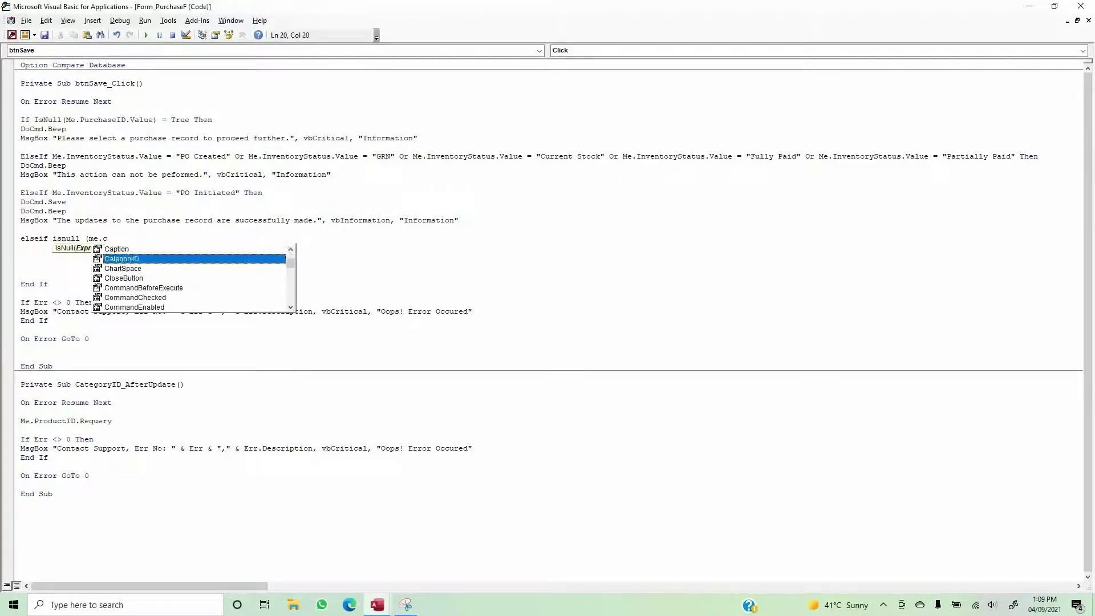
{"action": "type", "text": ".Value) ="}
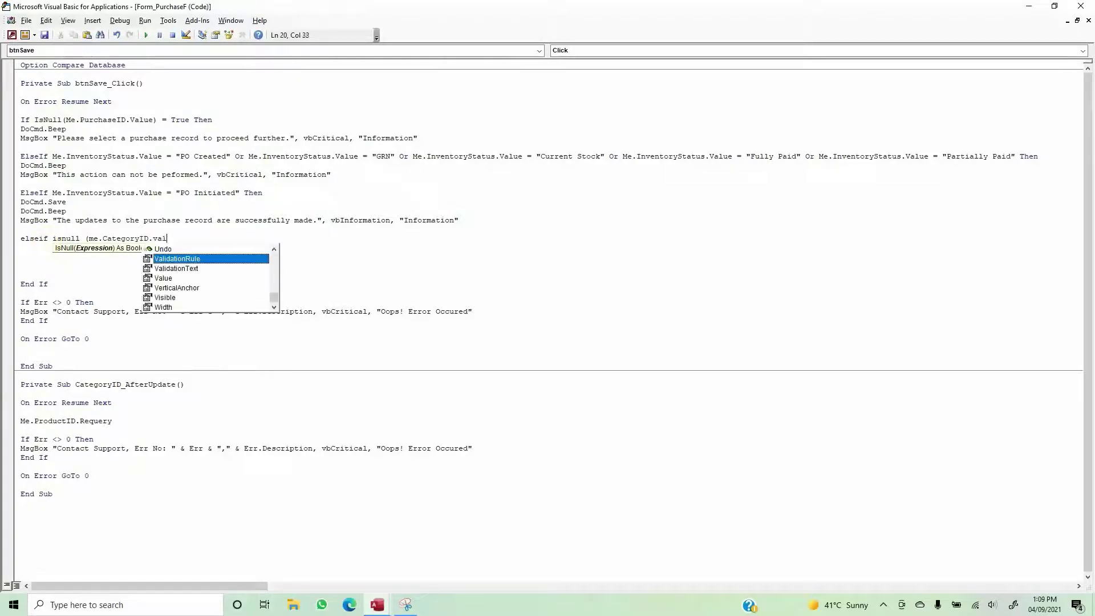
{"action": "type", "text": " True Then"}
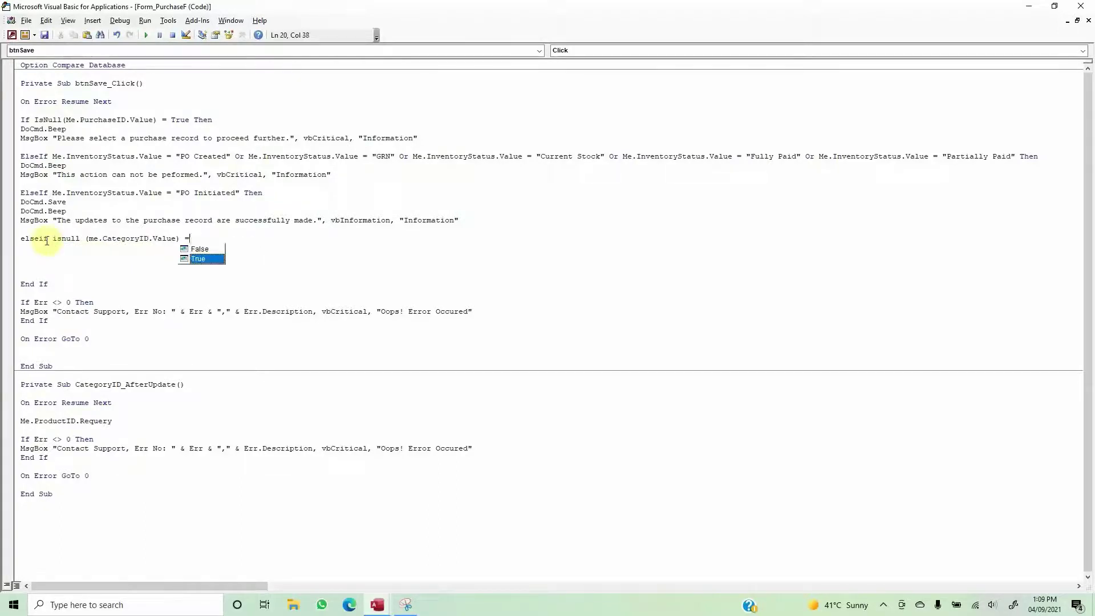
{"action": "key", "text": "Return"}
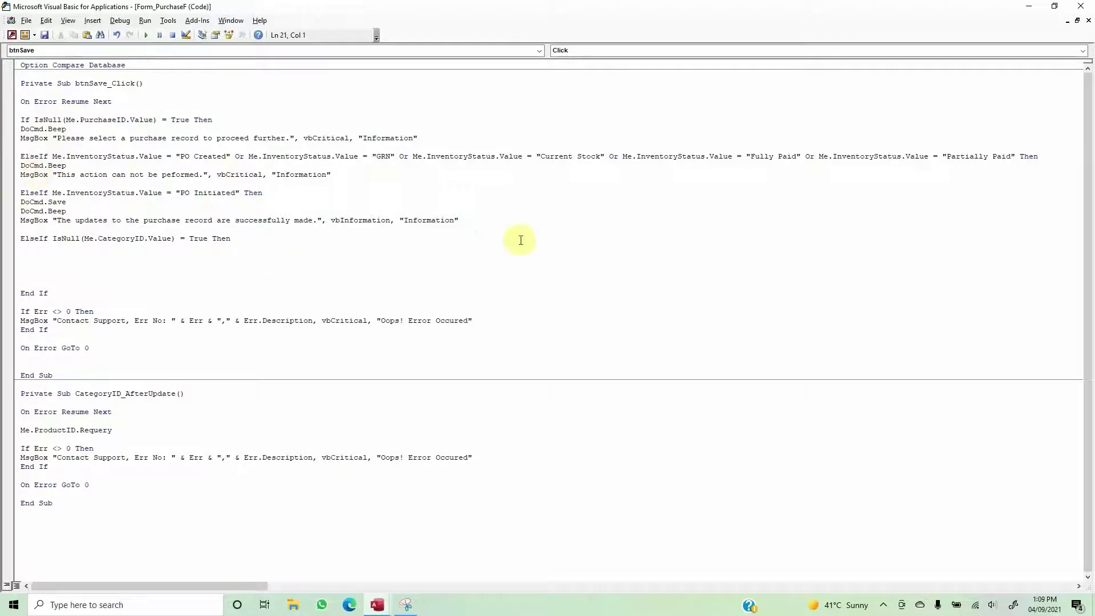
- Copy the DoCmd.Beep and "This action can not be peformed." MsgBox lines into the new CategoryID branch
{"action": "left_click_drag", "start_coordinate": [342, 174], "coordinate": [21, 166]}
{"action": "key", "text": "ctrl+c"}
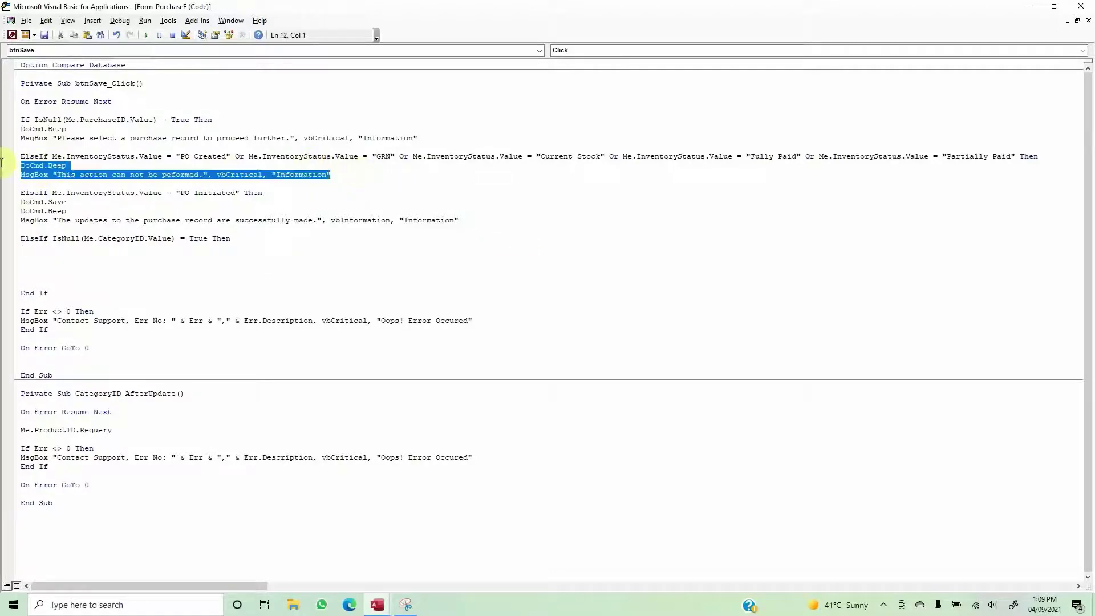
{"action": "left_click", "coordinate": [60, 251]}
{"action": "key", "text": "ctrl+v"}
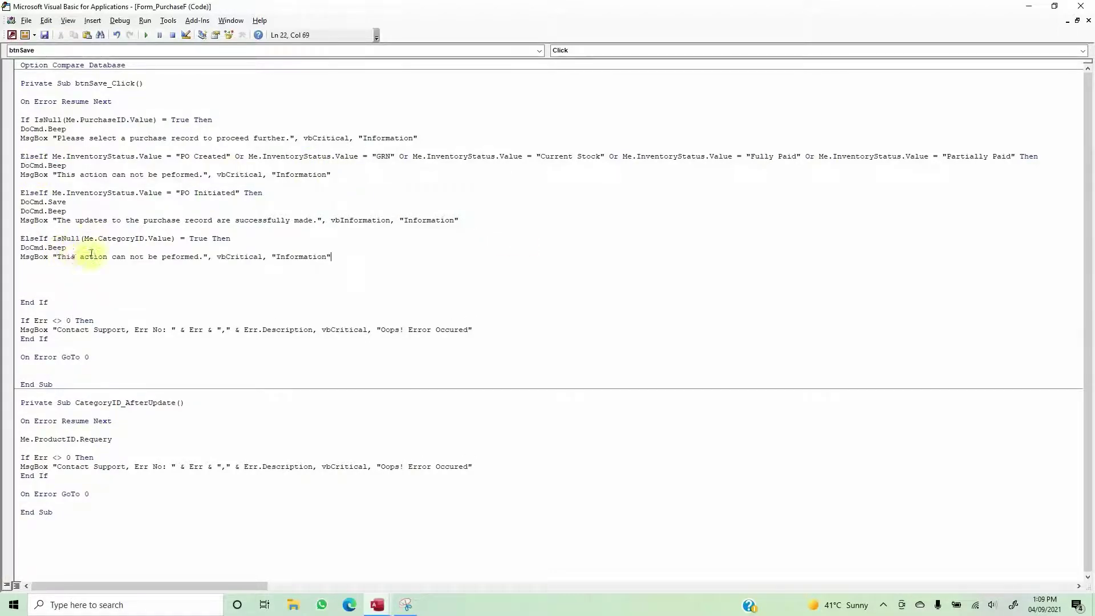
- Change the CategoryID branch's message text to "Please choose the product category from the drop down list."
{"action": "left_click_drag", "start_coordinate": [56, 257], "coordinate": [200, 256]}
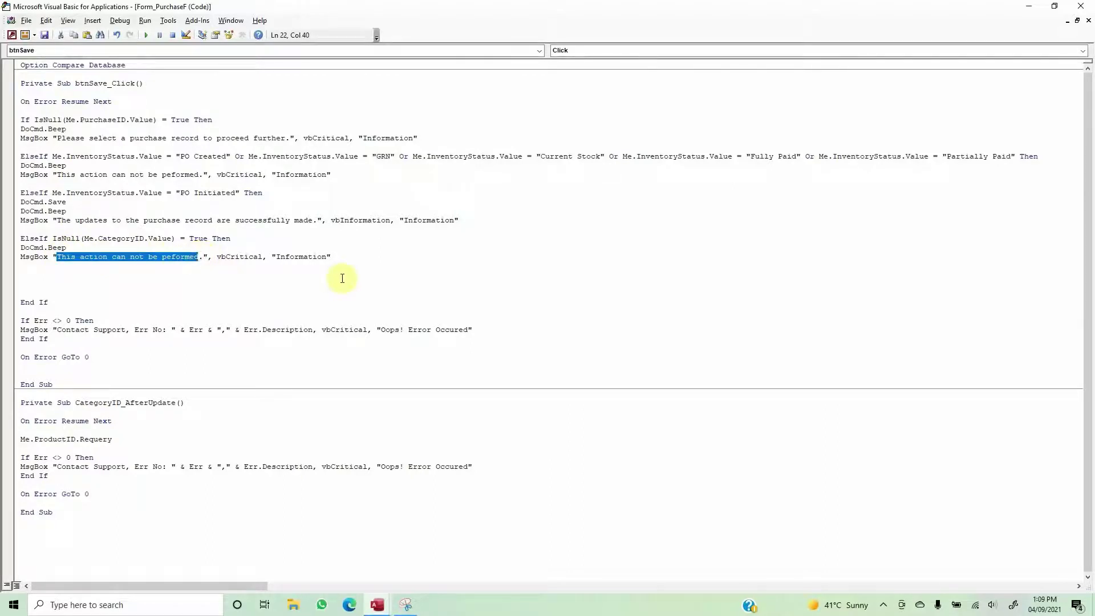
{"action": "type", "text": "Please choose "}
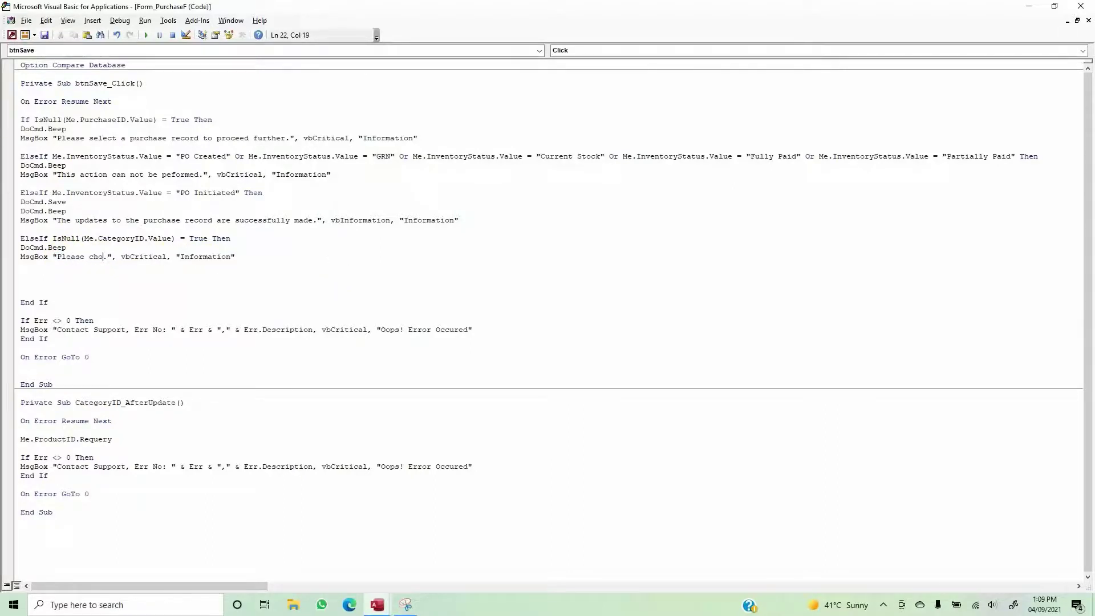
{"action": "type", "text": "the pric"}
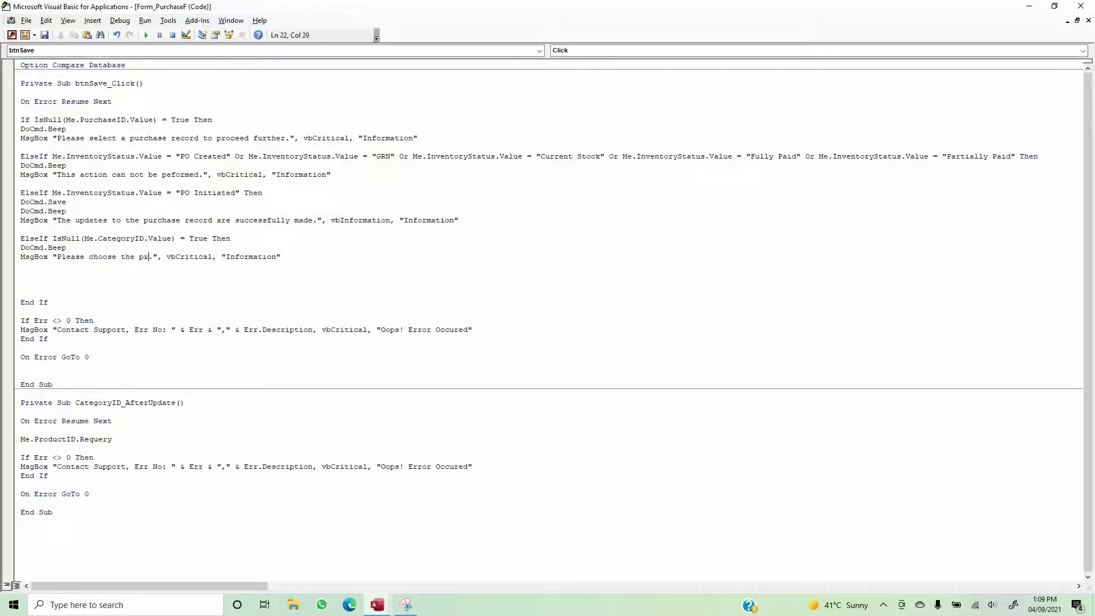
{"action": "key", "text": "BackSpace"}
{"action": "key", "text": "BackSpace"}
{"action": "type", "text": "oduct category"}
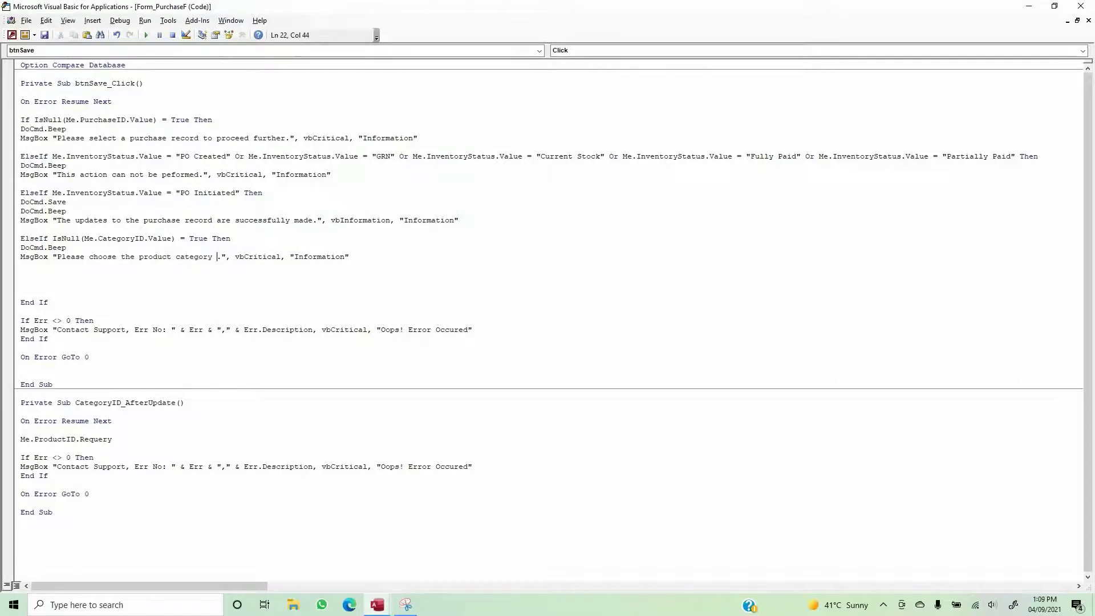
{"action": "type", "text": " from the dr"}
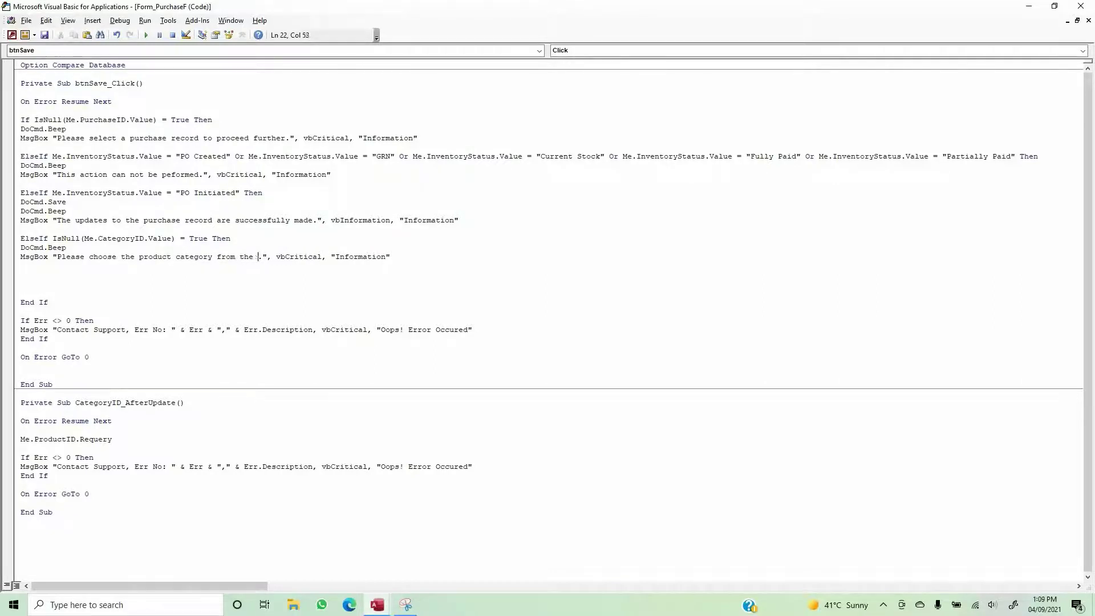
{"action": "type", "text": "op down "}
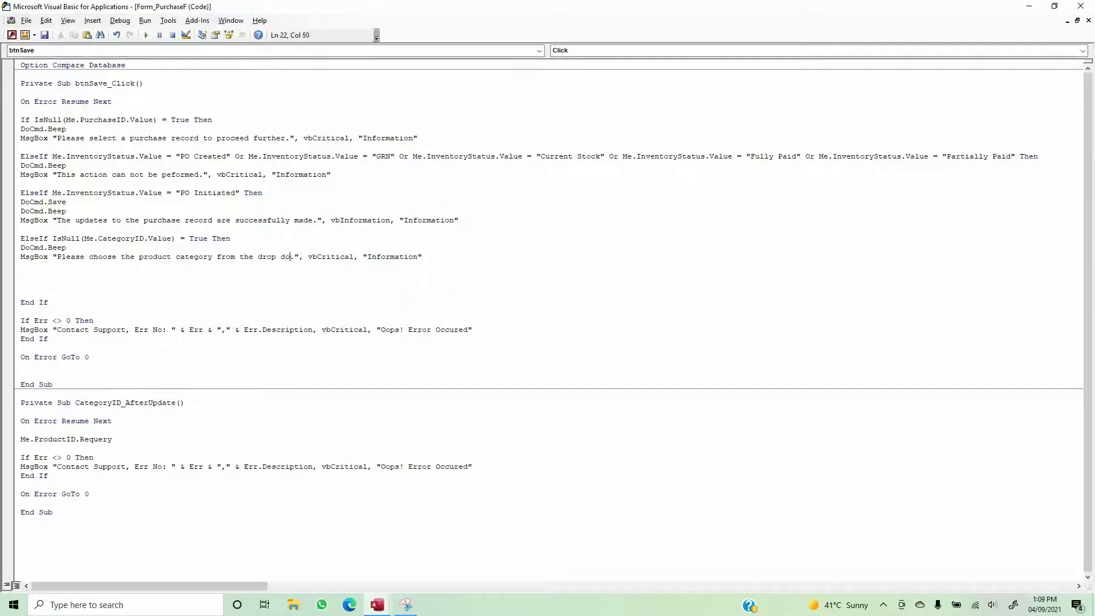
{"action": "type", "text": "listy"}
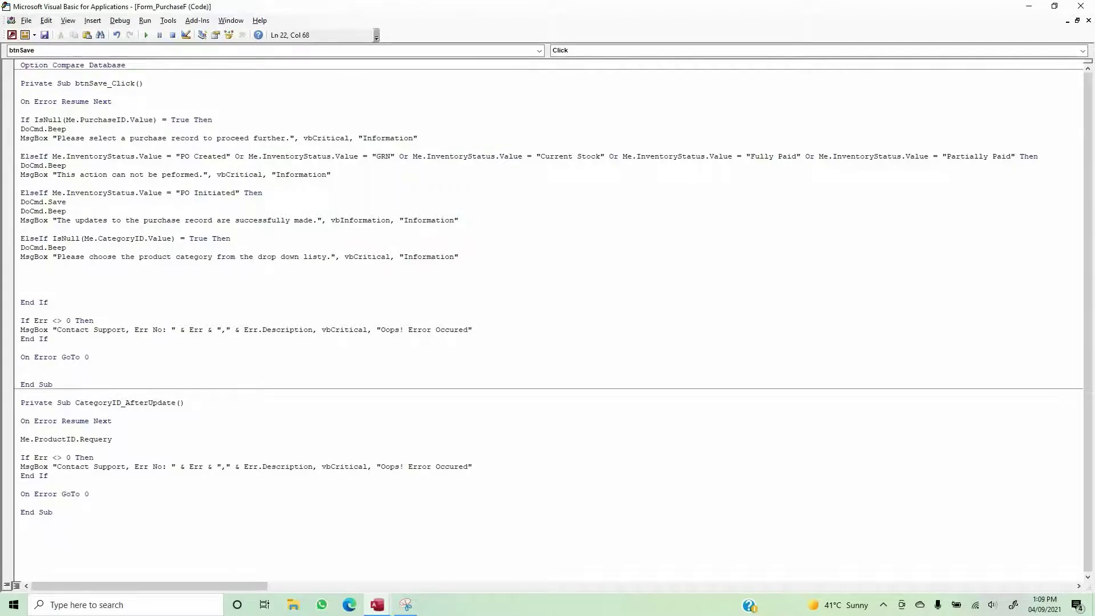
{"action": "key", "text": "BackSpace"}
- Add the line Me.CategoryID.SetFocus below the message box in the CategoryID branch
{"action": "type", "text": "me."}
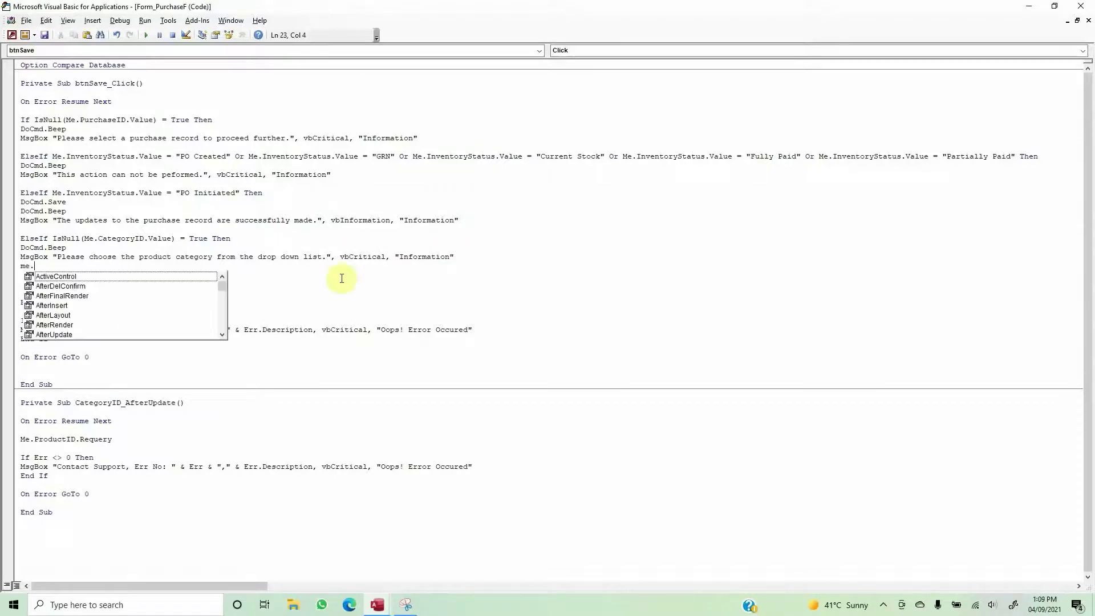
{"action": "type", "text": "CategoryID"}
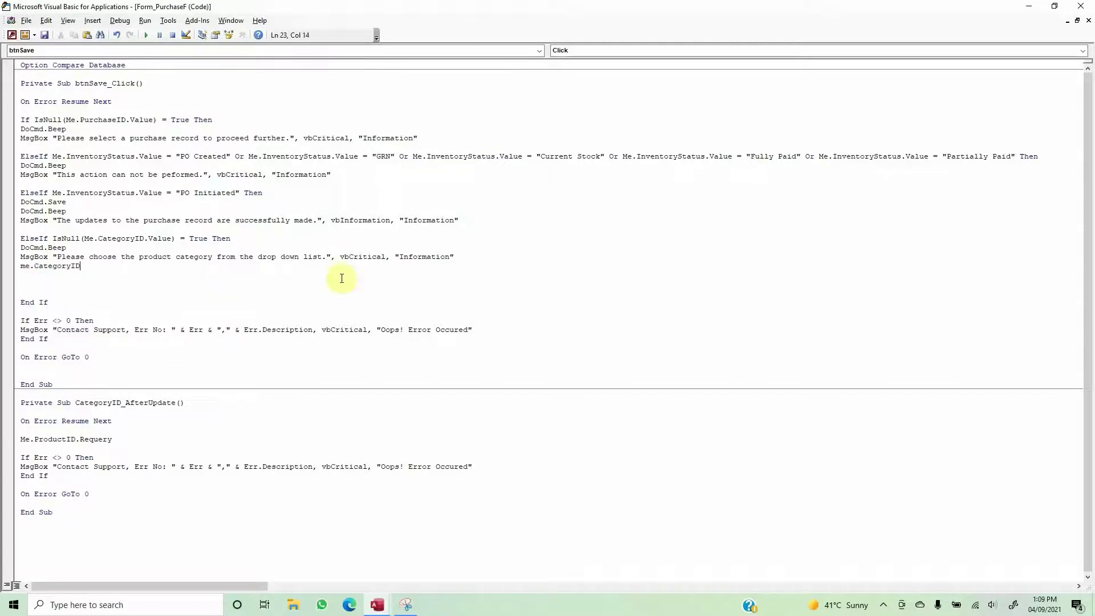
{"action": "type", "text": ".SetF"}
{"action": "key", "text": "Tab"}
{"action": "key", "text": "Return"}
{"action": "key", "text": "Return"}
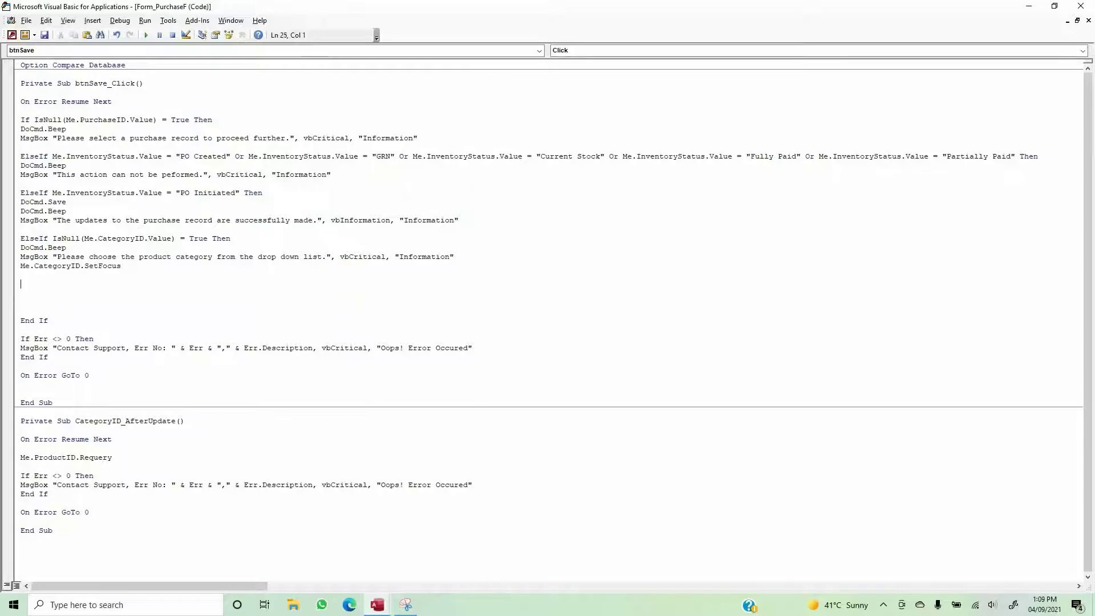
- Duplicate the four-line CategoryID ElseIf block directly below the original in btnSave_Click
{"action": "key", "text": "Return"}
{"action": "key", "text": "Up"}
{"action": "key", "text": "Up"}
{"action": "key", "text": "Up"}
{"action": "key", "text": "shift+Down"}
{"action": "key", "text": "shift+Down"}
{"action": "key", "text": "shift+Down"}
{"action": "key", "text": "shift+Down"}
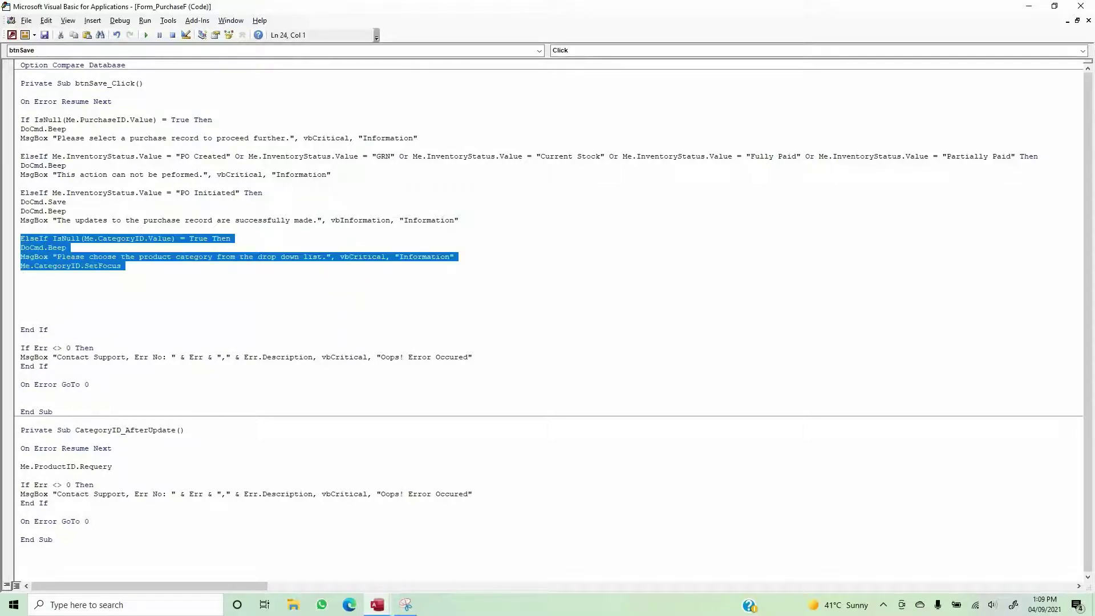
{"action": "key", "text": "ctrl+c"}
{"action": "key", "text": "Down"}
{"action": "key", "text": "ctrl+v"}
- Check the Choose Product combo box's name on the form and change the duplicated ElseIf condition to IsNull(Me.ProductID.Value)
{"action": "key", "text": "alt+F11"}
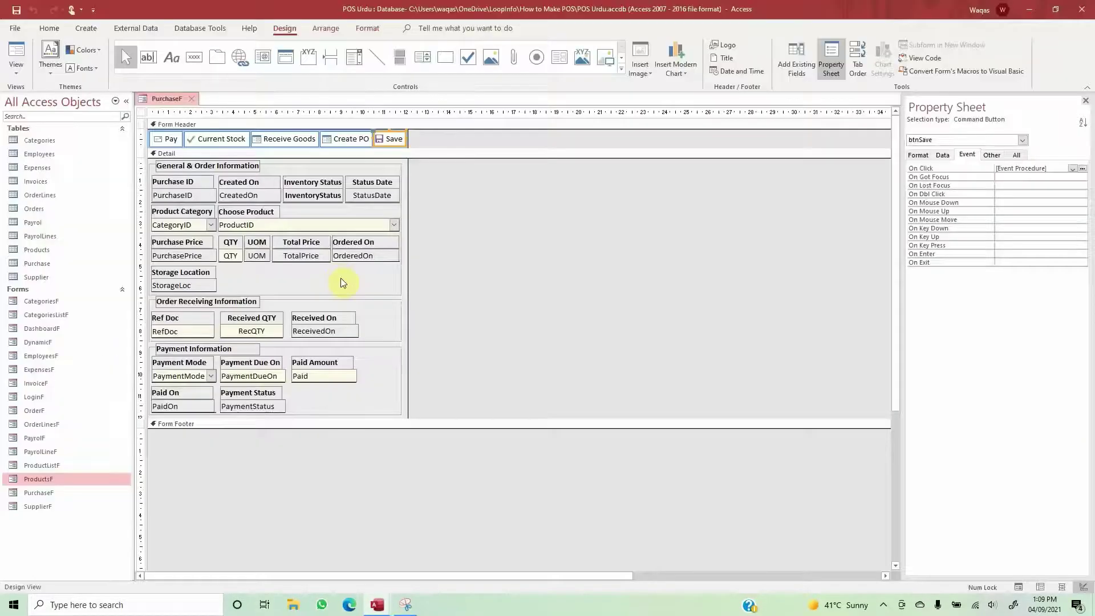
{"action": "left_click", "coordinate": [254, 225]}
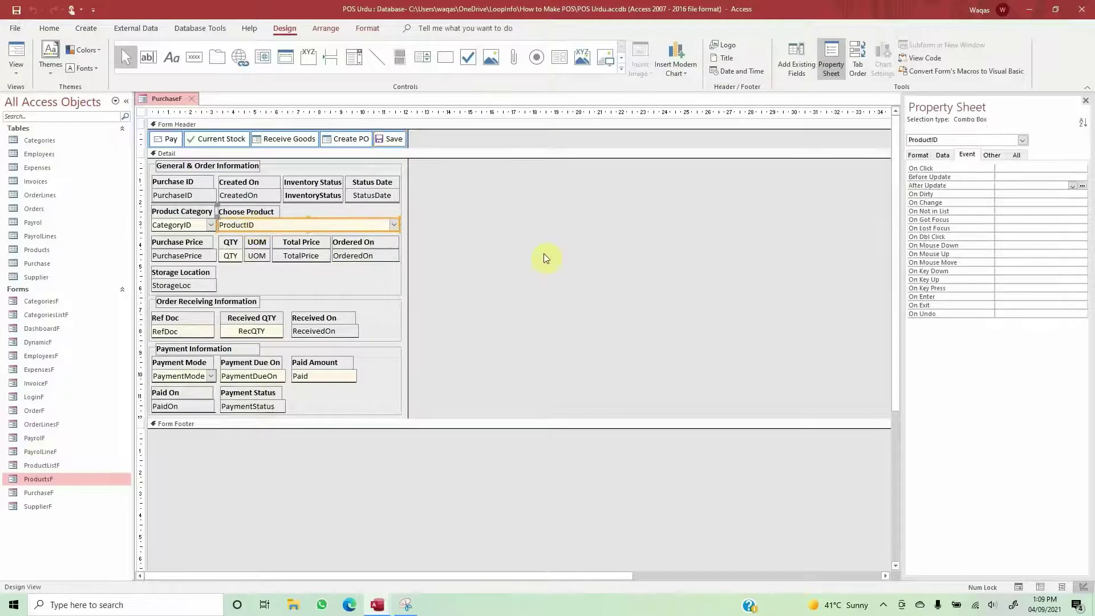
{"action": "key", "text": "alt+F11"}
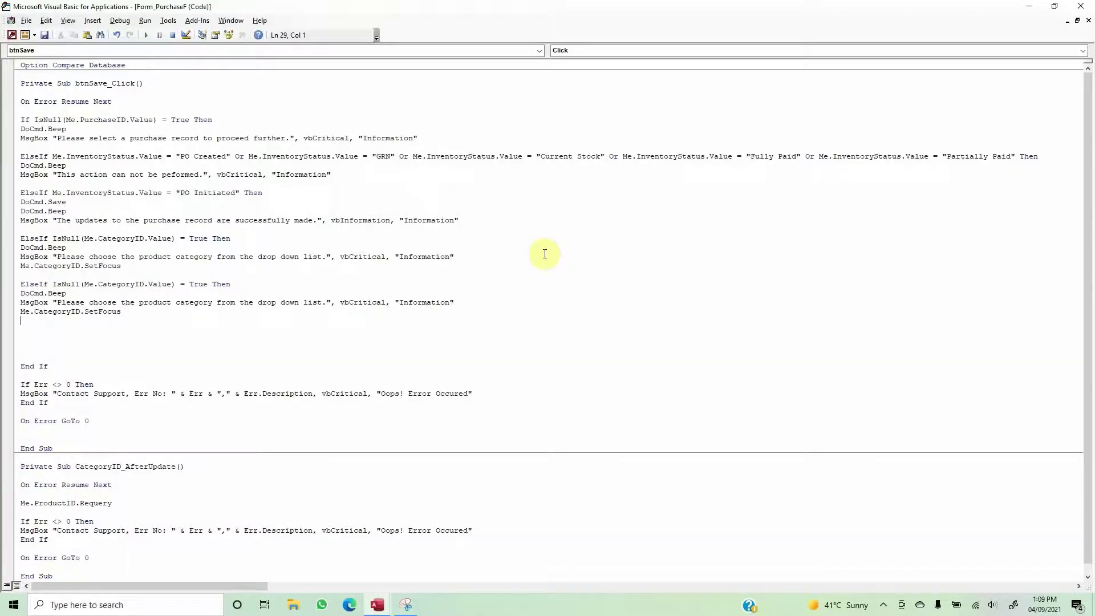
{"action": "double_click", "coordinate": [131, 286]}
{"action": "key", "text": "Delete"}
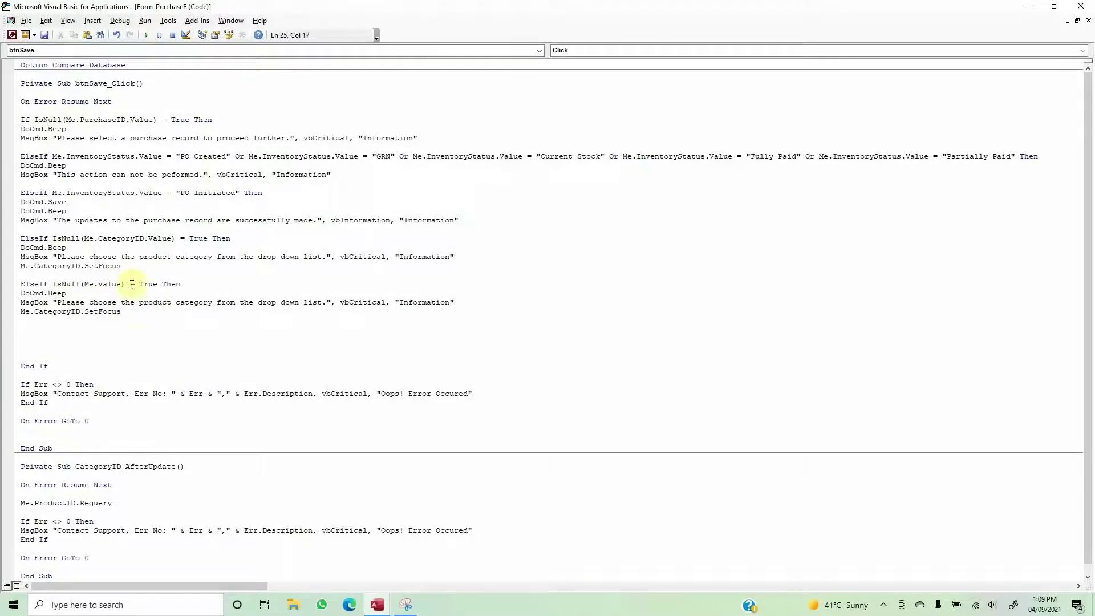
{"action": "type", "text": ".ProductID"}
- Copy ProductID from the duplicated condition and replace CategoryID with it in that block's SetFocus line
{"action": "double_click", "coordinate": [132, 284]}
{"action": "right_click", "coordinate": [135, 285]}
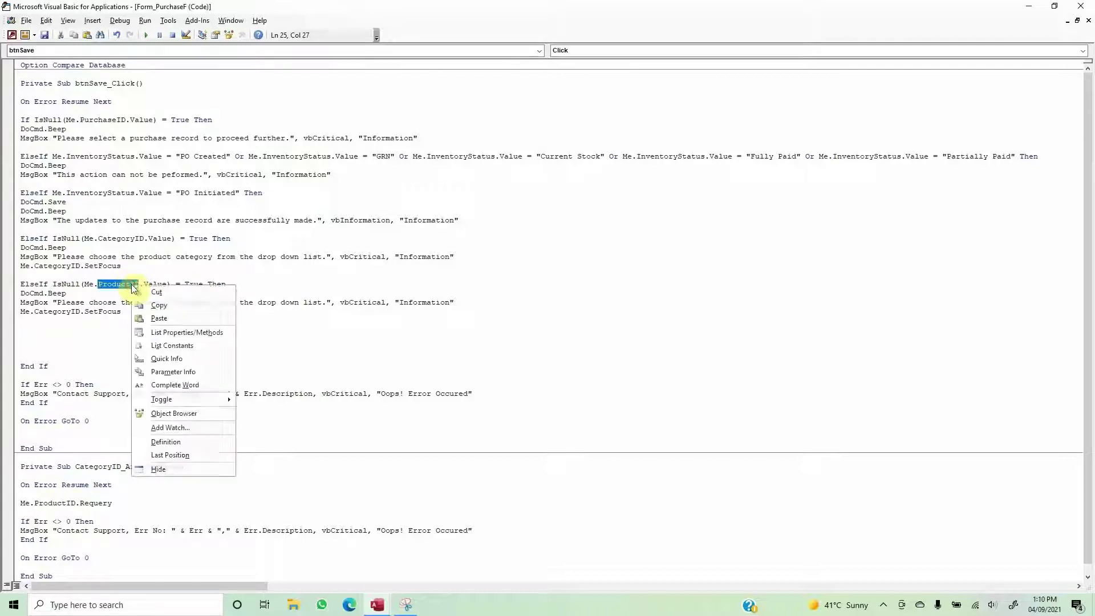
{"action": "left_click", "coordinate": [147, 302]}
{"action": "double_click", "coordinate": [63, 312]}
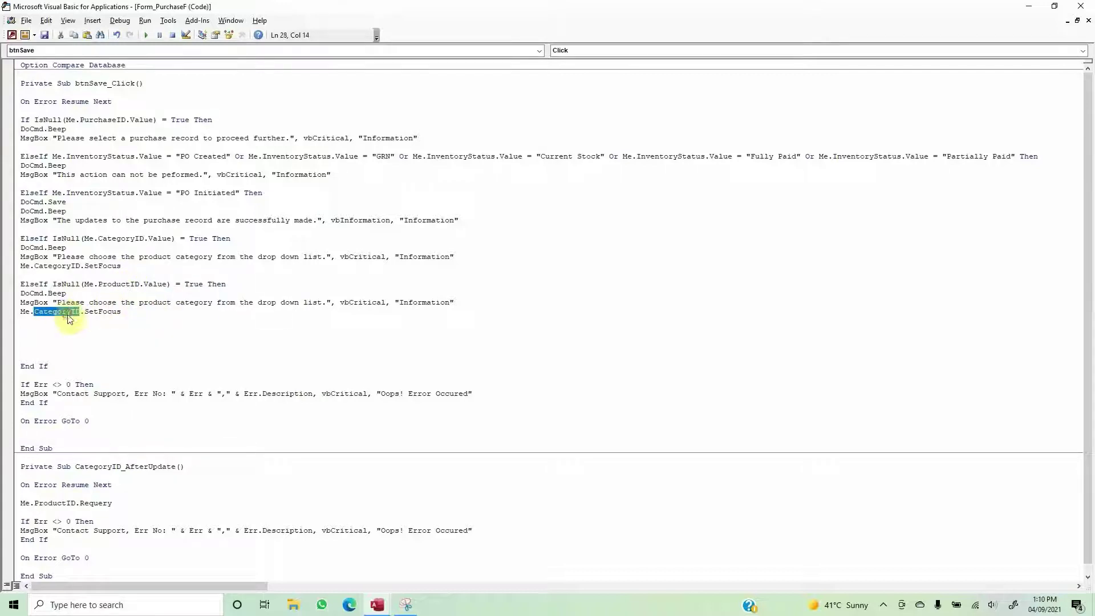
{"action": "key", "text": "ctrl+v"}
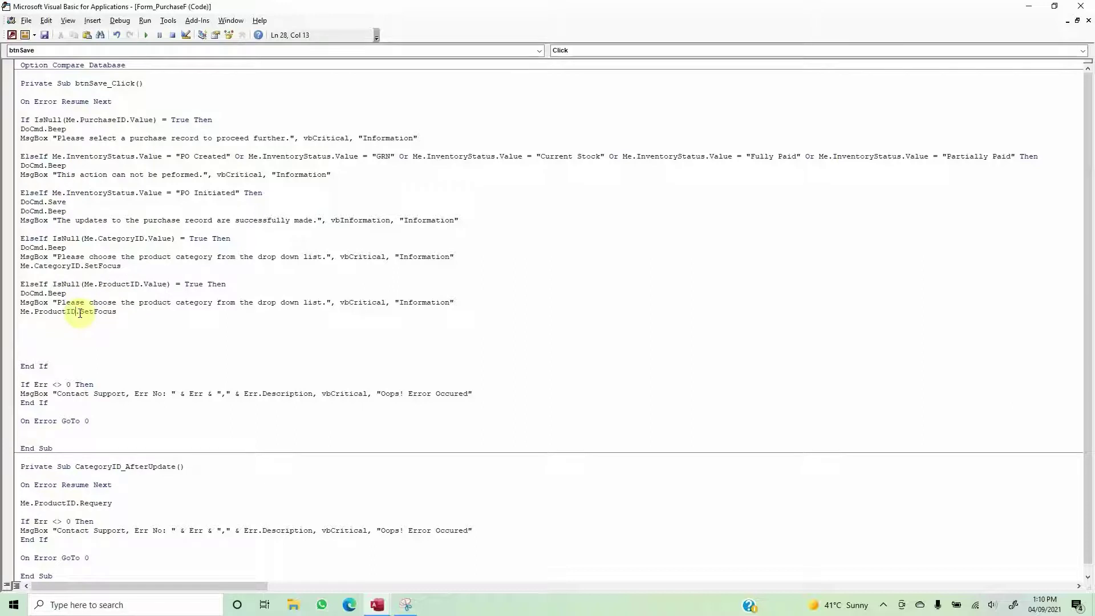
- Shorten the ProductID block's message to "Please choose the product from the drop down list."
{"action": "double_click", "coordinate": [180, 305]}
{"action": "key", "text": "Delete"}
{"action": "key", "text": "Delete"}
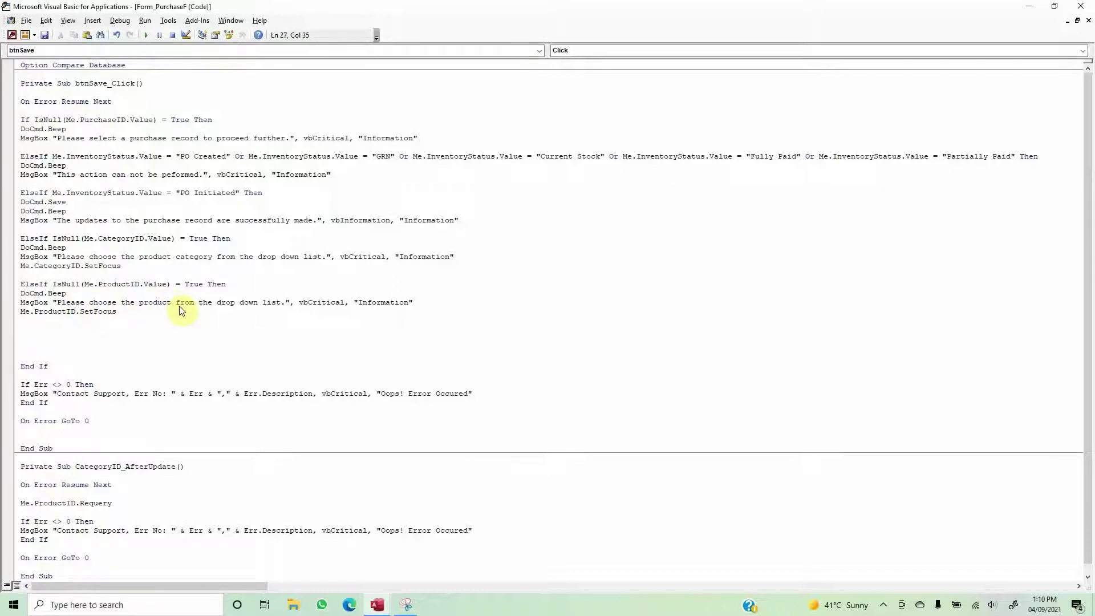
- Duplicate the four-line ProductID ElseIf block directly below the original in btnSave_Click
{"action": "left_click_drag", "start_coordinate": [146, 312], "coordinate": [3, 285]}
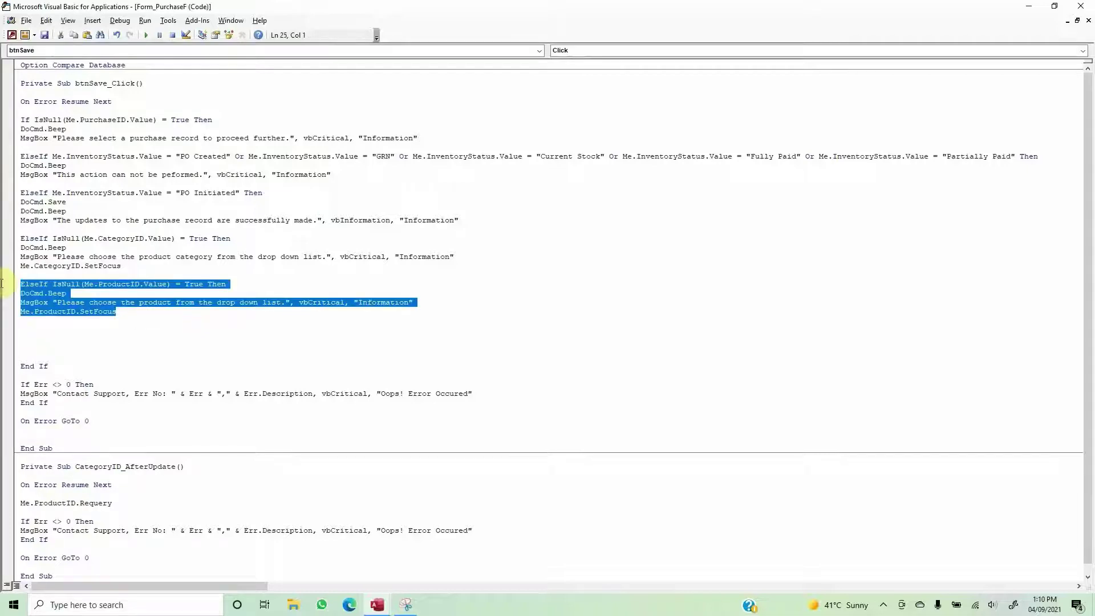
{"action": "key", "text": "ctrl+c"}
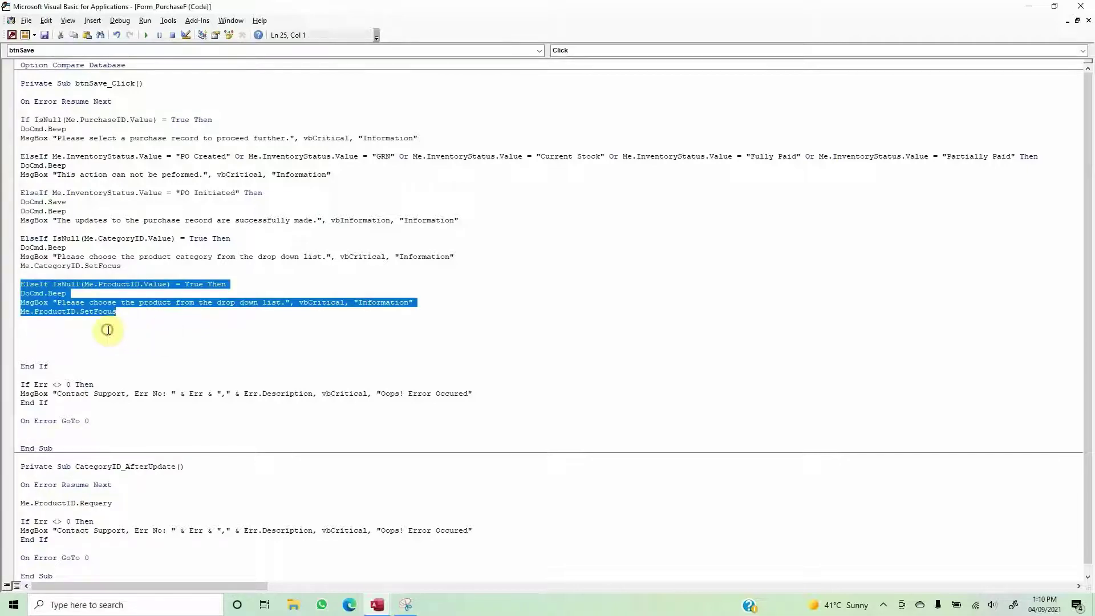
{"action": "left_click", "coordinate": [101, 330]}
{"action": "key", "text": "ctrl+v"}
- Check the Purchase Price field's name on the form and change the duplicated ElseIf condition to IsNull(Me.PurchasePrice.Value)
{"action": "key", "text": "alt+F11"}
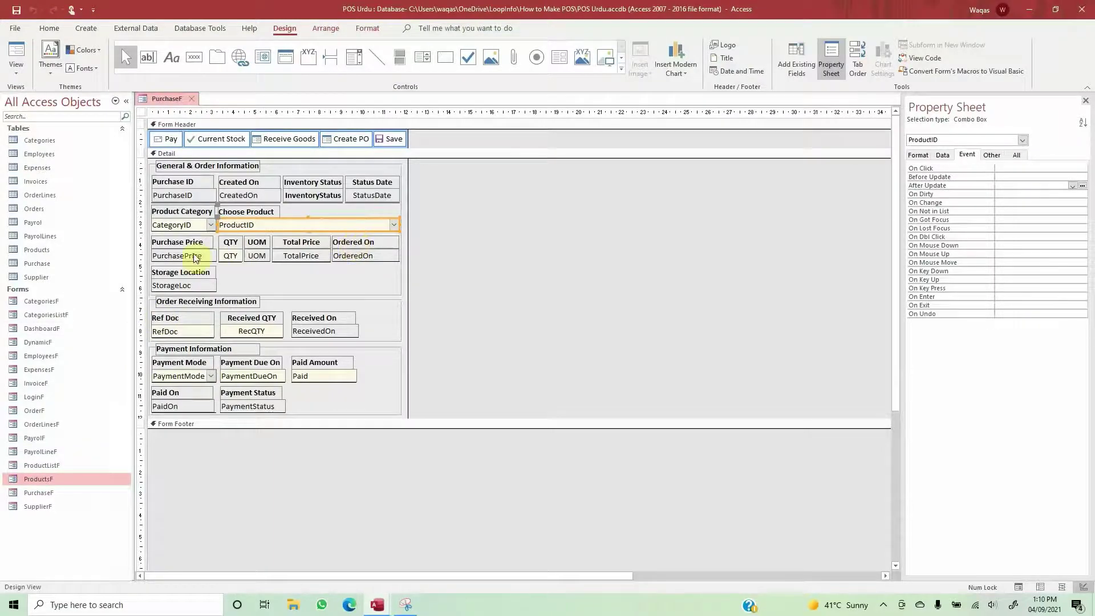
{"action": "key", "text": "alt+F11"}
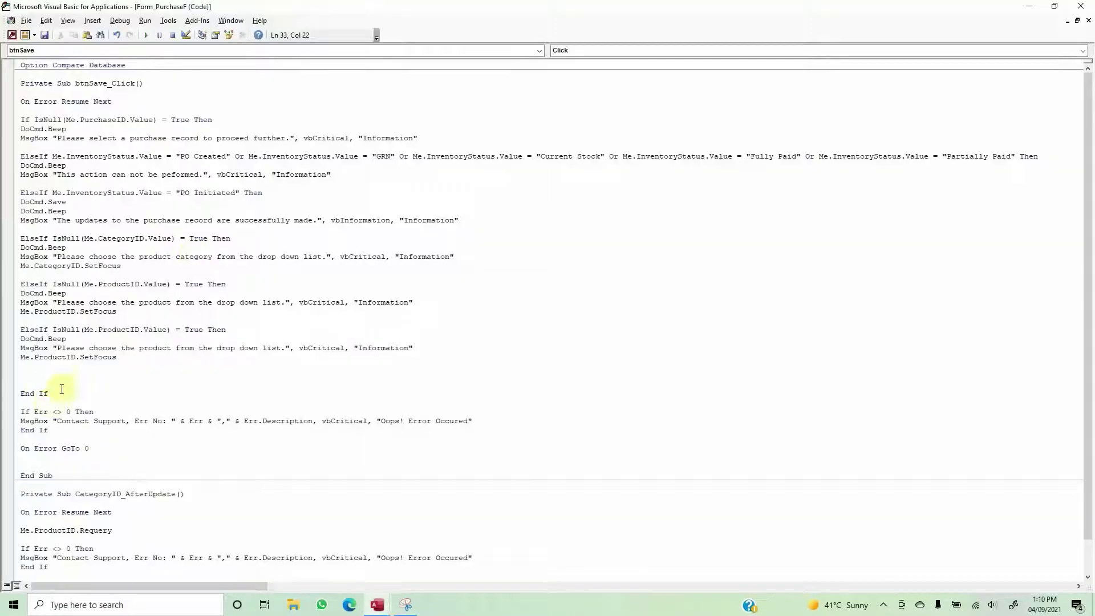
{"action": "left_click", "coordinate": [129, 330]}
{"action": "double_click", "coordinate": [129, 330]}
{"action": "key", "text": "BackSpace"}
{"action": "type", "text": "pucr"}
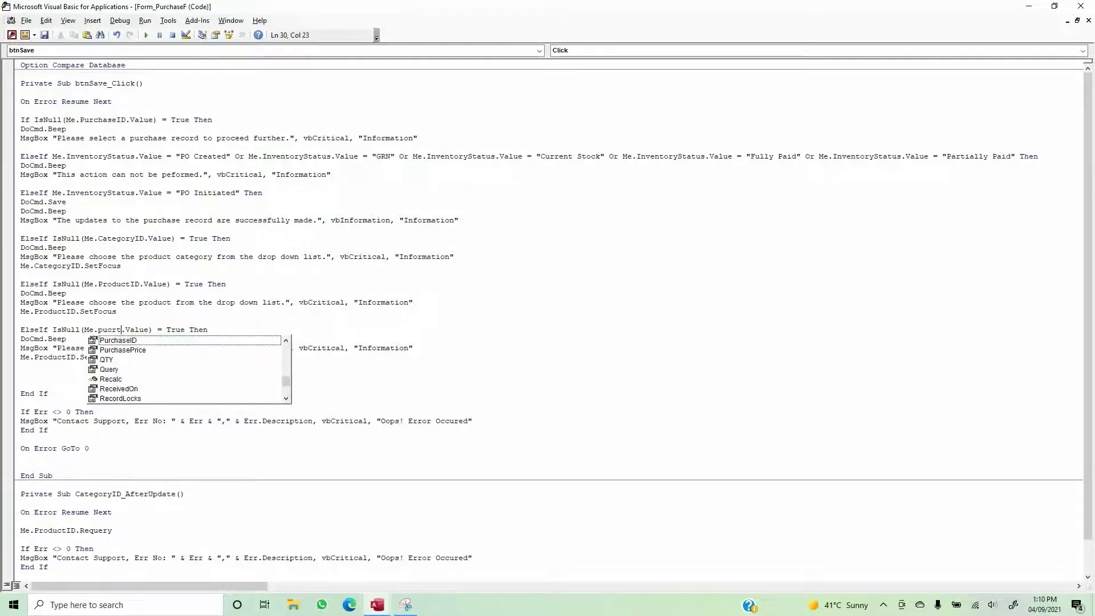
{"action": "key", "text": "Down"}
{"action": "key", "text": "Tab"}
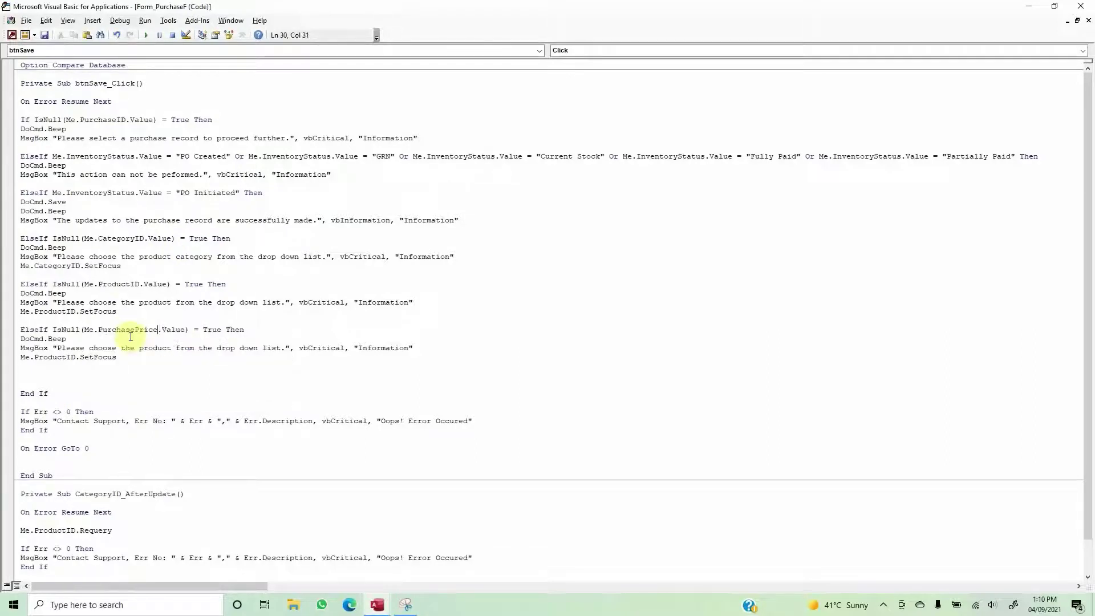
- Extend the PurchasePrice ElseIf condition with Or Me.PurchasePrice.Value = 0 before Then
{"action": "left_click", "coordinate": [226, 329]}
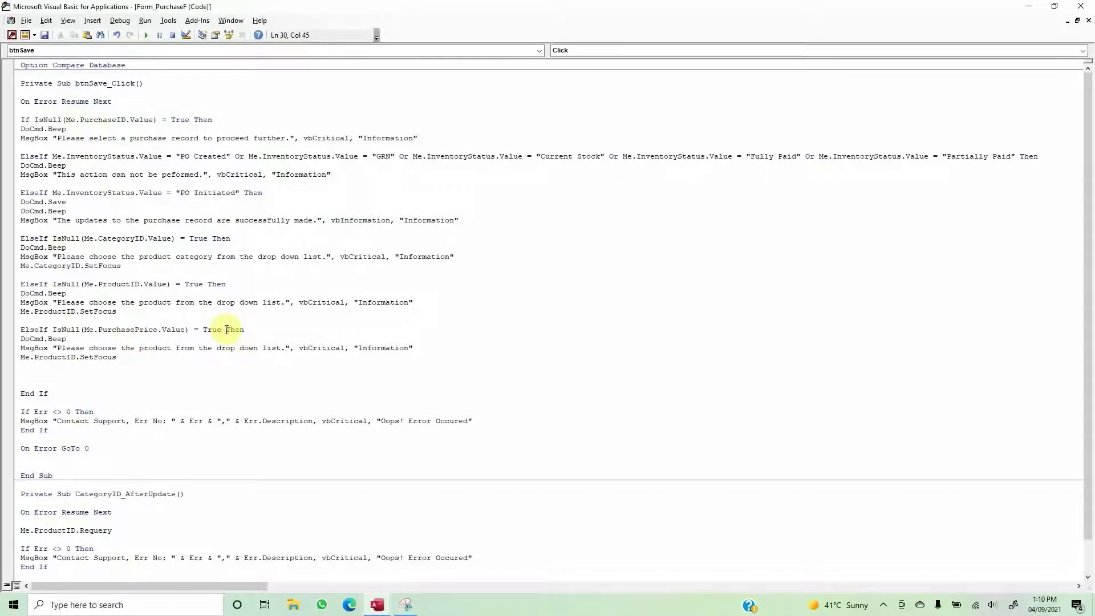
{"action": "type", "text": "oe  "}
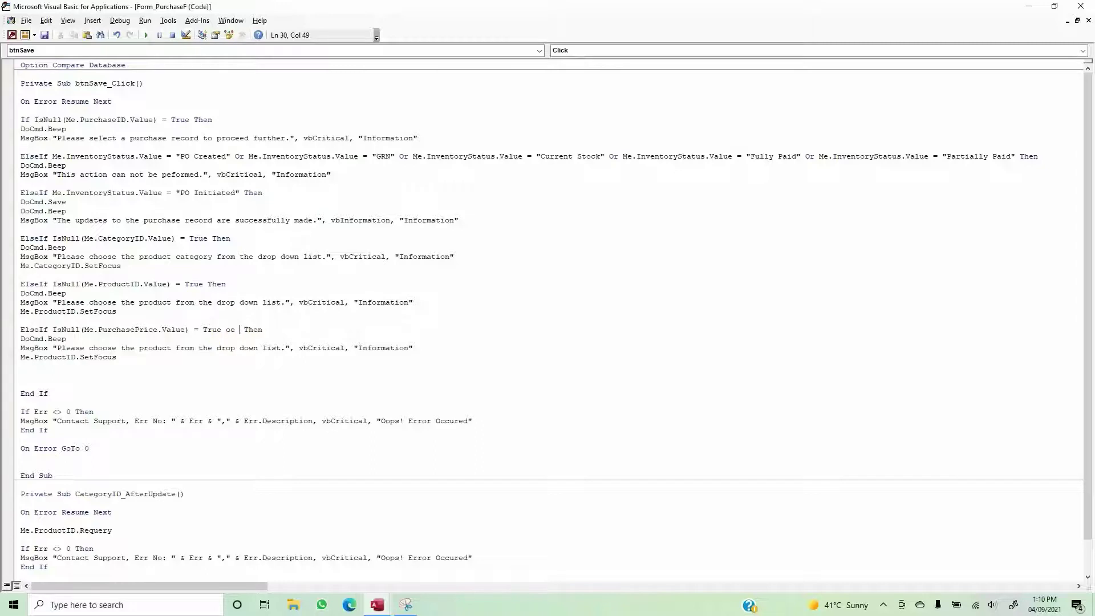
{"action": "type", "text": "me."}
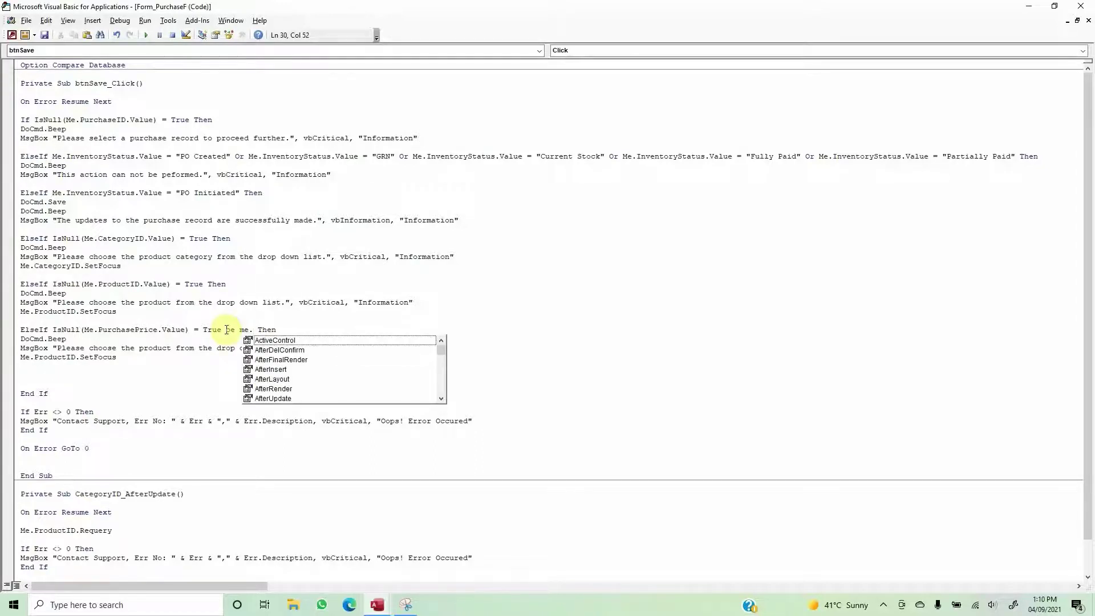
{"action": "type", "text": "purtc"}
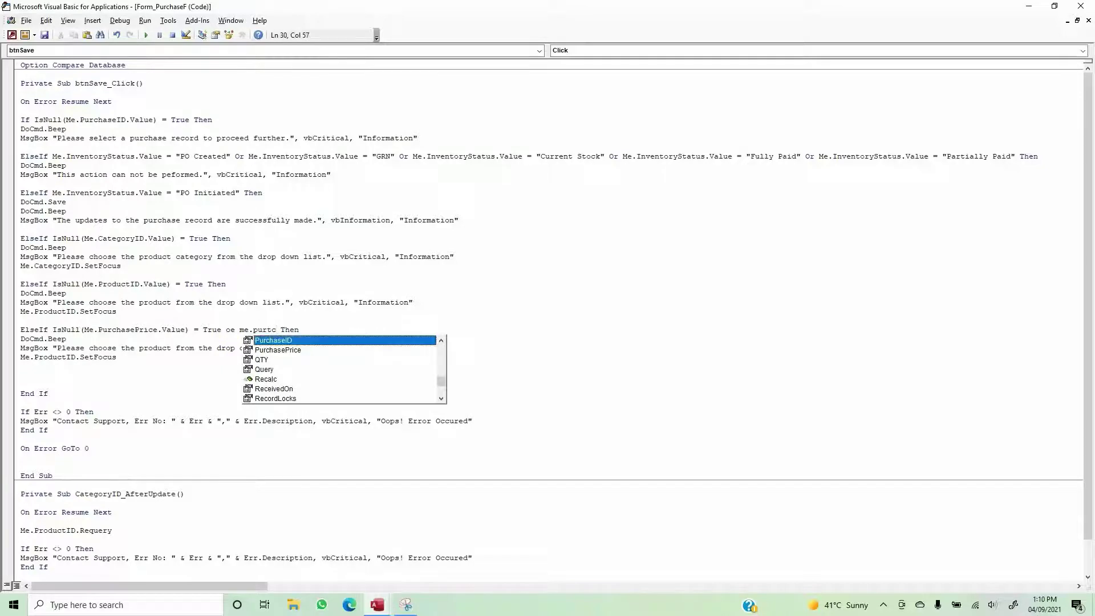
{"action": "key", "text": "Down"}
{"action": "key", "text": "Tab"}
{"action": "type", "text": ".value"}
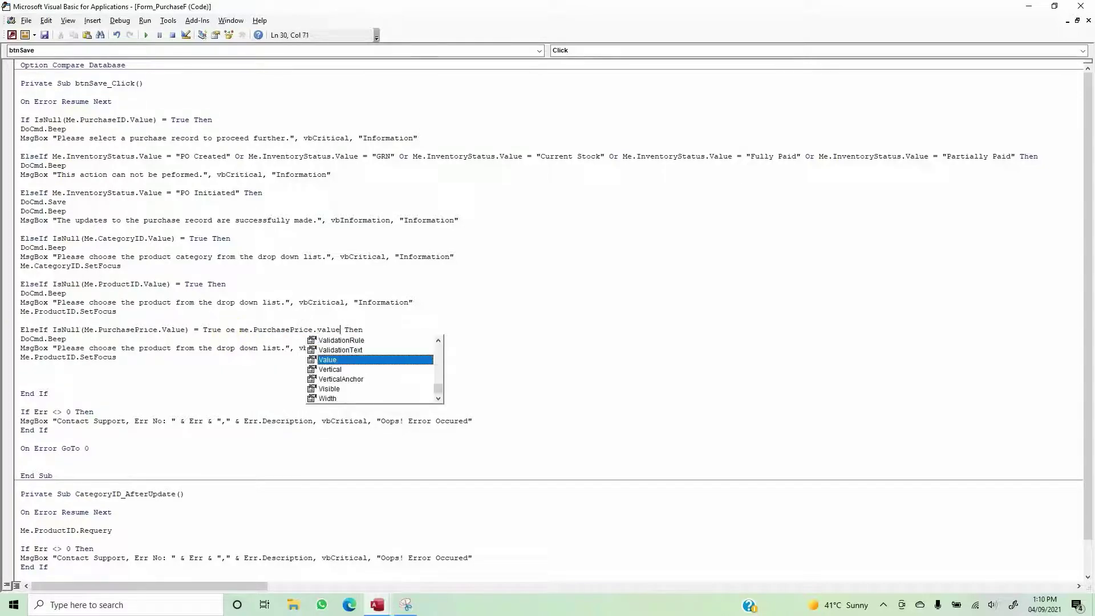
{"action": "type", "text": " = 0"}
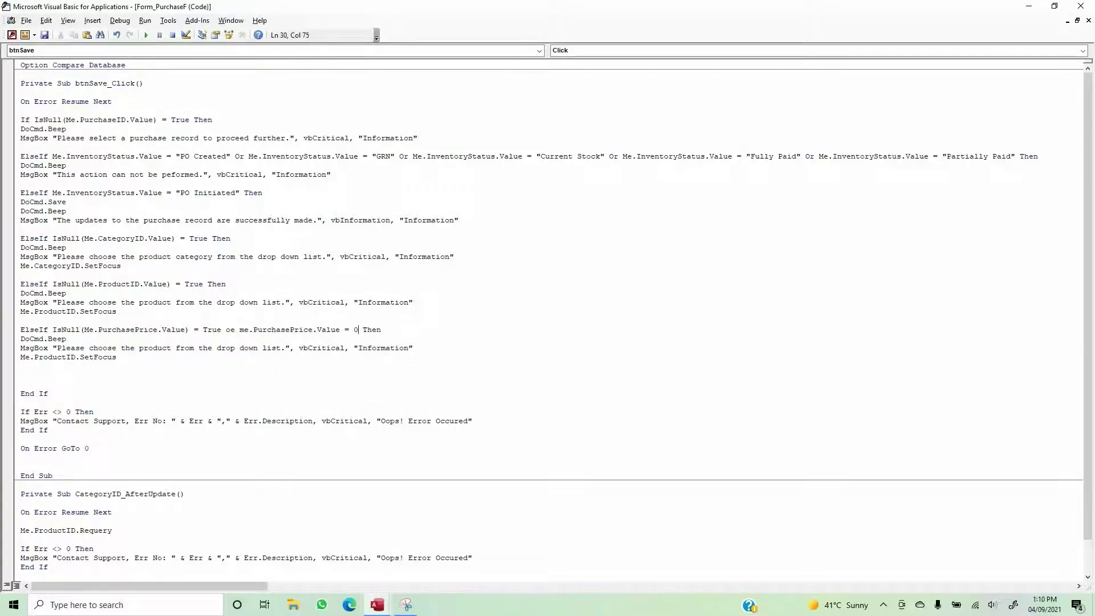
{"action": "left_click", "coordinate": [229, 330]}
{"action": "key", "text": "Return"}
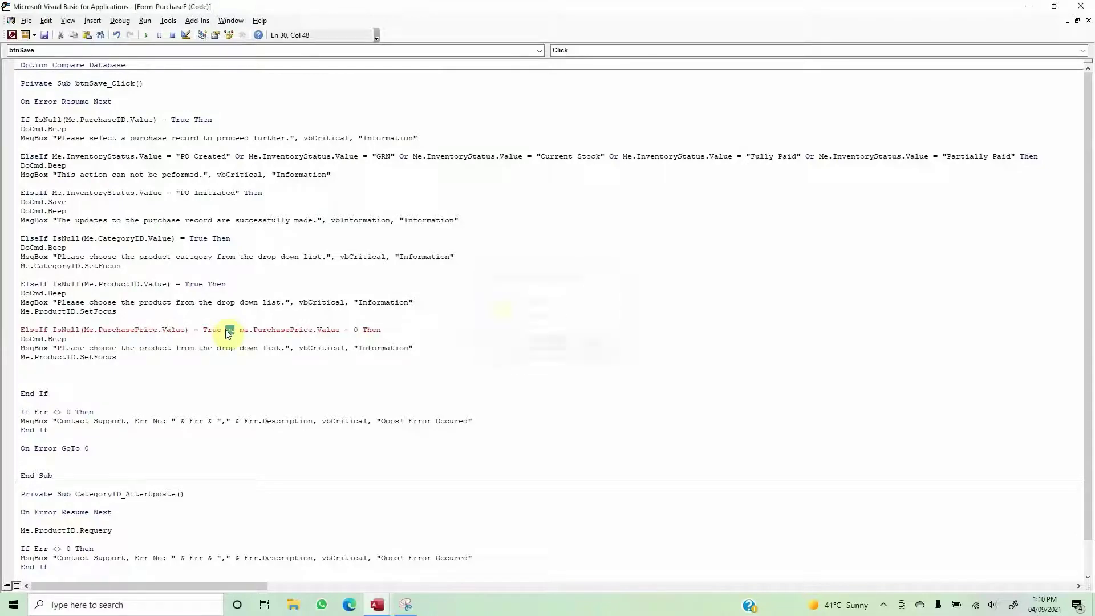
{"action": "type", "text": "o"}
{"action": "type", "text": "r"}
{"action": "key", "text": "Down"}
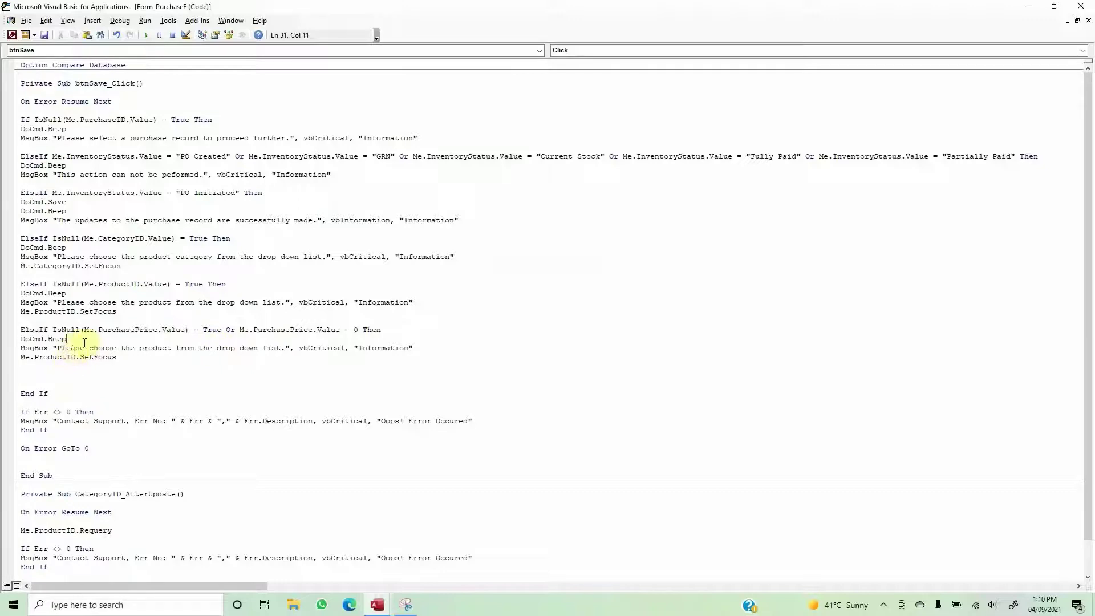
- Try rewording the PurchasePrice block's message as a request beginning "Please provide the purchase price of the"
{"action": "left_click_drag", "start_coordinate": [68, 338], "coordinate": [281, 348]}
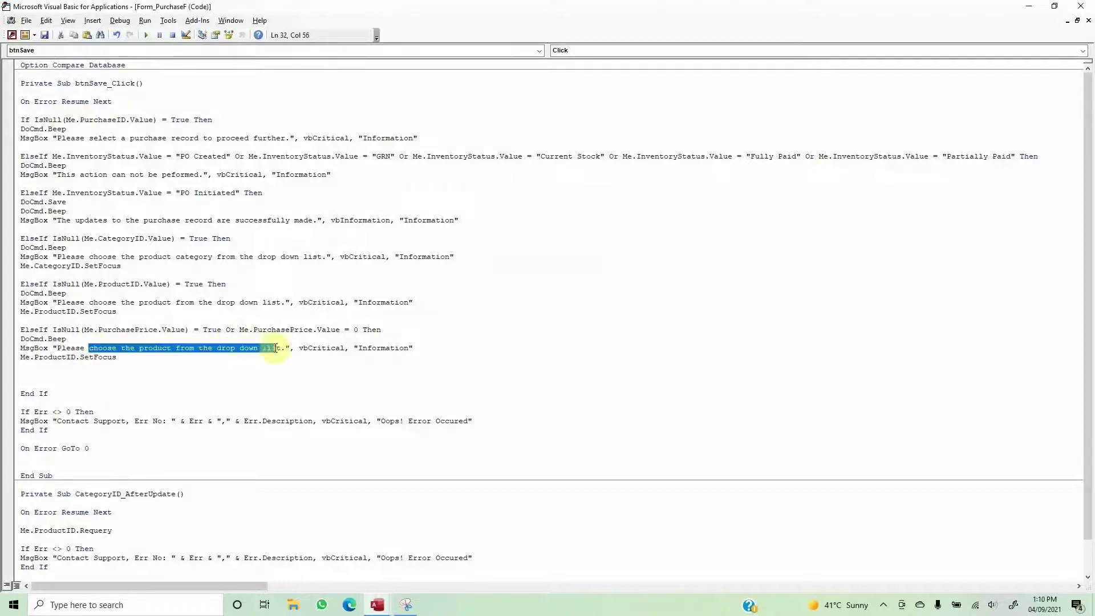
{"action": "type", "text": "proi"}
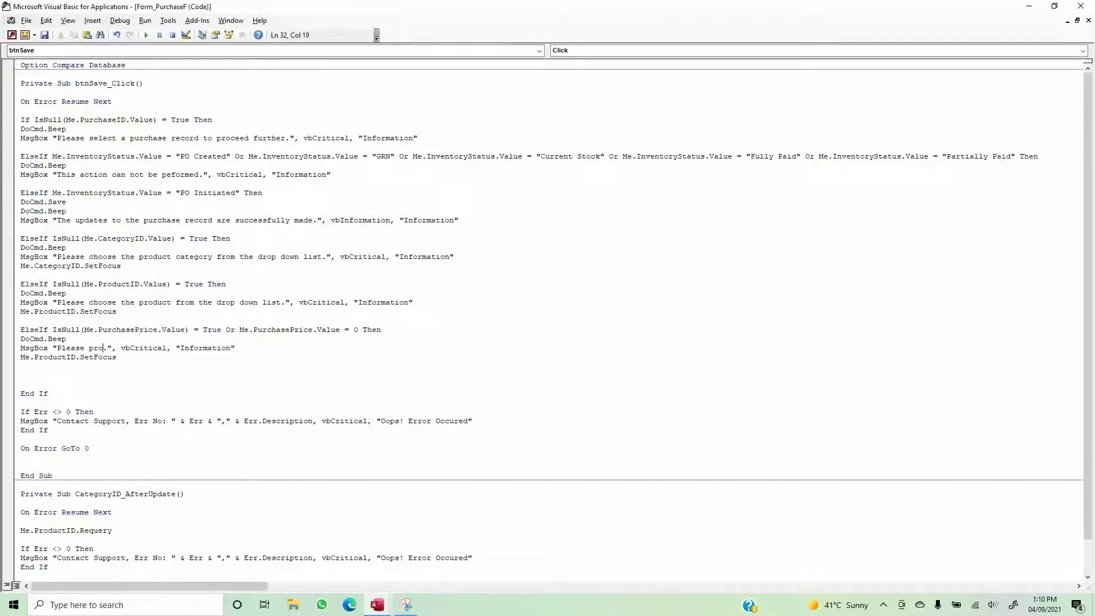
{"action": "type", "text": "ide the pu"}
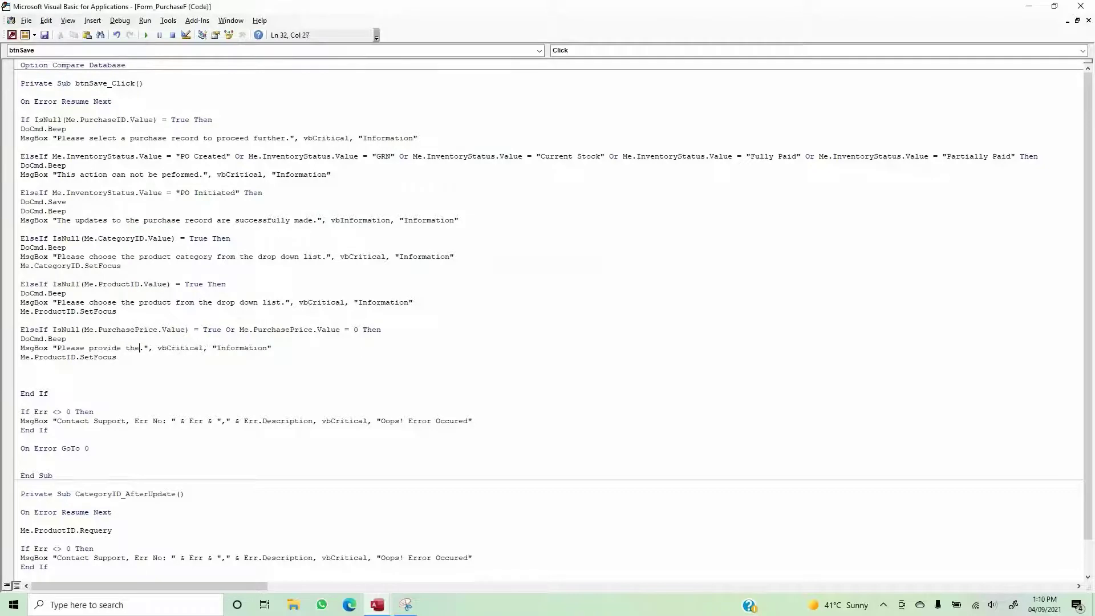
{"action": "type", "text": "rchase pric"}
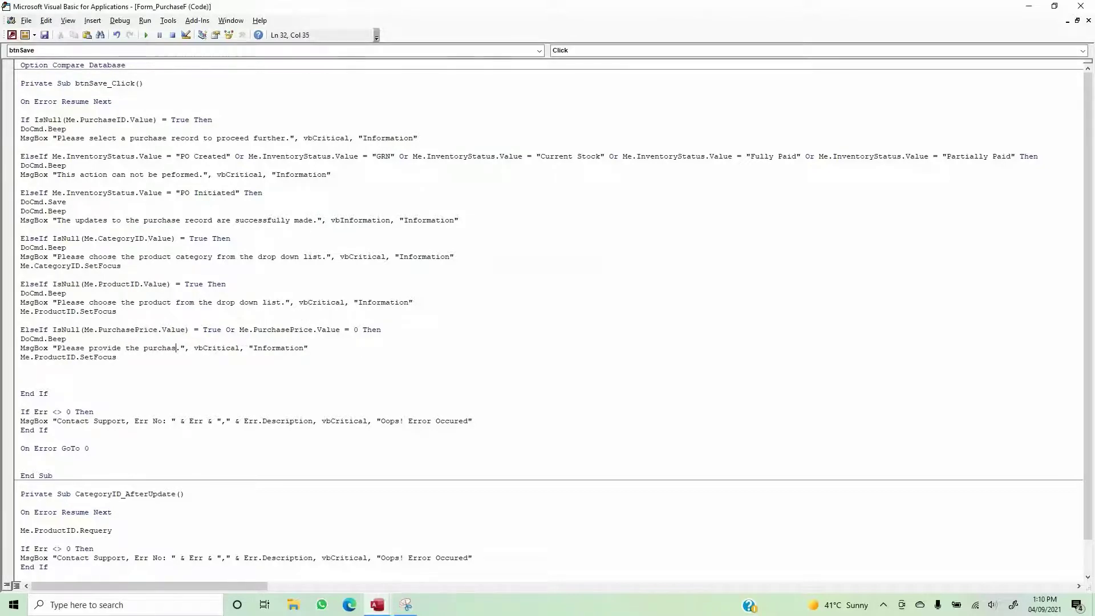
{"action": "type", "text": "e of the pr"}
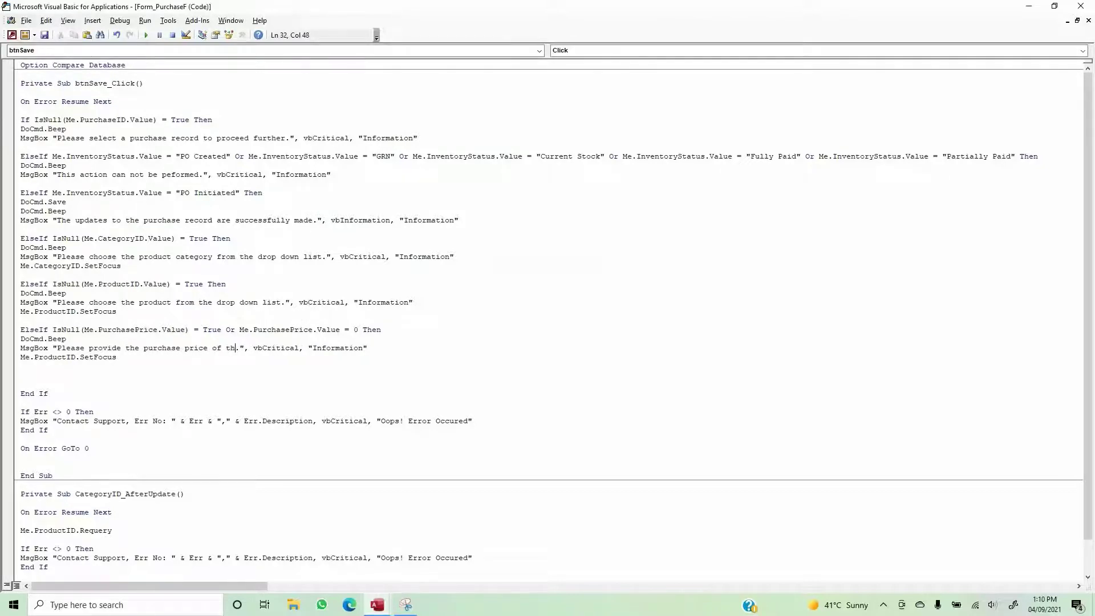
- Replace the PurchasePrice block's message with "The purchase price of the product is missing and hence this action can not be performed."
{"action": "key", "text": "BackSpace"}
{"action": "key", "text": "BackSpace"}
{"action": "key", "text": "BackSpace"}
{"action": "key", "text": "BackSpace"}
{"action": "key", "text": "BackSpace"}
{"action": "key", "text": "BackSpace"}
{"action": "key", "text": "BackSpace"}
{"action": "key", "text": "BackSpace"}
{"action": "key", "text": "BackSpace"}
{"action": "key", "text": "BackSpace"}
{"action": "key", "text": "BackSpace"}
{"action": "key", "text": "BackSpace"}
{"action": "key", "text": "BackSpace"}
{"action": "key", "text": "BackSpace"}
{"action": "key", "text": "BackSpace"}
{"action": "key", "text": "BackSpace"}
{"action": "key", "text": "BackSpace"}
{"action": "key", "text": "BackSpace"}
{"action": "key", "text": "BackSpace"}
{"action": "key", "text": "BackSpace"}
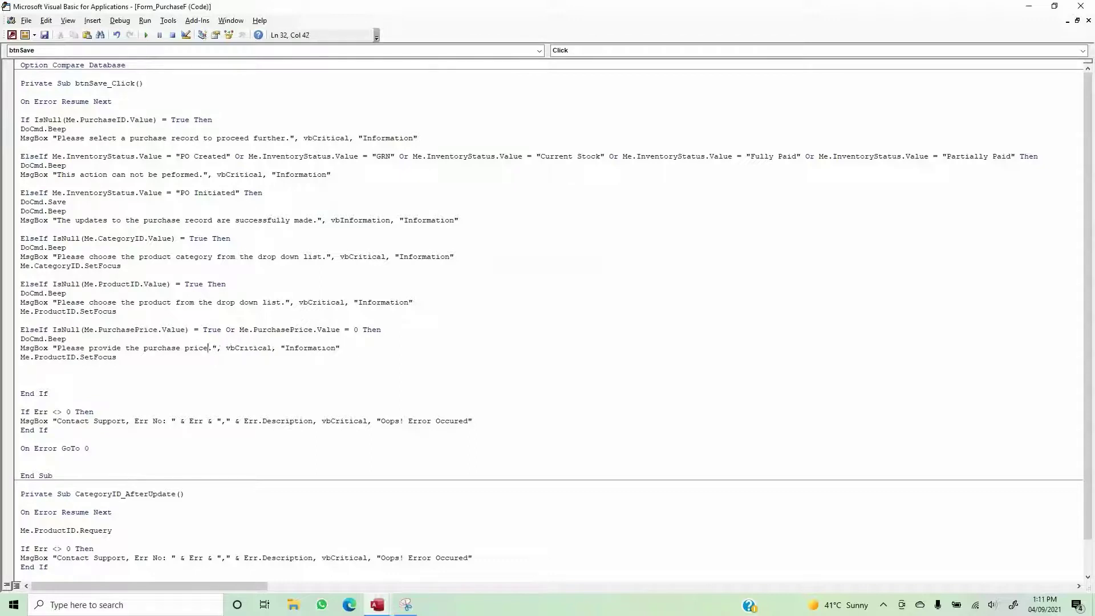
{"action": "key", "text": "BackSpace"}
{"action": "key", "text": "BackSpace"}
{"action": "key", "text": "BackSpace"}
{"action": "key", "text": "BackSpace"}
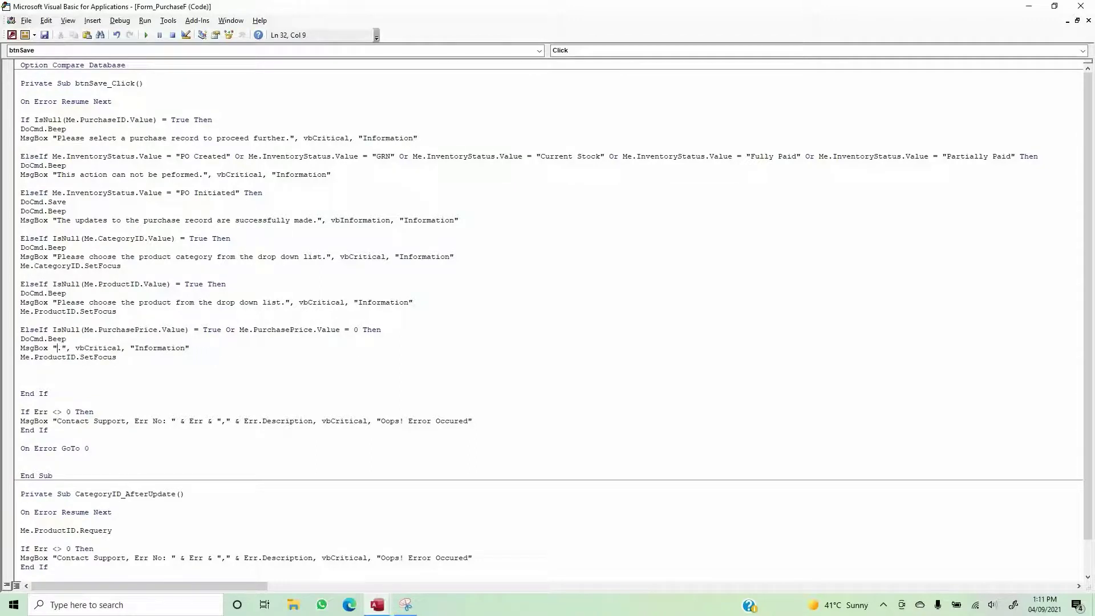
{"action": "type", "text": "The purchase pri"}
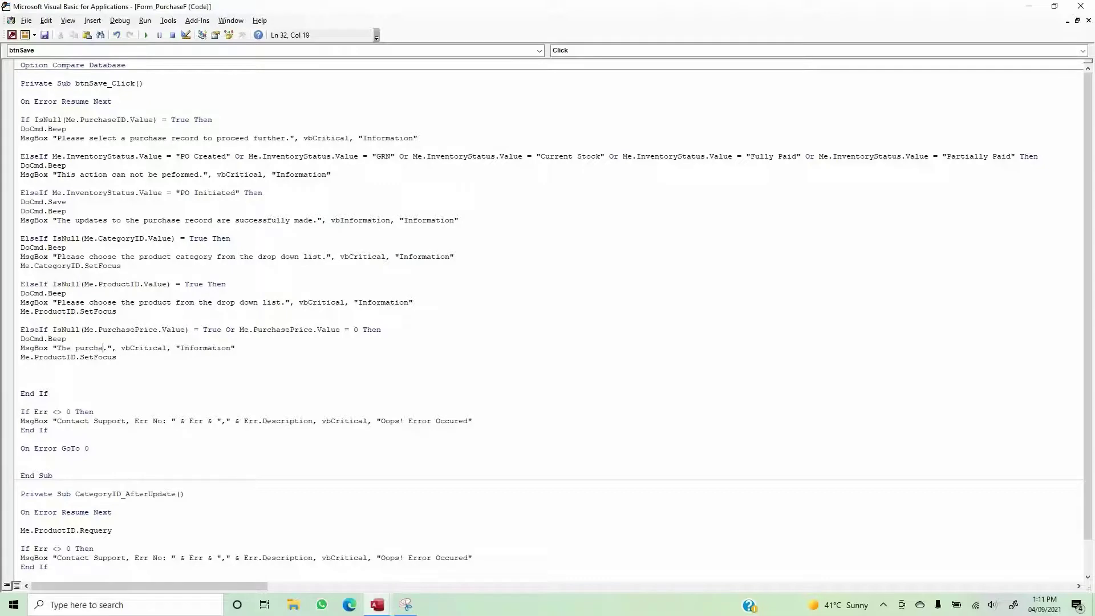
{"action": "type", "text": "ce pf"}
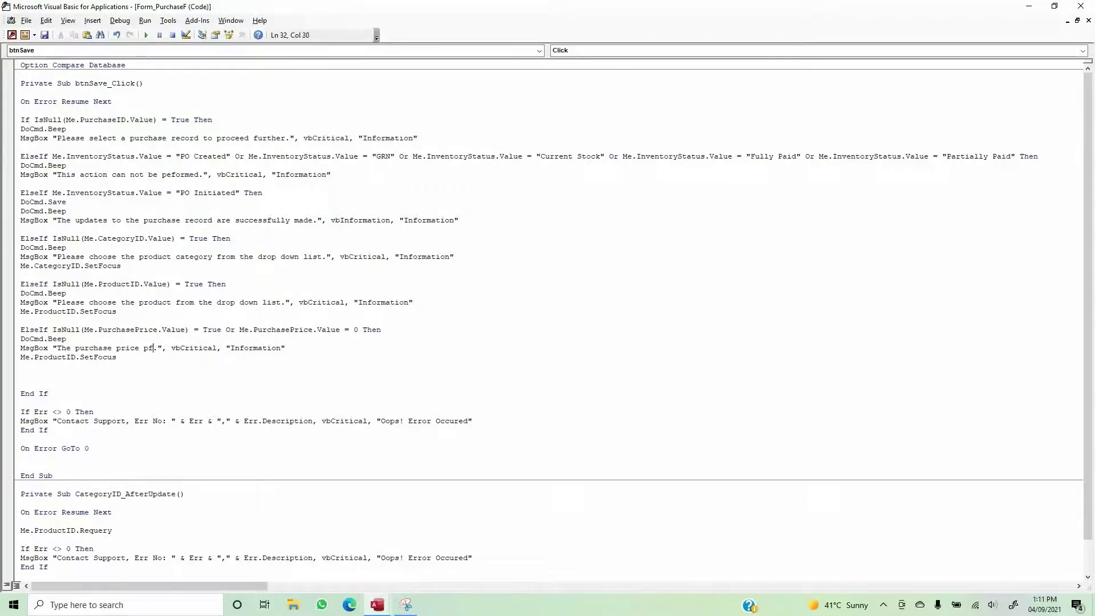
{"action": "key", "text": "BackSpace"}
{"action": "key", "text": "BackSpace"}
{"action": "key", "text": "BackSpace"}
{"action": "type", "text": "of the "}
{"action": "type", "text": "product is mi"}
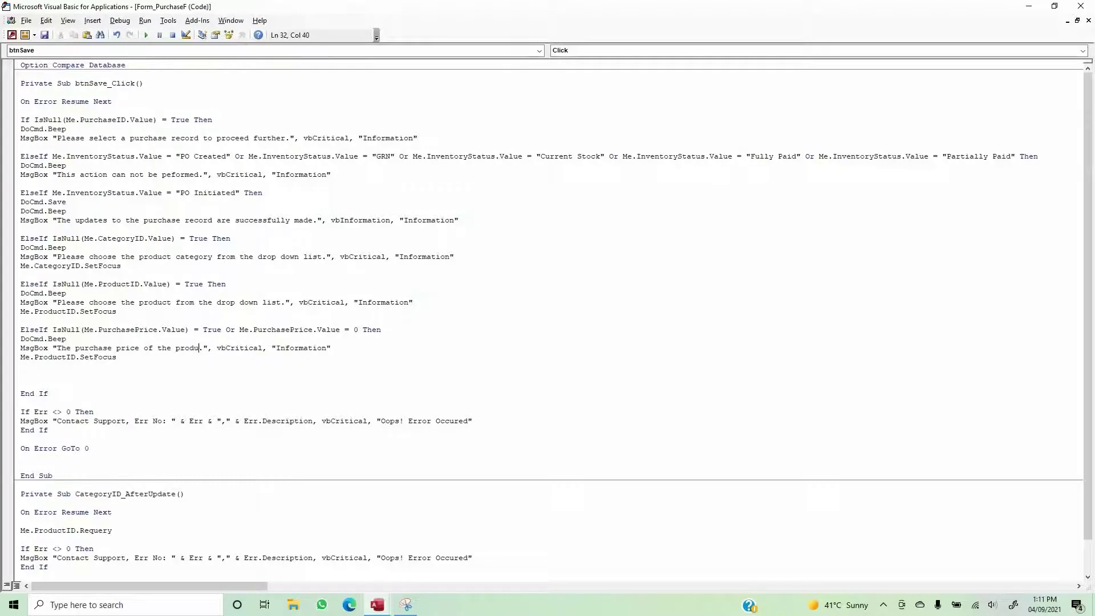
{"action": "type", "text": "ssing and hen"}
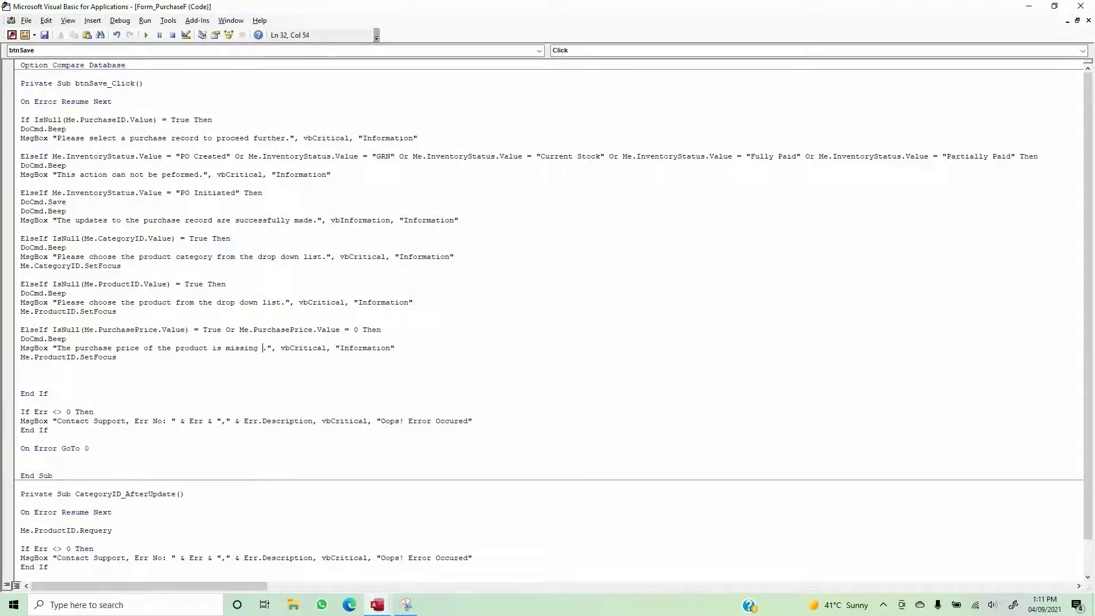
{"action": "type", "text": "ce this actio"}
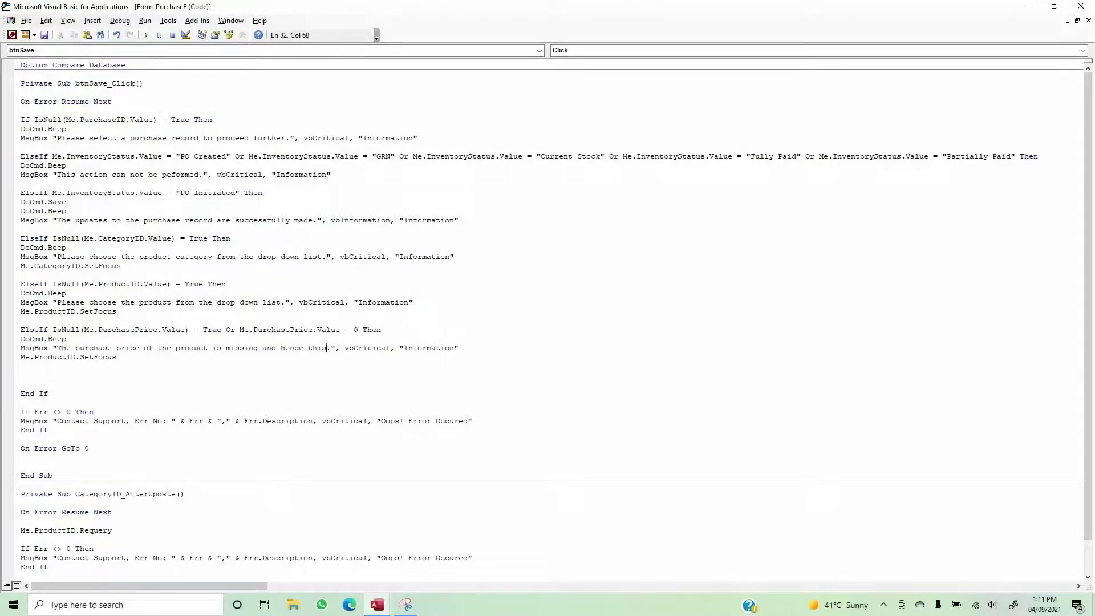
{"action": "type", "text": "n can not b"}
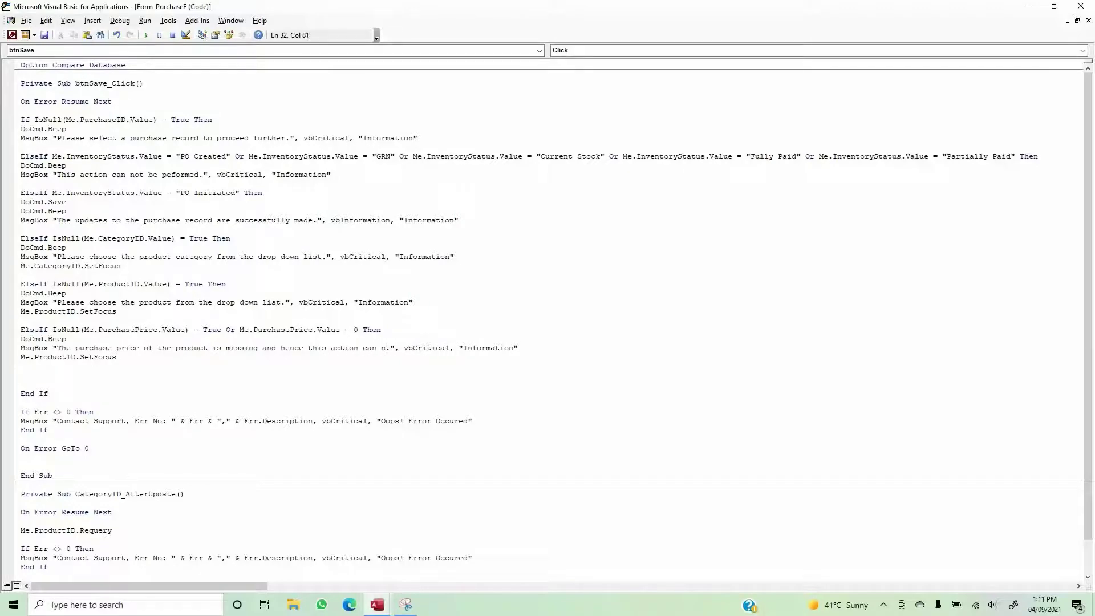
{"action": "type", "text": "e pe"}
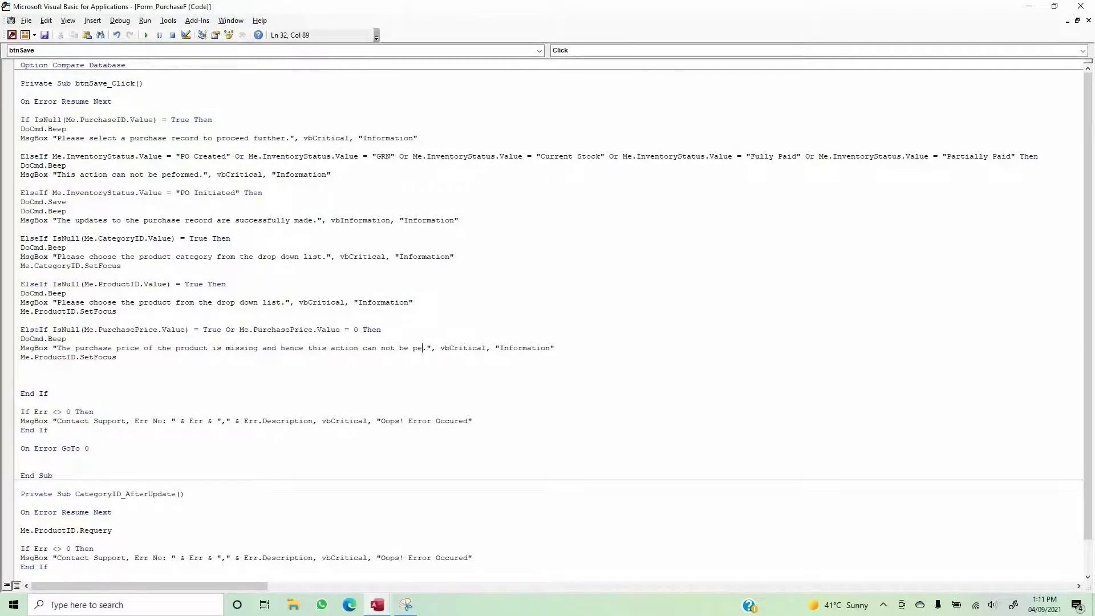
{"action": "type", "text": "rformed"}
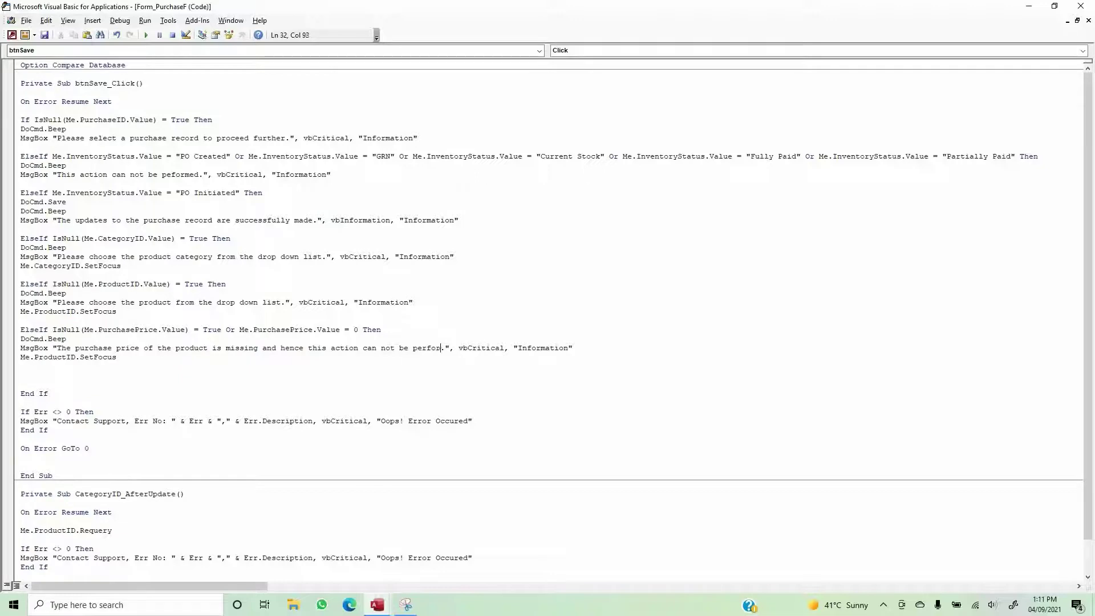
- Copy PurchasePrice from the condition and replace ProductID with it in that block's SetFocus line
{"action": "double_click", "coordinate": [107, 329]}
{"action": "key", "text": "ctrl+c"}
{"action": "double_click", "coordinate": [54, 358]}
{"action": "key", "text": "ctrl+v"}
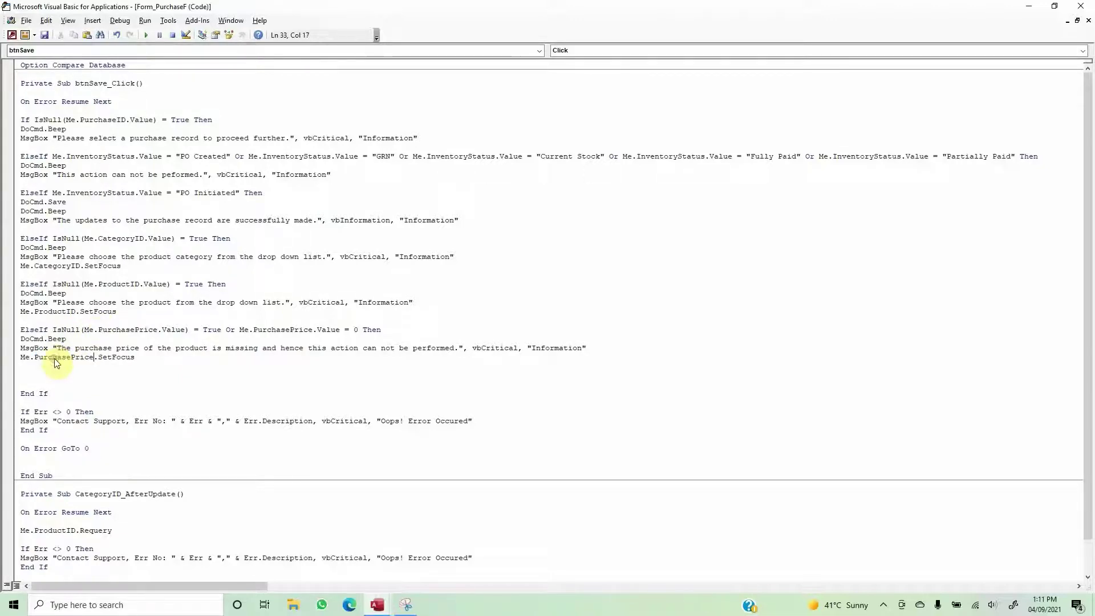
- Check the PurchasePrice text box on the form and remove the Me.PurchasePrice.SetFocus line from the code
{"action": "key", "text": "alt+F11"}
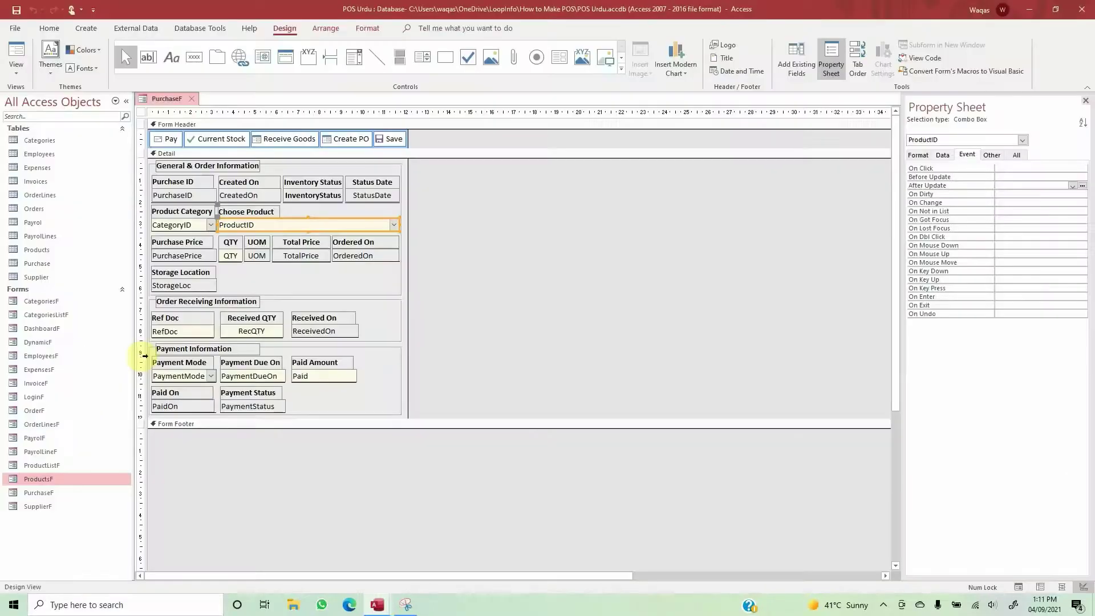
{"action": "left_click", "coordinate": [179, 260]}
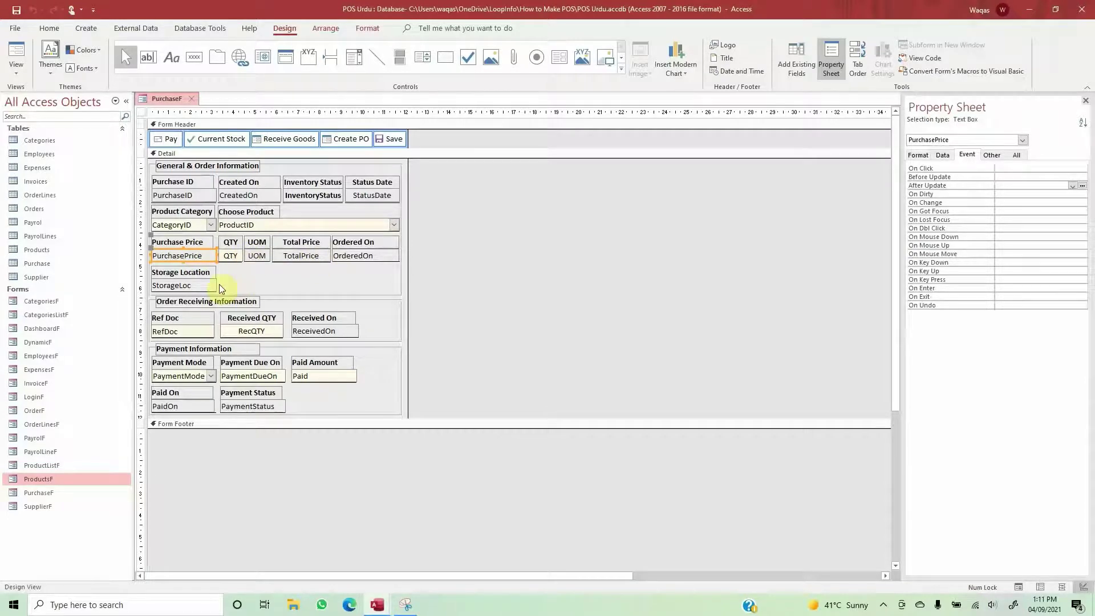
{"action": "key", "text": "alt+F11"}
{"action": "left_click_drag", "start_coordinate": [134, 358], "coordinate": [16, 360]}
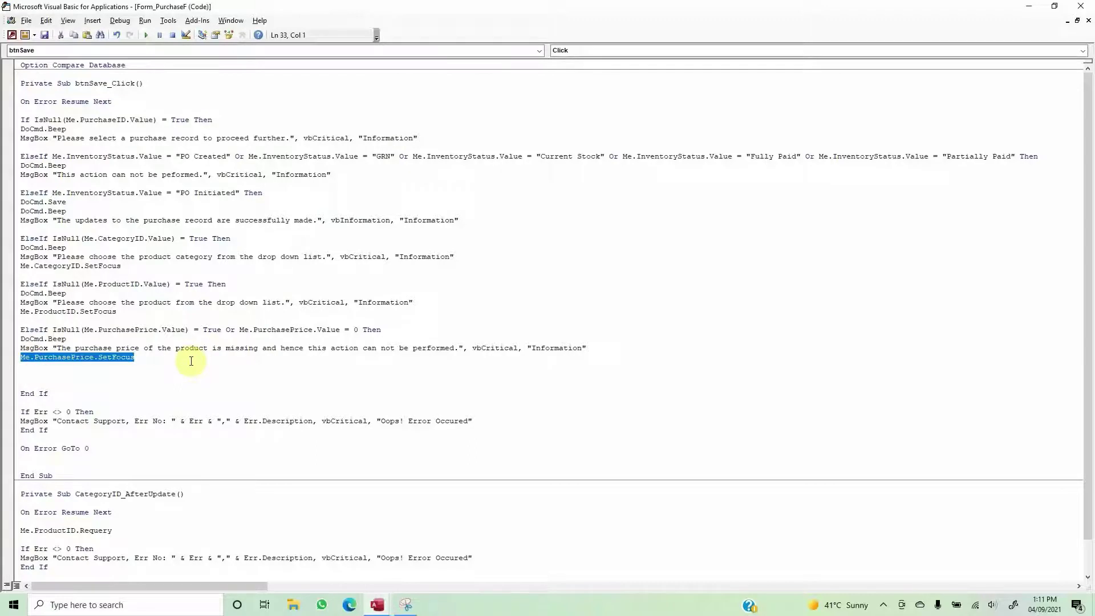
{"action": "key", "text": "ctrl+x"}
- Duplicate the PurchasePrice validation block, including its condition, beep and message lines, directly below the original
{"action": "key", "text": "Up"}
{"action": "key", "text": "Up"}
{"action": "key", "text": "Up"}
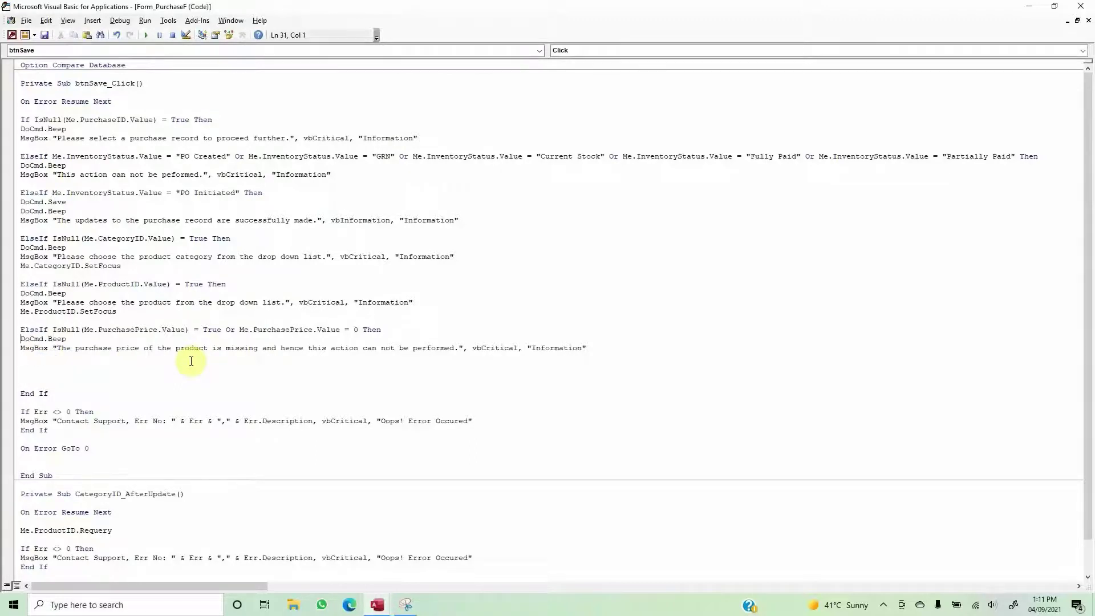
{"action": "key", "text": "shift+Down"}
{"action": "key", "text": "shift+Down"}
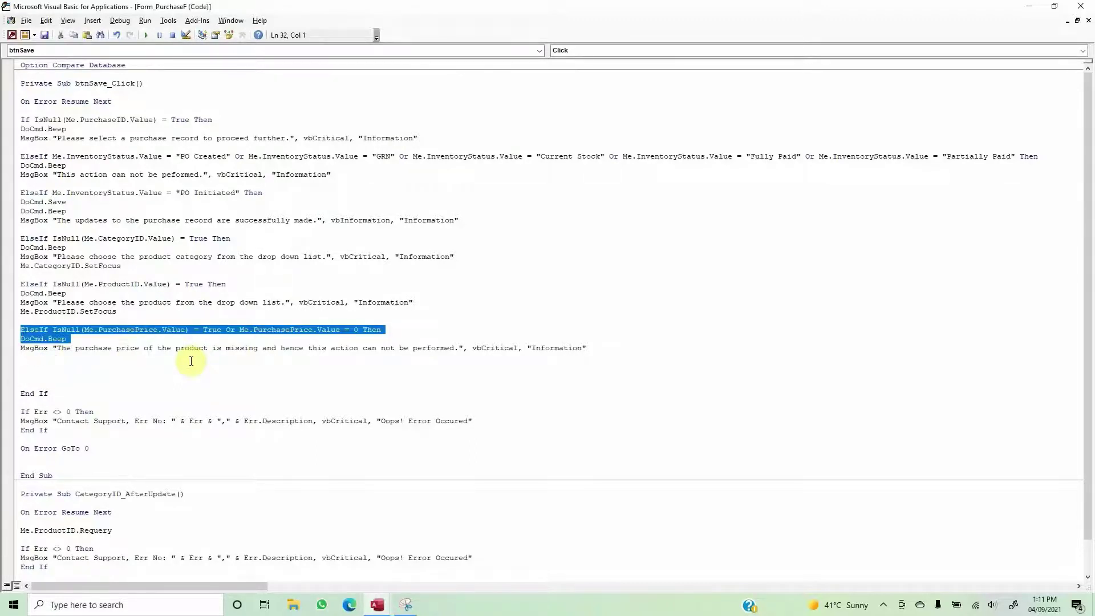
{"action": "key", "text": "shift+Down"}
{"action": "left_click", "coordinate": [191, 360]}
{"action": "key", "text": "ctrl+v"}
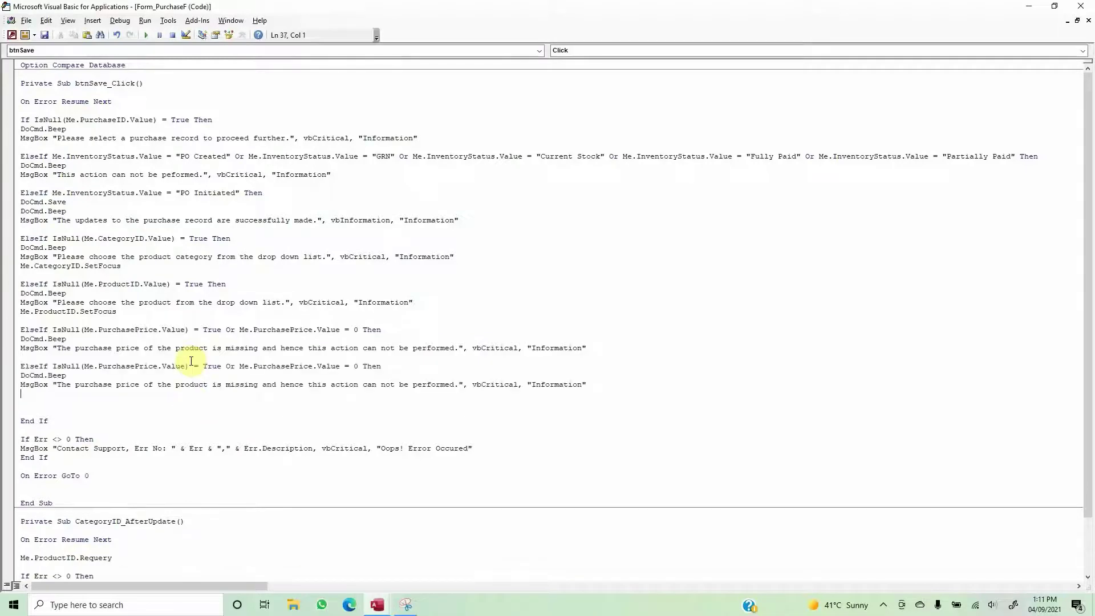
- Change the duplicated block's condition to IsNull(Me.UOM.Value) = True, removing the Or comparison with PurchasePrice
{"action": "key", "text": "alt+F11"}
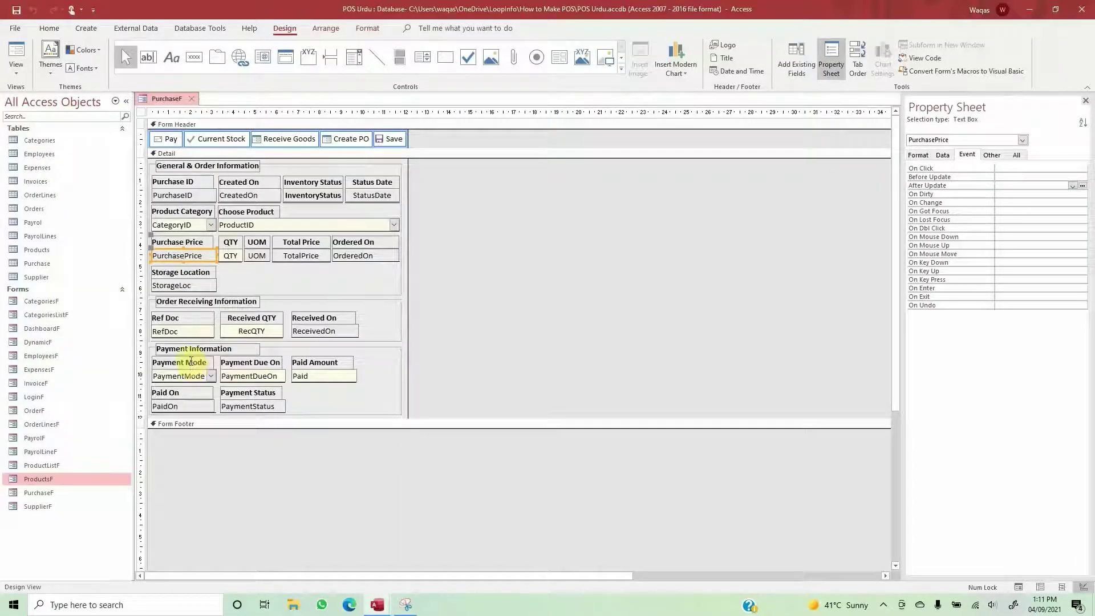
{"action": "key", "text": "alt+F11"}
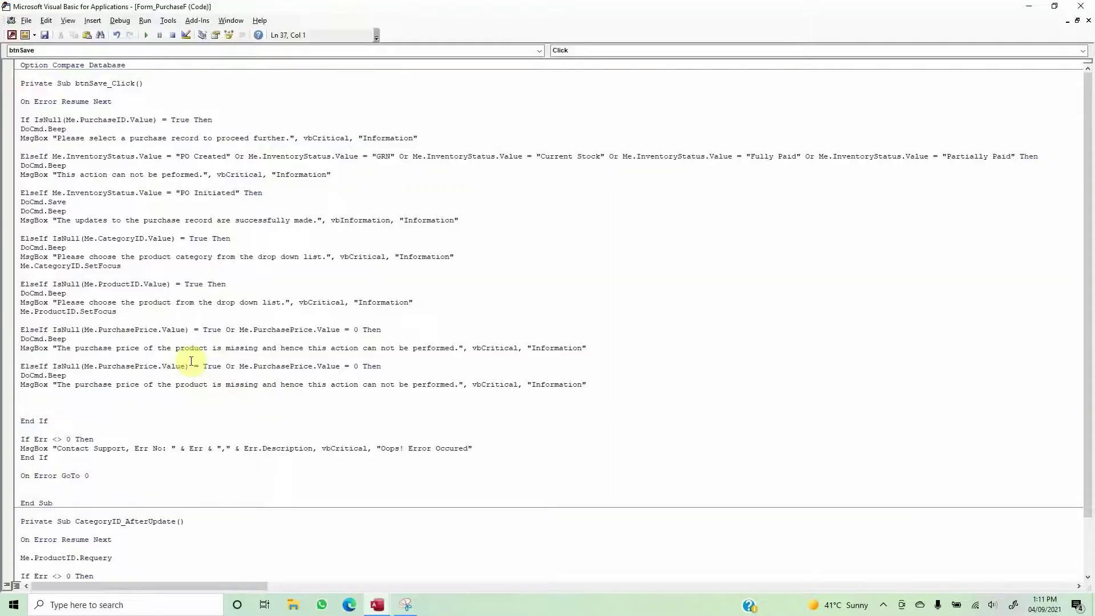
{"action": "double_click", "coordinate": [113, 368]}
{"action": "key", "text": "BackSpace"}
{"action": "key", "text": "BackSpace"}
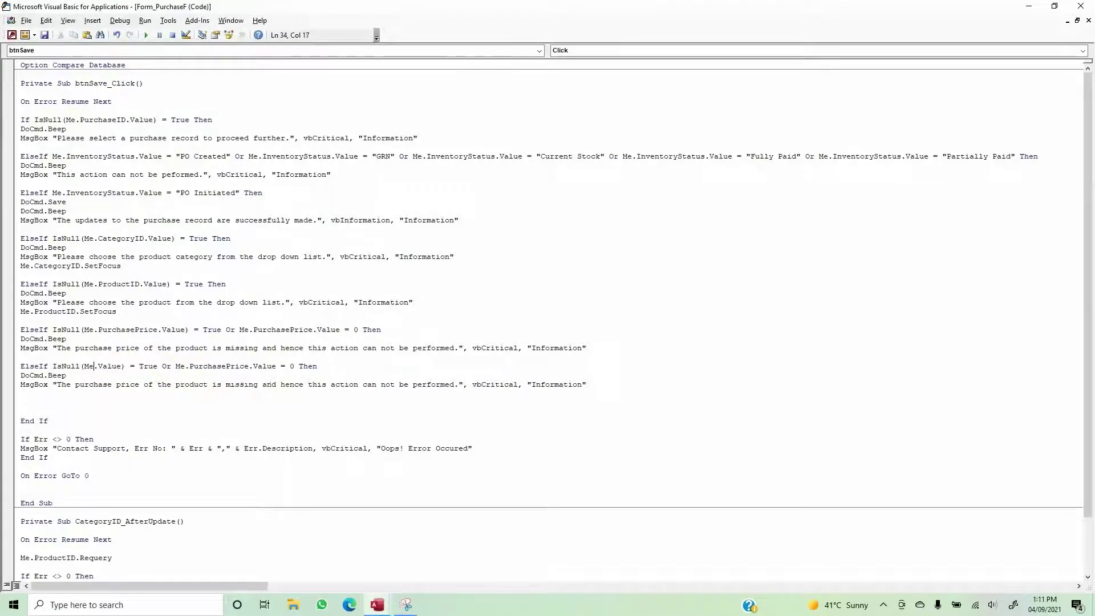
{"action": "type", "text": ".uo"}
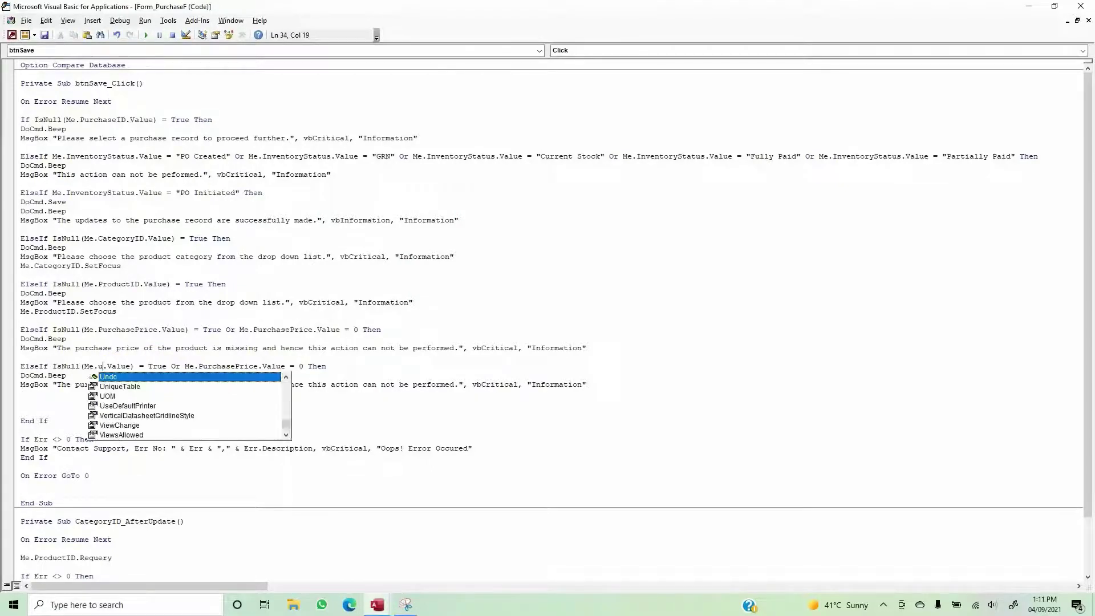
{"action": "key", "text": "Tab"}
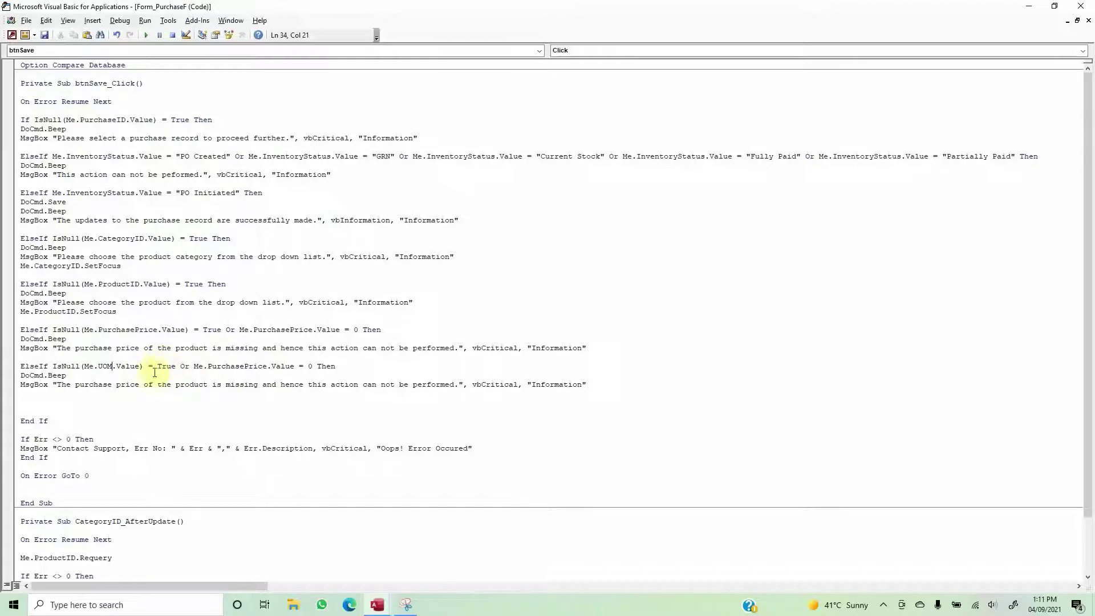
{"action": "left_click_drag", "start_coordinate": [184, 368], "coordinate": [312, 368]}
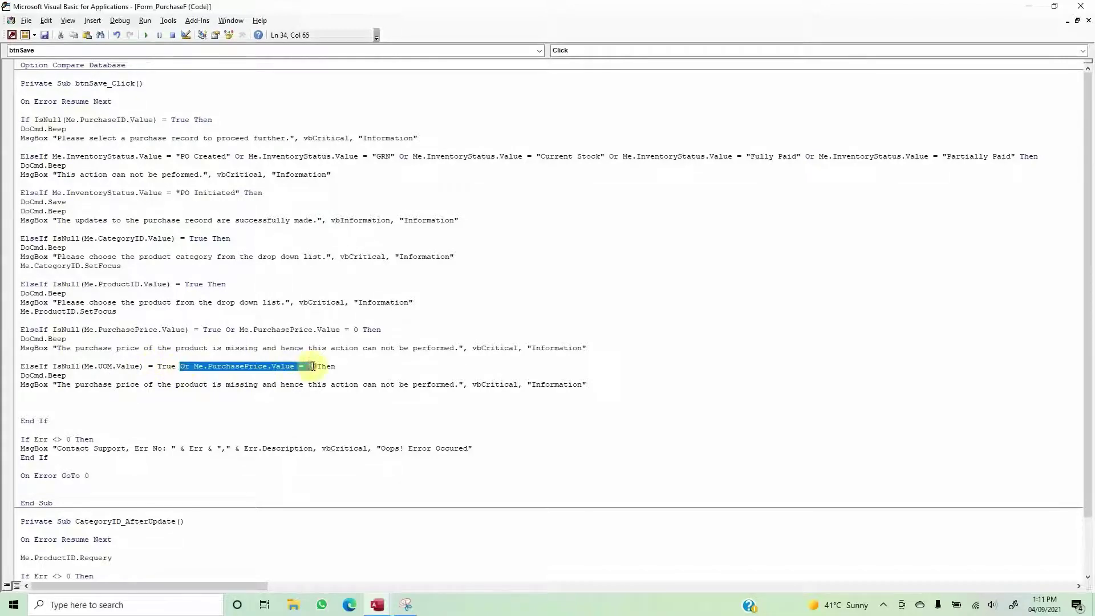
{"action": "key", "text": "Delete"}
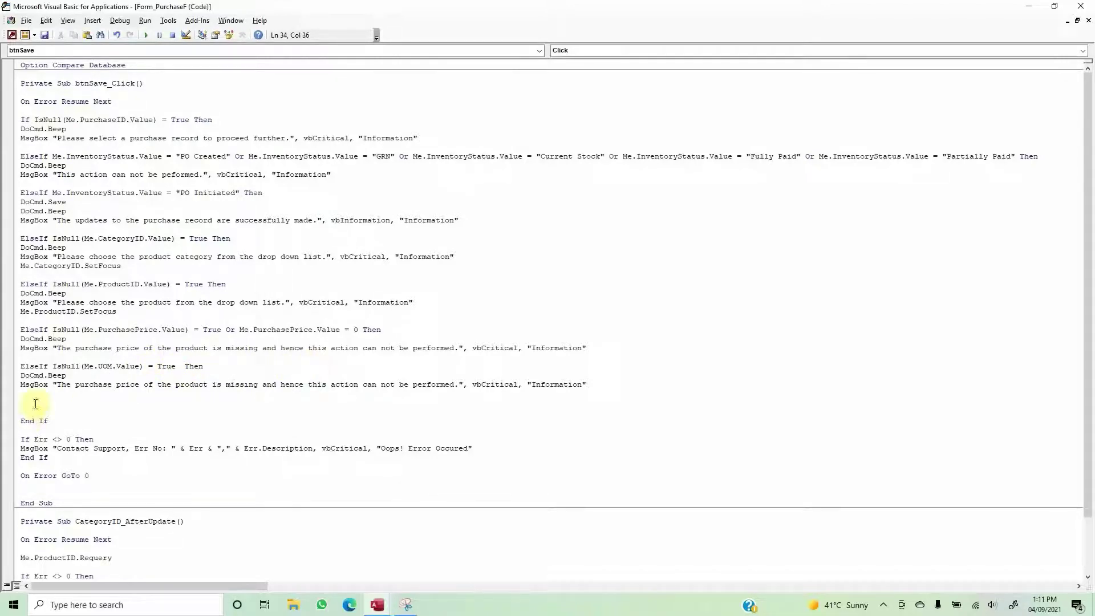
- Replace "purchase price" with "unit of measure" in the UOM block's message
{"action": "left_click", "coordinate": [57, 385]}
{"action": "left_click_drag", "start_coordinate": [88, 385], "coordinate": [454, 384]}
{"action": "left_click", "coordinate": [75, 385]}
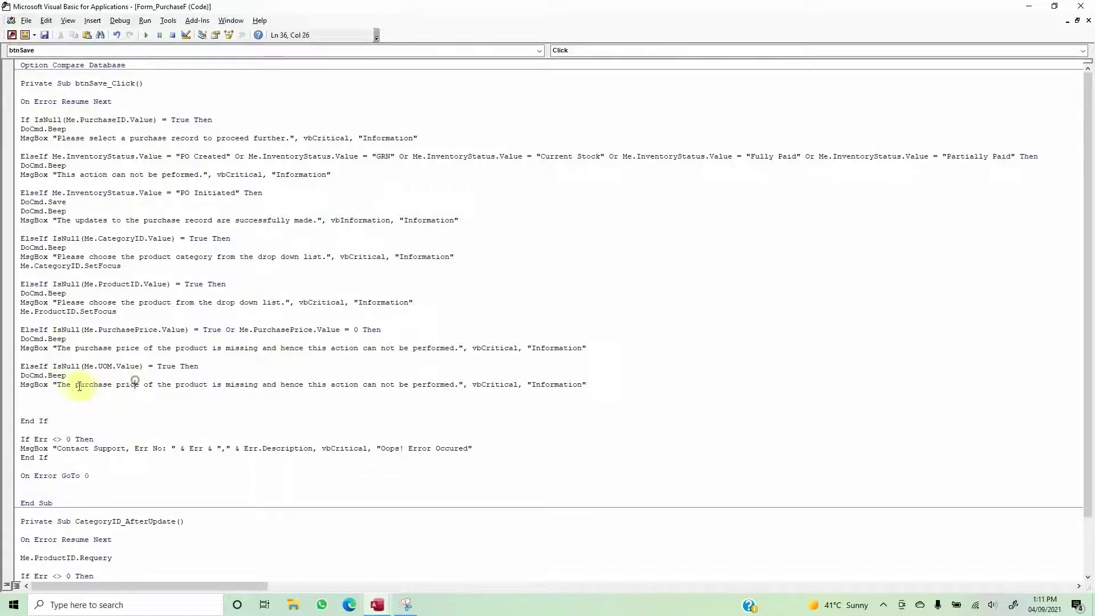
{"action": "left_click_drag", "start_coordinate": [74, 385], "coordinate": [145, 385]}
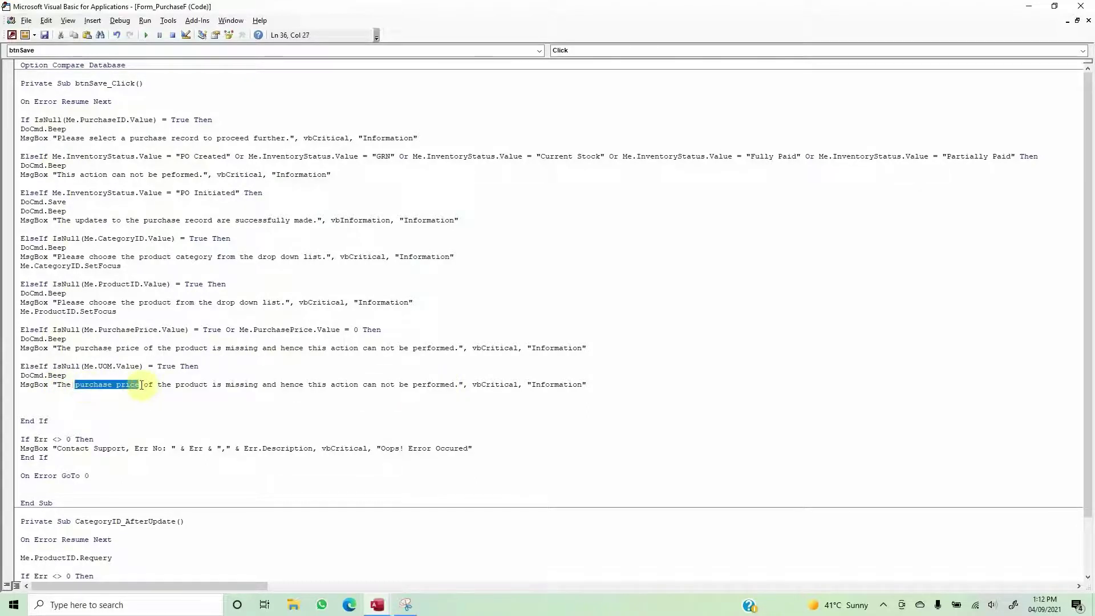
{"action": "type", "text": "unit"}
{"action": "type", "text": " of measur"}
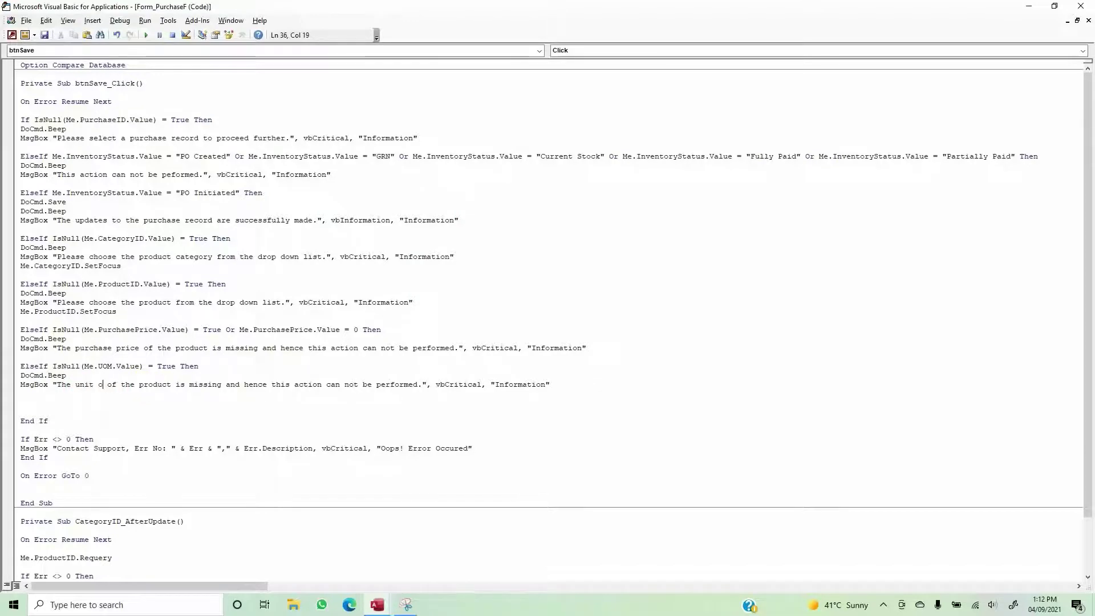
{"action": "type", "text": "e"}
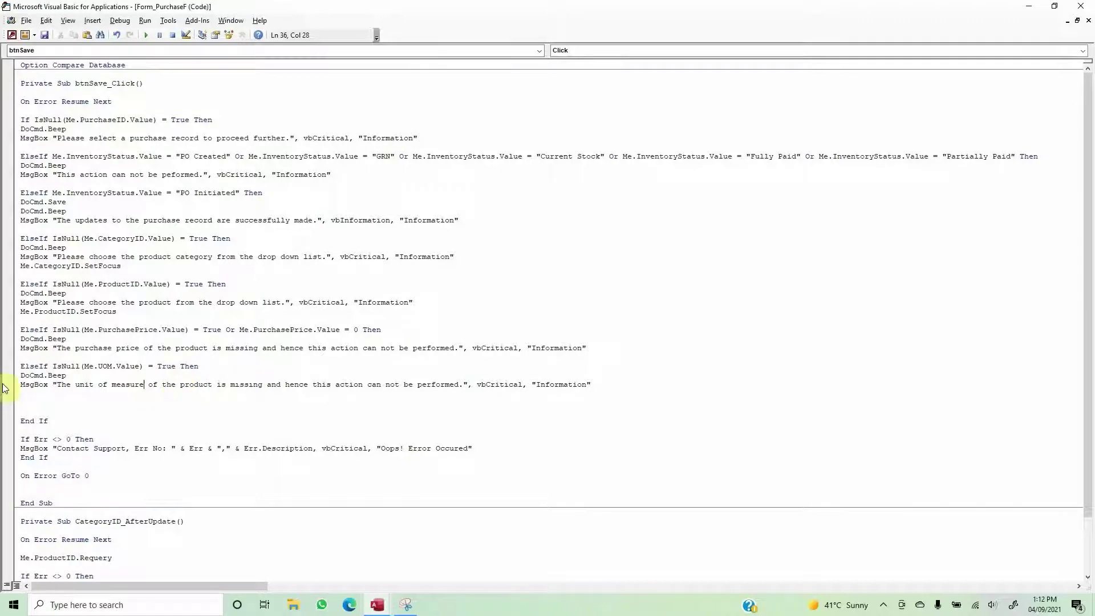
- Check the TotalPrice text box on the form and paste a copy of the PurchasePrice block below the UOM block
{"action": "key", "text": "alt+F11"}
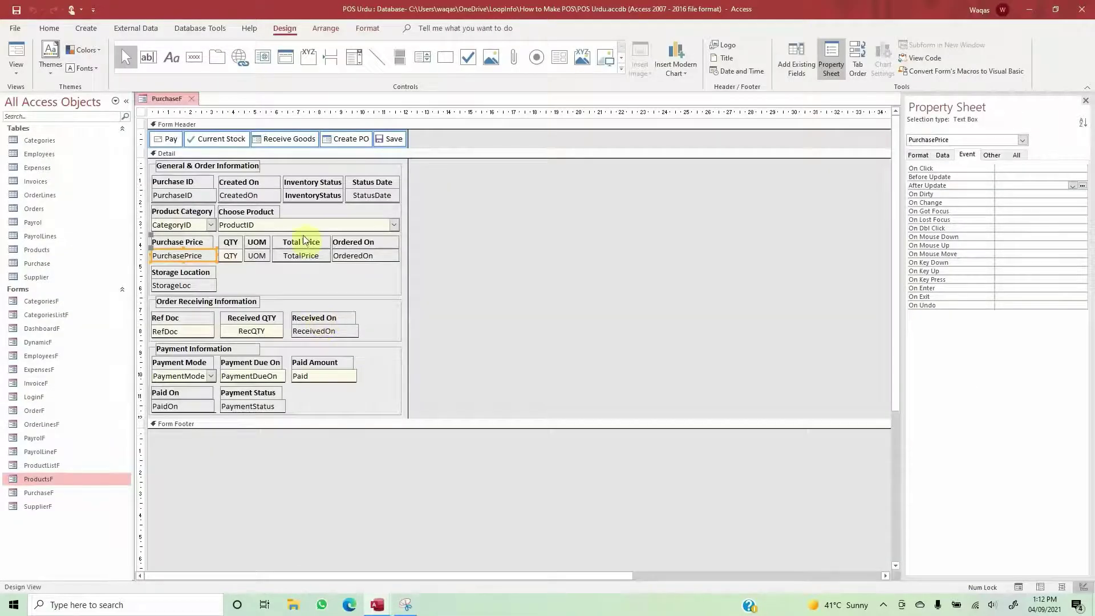
{"action": "left_click", "coordinate": [303, 258]}
{"action": "key", "text": "alt+F11"}
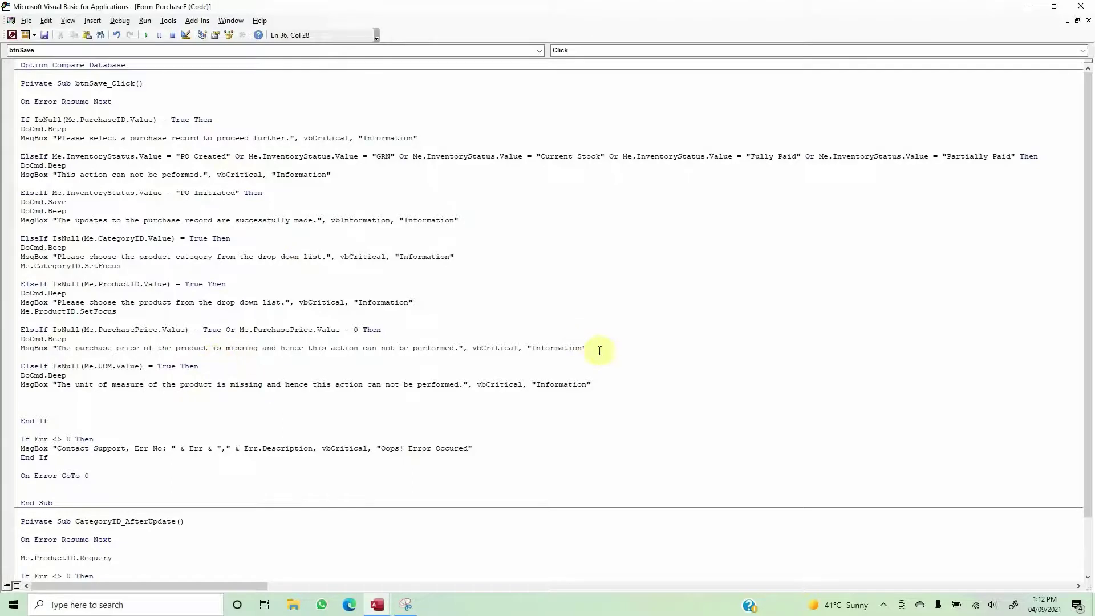
{"action": "left_click_drag", "start_coordinate": [597, 348], "coordinate": [21, 331]}
{"action": "key", "text": "ctrl+c"}
{"action": "left_click", "coordinate": [65, 402]}
{"action": "key", "text": "ctrl+v"}
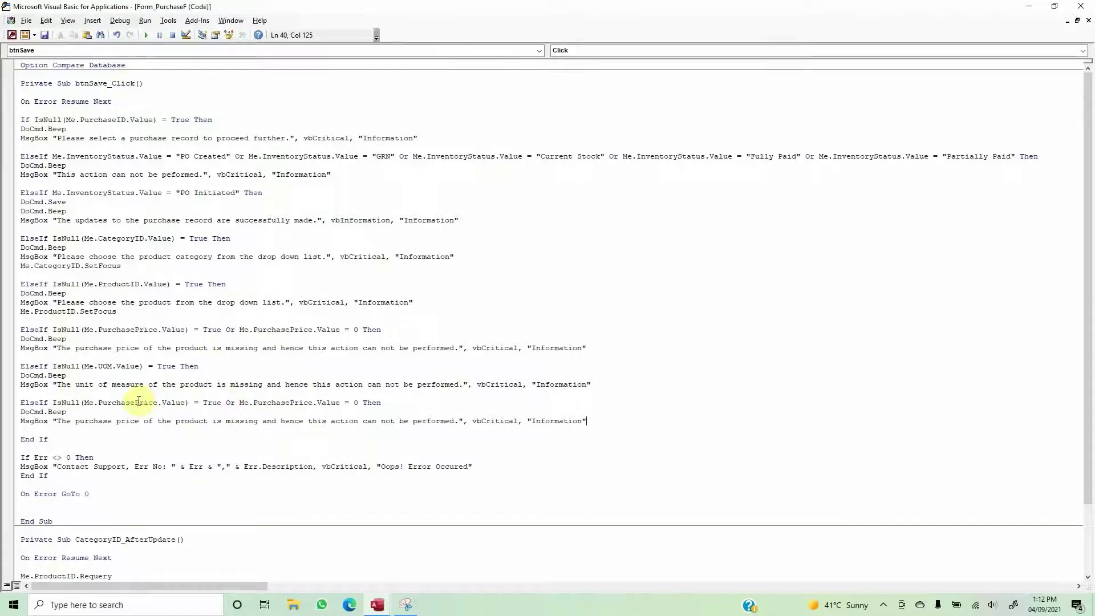
- Replace PurchasePrice with TotalPrice in both the IsNull test and the Or comparison of the pasted block's condition
{"action": "key", "text": "alt+F11"}
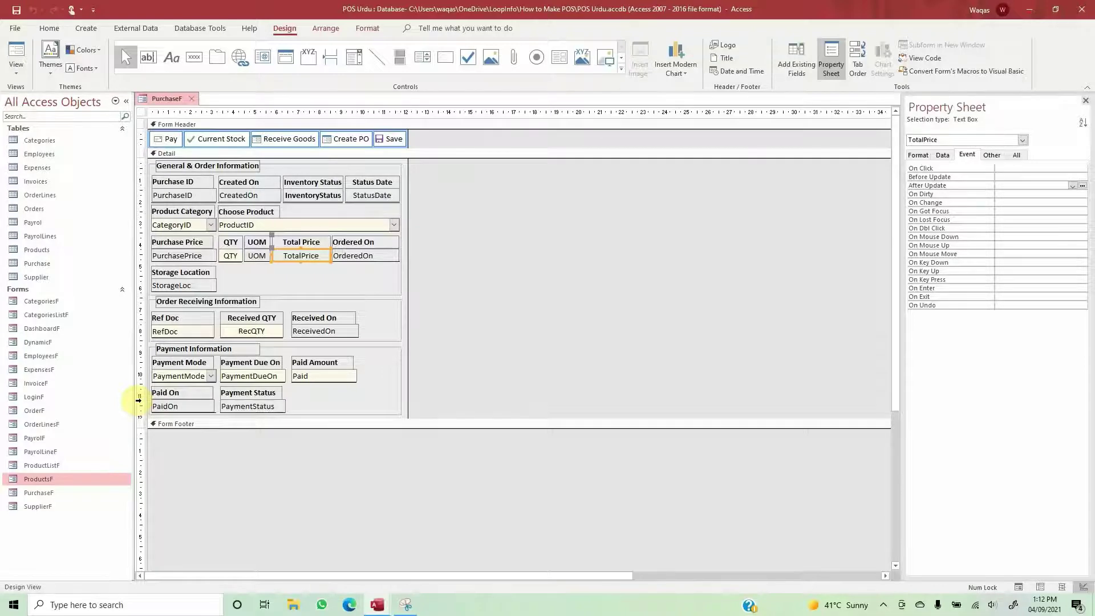
{"action": "key", "text": "alt+F11"}
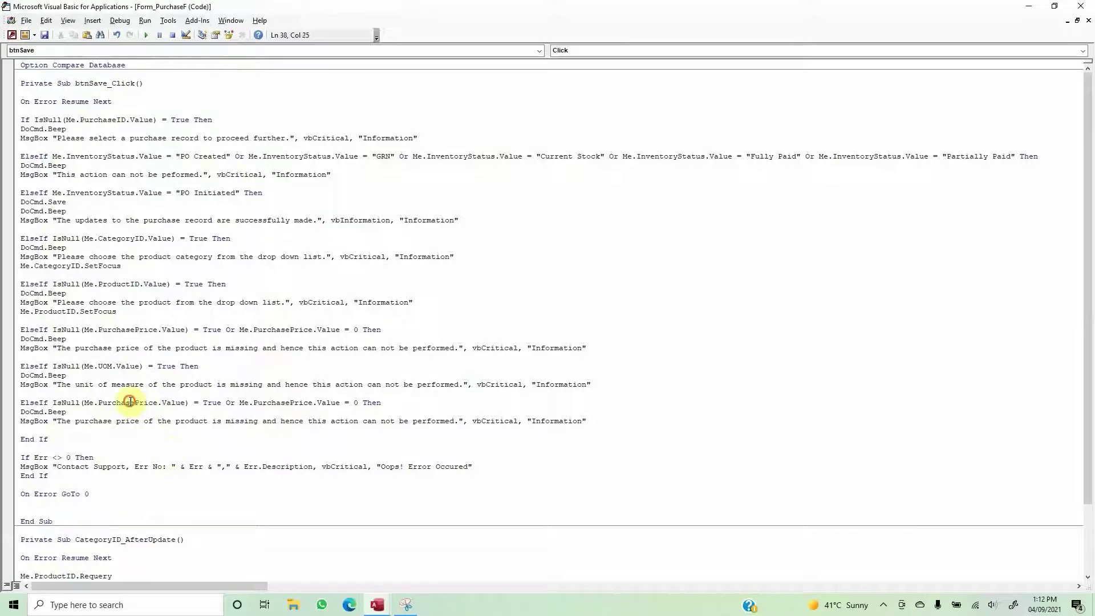
{"action": "left_click_drag", "start_coordinate": [95, 403], "coordinate": [158, 403]}
{"action": "key", "text": "Delete"}
{"action": "type", "text": ".tot"}
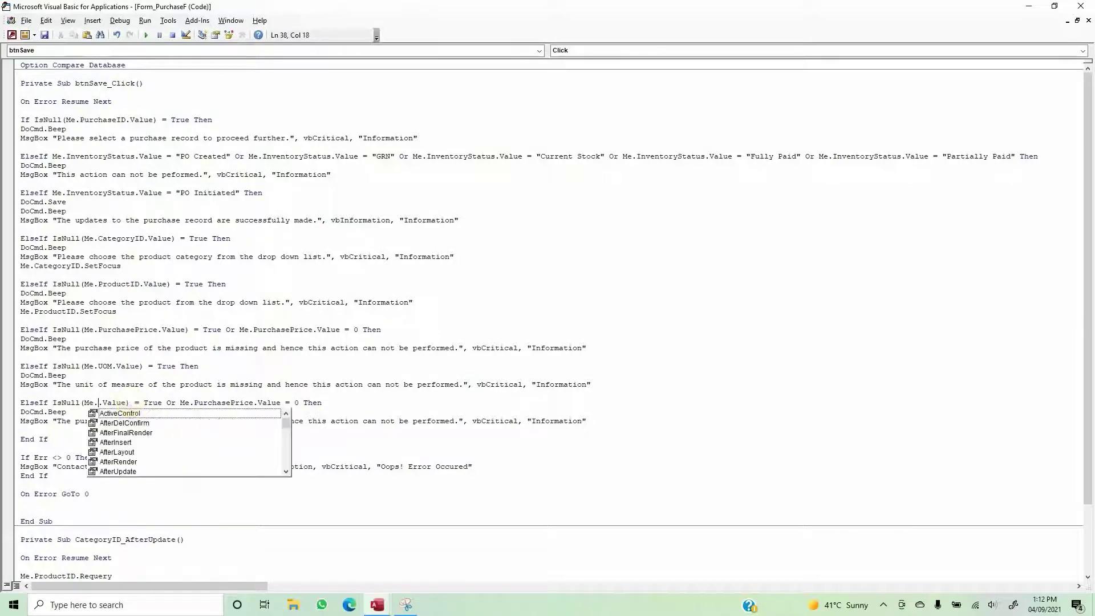
{"action": "key", "text": "Tab"}
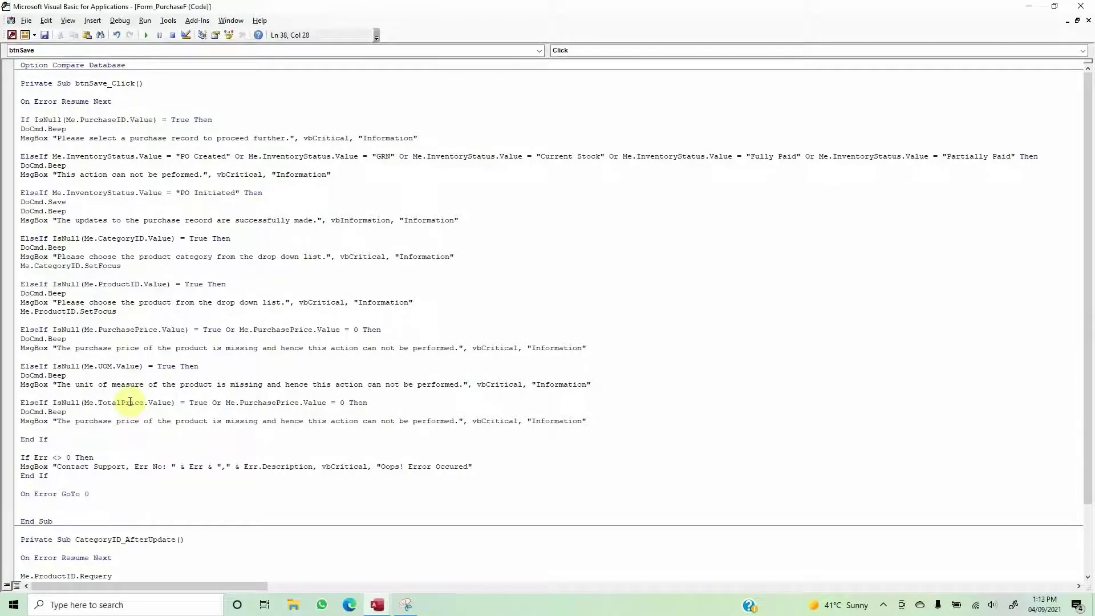
{"action": "key", "text": "alt+F11"}
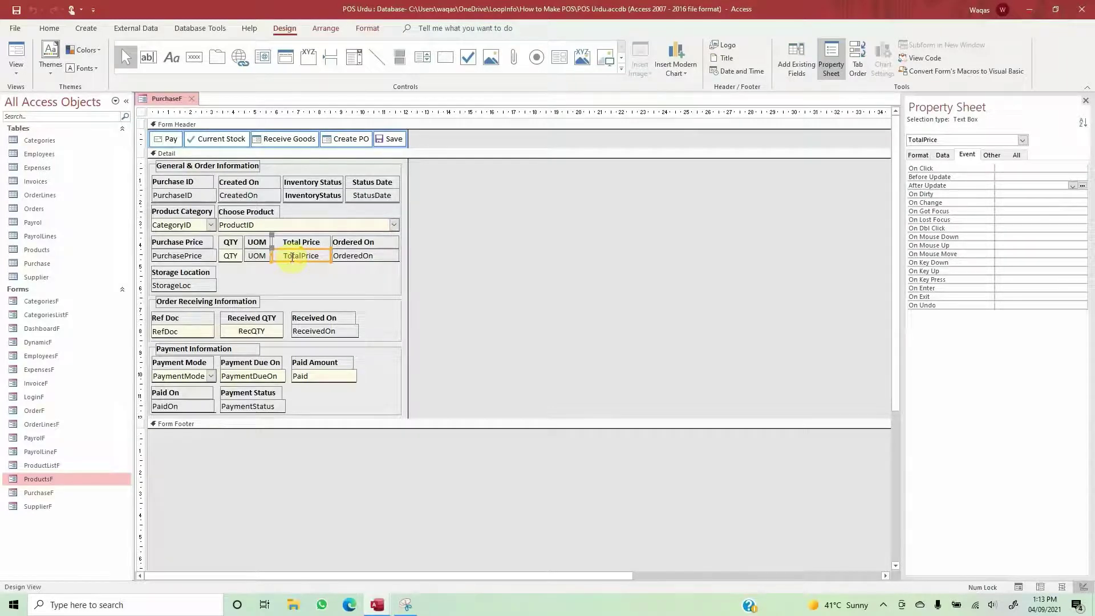
{"action": "key", "text": "alt+F11"}
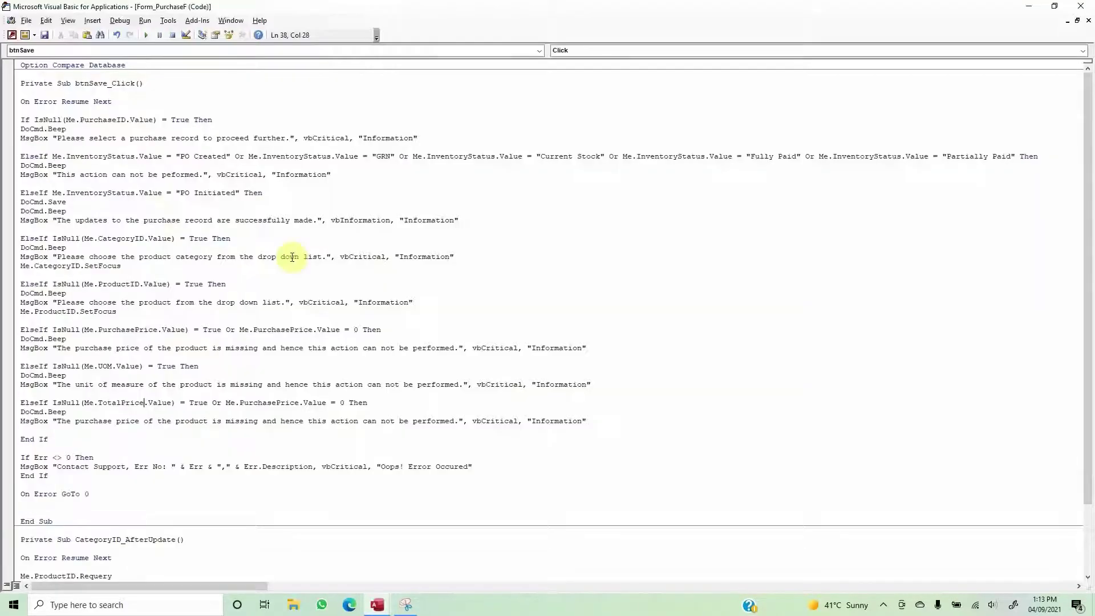
{"action": "double_click", "coordinate": [111, 403]}
{"action": "double_click", "coordinate": [266, 403]}
{"action": "type", "text": "TotalPrice"}
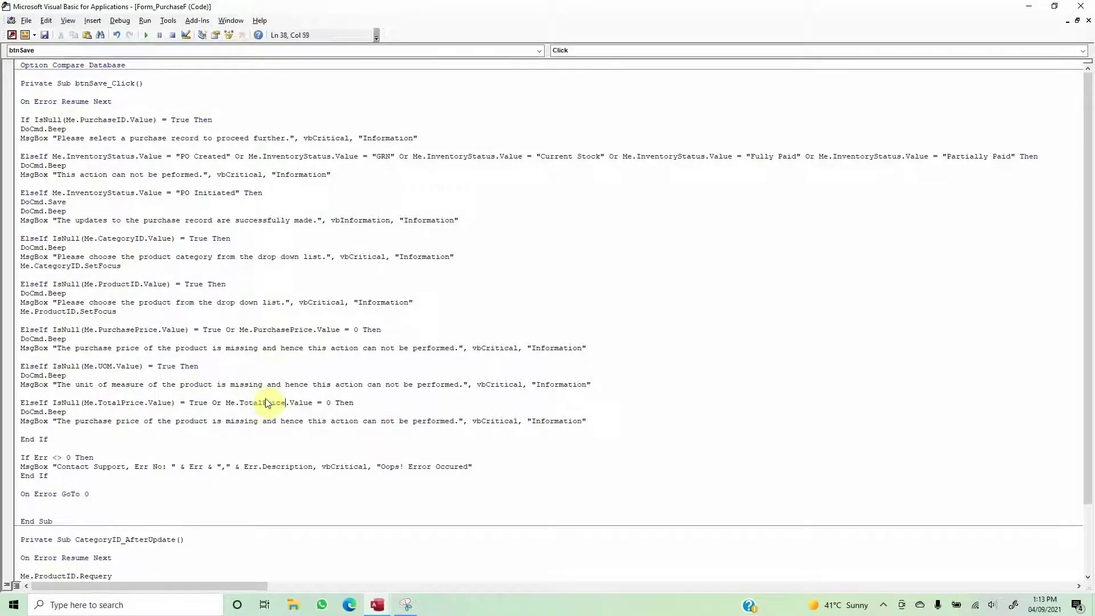
- Insert "total" before "purchase price" in the TotalPrice block's message
{"action": "double_click", "coordinate": [81, 422]}
{"action": "key", "text": "Left"}
{"action": "type", "text": "total"}
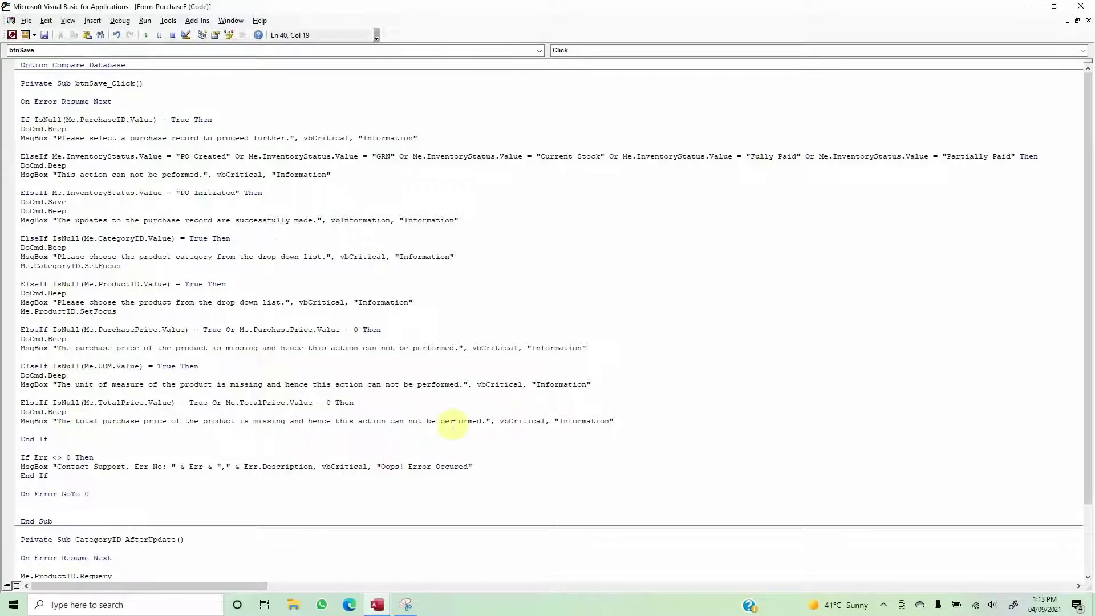
- Check the StorageLoc text box on the form and add an Else branch with blank lines after the TotalPrice block
{"action": "key", "text": "alt+F11"}
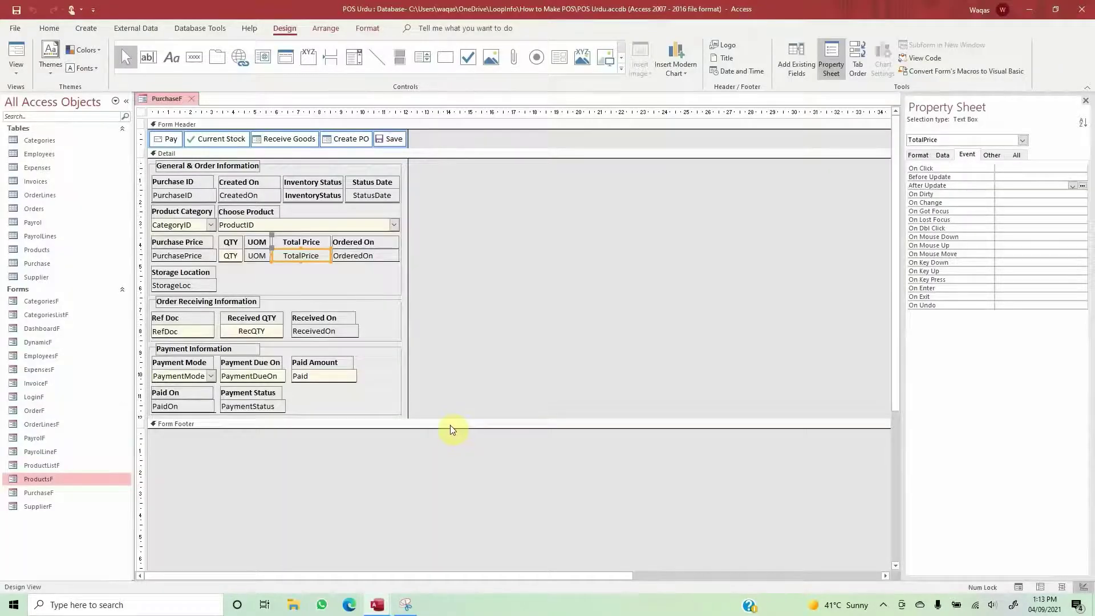
{"action": "left_click", "coordinate": [189, 291]}
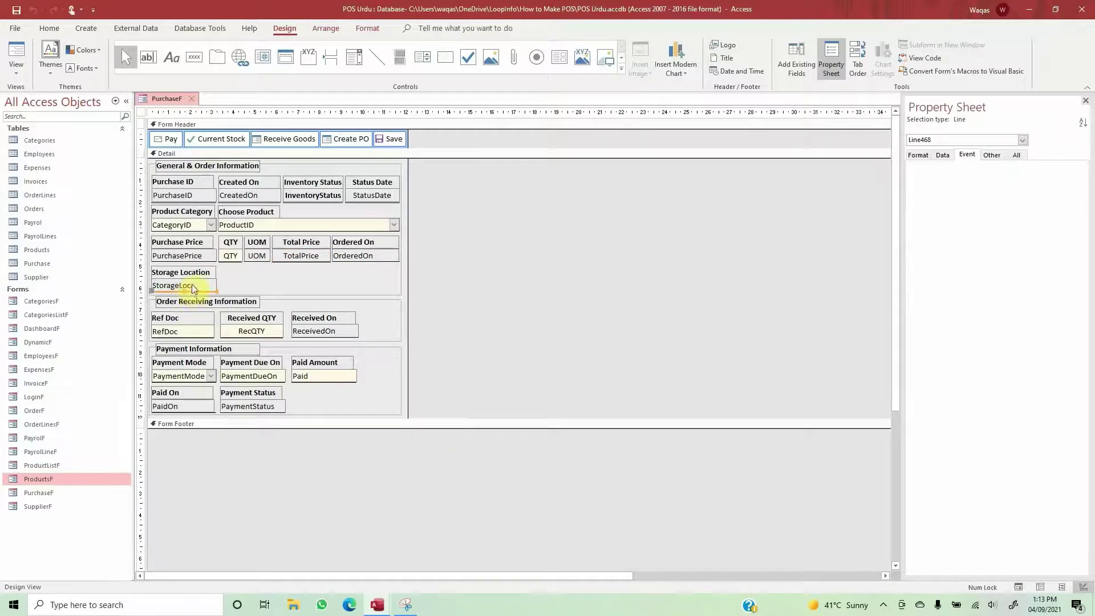
{"action": "left_click", "coordinate": [193, 285]}
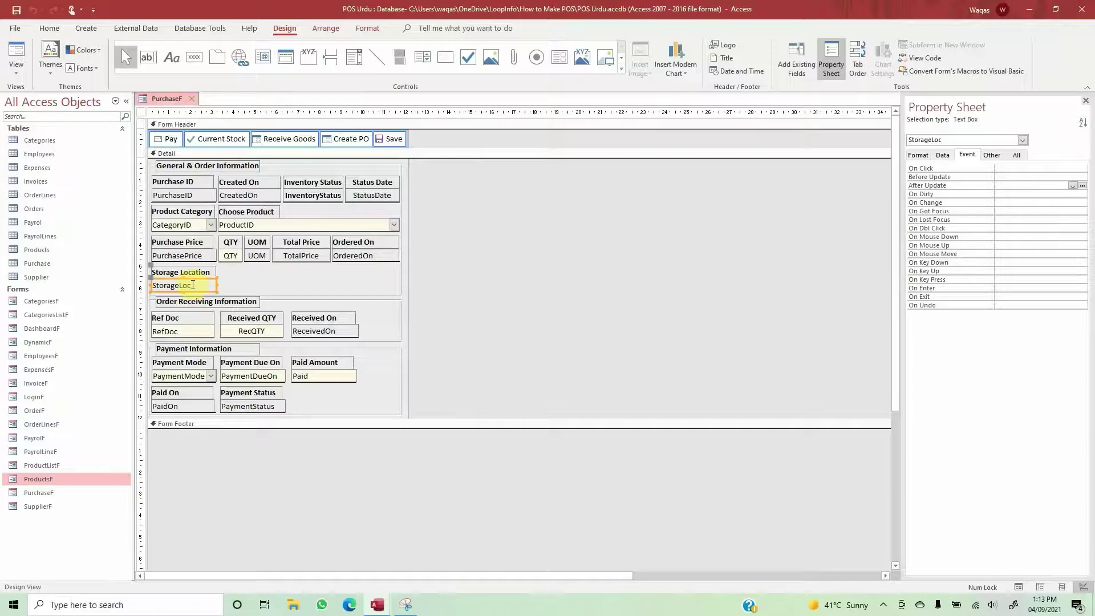
{"action": "key", "text": "alt+F11"}
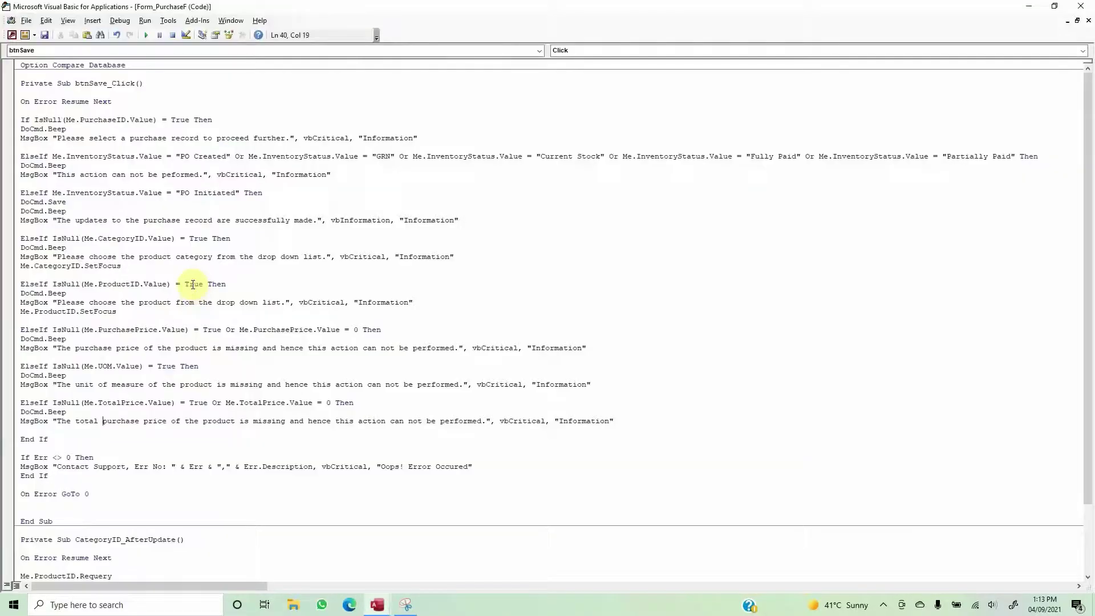
{"action": "key", "text": "Return"}
{"action": "key", "text": "Return"}
{"action": "key", "text": "Return"}
{"action": "key", "text": "Return"}
{"action": "key", "text": "Return"}
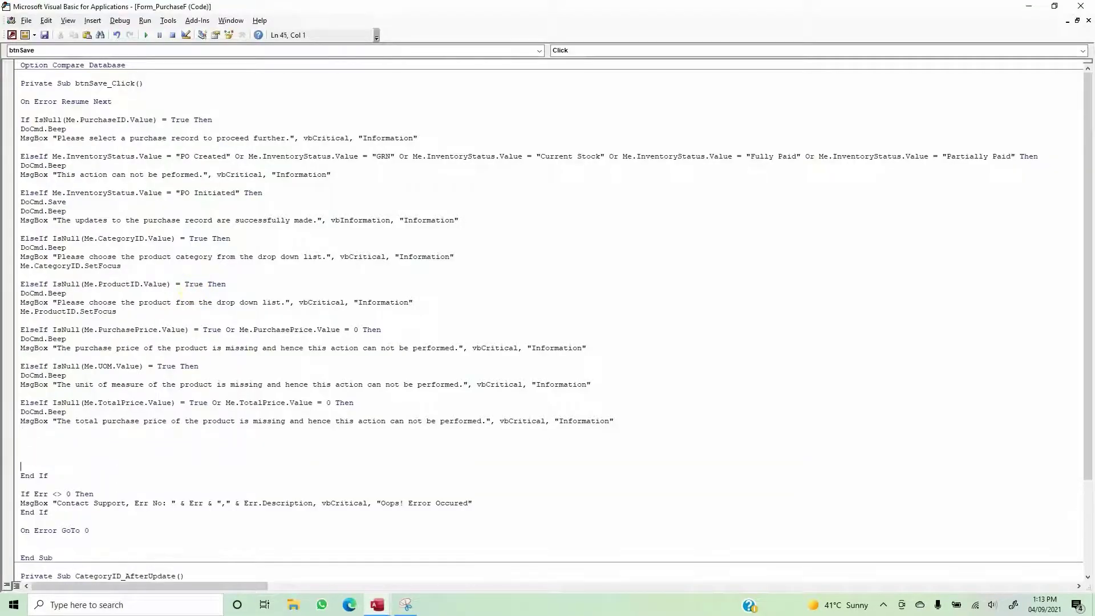
{"action": "key", "text": "Up"}
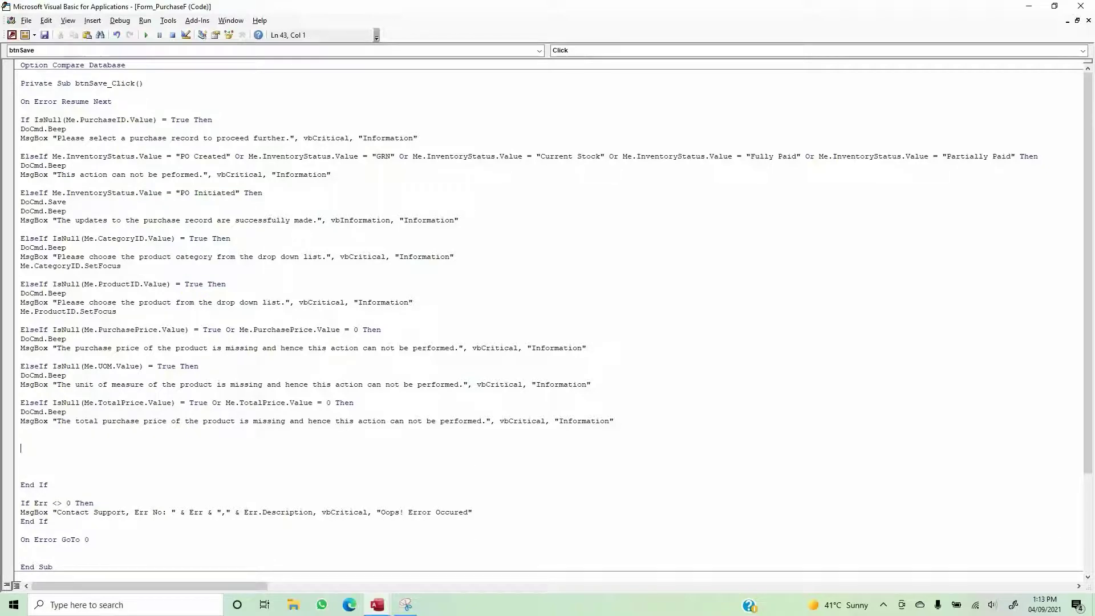
{"action": "type", "text": "Else"}
- Check the form's date fields and add the line Me.CreatedOn.Value = Now() to the Else branch
{"action": "key", "text": "alt+F11"}
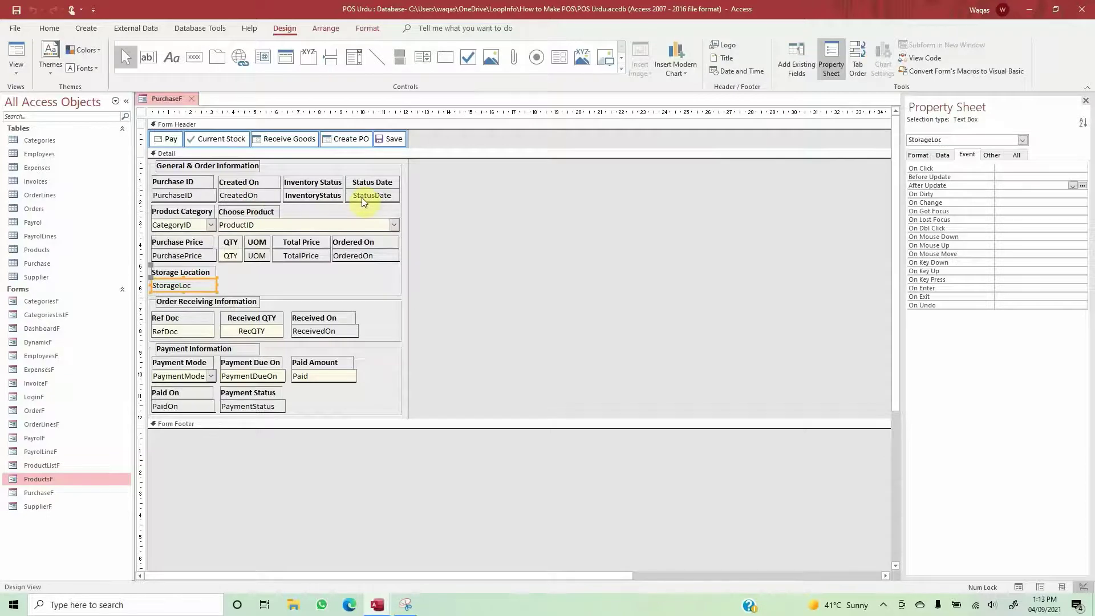
{"action": "key", "text": "alt+F11"}
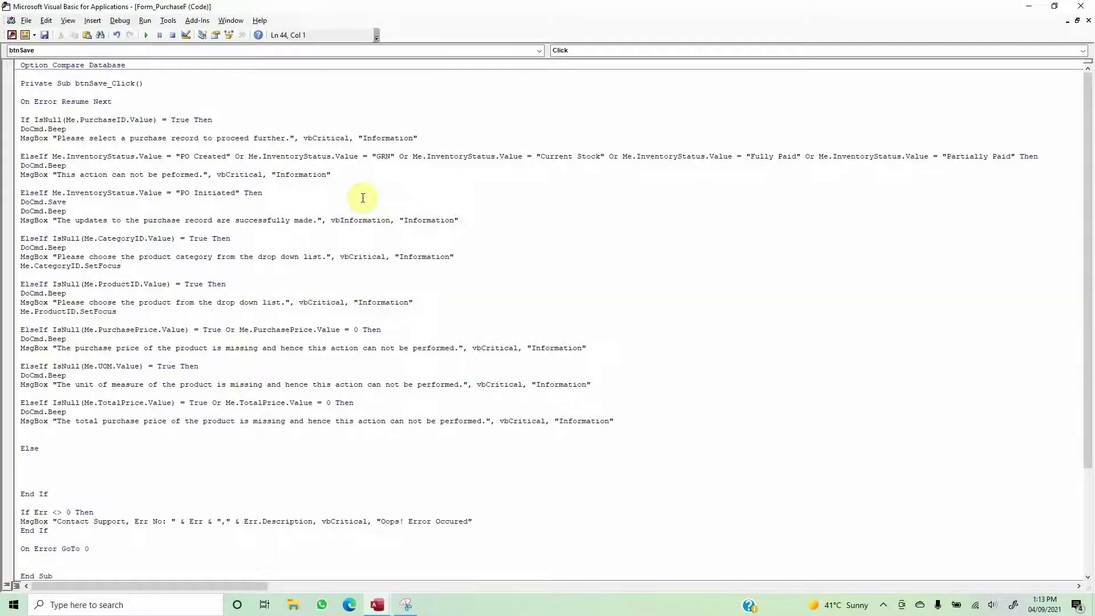
{"action": "type", "text": "me.CreatedOn.Value = Now()"}
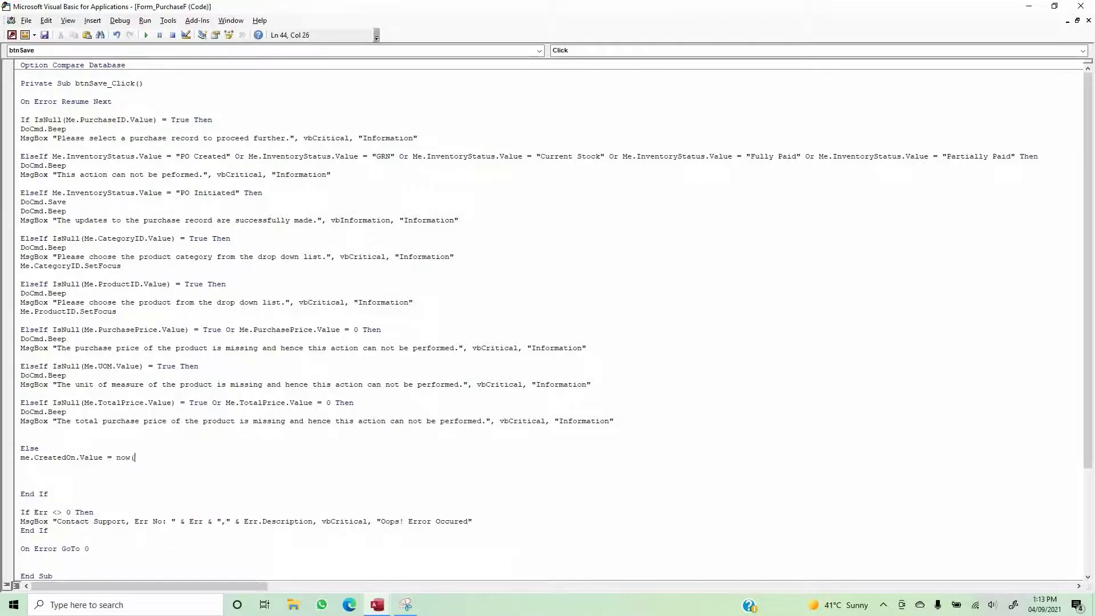
{"action": "key", "text": "Return"}
{"action": "key", "text": "alt+Tab"}
{"action": "key", "text": "alt+Tab"}
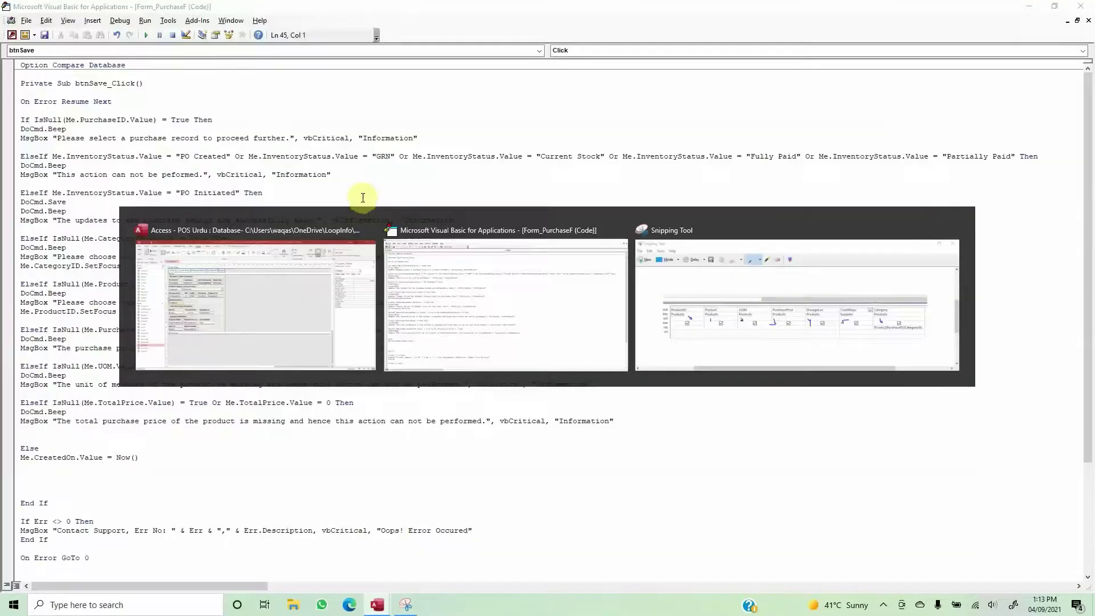
- In the Else branch, set Me.InventoryStatus.Value to "PO Initiated" and Me.StatusDate.Value to Now(), checking the form for field names
{"action": "type", "text": "me.inventoryStatus"}
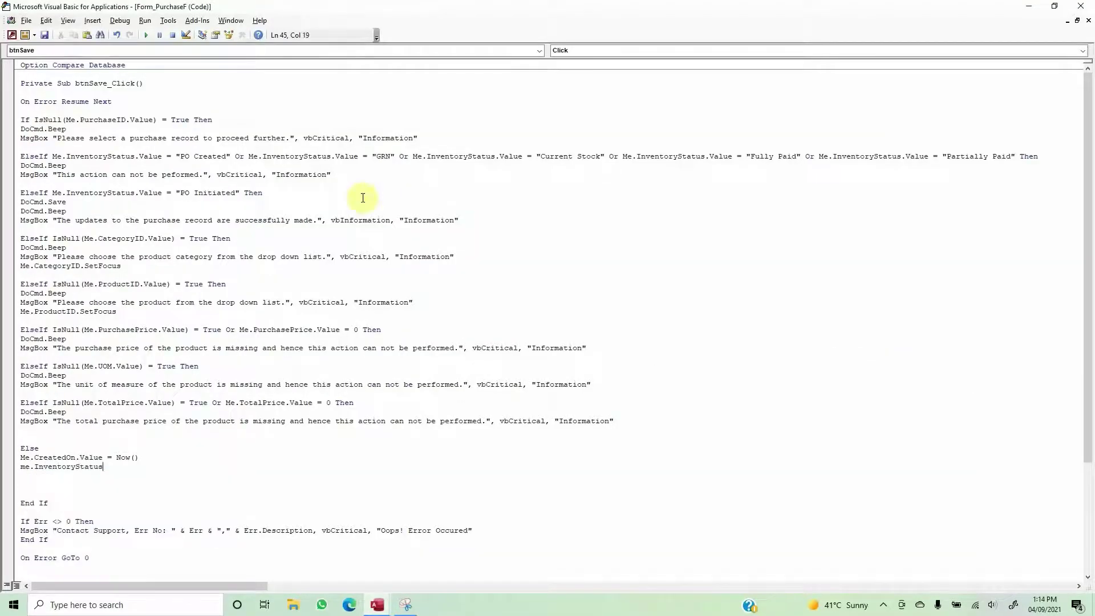
{"action": "type", "text": ".value = \"PO Initiated\""}
{"action": "key", "text": "alt+F11"}
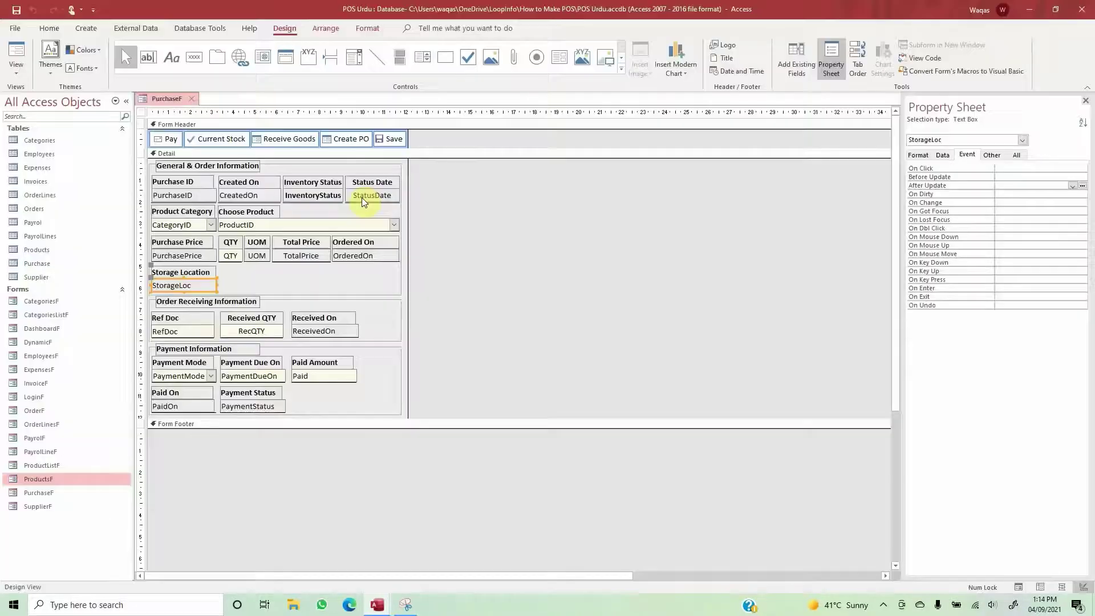
{"action": "key", "text": "alt+F11"}
{"action": "key", "text": "Return"}
{"action": "type", "text": "me"}
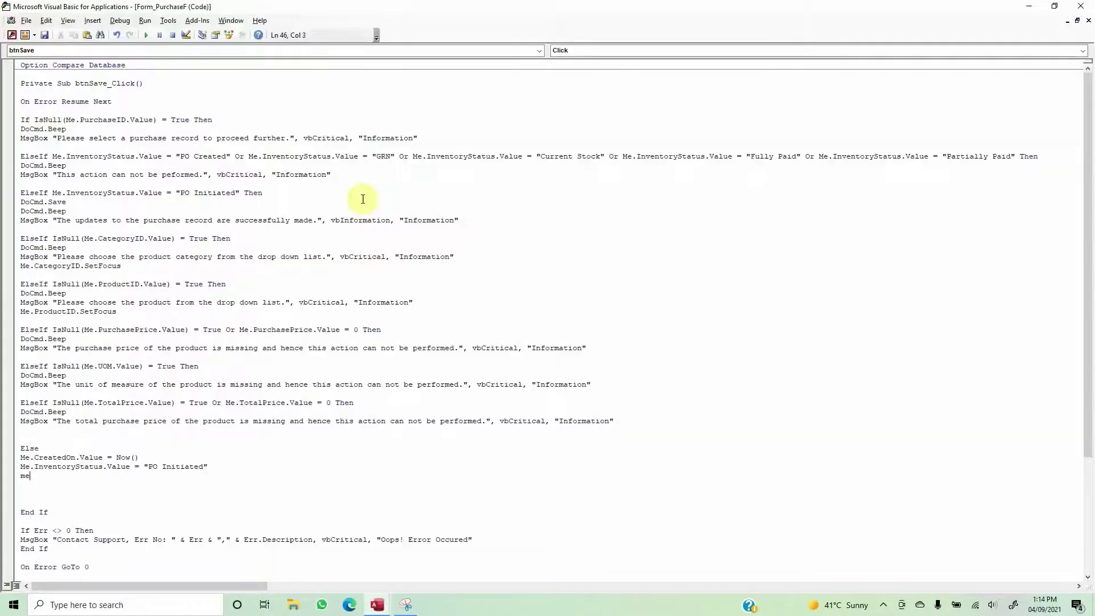
{"action": "type", "text": ".stat.Value = now0("}
{"action": "key", "text": "BackSpace"}
{"action": "key", "text": "BackSpace"}
{"action": "key", "text": "alt+F11"}
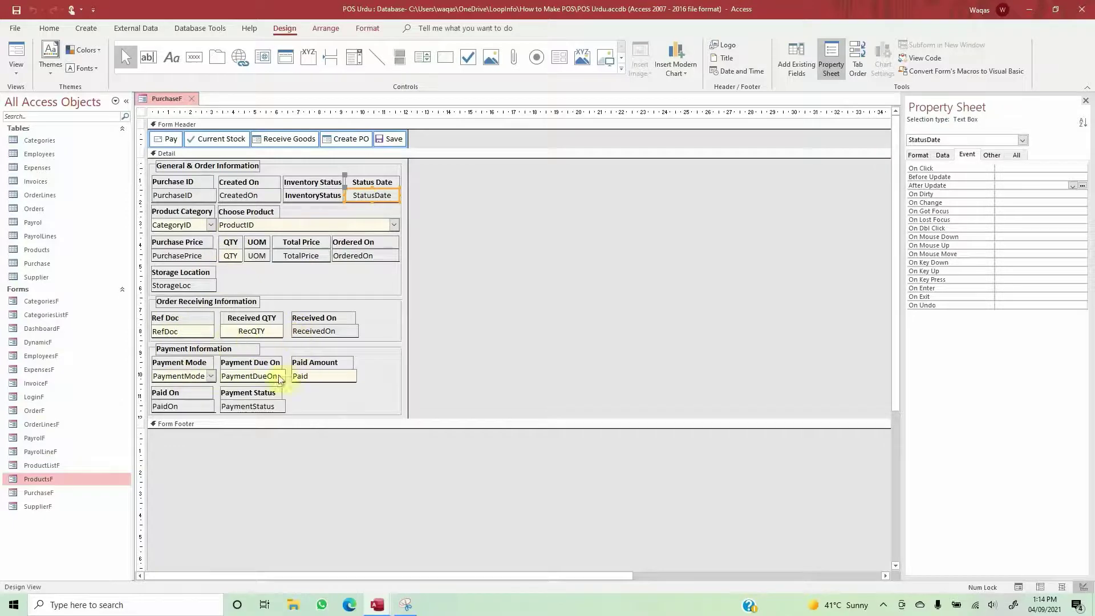
{"action": "key", "text": "alt+F11"}
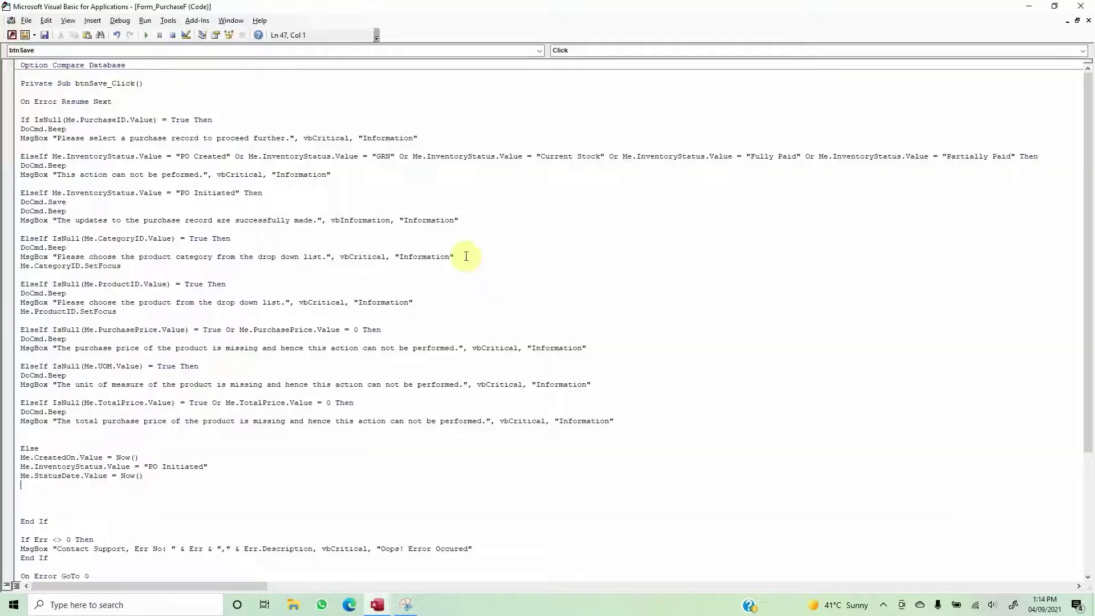
- Add a DoCmd.Beep line below the StatusDate assignment in the Else branch
{"action": "type", "text": "docmd."}
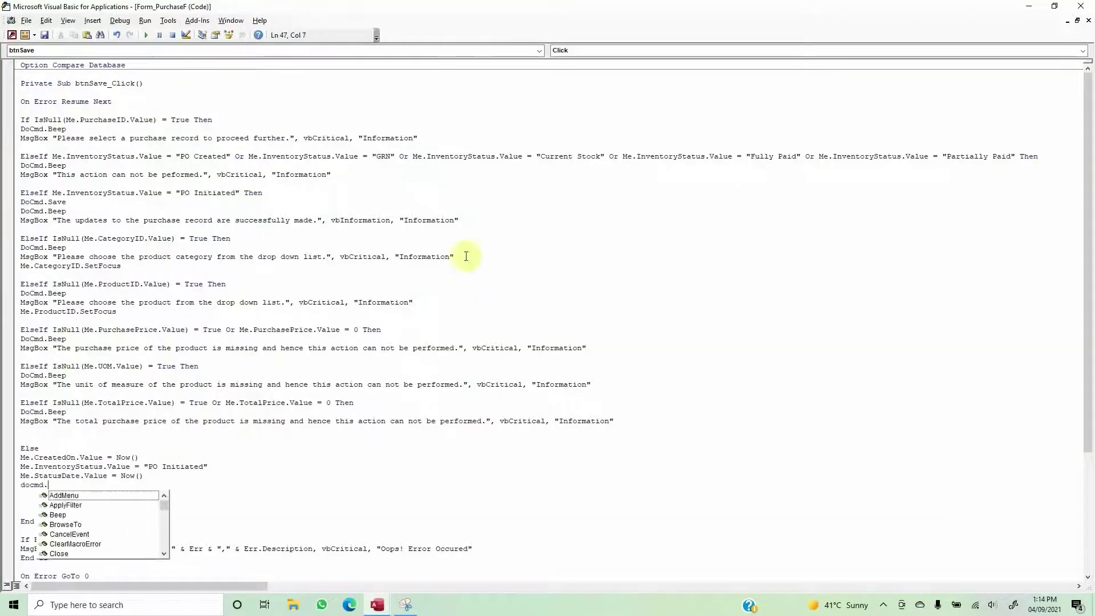
{"action": "type", "text": "beep"}
{"action": "key", "text": "Return"}
- Add a MsgBox line reading "The purchase order is initiated, you may proceed further to the next step."
{"action": "type", "text": "ms"}
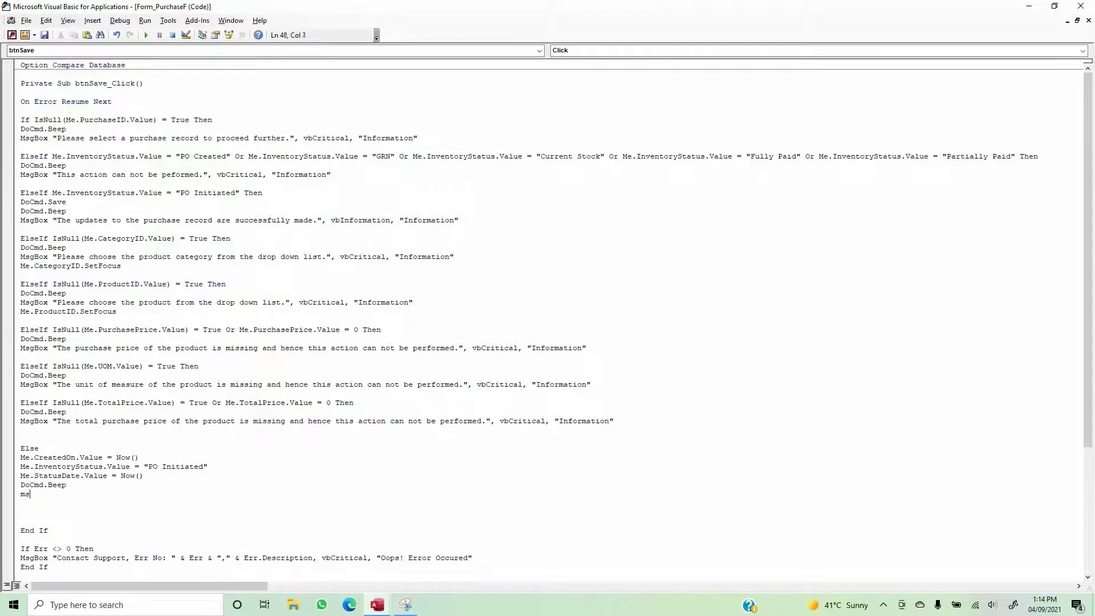
{"action": "type", "text": "gbox \""}
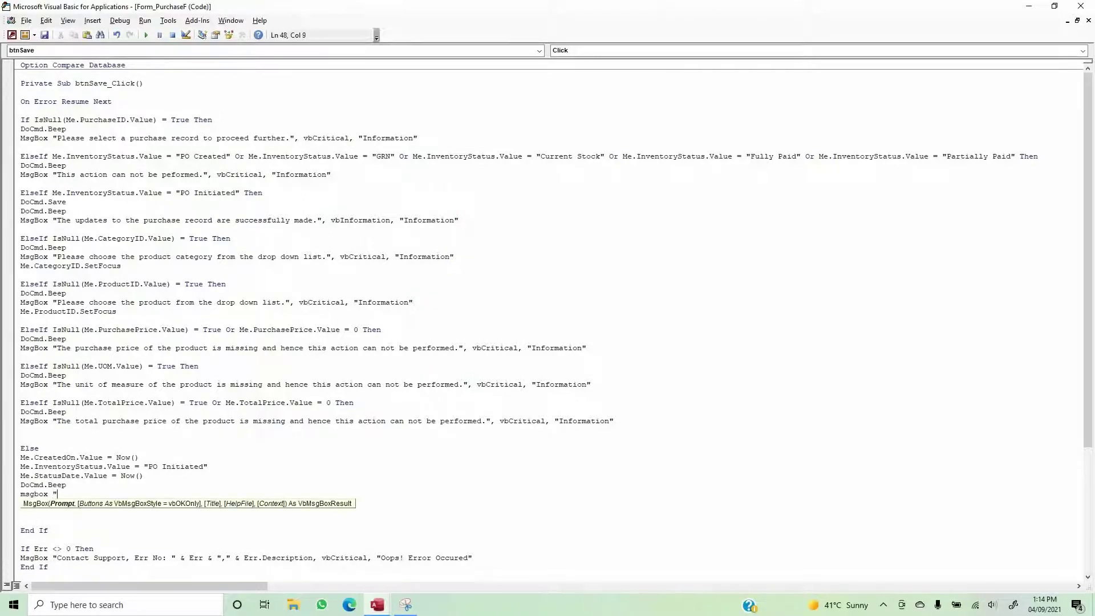
{"action": "type", "text": "The purchase order is initiated, you may proceed furth"}
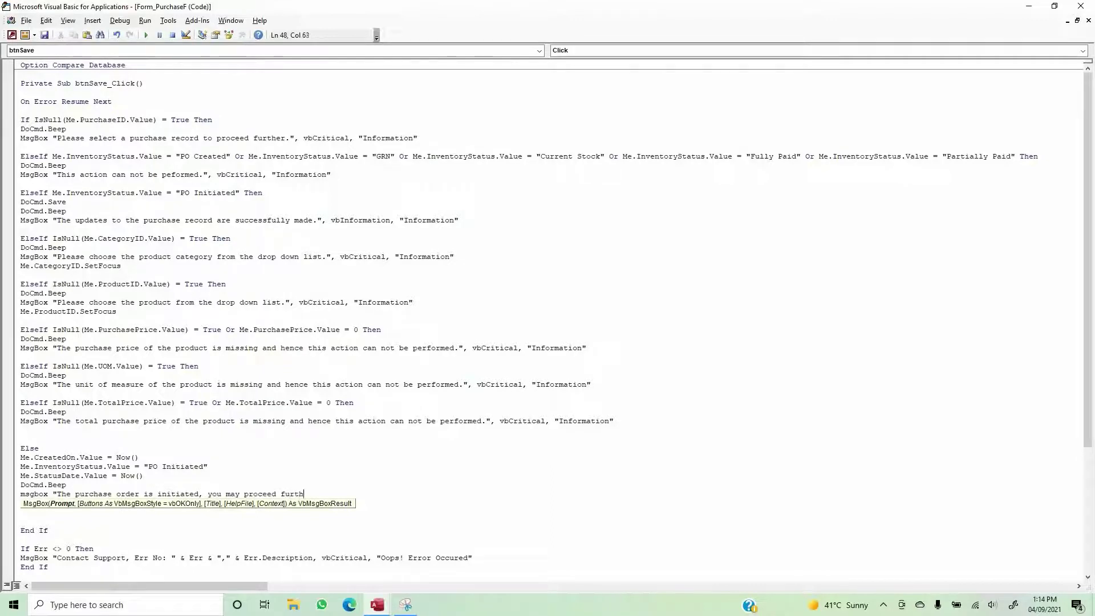
{"action": "type", "text": "er to the next set"}
{"action": "key", "text": "BackSpace"}
{"action": "key", "text": "BackSpace"}
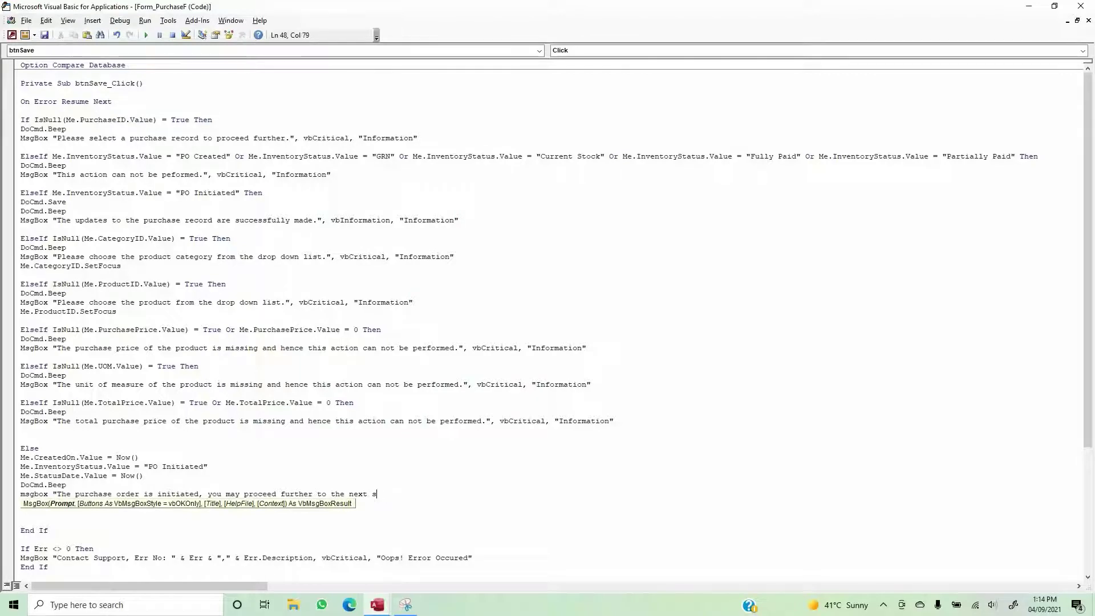
{"action": "type", "text": "tep.\""}
{"action": "key", "text": "Return"}
{"action": "key", "text": "BackSpace"}
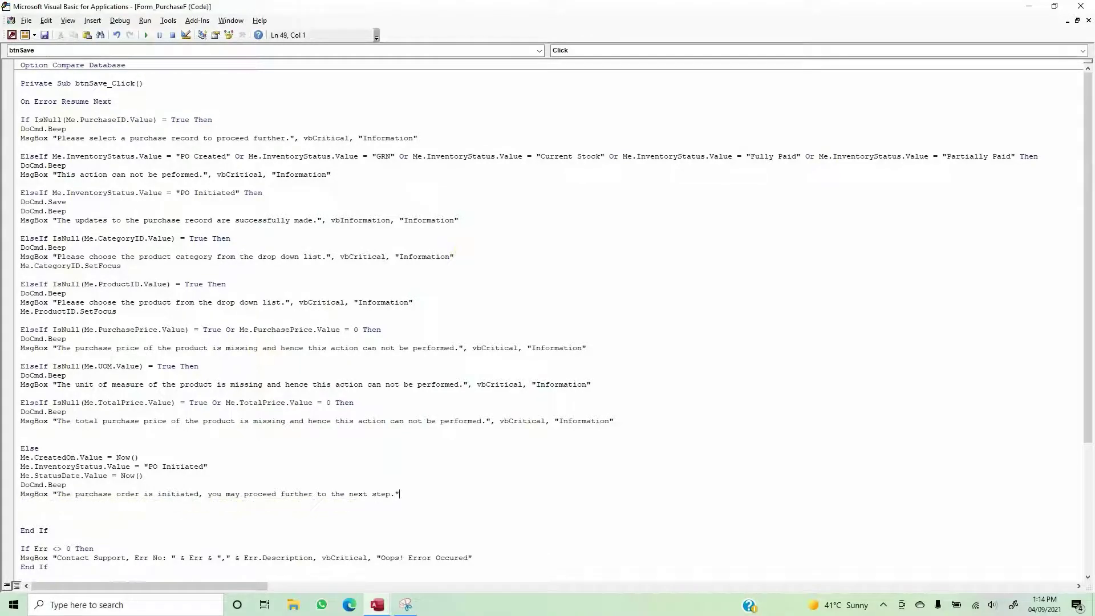
- Give the new message box the vbInformation style and the title "Information"
{"action": "type", "text": ","}
{"action": "type", "text": "v"}
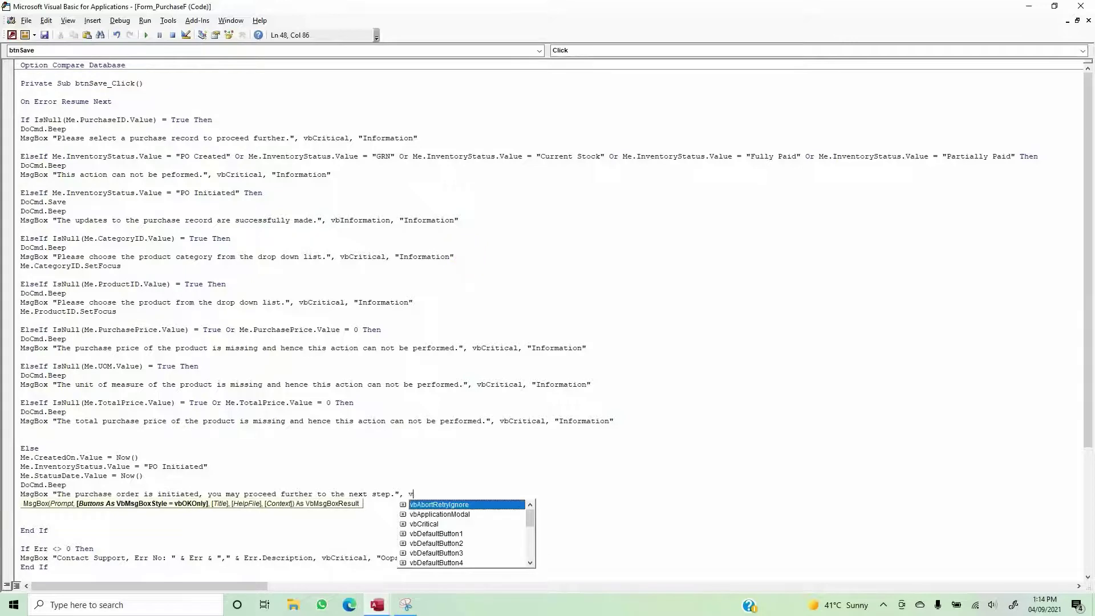
{"action": "type", "text": "bInformation, \""}
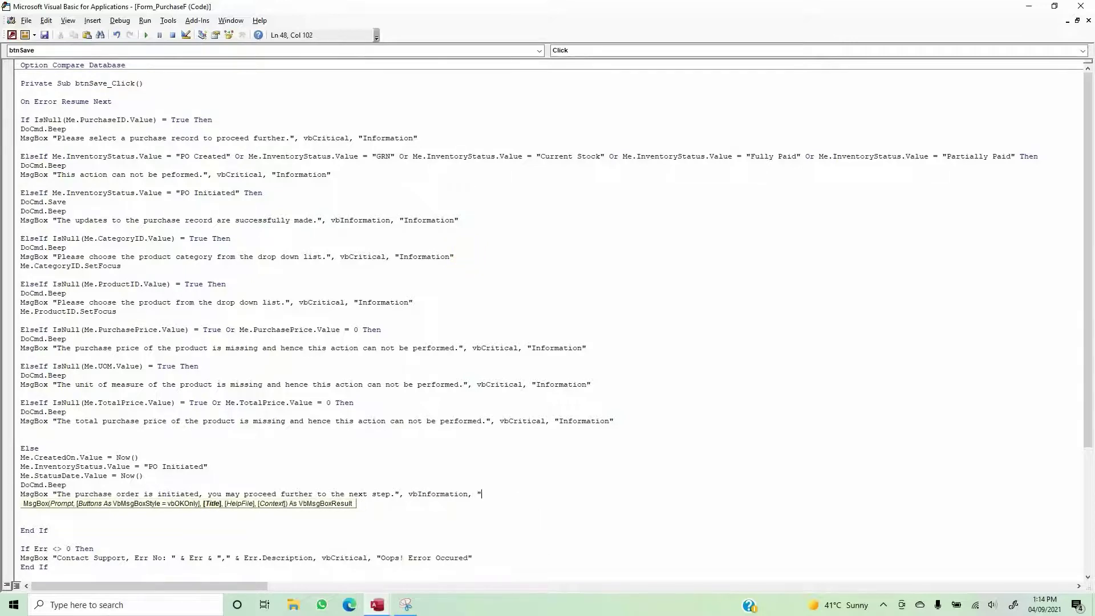
{"action": "type", "text": "Information\""}
- Add an End If line directly below the purchase order message and compile the project
{"action": "key", "text": "Return"}
{"action": "type", "text": "End If"}
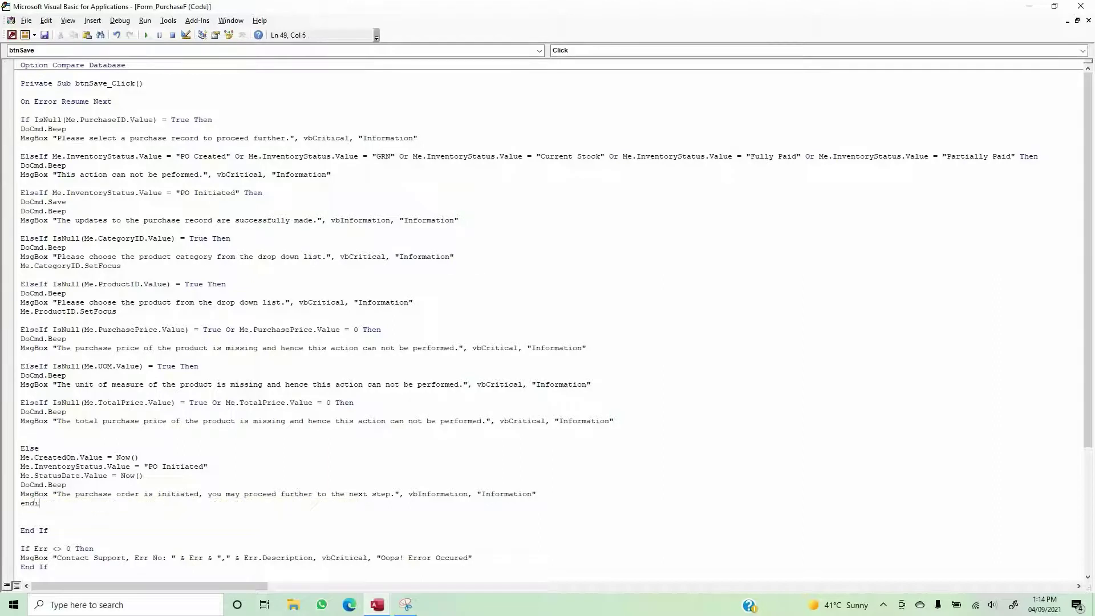
{"action": "key", "text": "Return"}
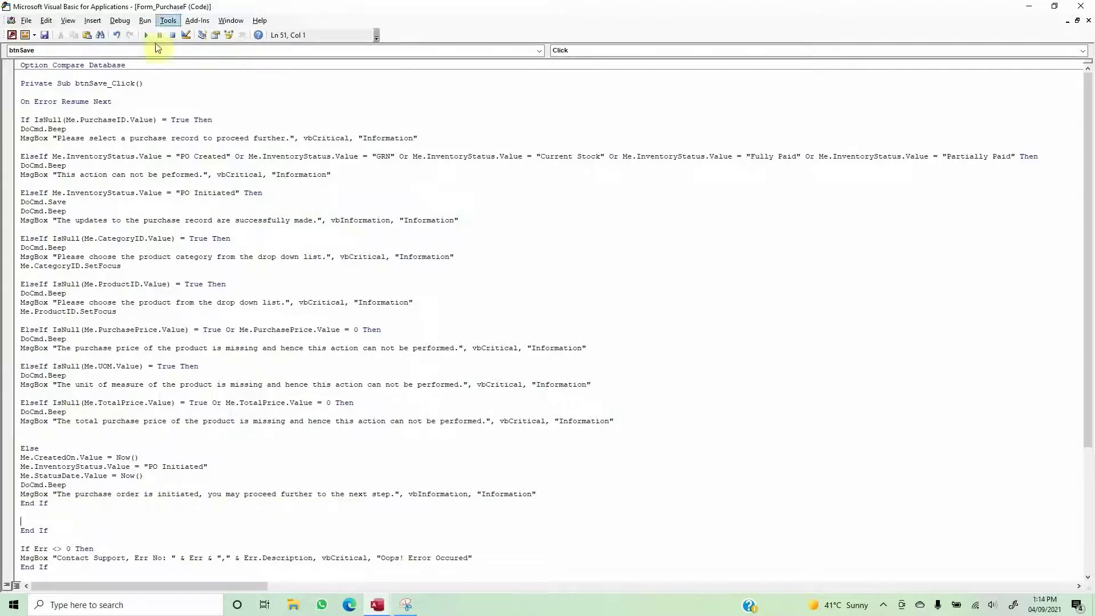
{"action": "left_click", "coordinate": [120, 20]}
{"action": "left_click", "coordinate": [126, 34]}
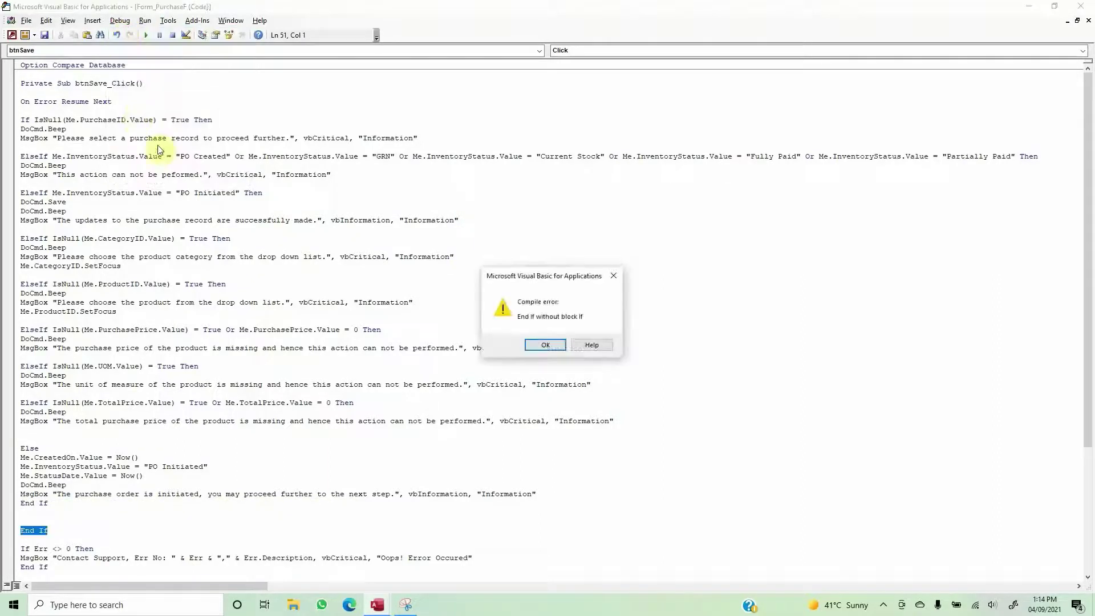
- Dismiss the compile error, delete the redundant second End If with its empty line, and compile again
{"action": "left_click", "coordinate": [551, 345]}
{"action": "key", "text": "Delete"}
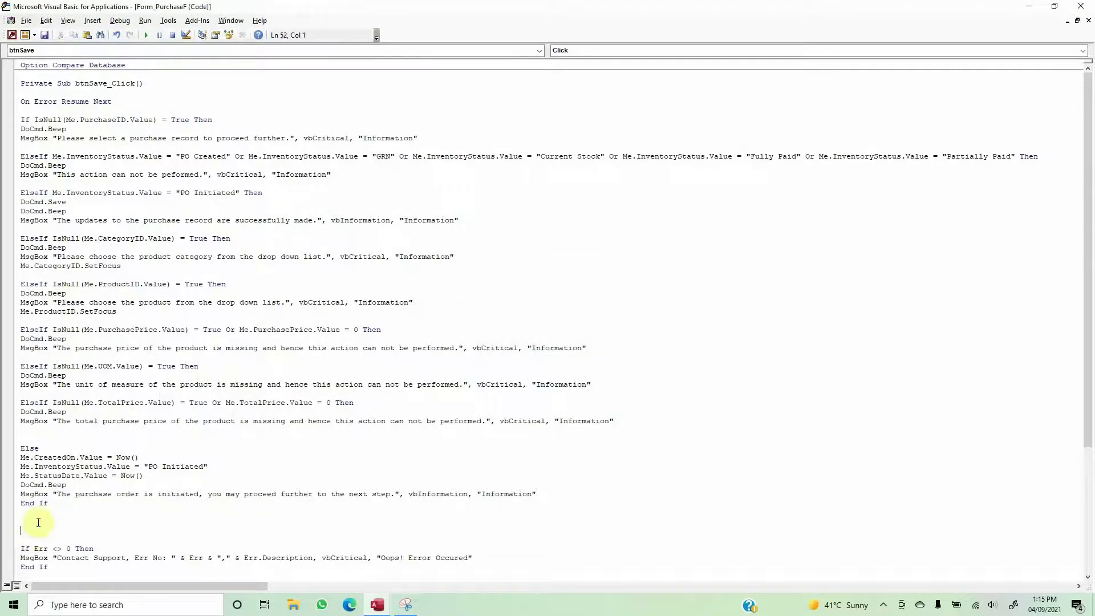
{"action": "key", "text": "Delete"}
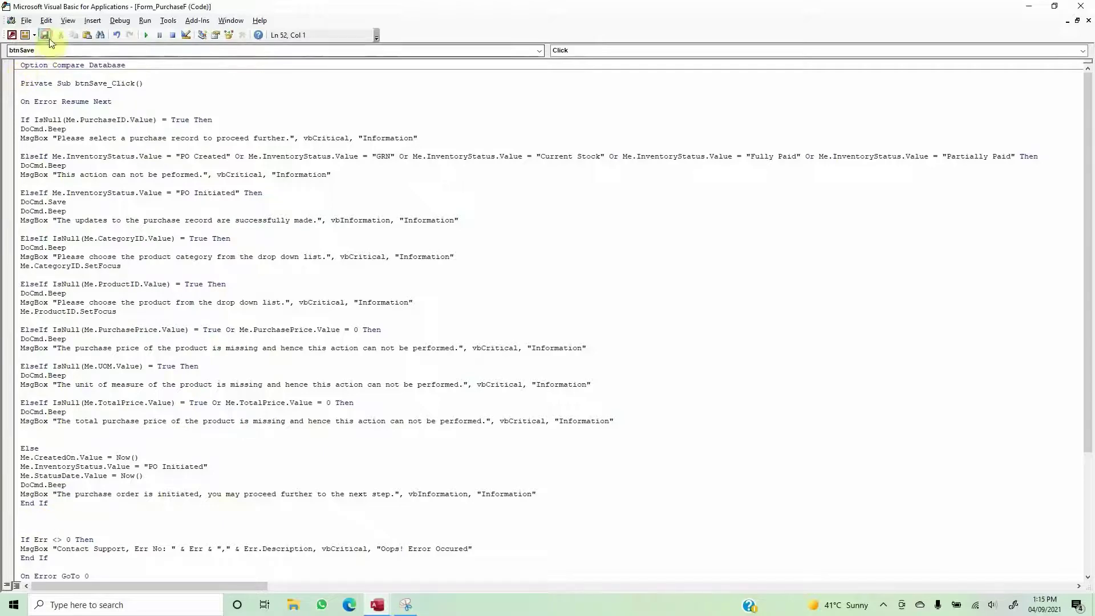
{"action": "left_click", "coordinate": [114, 20]}
{"action": "left_click", "coordinate": [131, 35]}
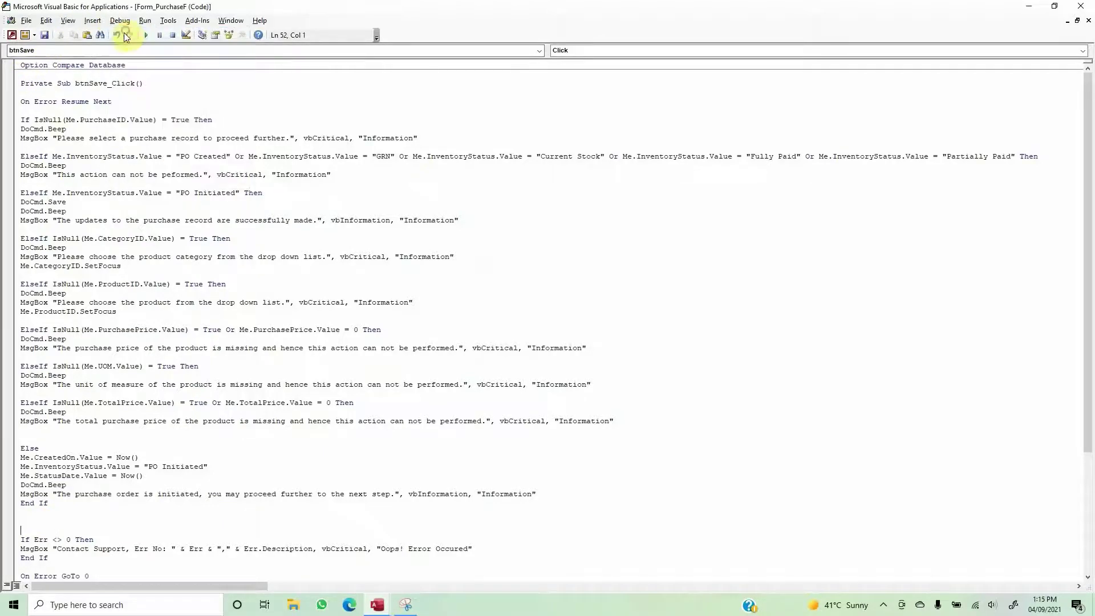
- Copy the error-handling block from If Err <> 0 Then through On Error GoTo 0 in btnSave_Click
{"action": "scroll", "coordinate": [342, 415], "scroll_direction": "down", "scroll_amount": 6}
{"action": "scroll", "coordinate": [343, 415], "scroll_direction": "up", "scroll_amount": 6}
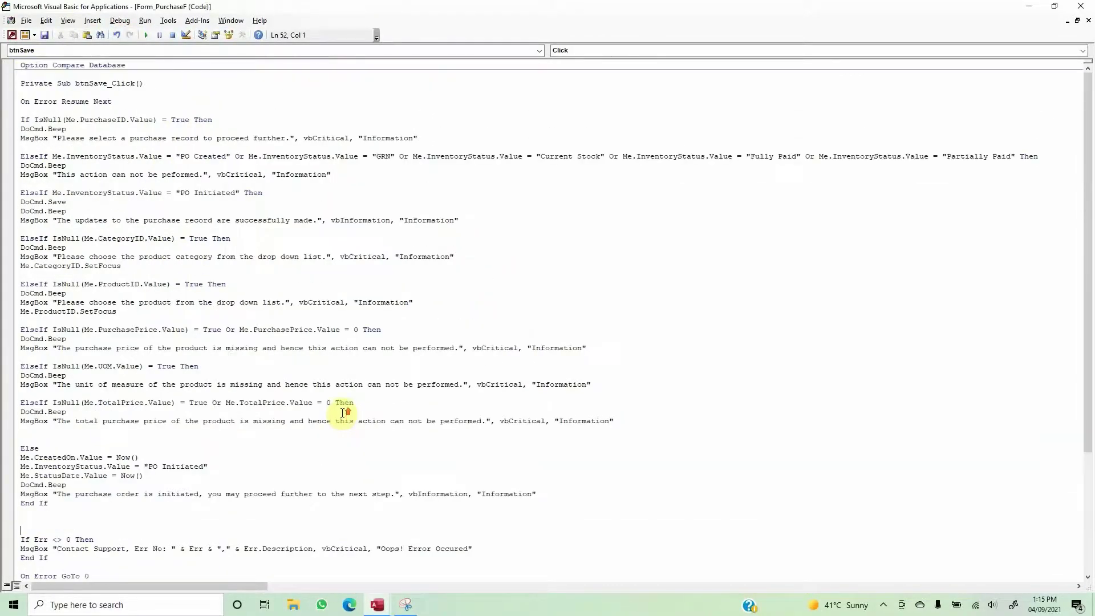
{"action": "scroll", "coordinate": [180, 476], "scroll_direction": "down", "scroll_amount": 6}
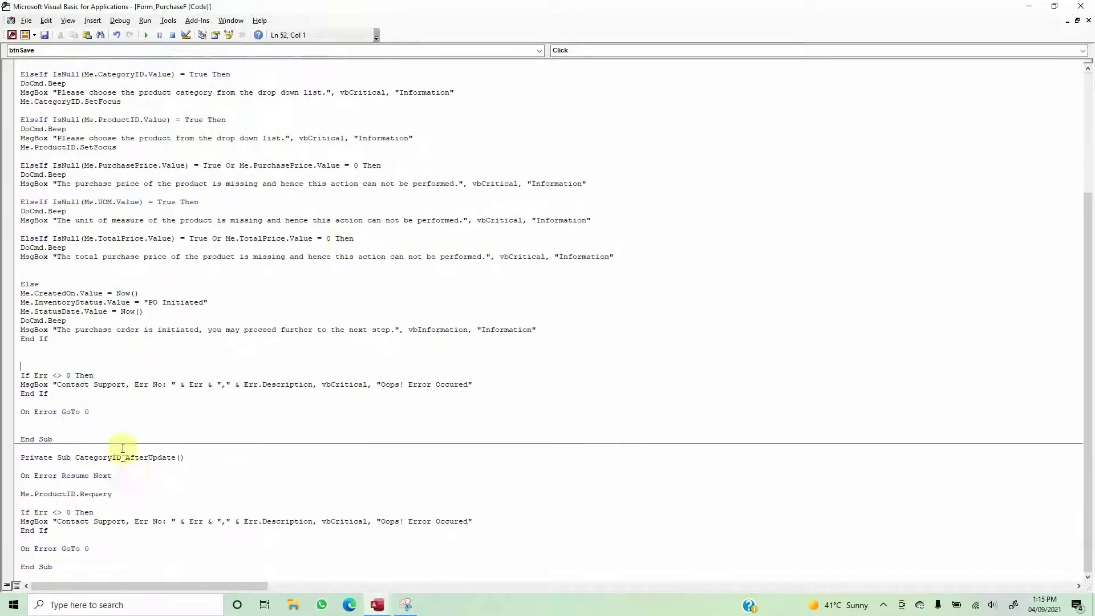
{"action": "left_click_drag", "start_coordinate": [103, 416], "coordinate": [20, 376]}
{"action": "key", "text": "ctrl+c"}
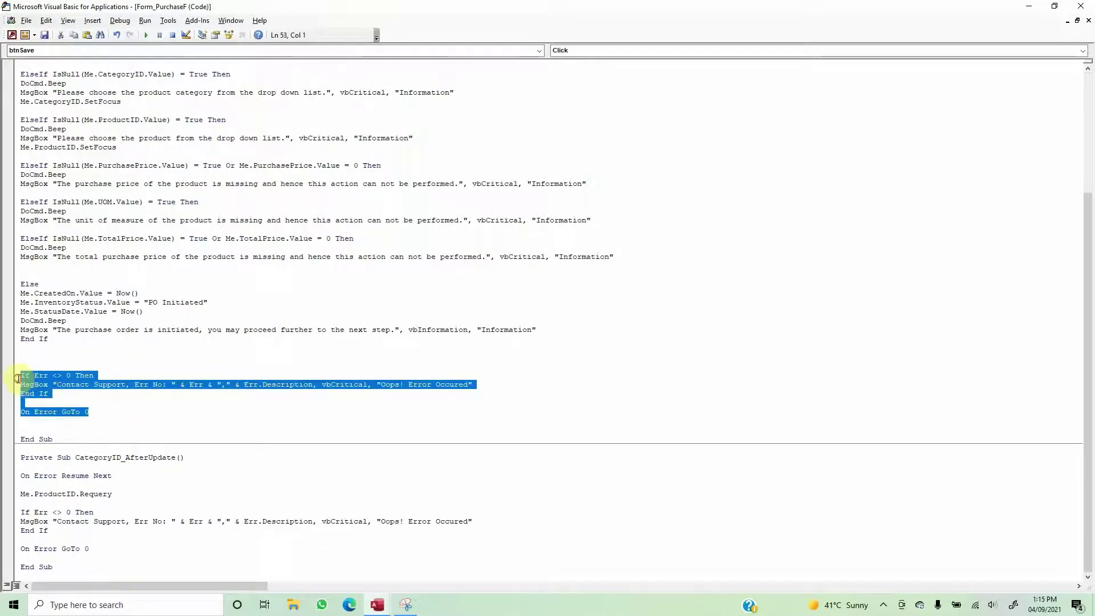
- Close the code editor and return to the PurchaseF form design
{"action": "scroll", "coordinate": [231, 395], "scroll_direction": "up", "scroll_amount": 6}
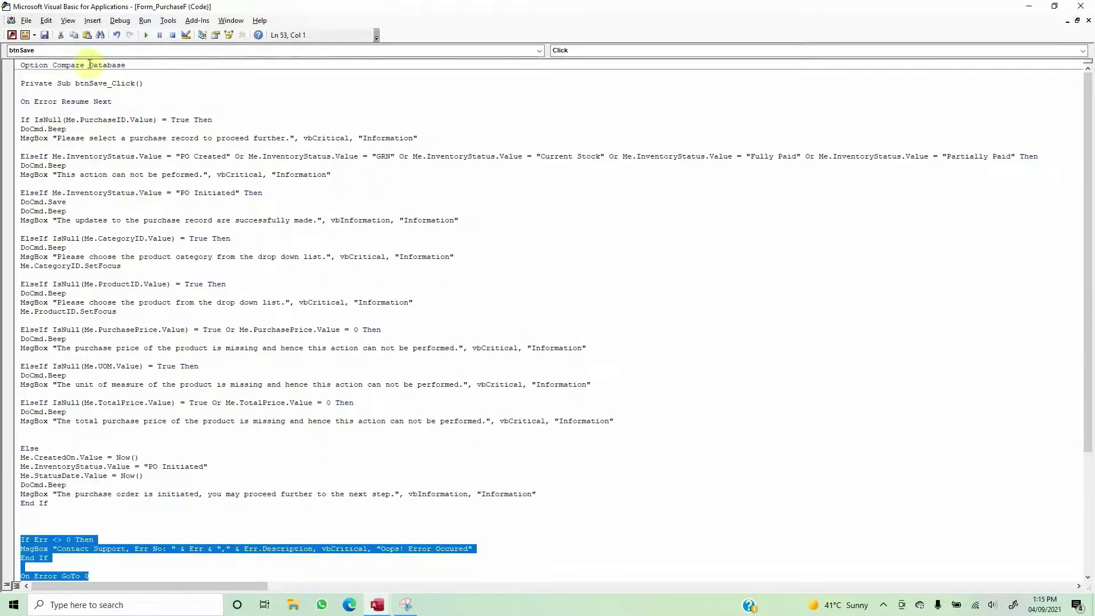
{"action": "left_click", "coordinate": [119, 20]}
{"action": "left_click", "coordinate": [66, 166]}
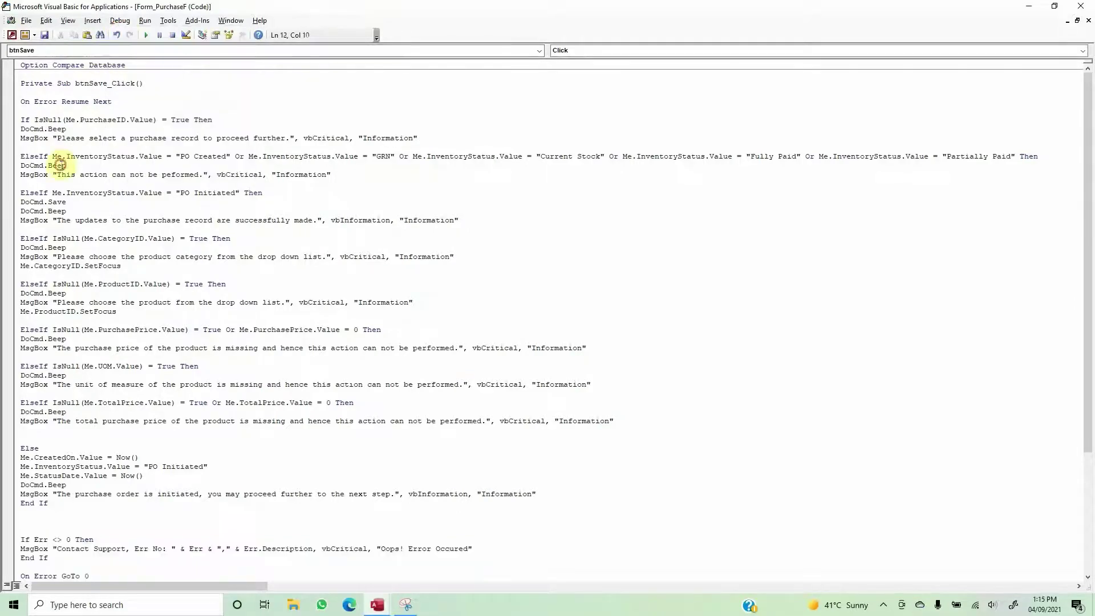
{"action": "left_click", "coordinate": [1081, 6]}
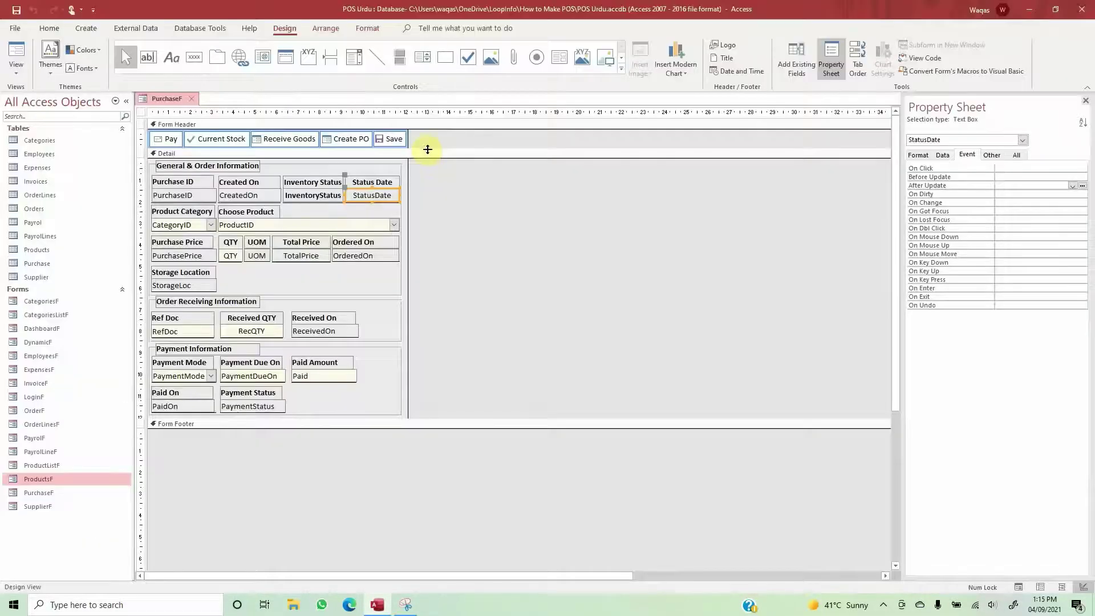
- Create a VBA After Update event procedure for the ProductID combo box
{"action": "left_click", "coordinate": [381, 144]}
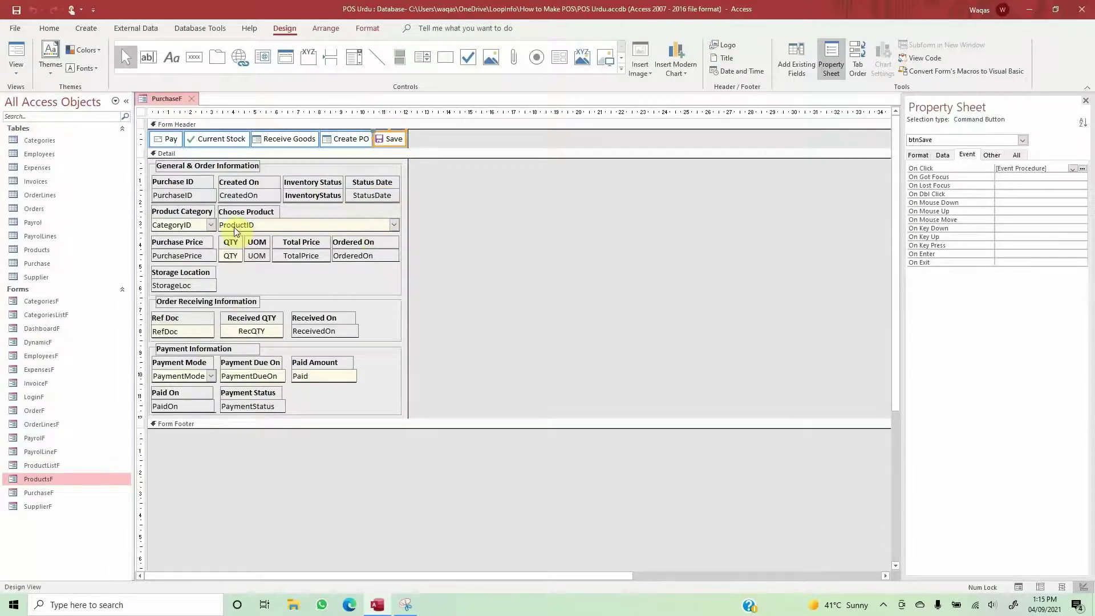
{"action": "left_click", "coordinate": [249, 227]}
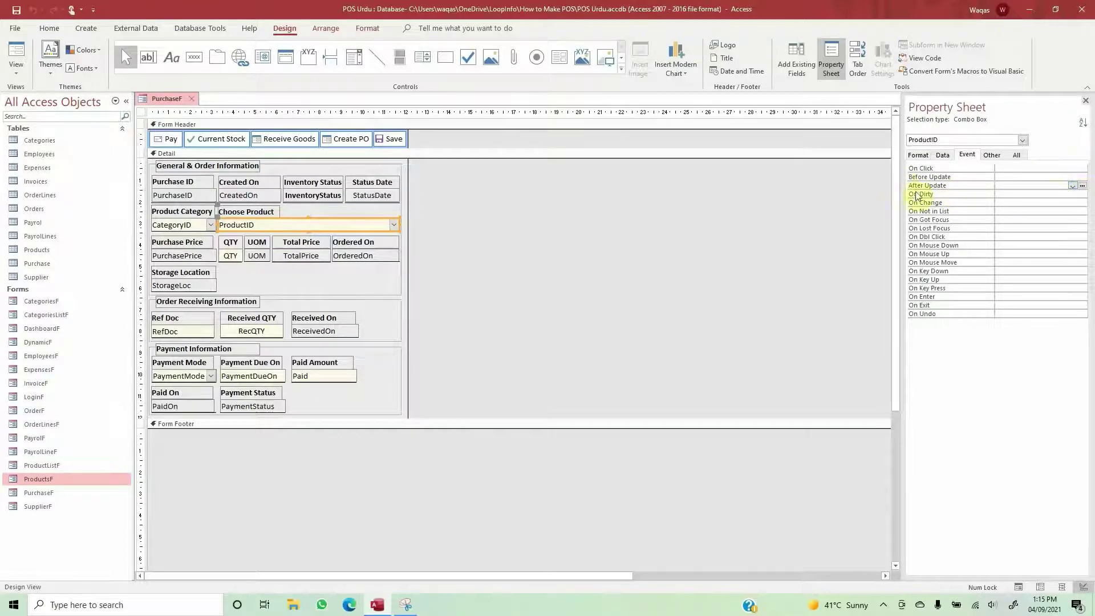
{"action": "left_click", "coordinate": [1083, 189]}
{"action": "double_click", "coordinate": [510, 184]}
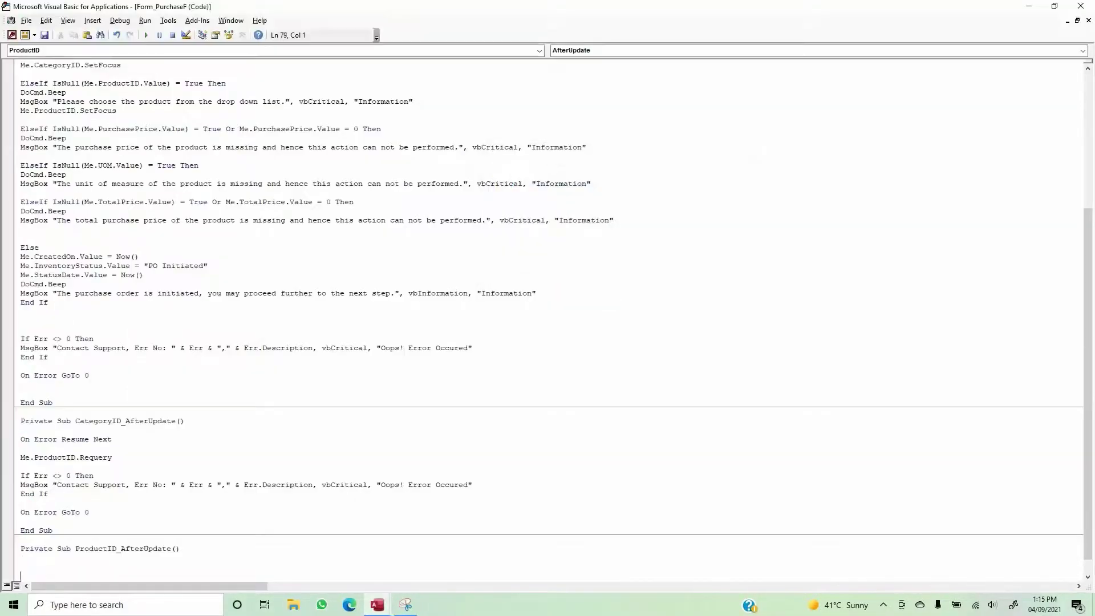
- Begin ProductID_AfterUpdate with On Error Resume Next, followed by blank lines
{"action": "key", "text": "Return"}
{"action": "key", "text": "Return"}
{"action": "key", "text": "Return"}
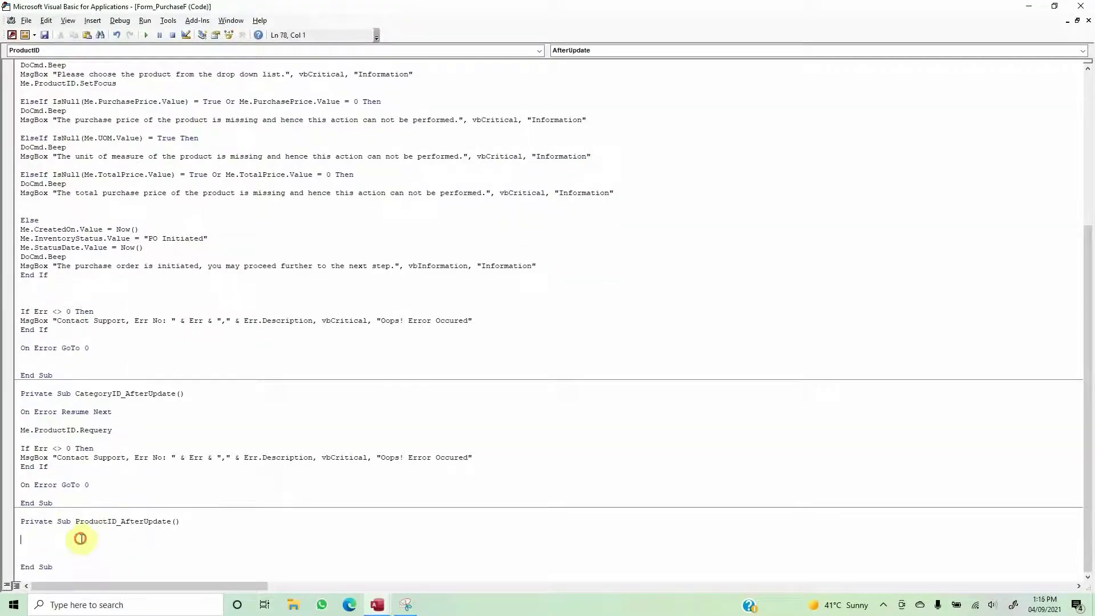
{"action": "left_click", "coordinate": [78, 540]}
{"action": "type", "text": "on error resume next"}
{"action": "key", "text": "Return"}
{"action": "key", "text": "Return"}
{"action": "key", "text": "Return"}
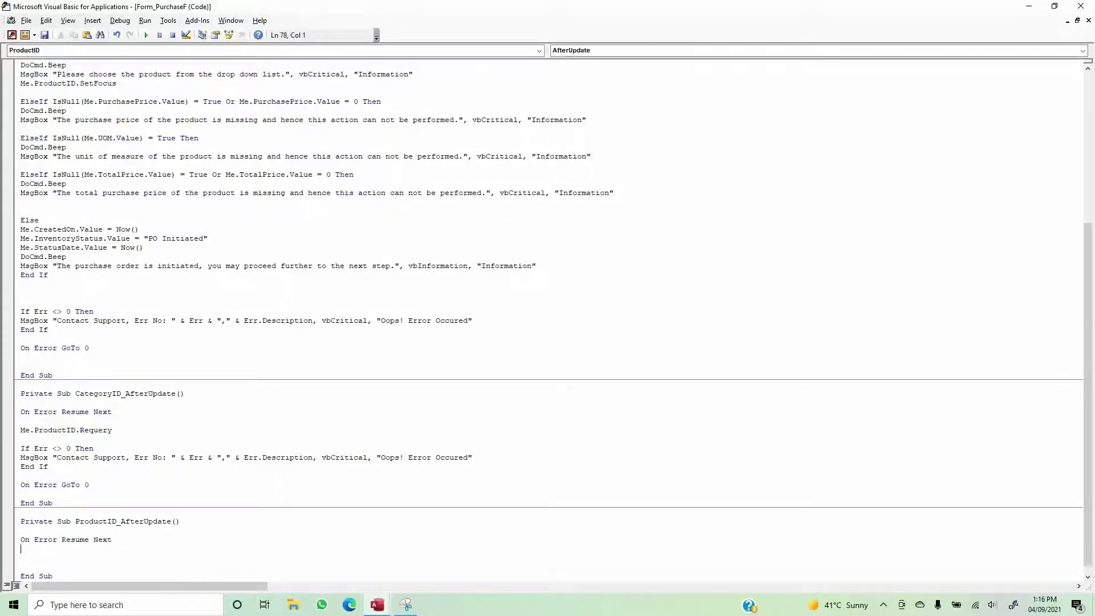
- Paste the error-handling block into ProductID_AfterUpdate and add several blank lines above it for the main code
{"action": "key", "text": "ctrl+v"}
{"action": "scroll", "coordinate": [95, 544], "scroll_direction": "down", "scroll_amount": 1}
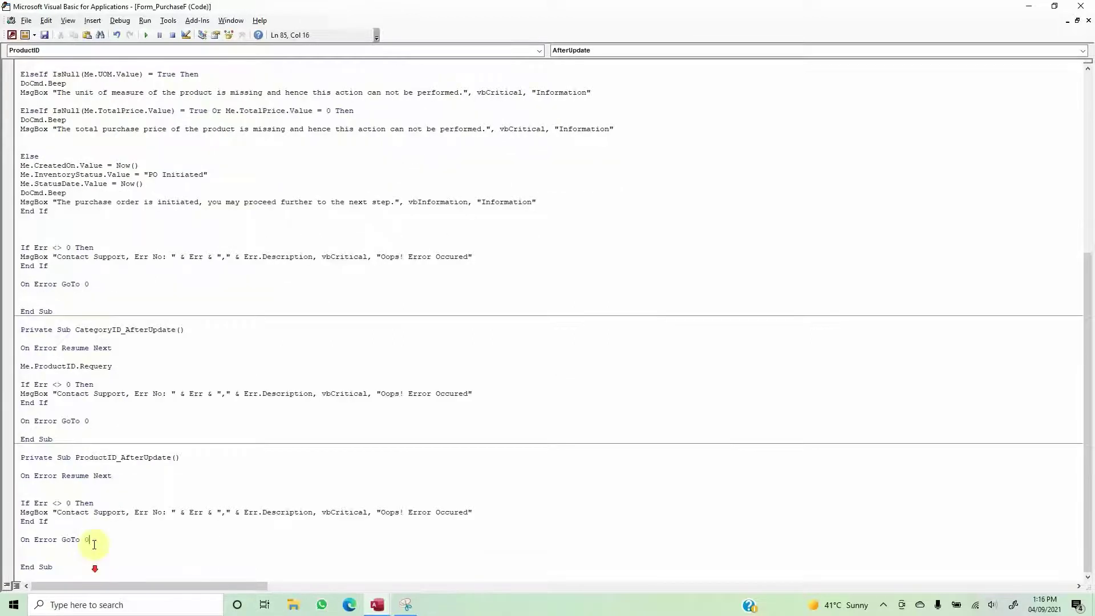
{"action": "left_click", "coordinate": [120, 485]}
{"action": "key", "text": "Return"}
{"action": "key", "text": "Return"}
{"action": "key", "text": "Return"}
{"action": "key", "text": "Return"}
{"action": "key", "text": "Return"}
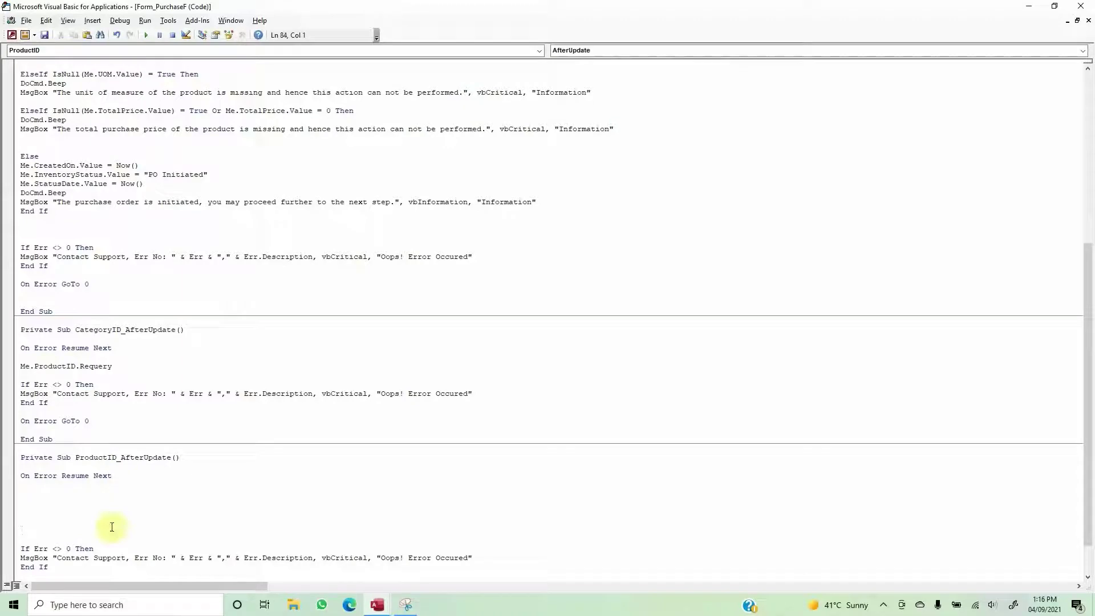
- Begin an assignment to Me.PurchasePrice.Value below On Error Resume Next in ProductID_AfterUpdate
{"action": "key", "text": "alt+F11"}
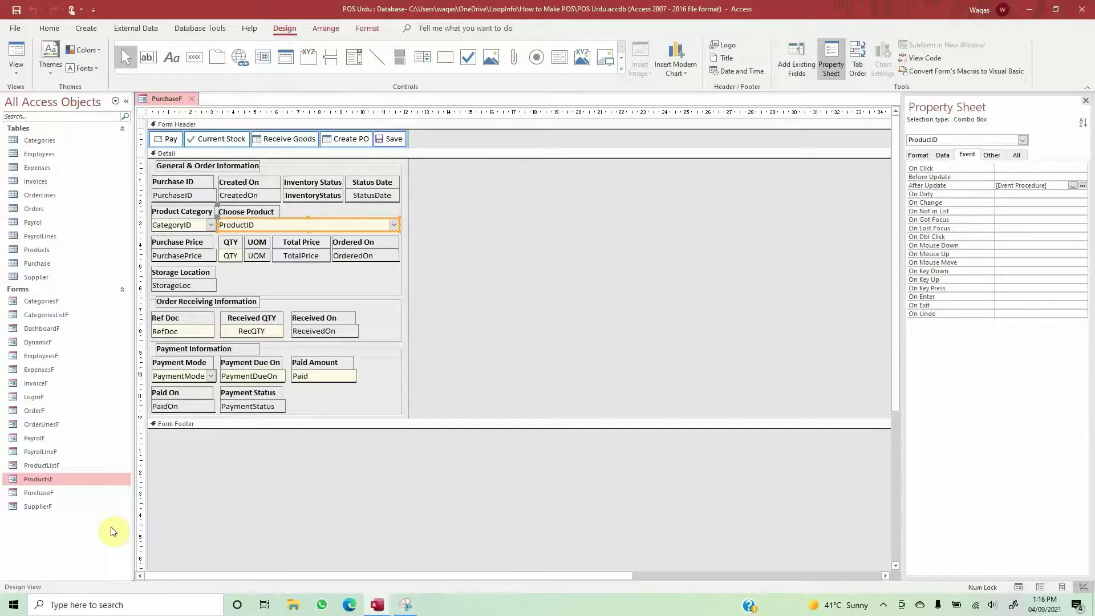
{"action": "key", "text": "alt+Tab"}
{"action": "type", "text": "me.pu"}
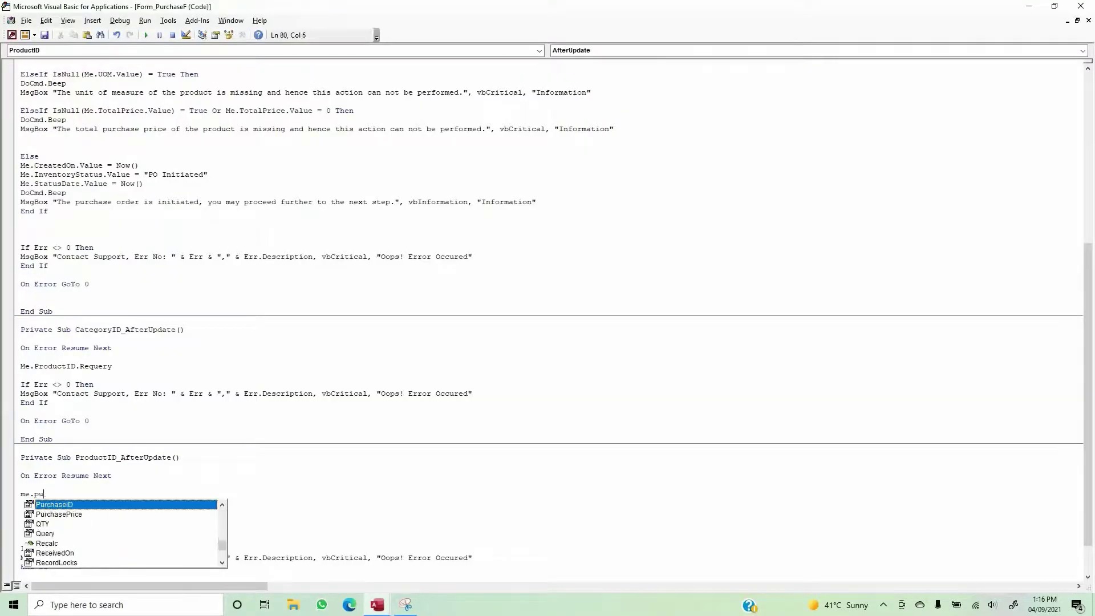
{"action": "type", "text": "rc"}
{"action": "key", "text": "Down"}
{"action": "key", "text": "Tab"}
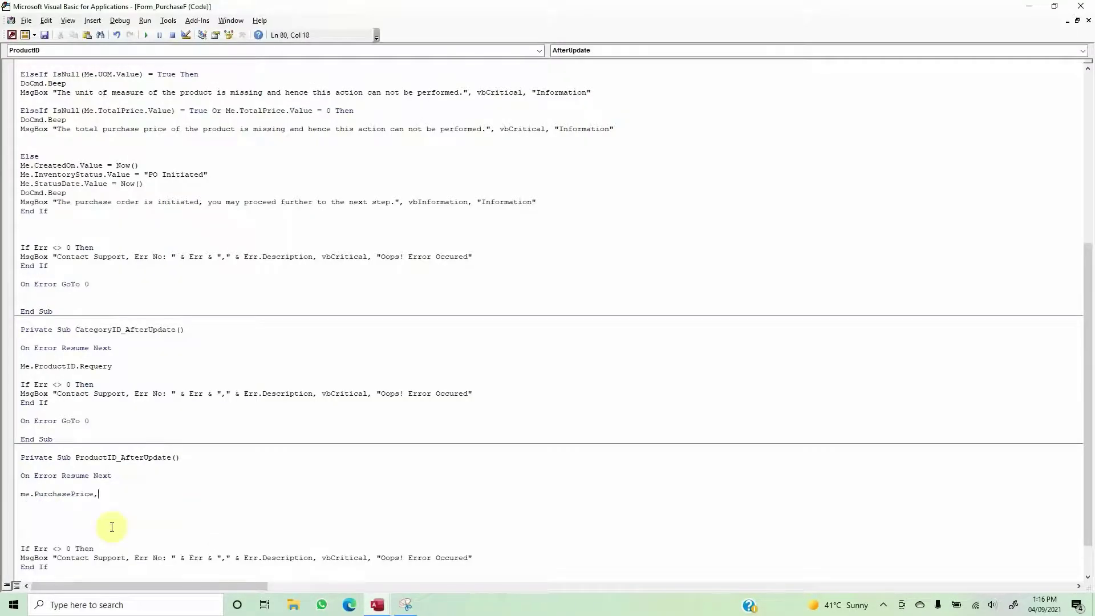
{"action": "key", "text": "BackSpace"}
{"action": "type", "text": ".va"}
{"action": "key", "text": "Tab"}
- Check the column numbering in the Snipping Tool capture and complete the PurchasePrice assignment with Me.ProductID.Column(3)
{"action": "key", "text": "alt+F11"}
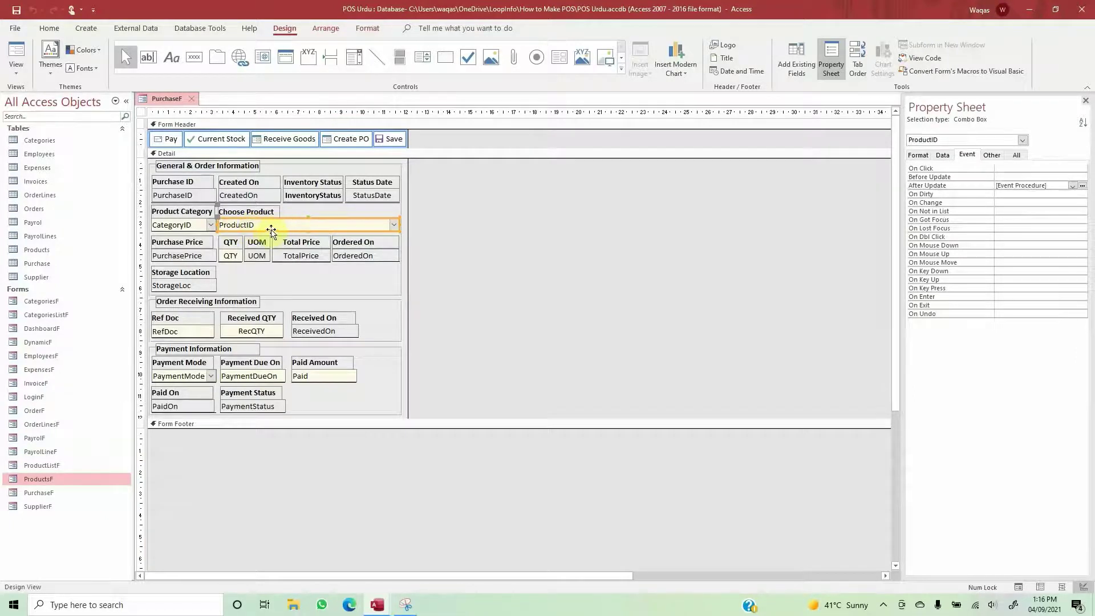
{"action": "left_click", "coordinate": [406, 605]}
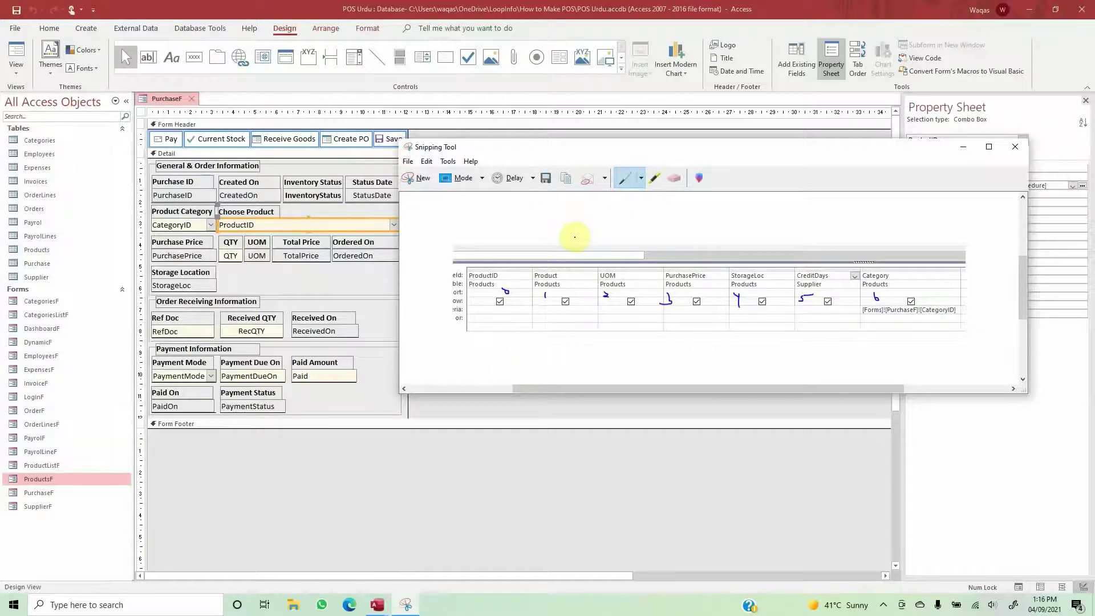
{"action": "left_click", "coordinate": [378, 605]}
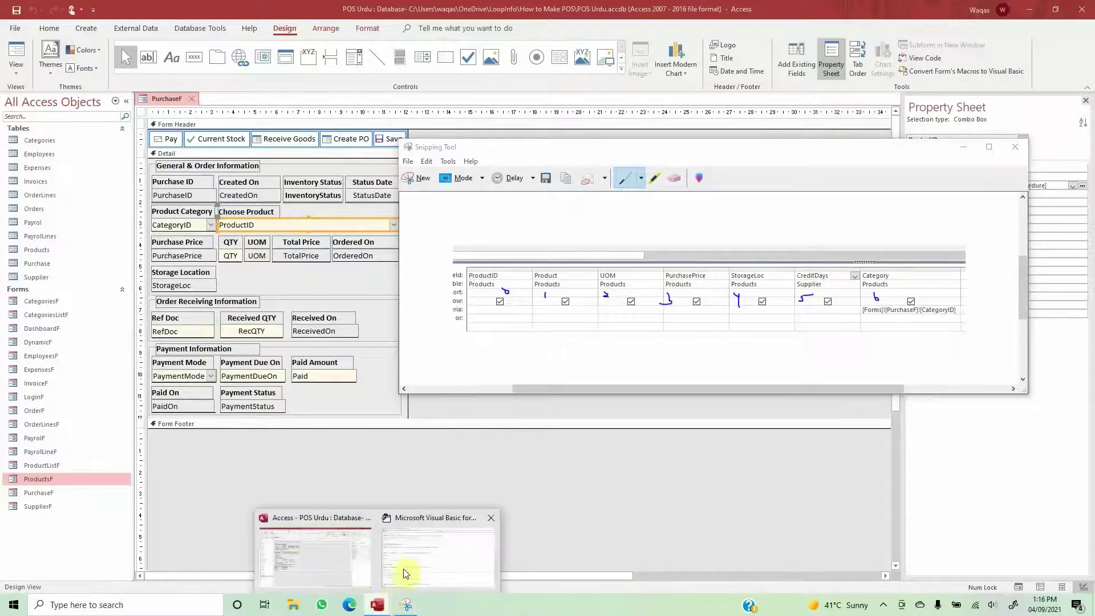
{"action": "left_click", "coordinate": [405, 573]}
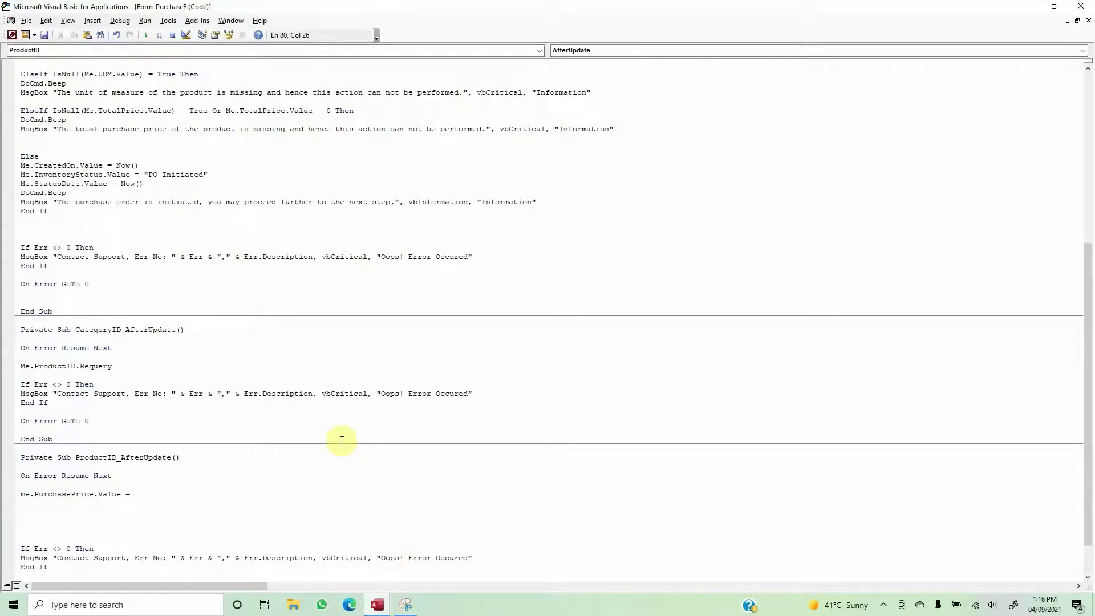
{"action": "type", "text": "me."}
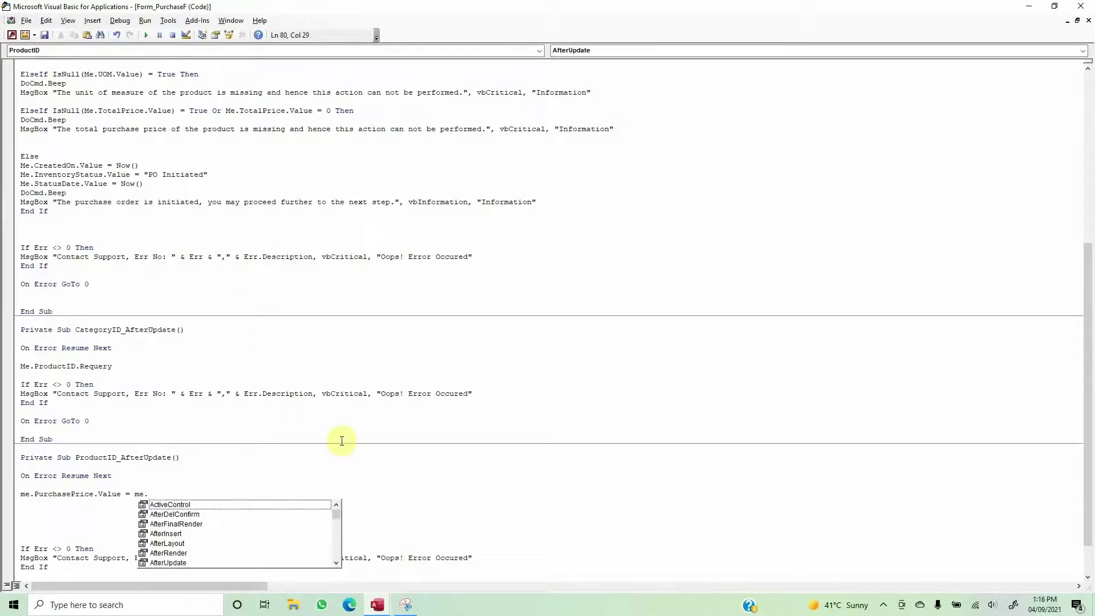
{"action": "type", "text": "ProductID."}
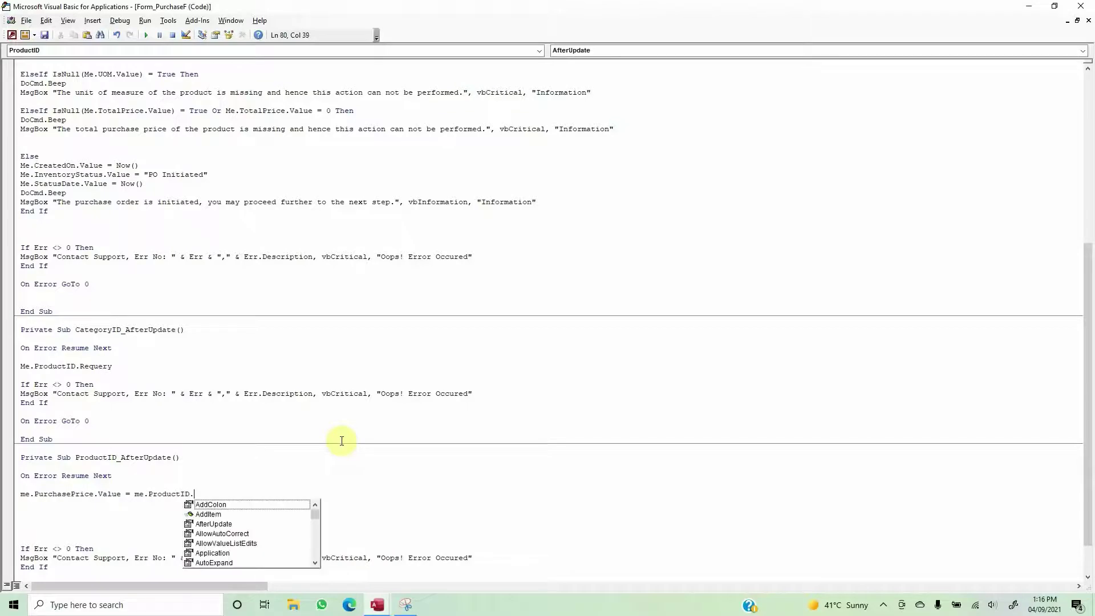
{"action": "type", "text": "value ="}
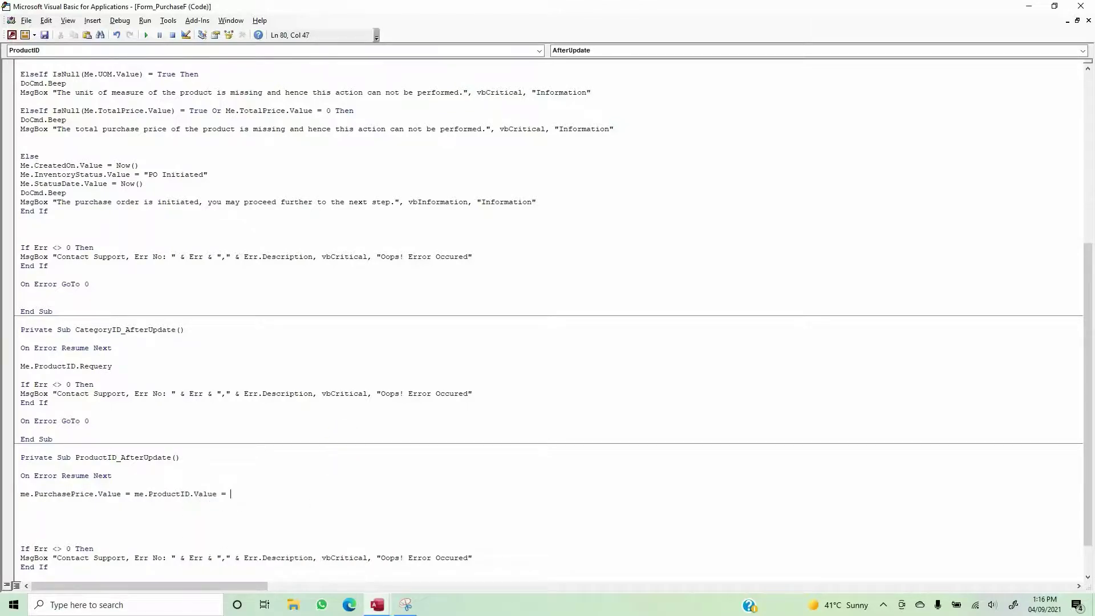
{"action": "key", "text": "BackSpace"}
{"action": "key", "text": "BackSpace"}
{"action": "key", "text": "BackSpace"}
{"action": "key", "text": "BackSpace"}
{"action": "key", "text": "BackSpace"}
{"action": "key", "text": "BackSpace"}
{"action": "type", "text": ".ProductID.Col"}
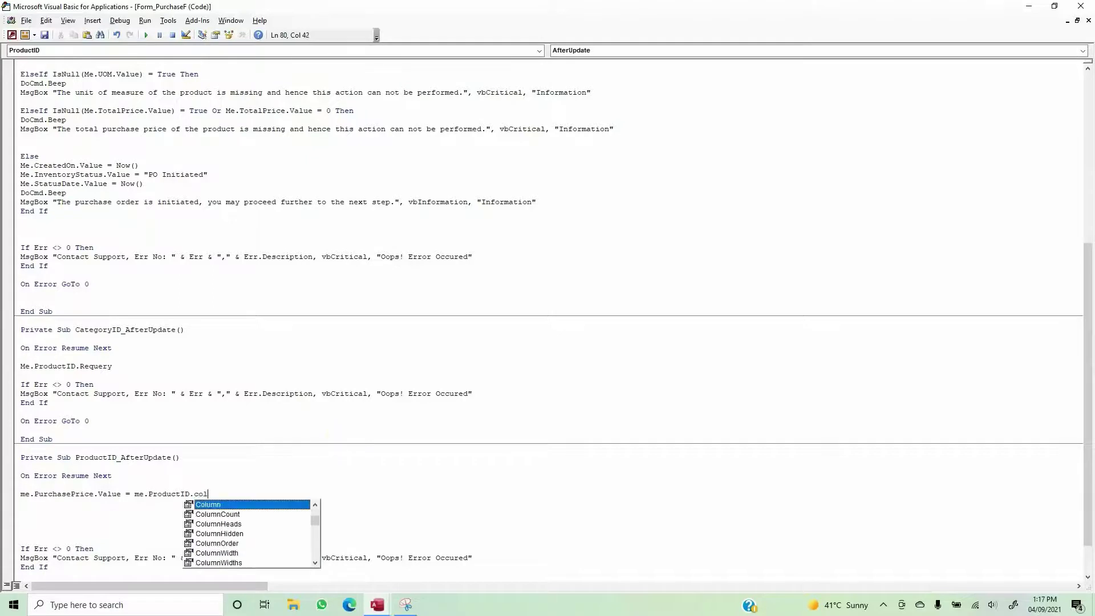
{"action": "type", "text": "umn(3"}
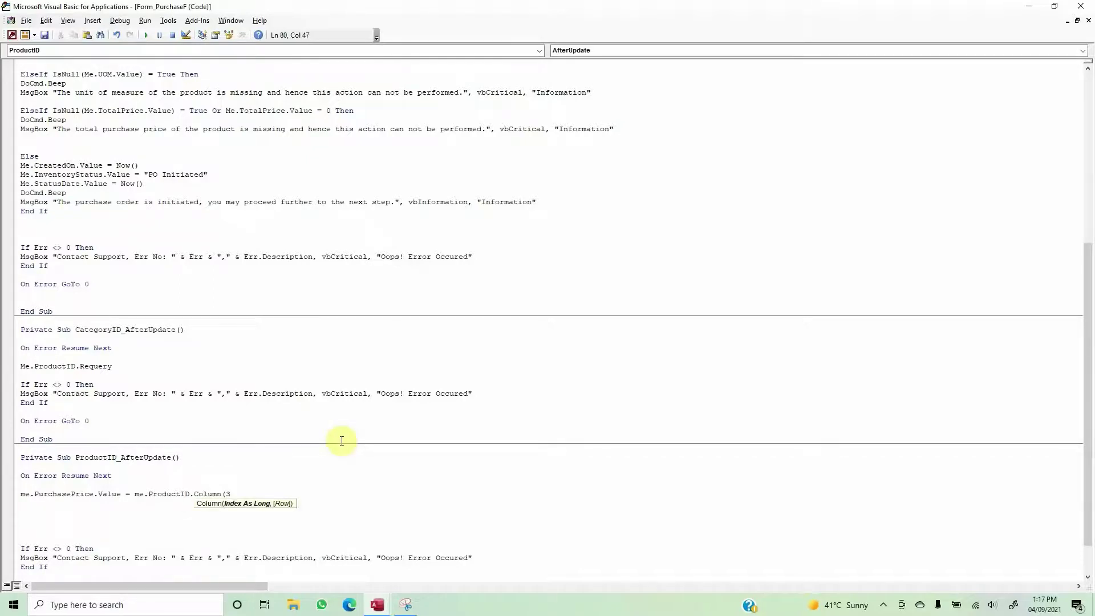
{"action": "type", "text": ")"}
{"action": "key", "text": "Return"}
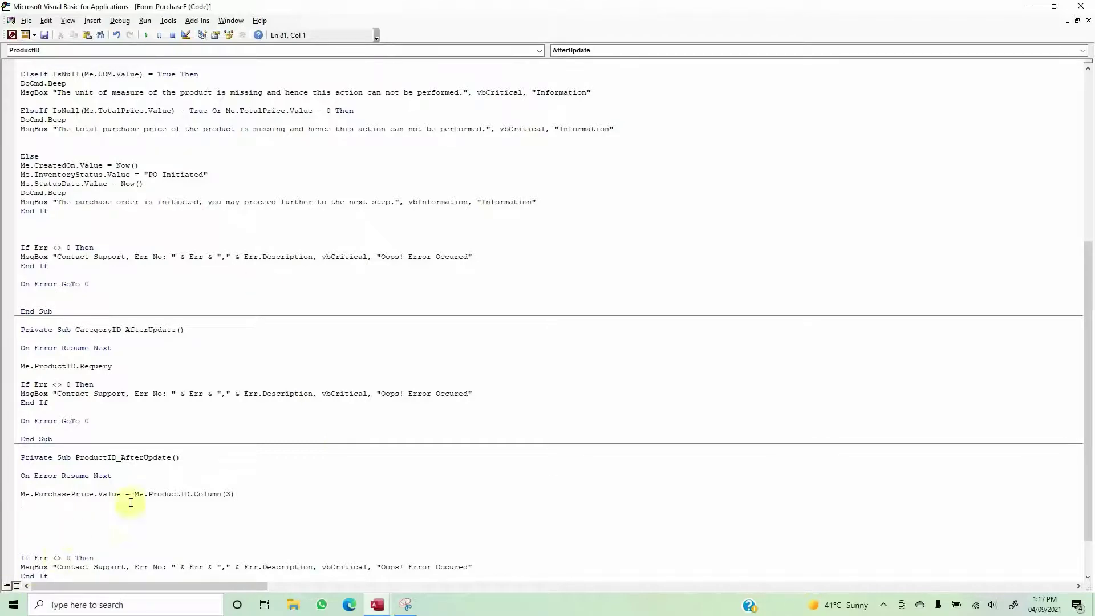
- Review the PurchaseF form fields and the UOM column index in the Snipping Tool capture, and return to the code editor
{"action": "key", "text": "alt+Tab"}
{"action": "key", "text": "alt+Tab"}
{"action": "key", "text": "alt+Tab"}
{"action": "key", "text": "Tab"}
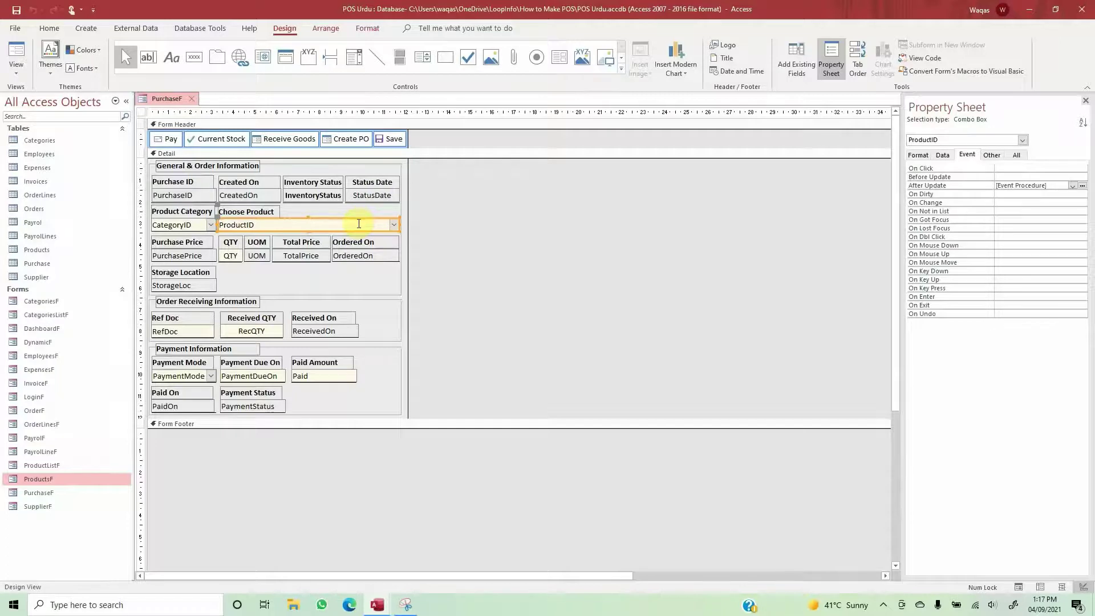
{"action": "left_click", "coordinate": [406, 605]}
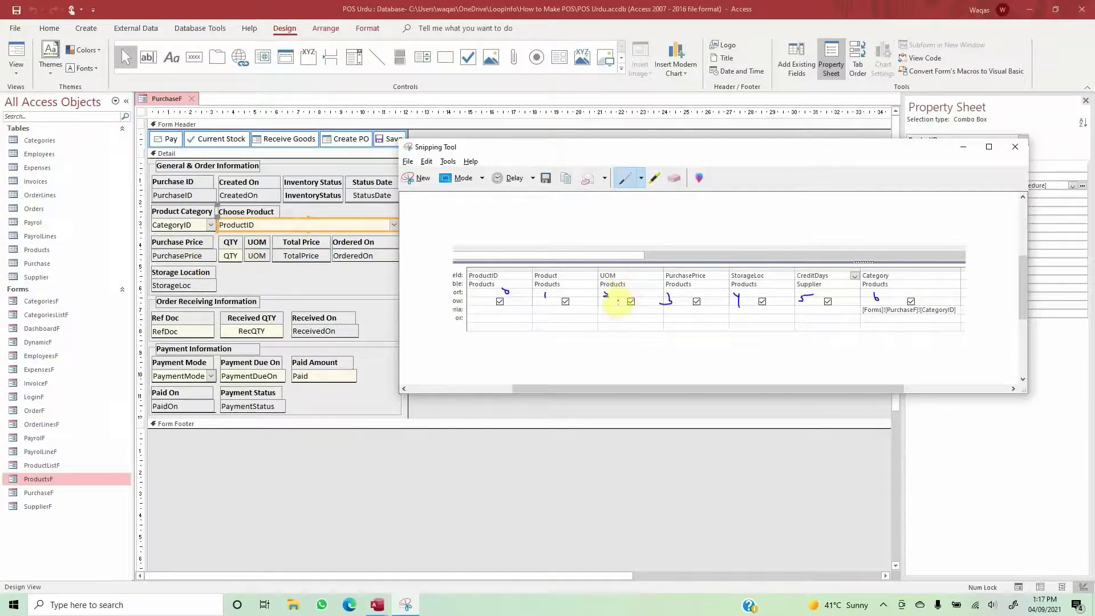
{"action": "left_click", "coordinate": [377, 288]}
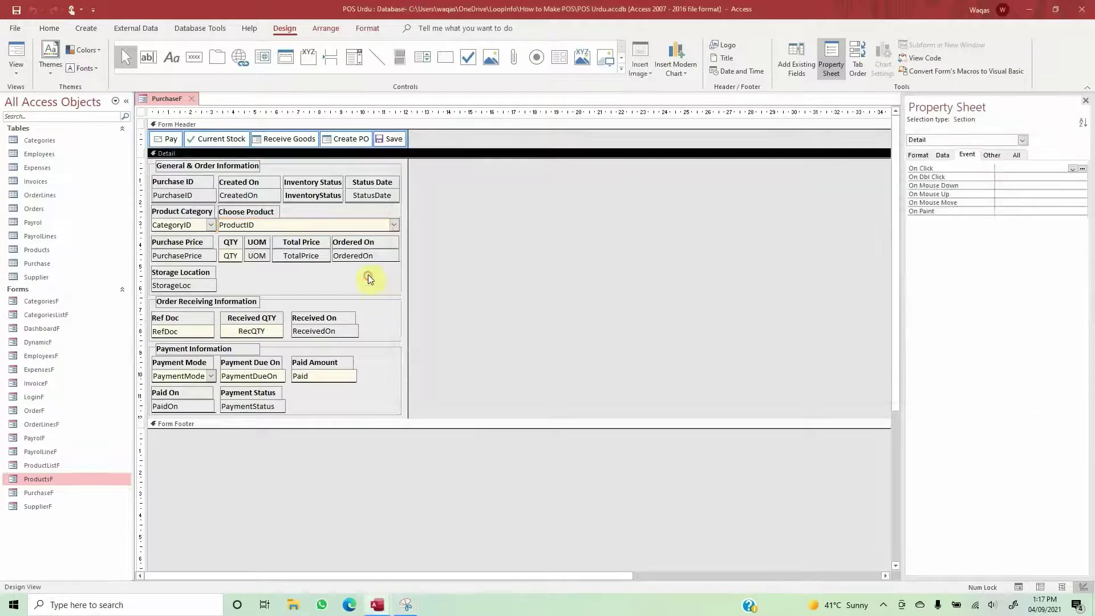
{"action": "key", "text": "alt+Tab"}
{"action": "mouse_move", "coordinate": [383, 606]}
{"action": "left_click", "coordinate": [416, 551]}
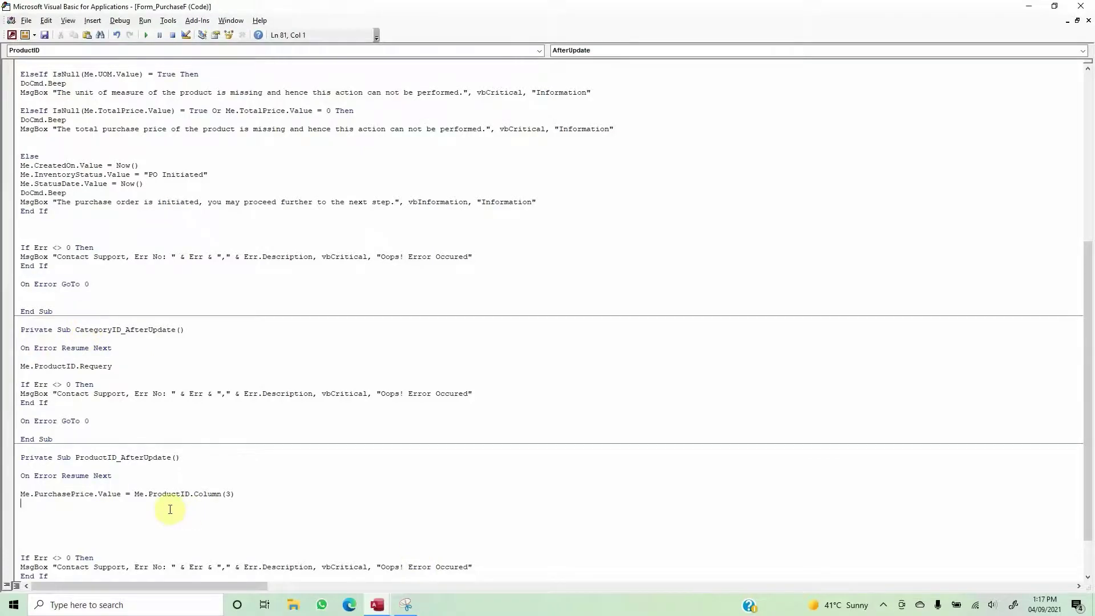
- Add a line assigning Me.ProductID.Column(2) to Me.UOM.Value below the PurchasePrice assignment
{"action": "type", "text": "me.uc"}
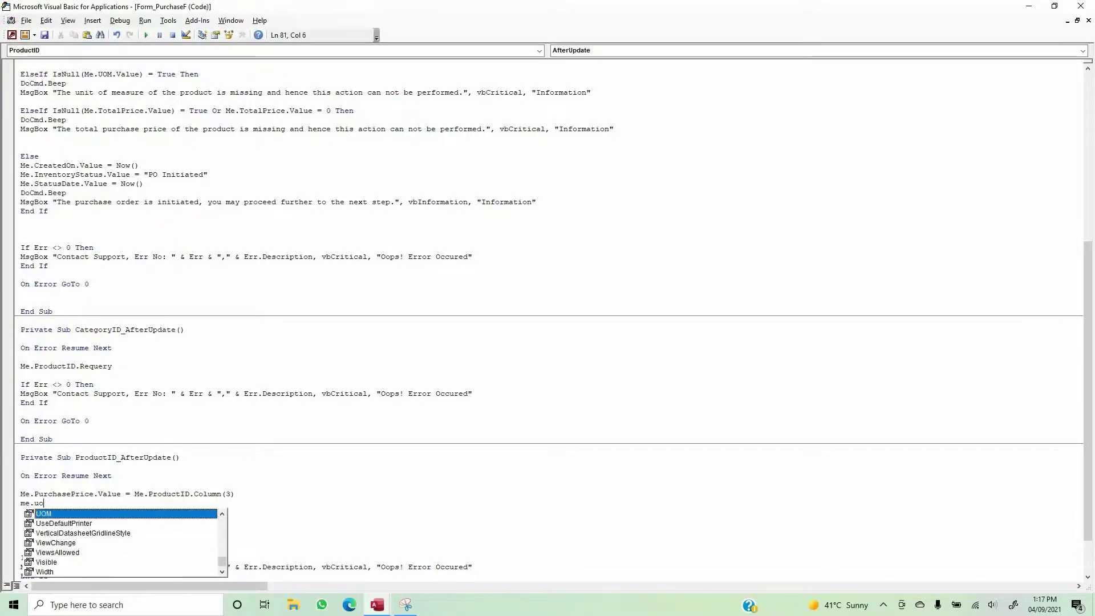
{"action": "type", "text": ".val"}
{"action": "key", "text": "Tab"}
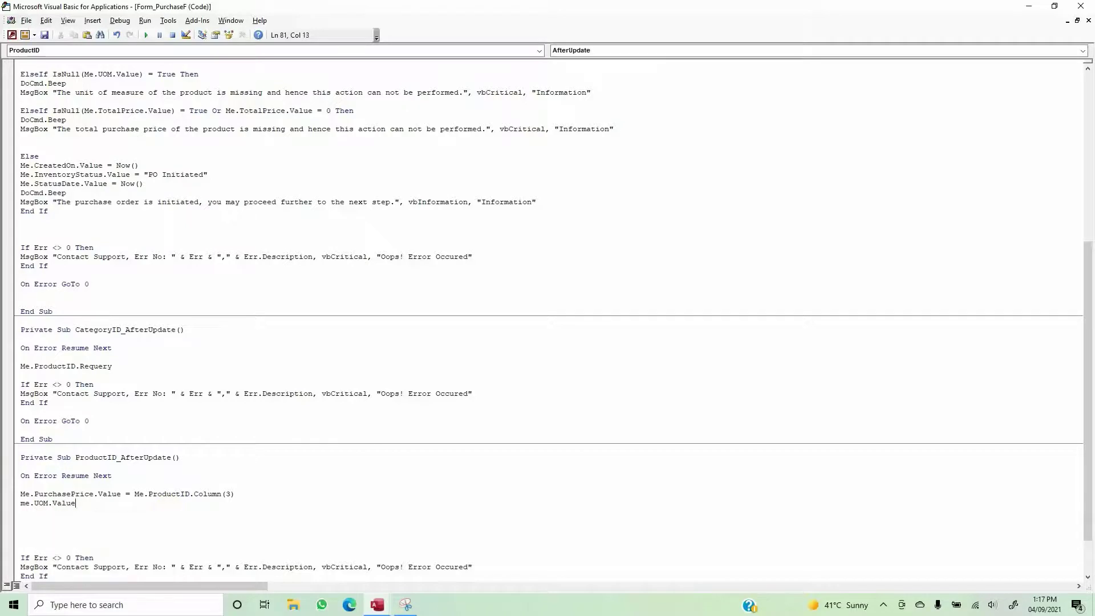
{"action": "type", "text": "= me."}
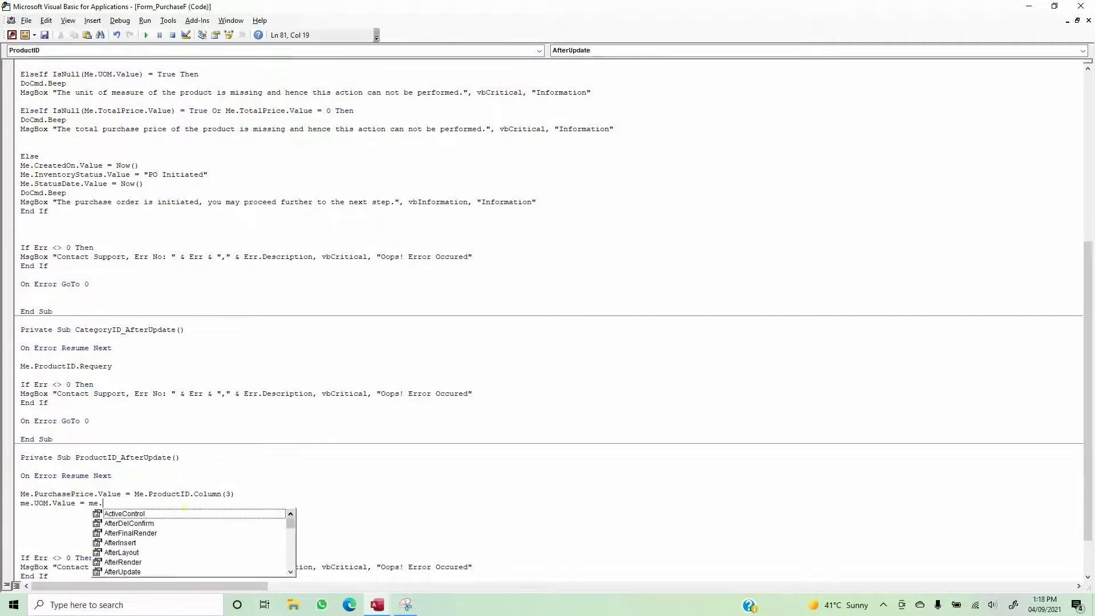
{"action": "type", "text": "pro"}
{"action": "key", "text": "Tab"}
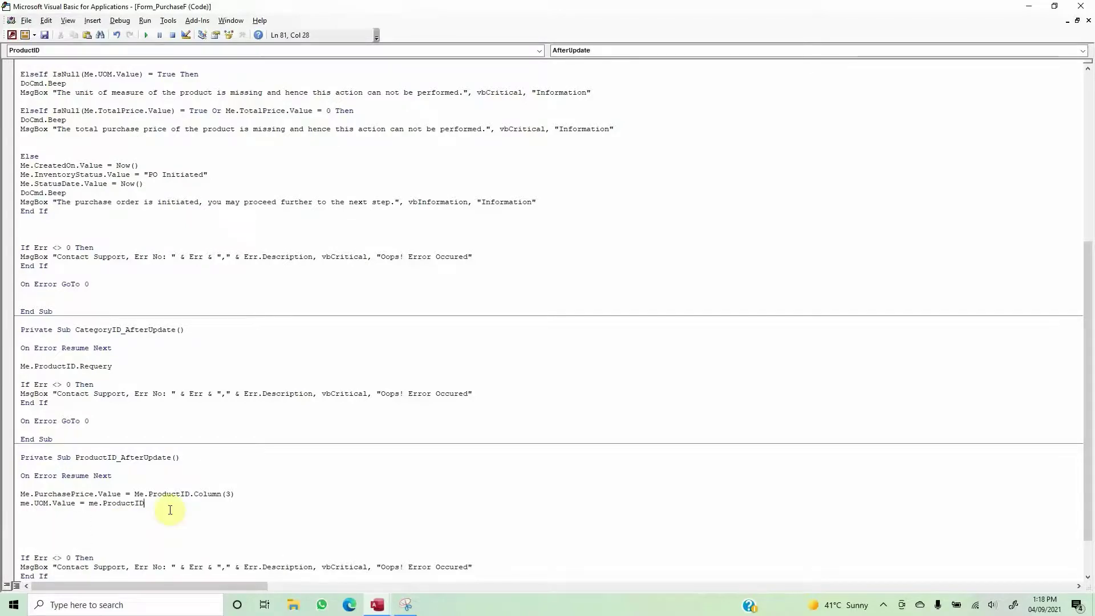
{"action": "type", "text": ".co"}
{"action": "key", "text": "Tab"}
{"action": "type", "text": "("}
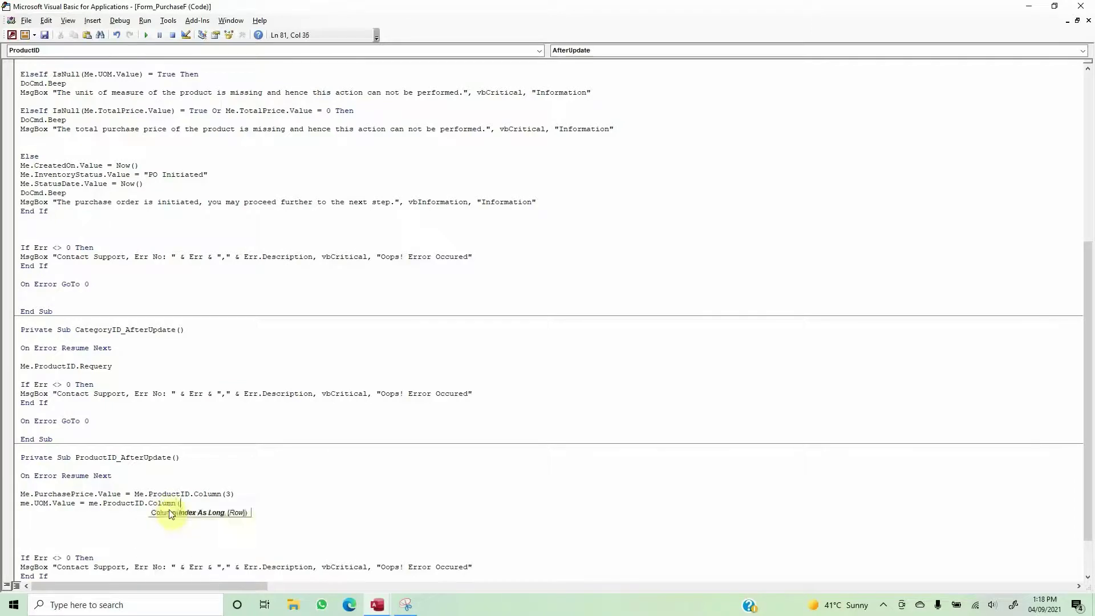
{"action": "type", "text": "2"}
{"action": "type", "text": ")"}
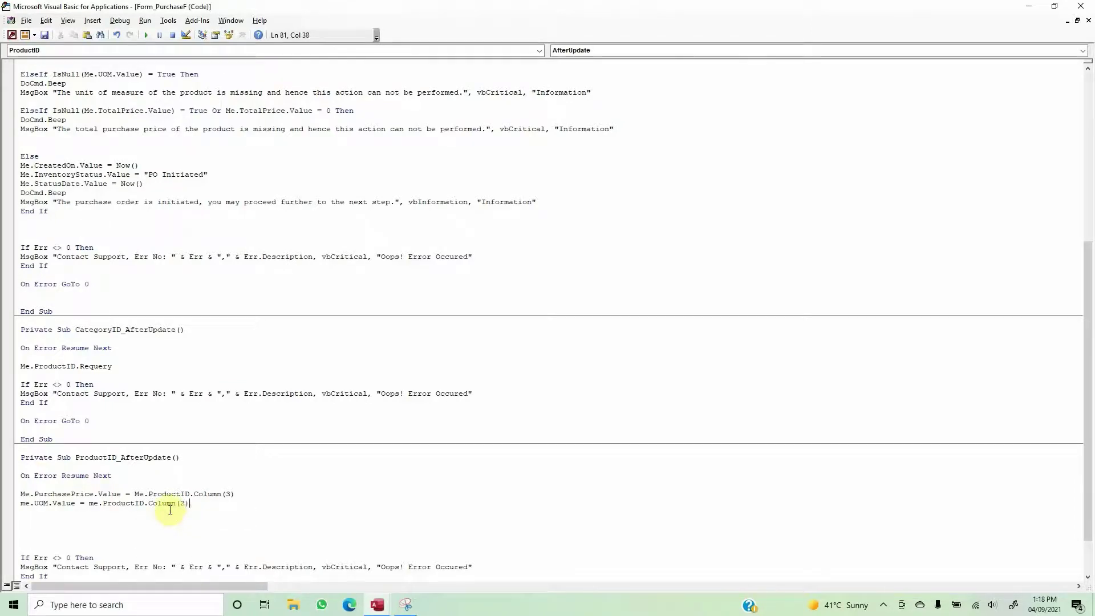
- Recheck the UOM column index and the form fields, and begin a line assigning Me.ProductID.Column to Me.StorageLoc.Value
{"action": "left_click", "coordinate": [411, 604]}
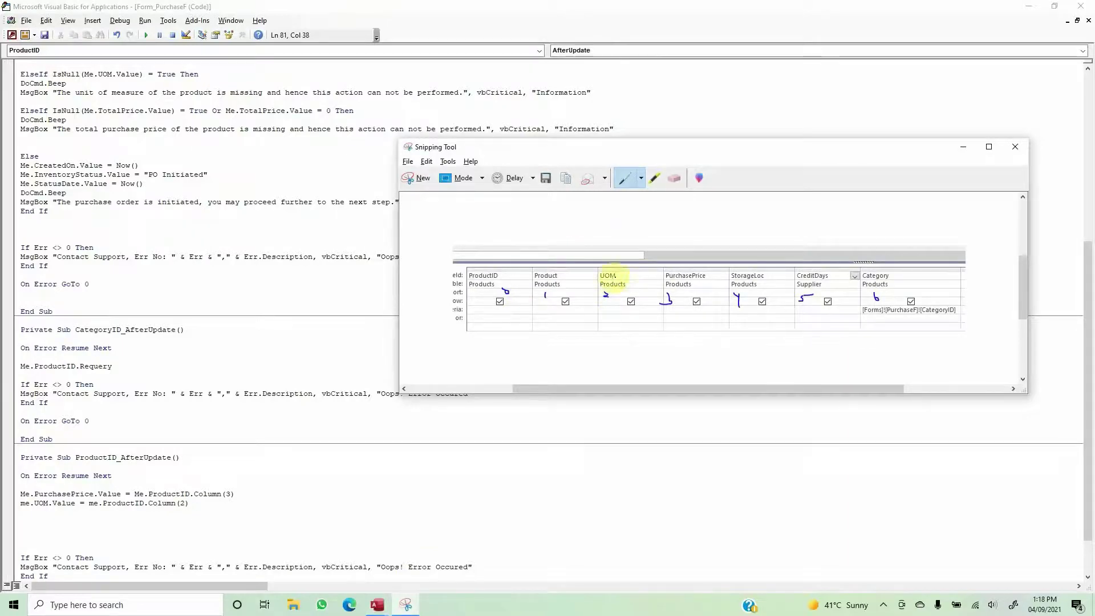
{"action": "left_click", "coordinate": [231, 505]}
{"action": "key", "text": "alt+Tab"}
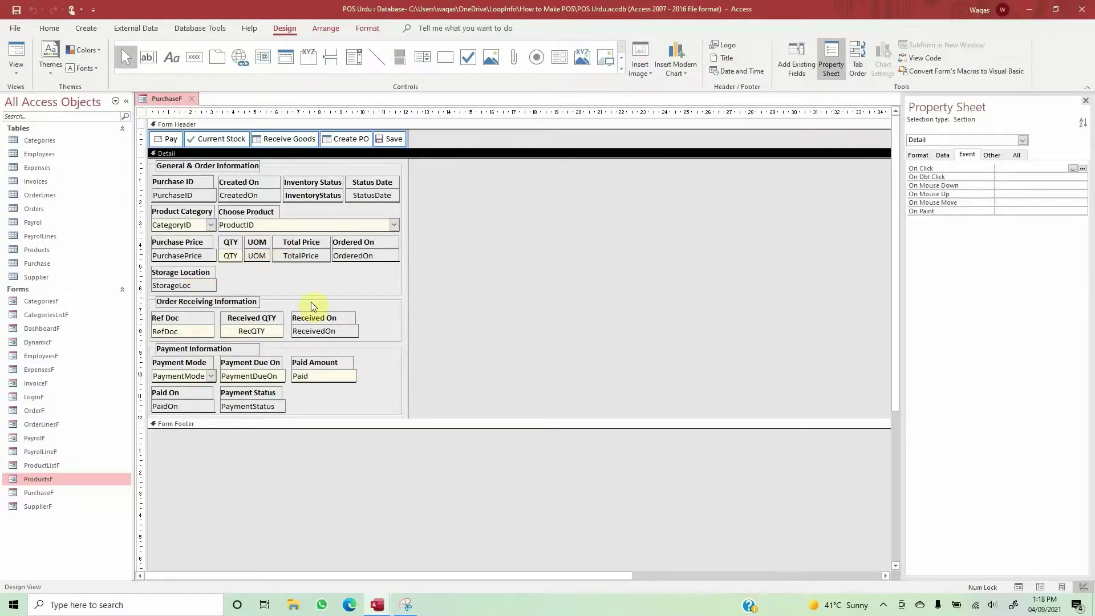
{"action": "key", "text": "alt+Tab"}
{"action": "key", "text": "Return"}
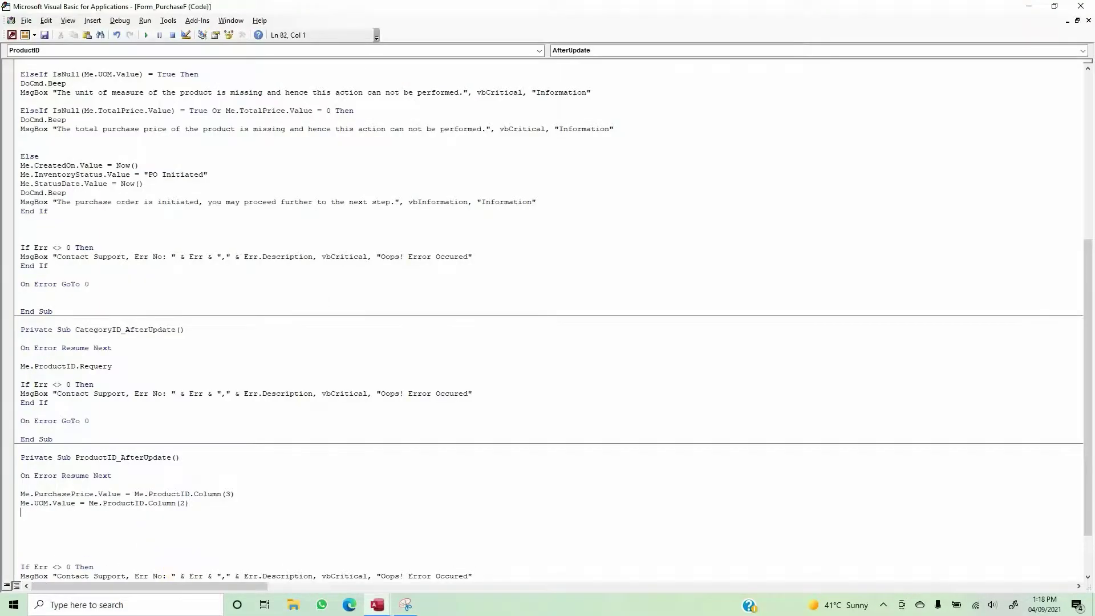
{"action": "type", "text": "me.StorageLoc.v"}
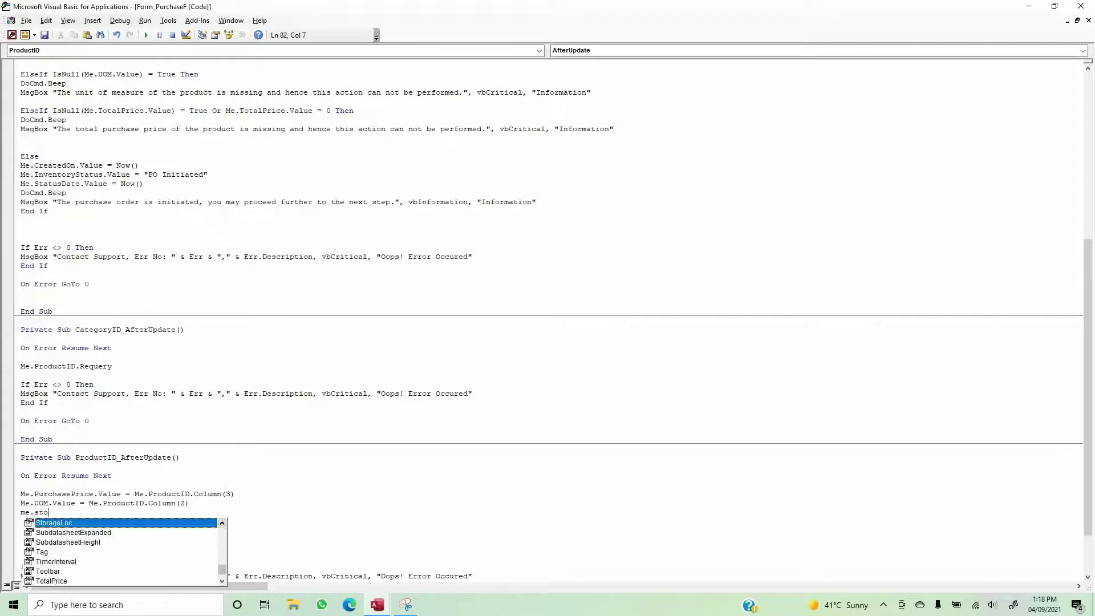
{"action": "type", "text": "alue"}
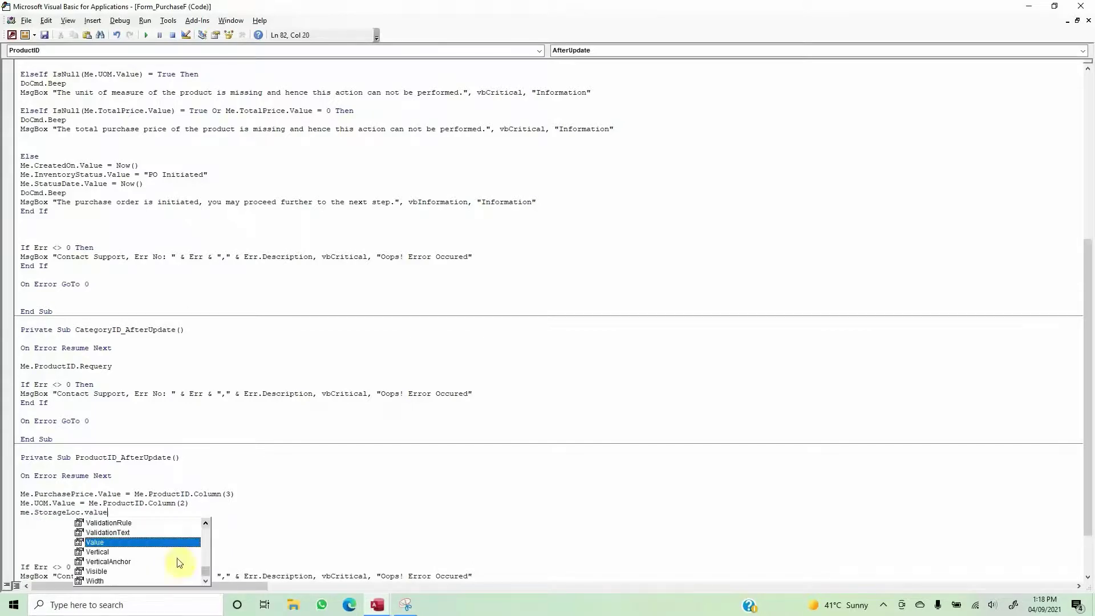
{"action": "type", "text": " = me.pro"}
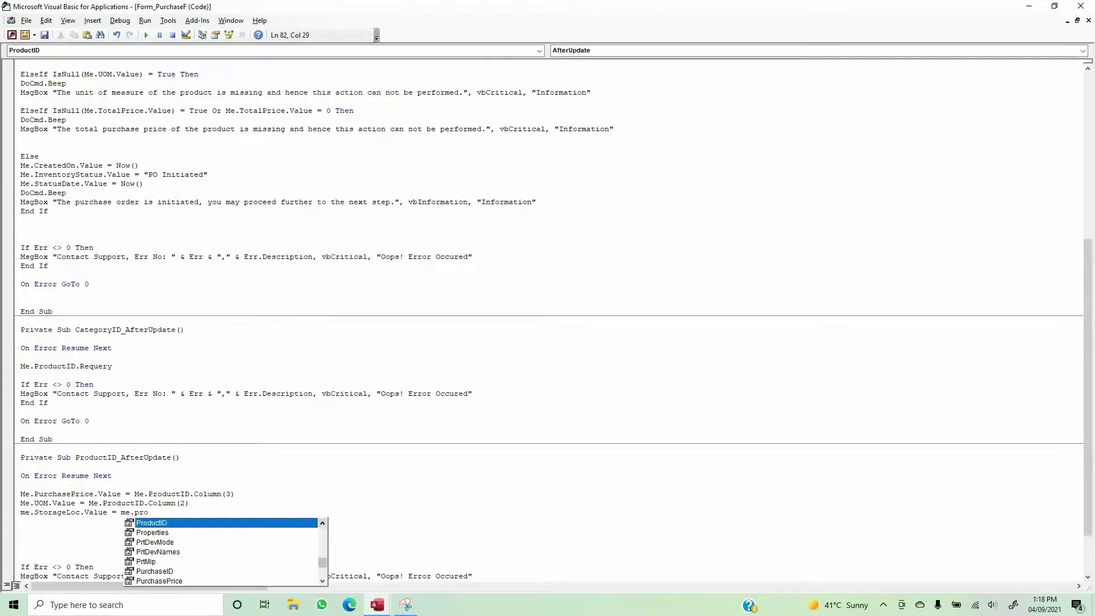
{"action": "key", "text": "Tab"}
{"action": "type", "text": ".col"}
{"action": "key", "text": "Tab"}
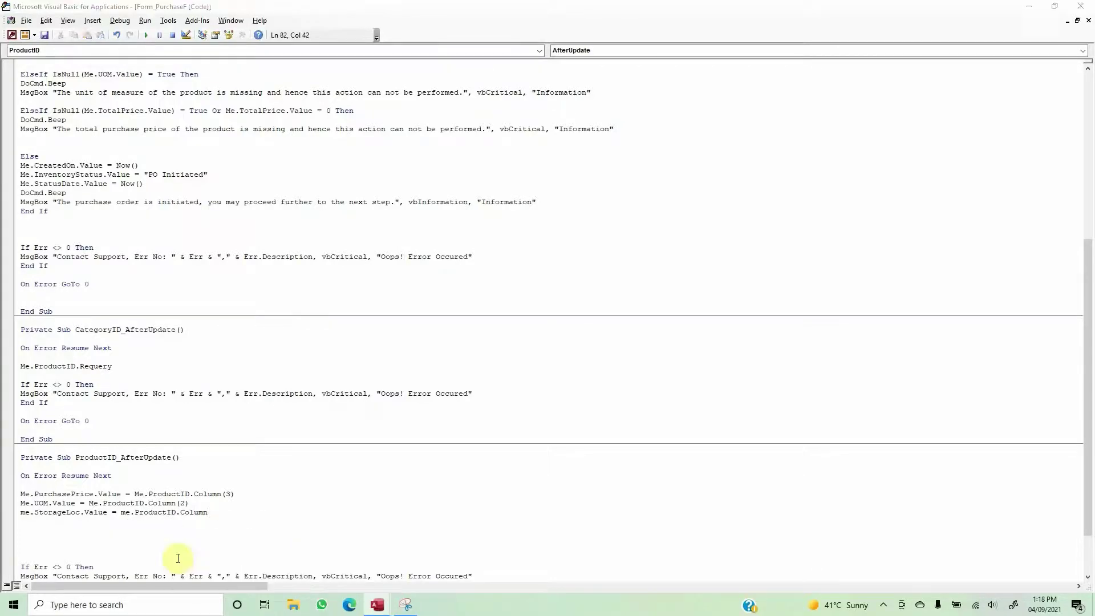
- Look up the StorageLoc column in the Snipping Tool capture and complete its assignment with column index 4
{"action": "key", "text": "alt+F11"}
{"action": "key", "text": "alt+F11"}
{"action": "left_click", "coordinate": [405, 605]}
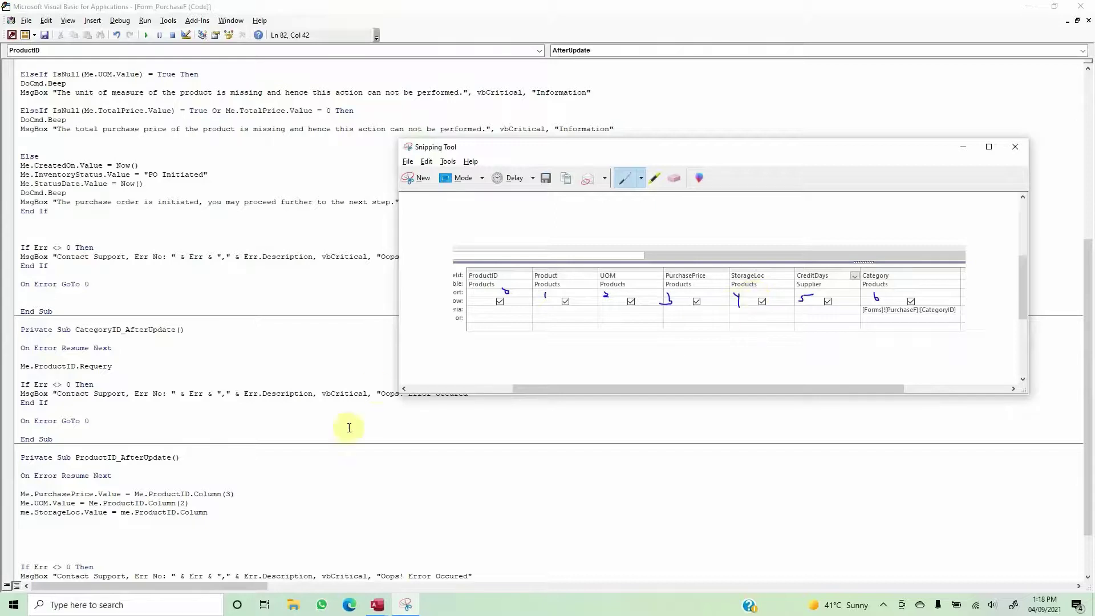
{"action": "left_click", "coordinate": [251, 510]}
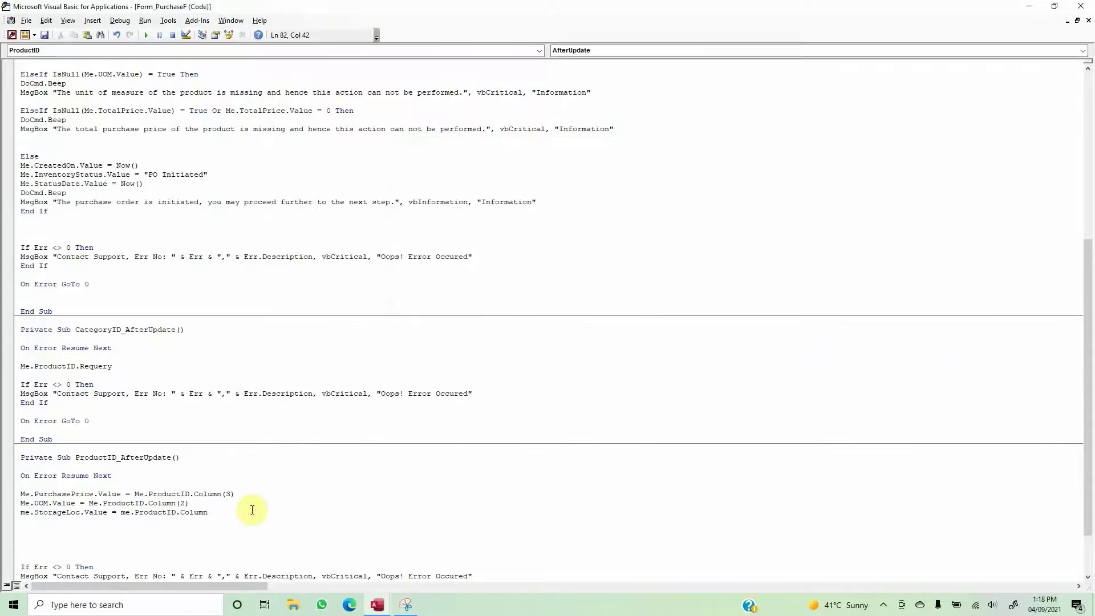
{"action": "type", "text": "(4)"}
{"action": "key", "text": "Return"}
- Remove the surplus blank lines between the StorageLoc assignment and the error-handling block
{"action": "key", "text": "Down"}
{"action": "key", "text": "Down"}
{"action": "key", "text": "Down"}
{"action": "key", "text": "Down"}
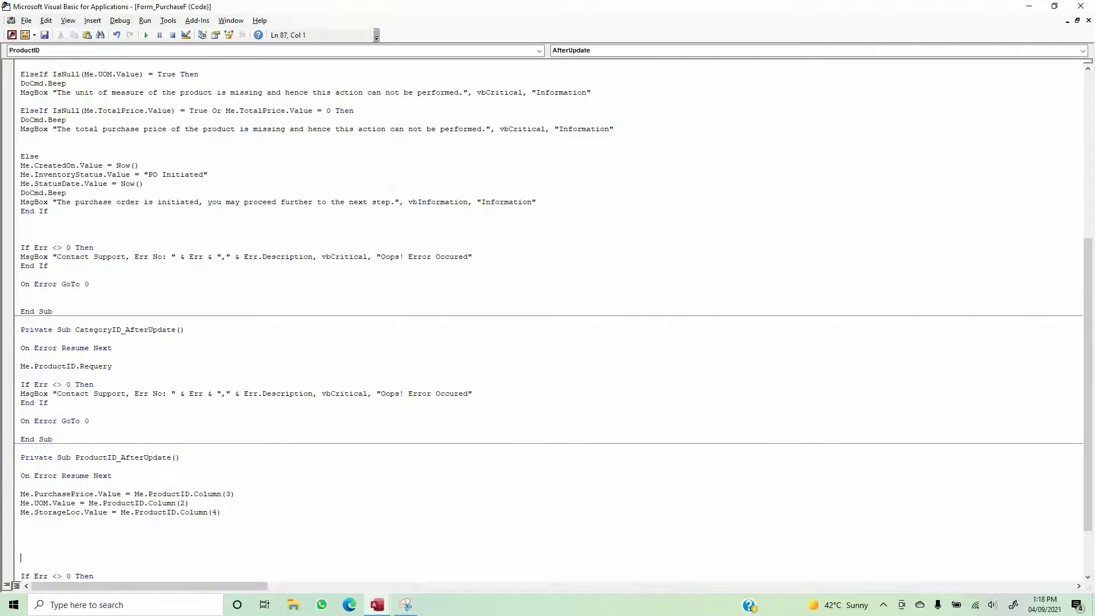
{"action": "key", "text": "BackSpace"}
{"action": "key", "text": "BackSpace"}
{"action": "key", "text": "BackSpace"}
{"action": "key", "text": "Delete"}
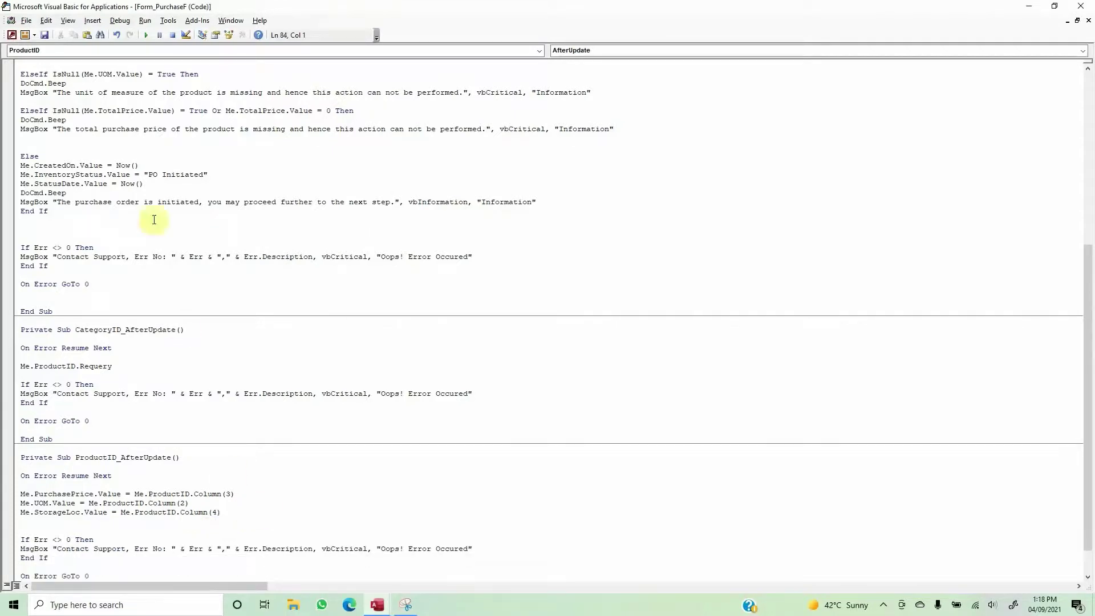
- Close the code editor and return to the PurchaseF form design
{"action": "left_click", "coordinate": [120, 20]}
{"action": "left_click", "coordinate": [120, 21]}
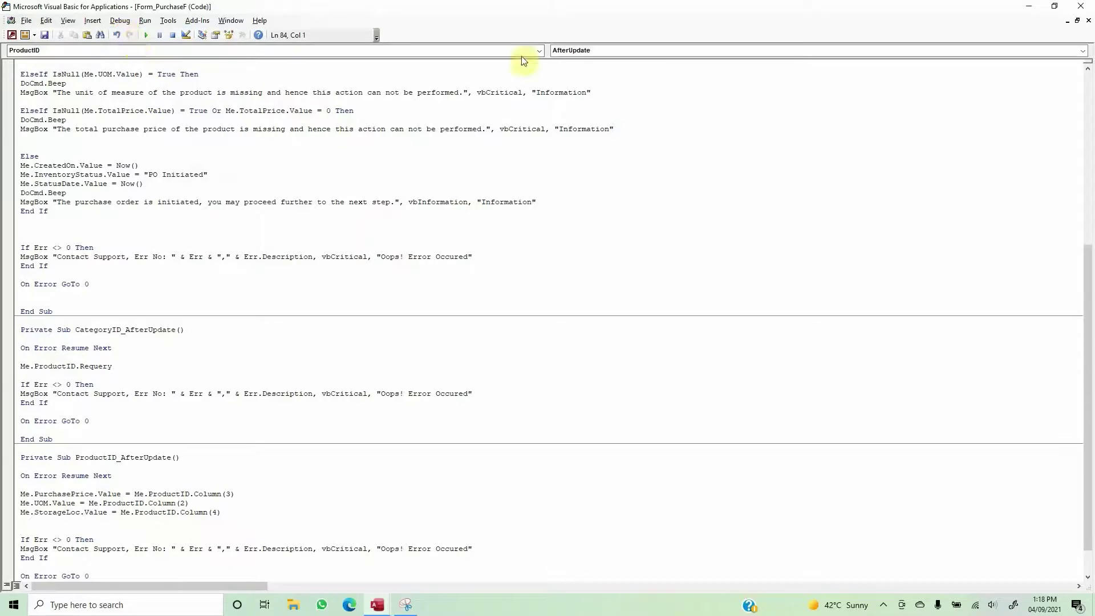
{"action": "left_click", "coordinate": [1080, 6]}
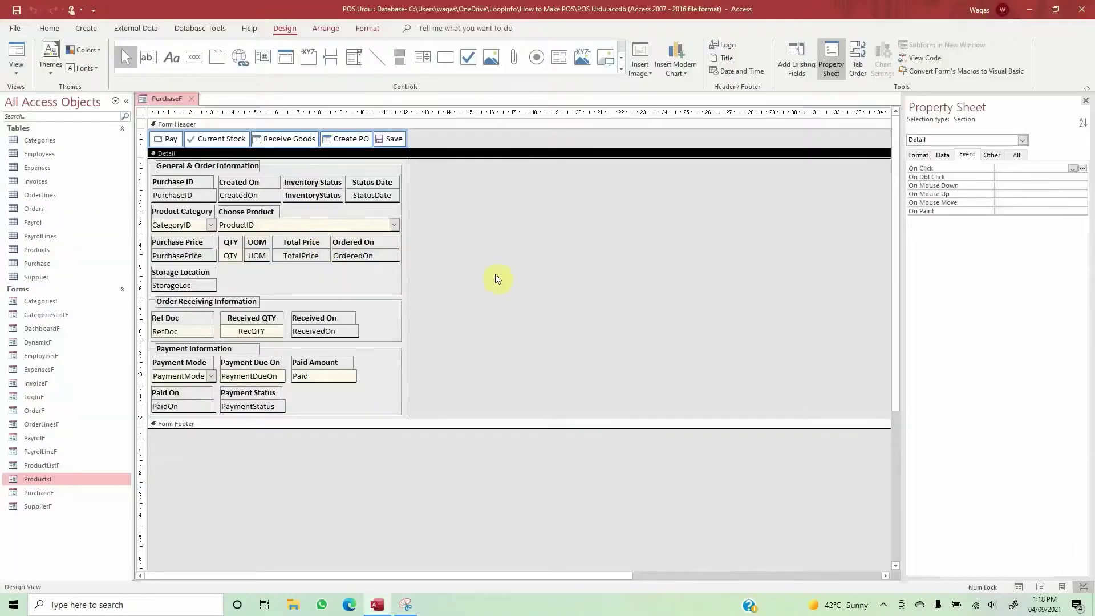